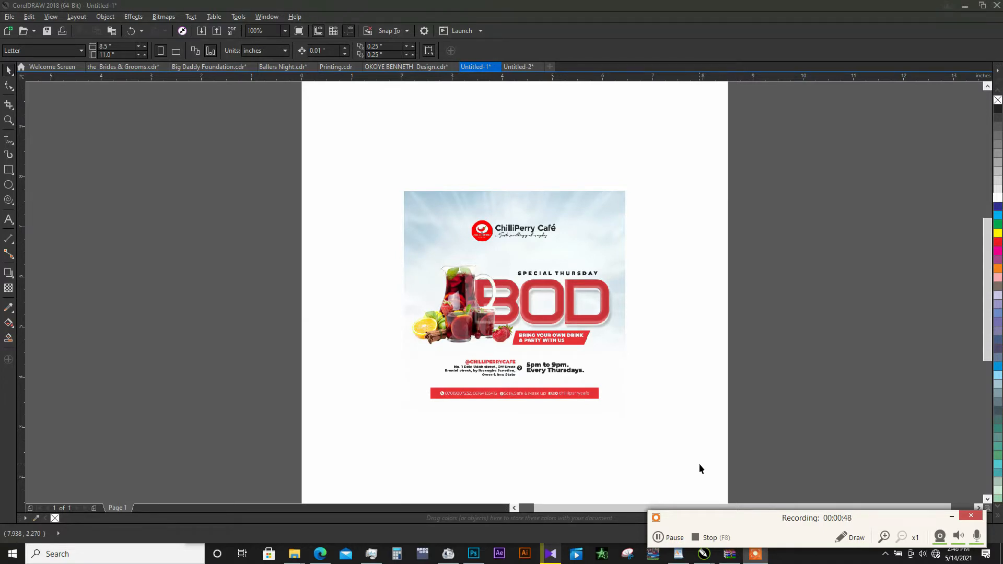
- Delete the flyer image from the page and set the drawing units to pixels
{"action": "left_click", "coordinate": [523, 346]}
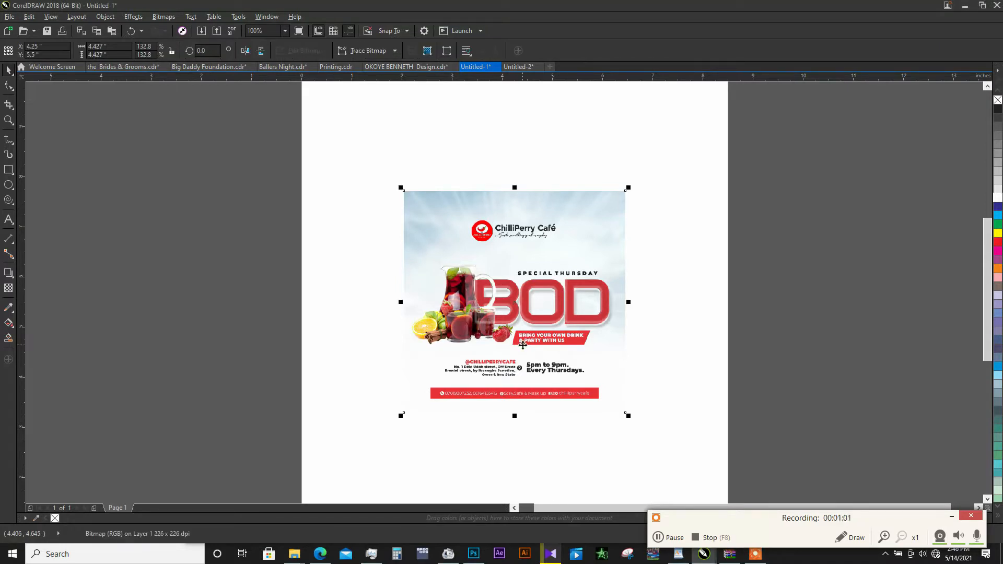
{"action": "key", "text": "Delete"}
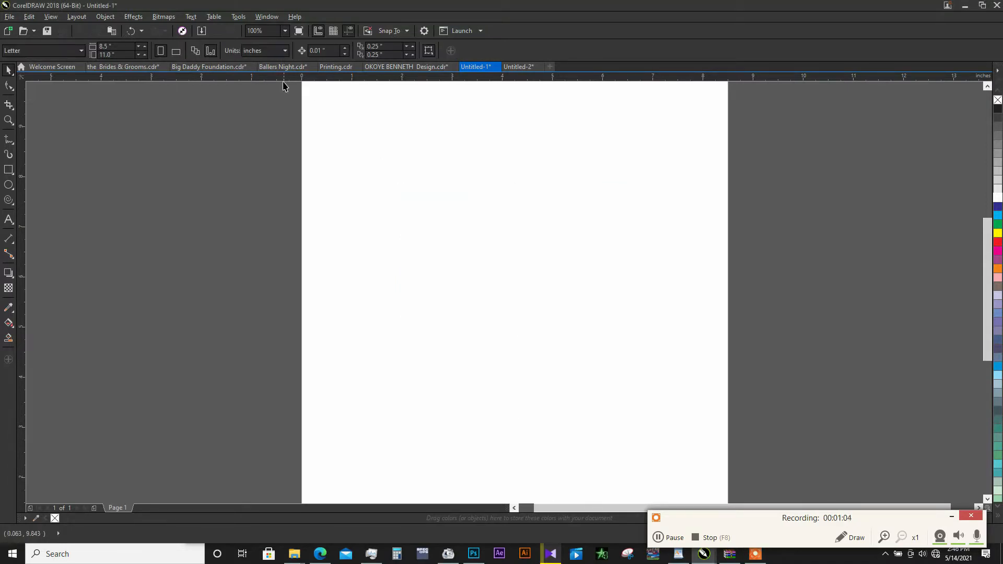
{"action": "left_click", "coordinate": [269, 53]}
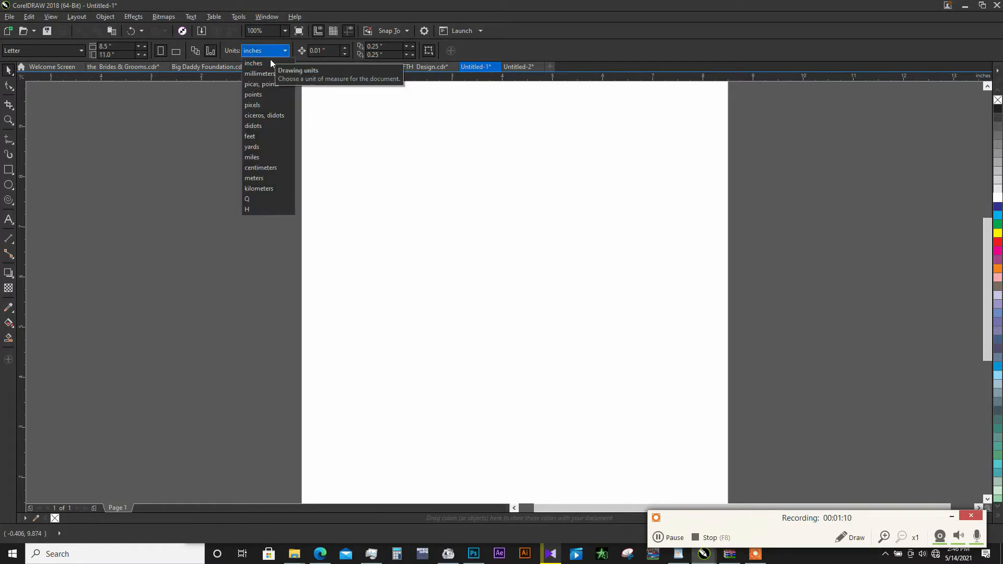
{"action": "left_click", "coordinate": [264, 107]}
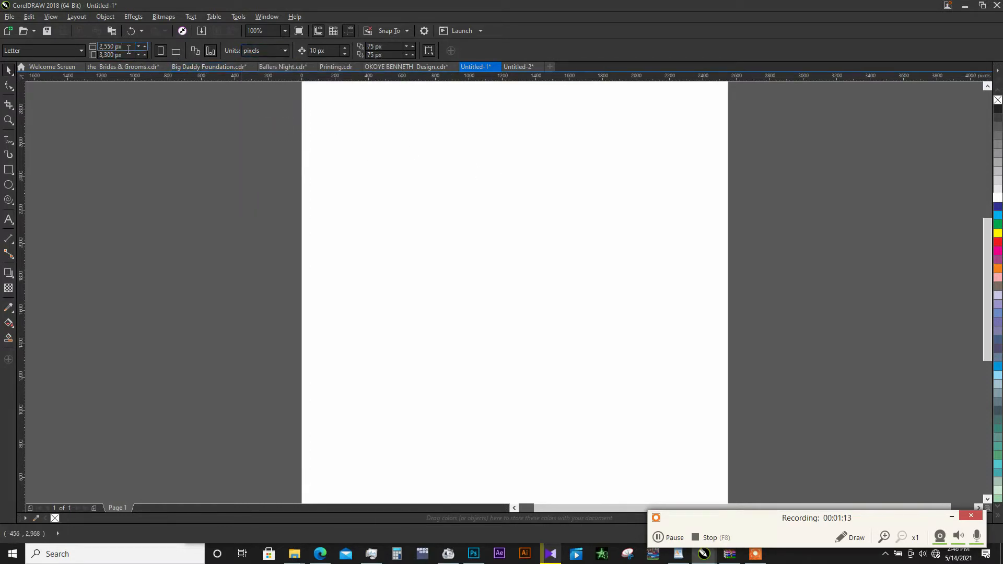
- Set the page size to 1000 × 1000 px and add a rectangle matching the page
{"action": "left_click", "coordinate": [103, 46]}
{"action": "type", "text": "1000"}
{"action": "key", "text": "Tab"}
{"action": "type", "text": "1000"}
{"action": "key", "text": "Return"}
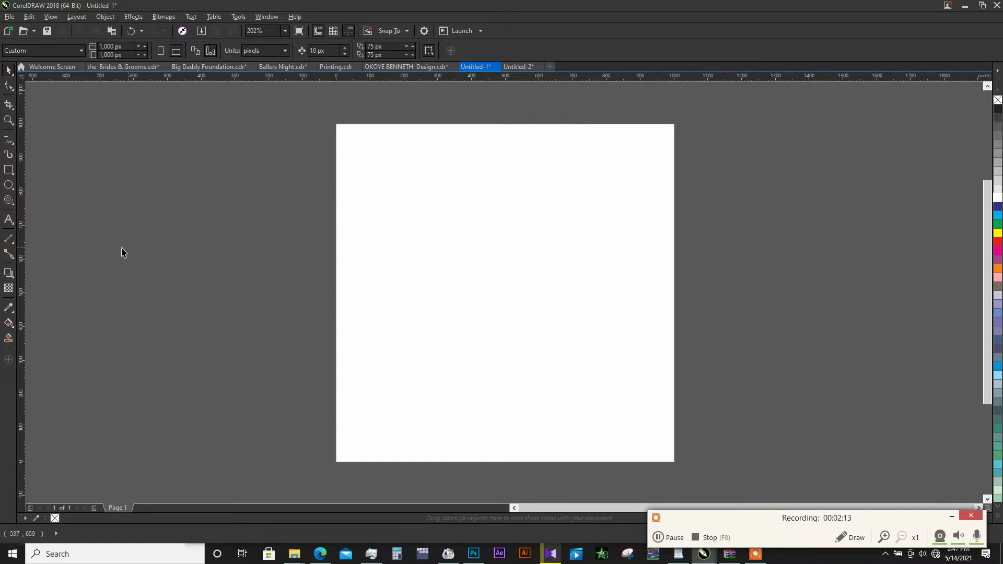
{"action": "double_click", "coordinate": [9, 169]}
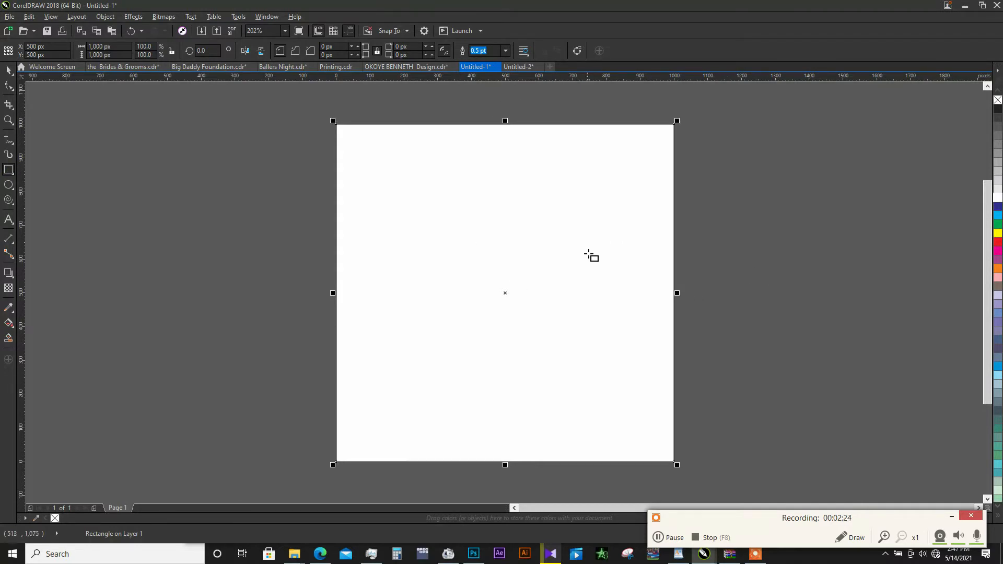
- Cut the ray-burst and sky bitmaps from Untitled-2 and paste them into Untitled-1
{"action": "left_click", "coordinate": [519, 67]}
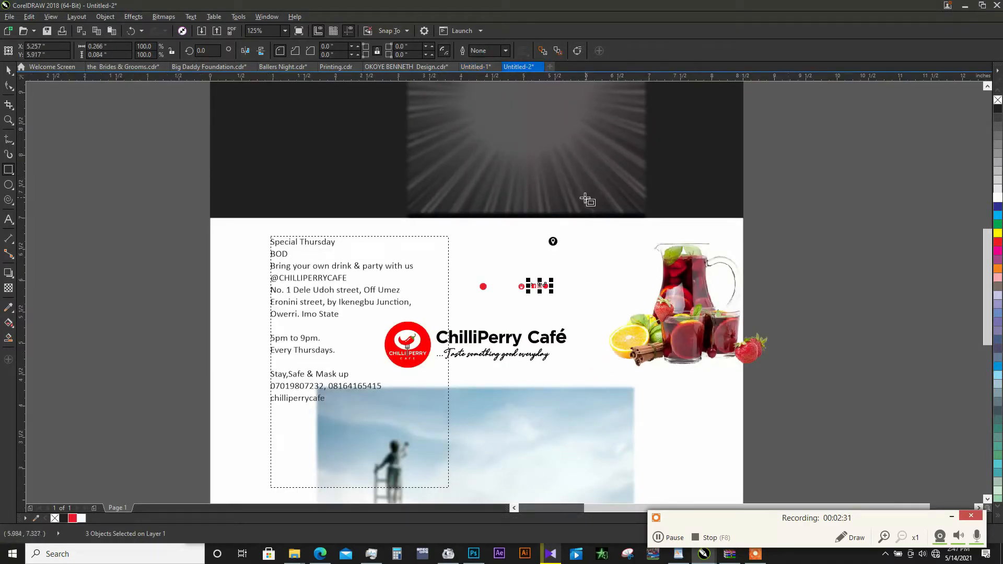
{"action": "left_click", "coordinate": [534, 161]}
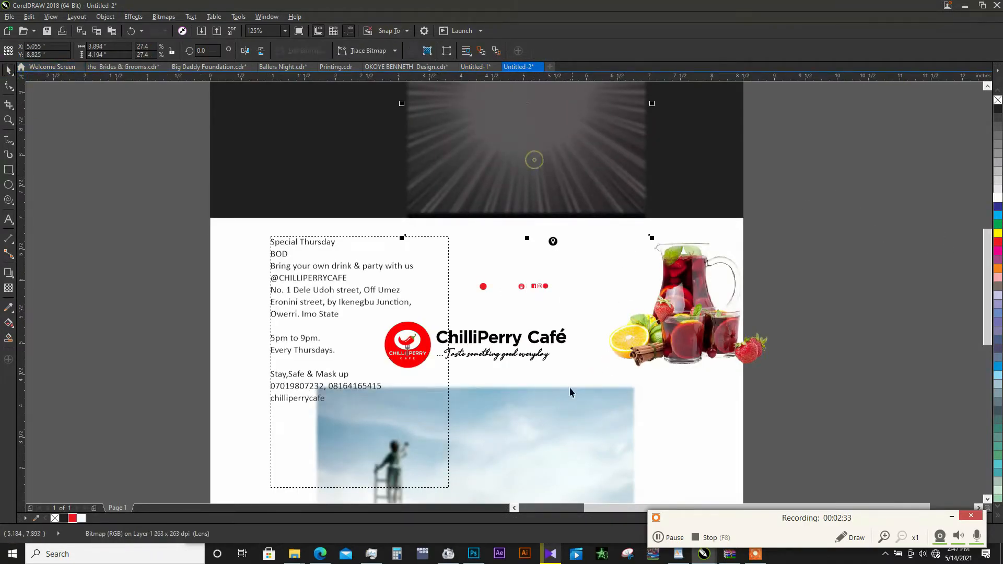
{"action": "left_click", "coordinate": [584, 421], "text": "shift"}
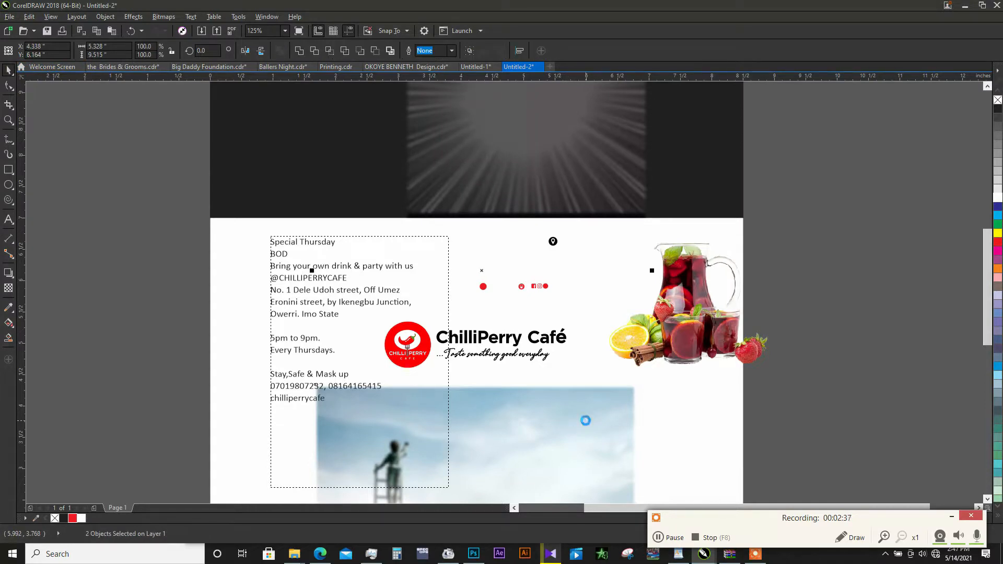
{"action": "key", "text": "Delete"}
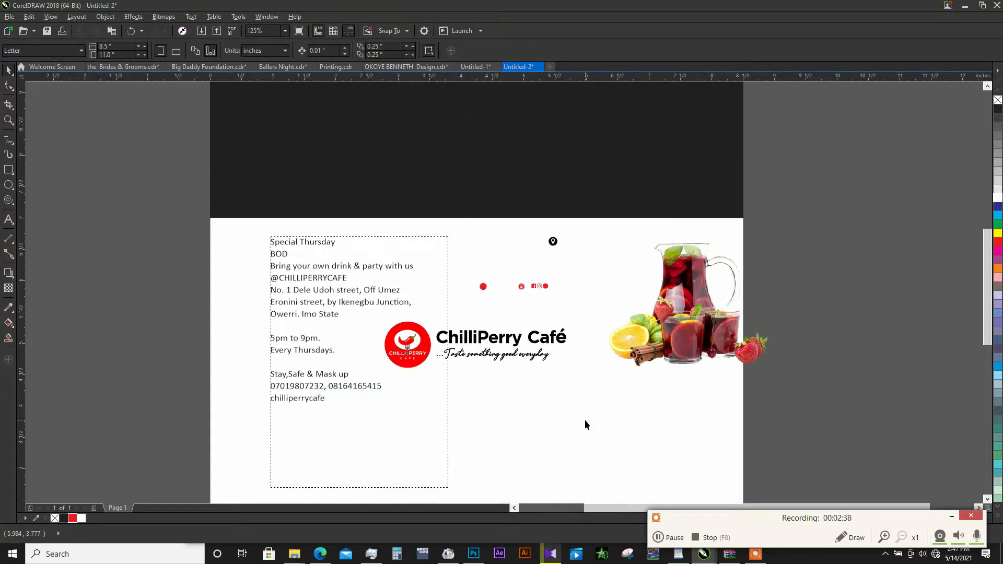
{"action": "left_click", "coordinate": [473, 67]}
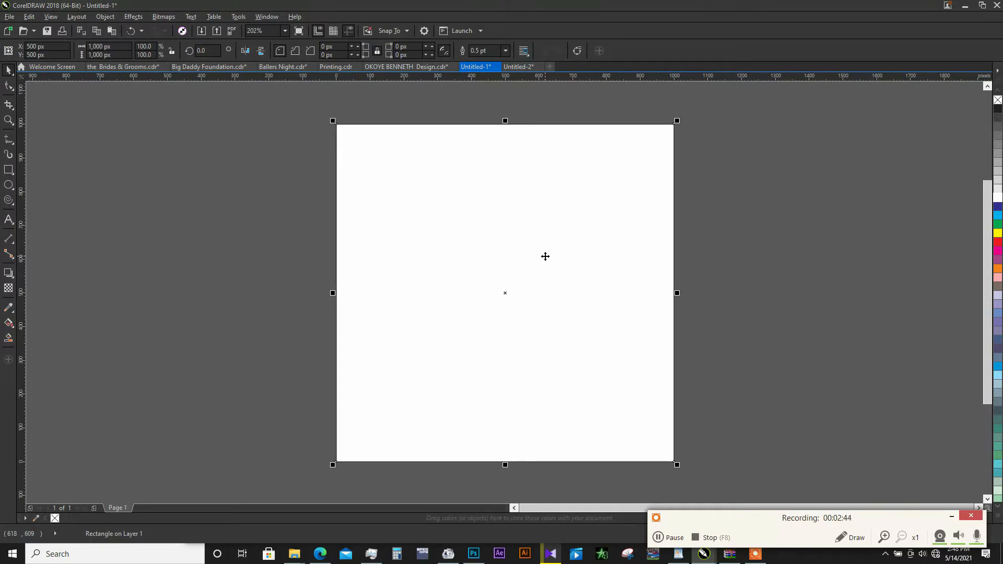
{"action": "key", "text": "ctrl+v"}
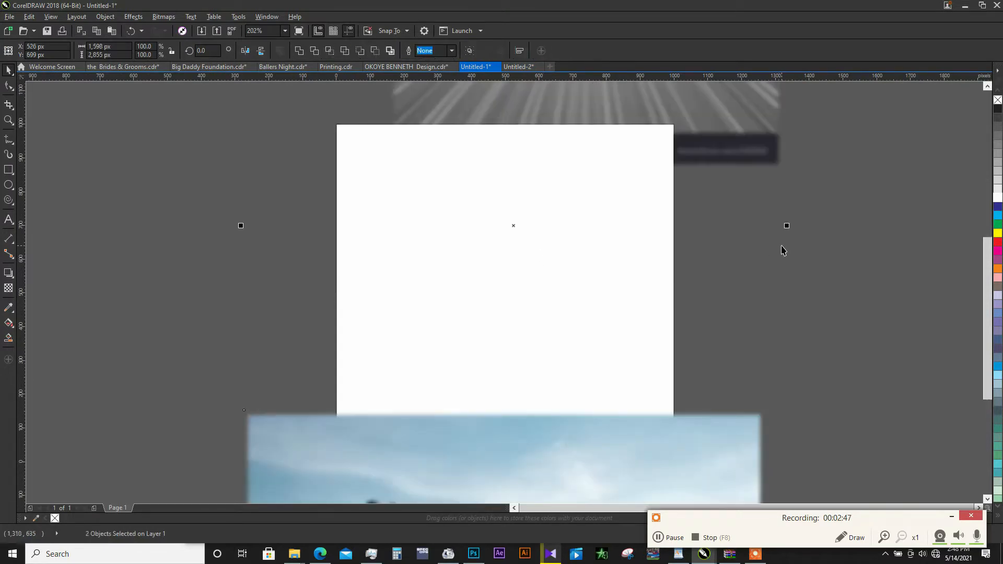
- Crop the sky bitmap with the Shape tool to about 1080 px wide, cutting off the ladder figure, and move it under the page's lower edge
{"action": "left_click", "coordinate": [781, 244]}
{"action": "scroll", "coordinate": [491, 192], "scroll_direction": "down", "scroll_amount": 1}
{"action": "scroll", "coordinate": [520, 253], "scroll_direction": "up", "scroll_amount": 2}
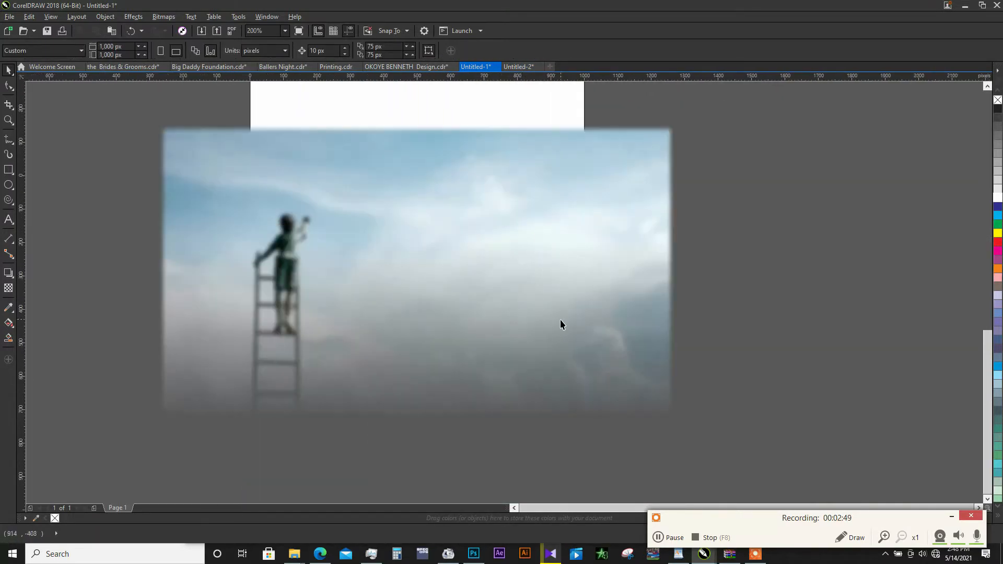
{"action": "scroll", "coordinate": [496, 311], "scroll_direction": "down", "scroll_amount": 2}
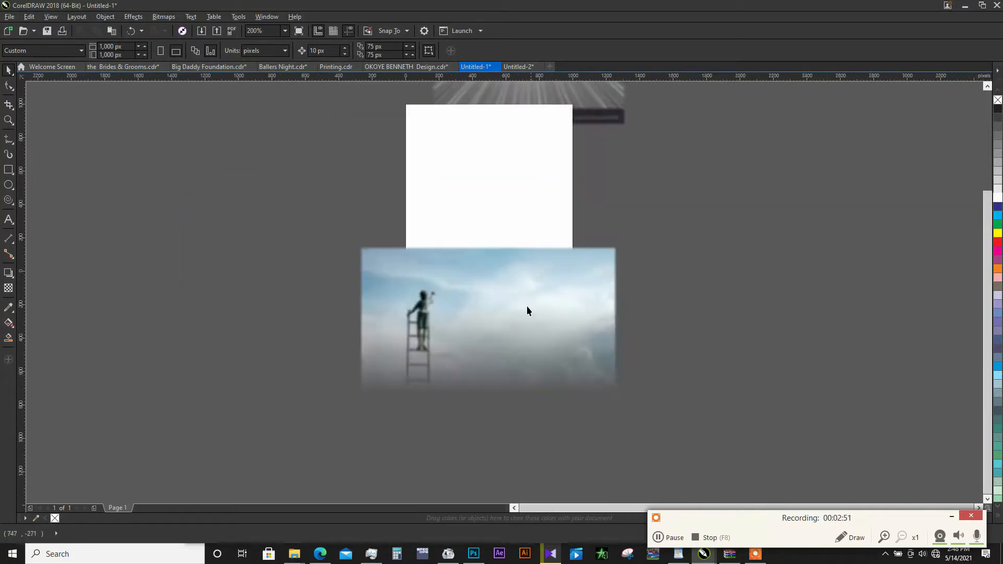
{"action": "left_click", "coordinate": [512, 284]}
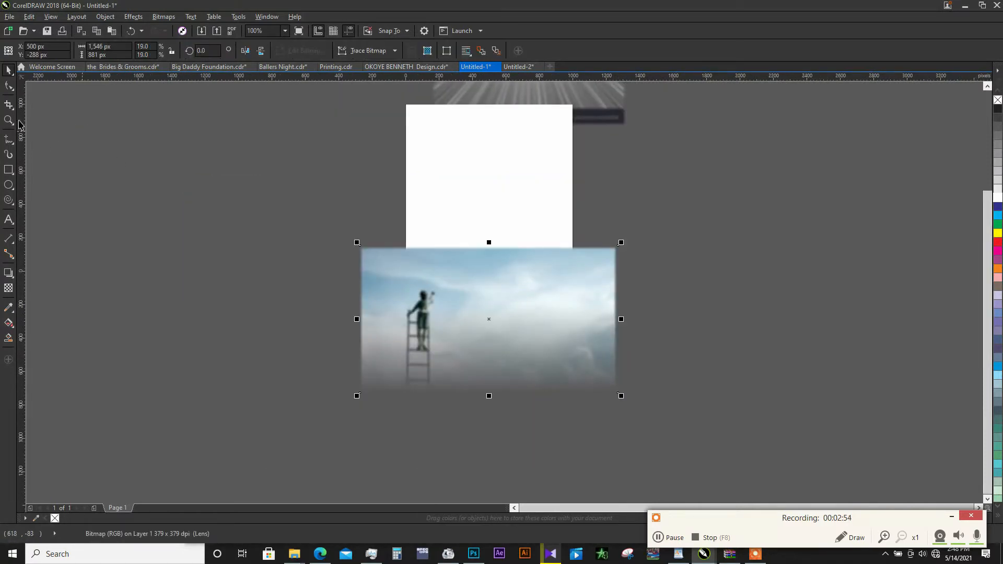
{"action": "left_click", "coordinate": [9, 85]}
{"action": "left_click_drag", "start_coordinate": [307, 230], "coordinate": [462, 433]}
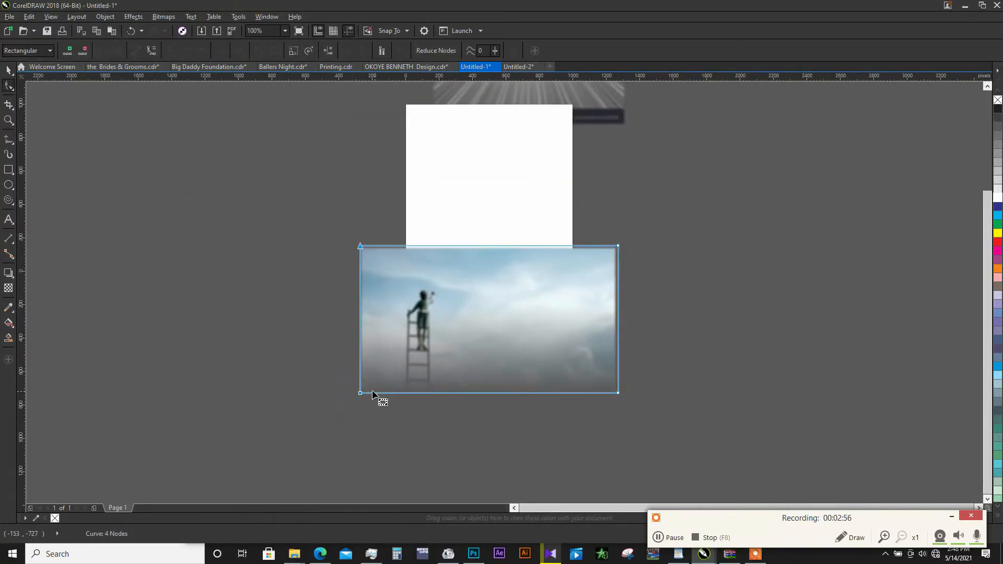
{"action": "left_click_drag", "start_coordinate": [372, 396], "coordinate": [438, 397]}
{"action": "key", "text": "space"}
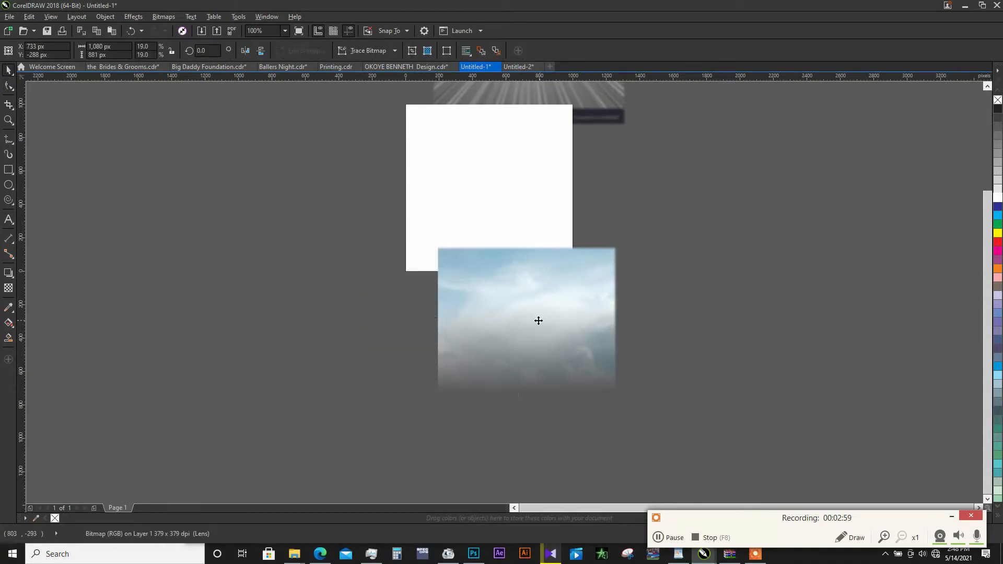
{"action": "left_click_drag", "start_coordinate": [542, 320], "coordinate": [501, 305]}
- Move the ray-burst bitmap beside the page's upper right and crop off its dark bottom strip, leaving it about 1152 px high
{"action": "scroll", "coordinate": [540, 298], "scroll_direction": "down", "scroll_amount": 1}
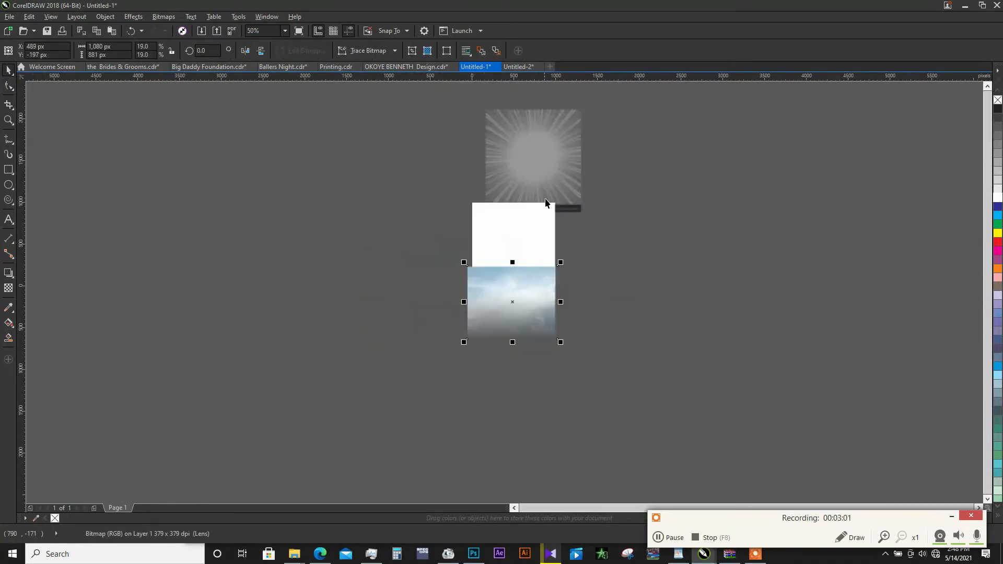
{"action": "scroll", "coordinate": [547, 183], "scroll_direction": "up", "scroll_amount": 1}
{"action": "left_click", "coordinate": [559, 184]}
{"action": "left_click_drag", "start_coordinate": [559, 183], "coordinate": [755, 252]}
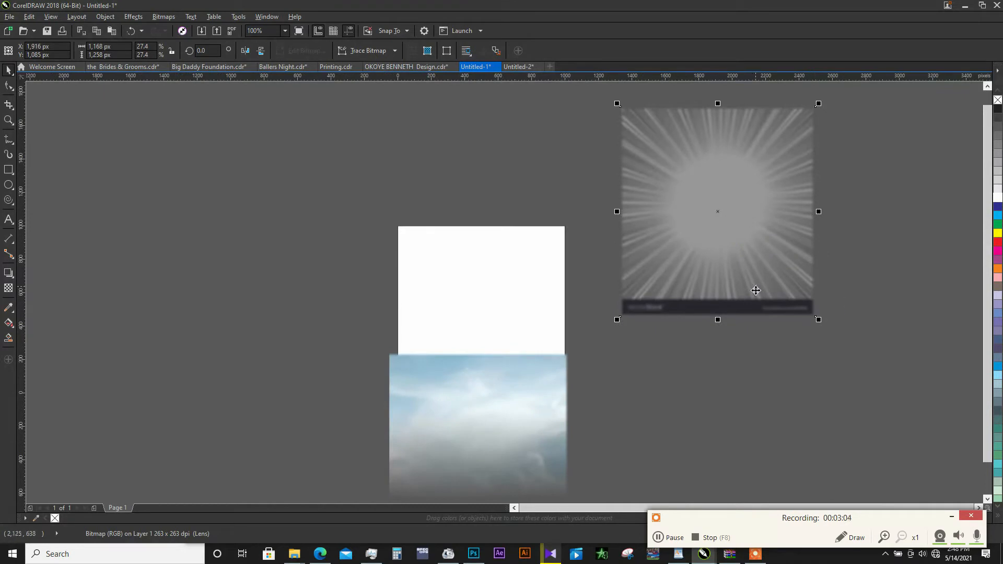
{"action": "left_click", "coordinate": [8, 86]}
{"action": "left_click_drag", "start_coordinate": [585, 263], "coordinate": [857, 366]}
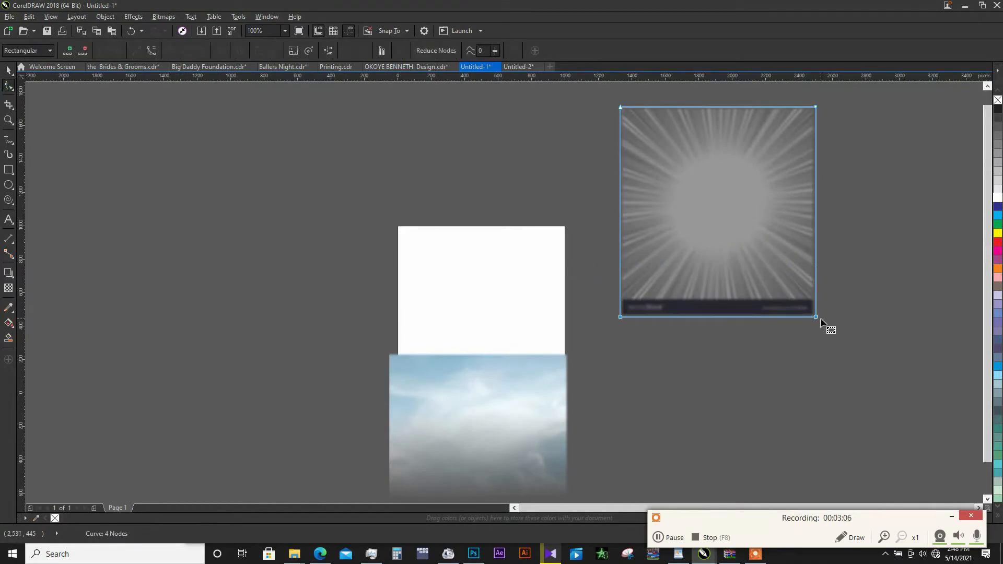
{"action": "left_click_drag", "start_coordinate": [817, 317], "coordinate": [818, 301]}
{"action": "key", "text": "space"}
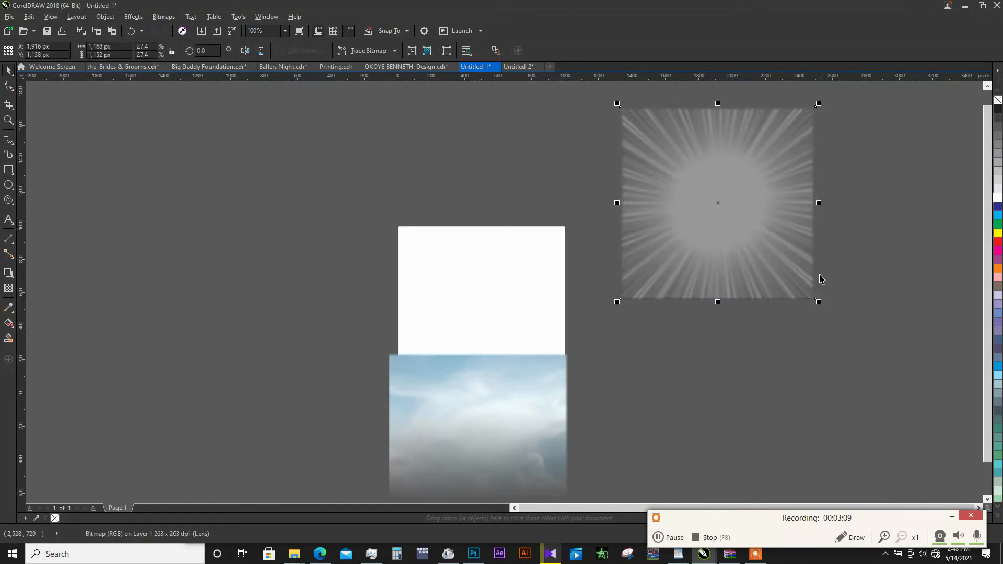
- PowerClip the sky bitmap inside the page-sized rectangle
{"action": "left_click", "coordinate": [513, 370]}
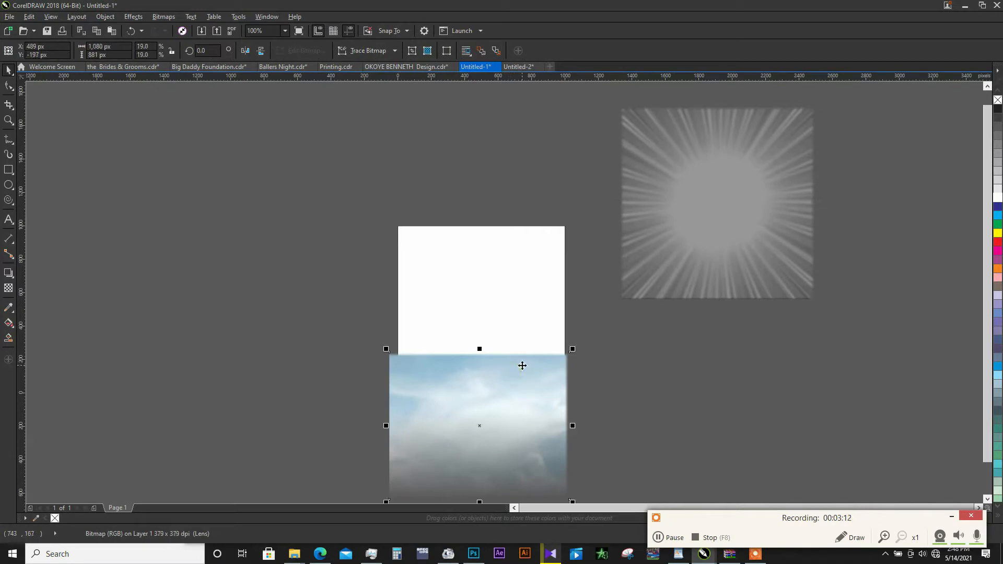
{"action": "right_click", "coordinate": [522, 365]}
{"action": "left_click", "coordinate": [580, 60]}
{"action": "left_click", "coordinate": [496, 295]}
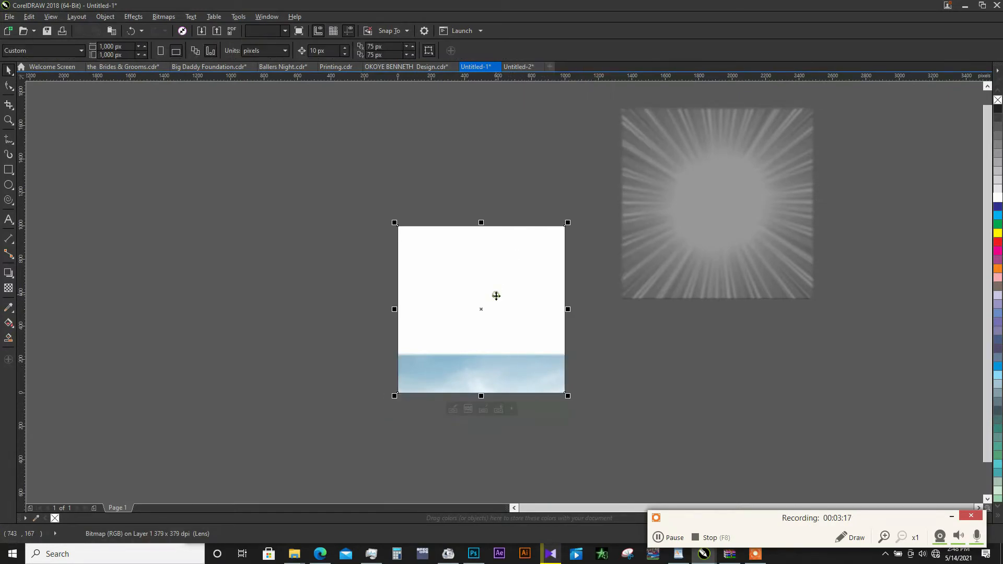
- Edit the PowerClip contents, centre the sky bitmap at 500, 500 px and enlarge it to about 1381 × 1126 px to fill the frame
{"action": "left_click", "coordinate": [468, 412]}
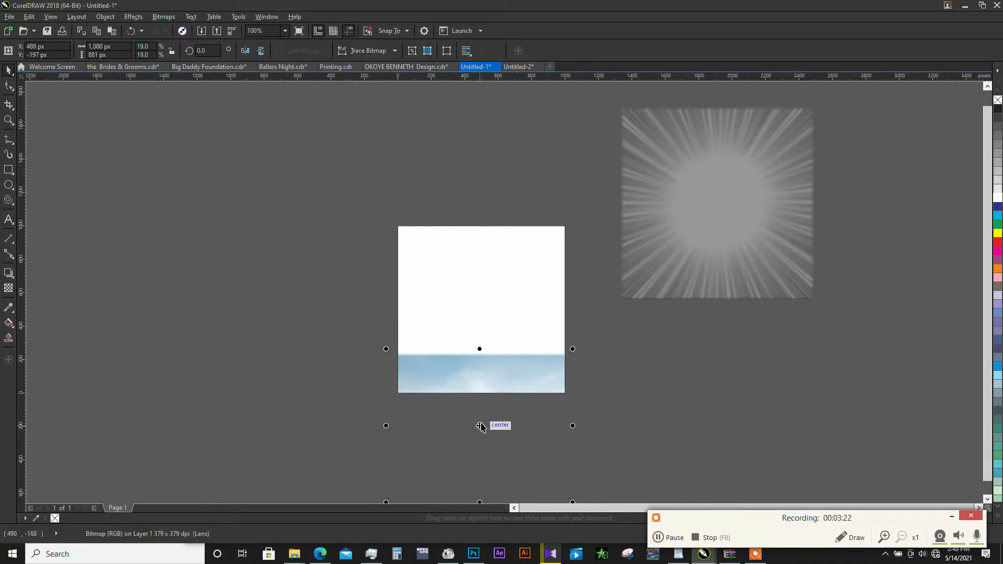
{"action": "left_click_drag", "start_coordinate": [480, 427], "coordinate": [481, 310]}
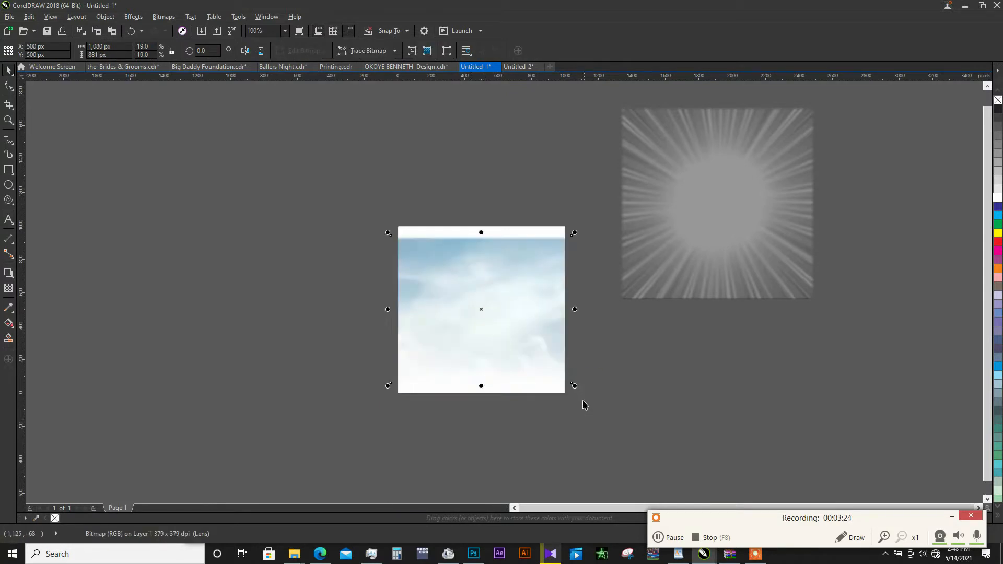
{"action": "left_click_drag", "start_coordinate": [576, 387], "coordinate": [601, 411]}
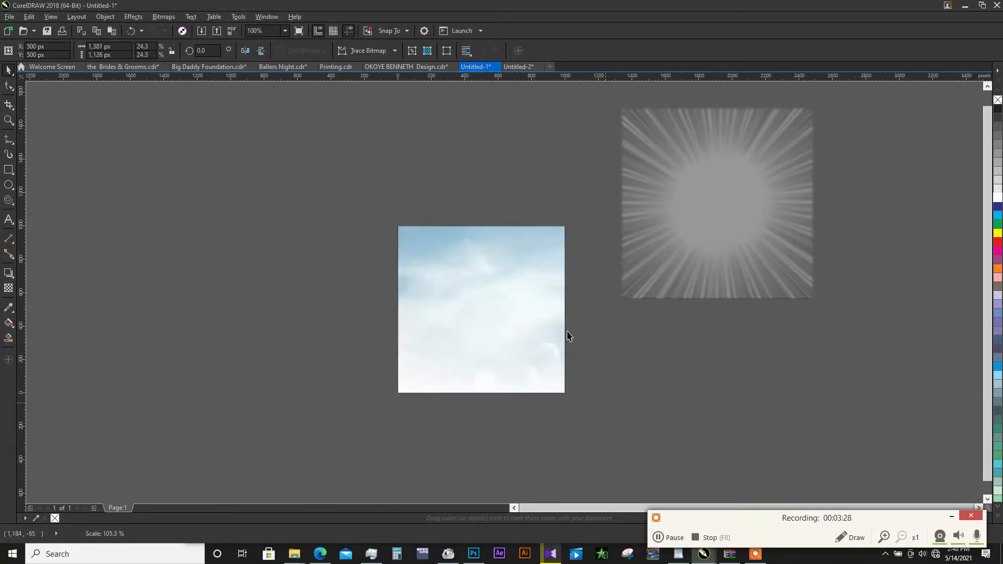
- Finish editing the PowerClip and remove the rectangle's outline
{"action": "left_click", "coordinate": [521, 276]}
{"action": "left_click", "coordinate": [605, 337]}
{"action": "left_click", "coordinate": [505, 355]}
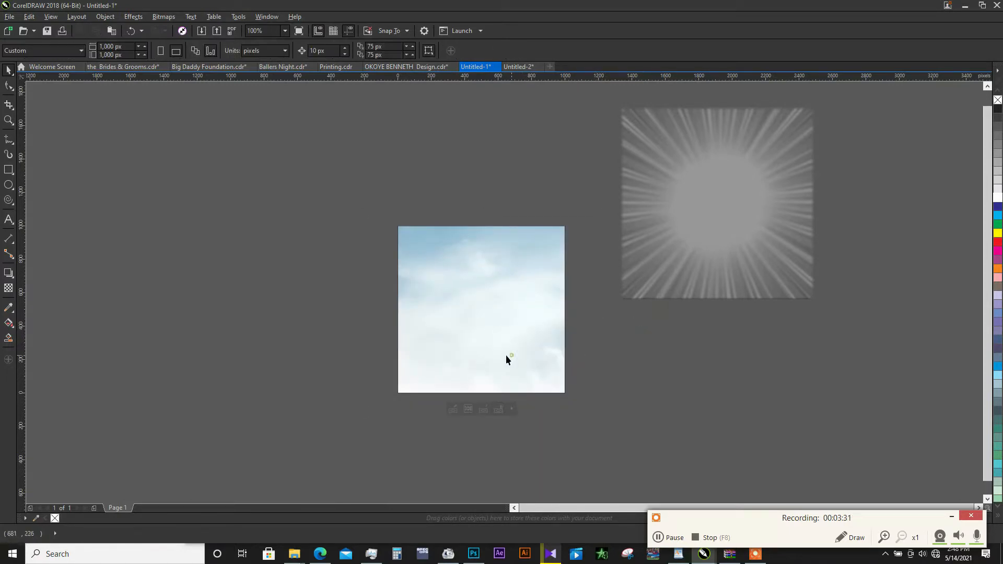
{"action": "left_click", "coordinate": [681, 343]}
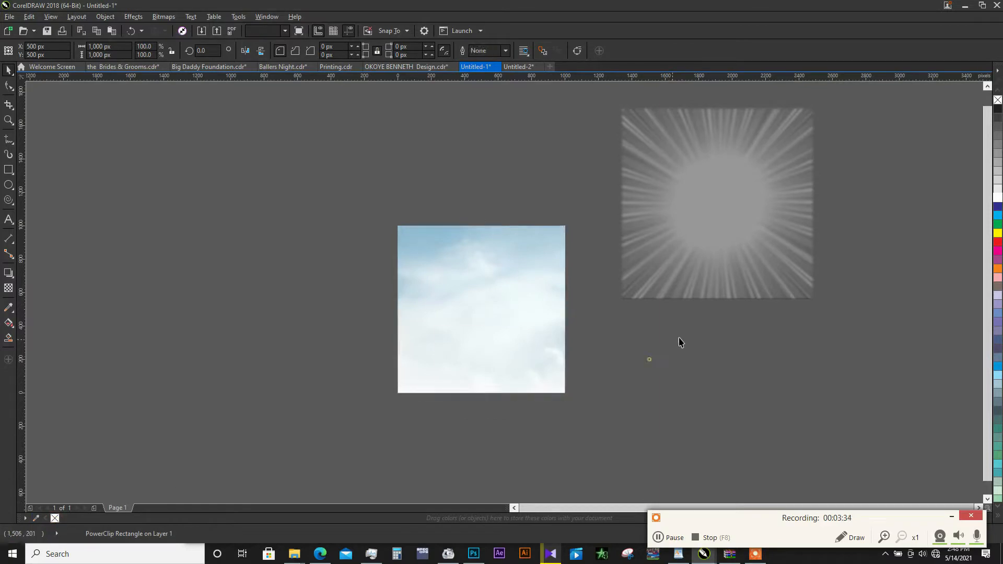
- Try the Normal transparency merge mode on the ray-burst bitmap and set it back to Soft Light
{"action": "left_click", "coordinate": [706, 295]}
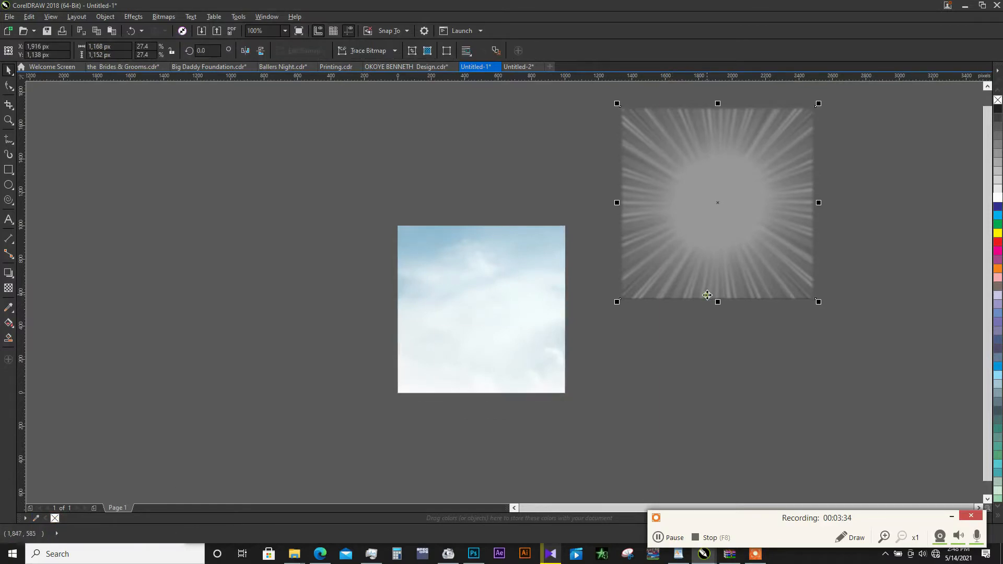
{"action": "left_click", "coordinate": [9, 289]}
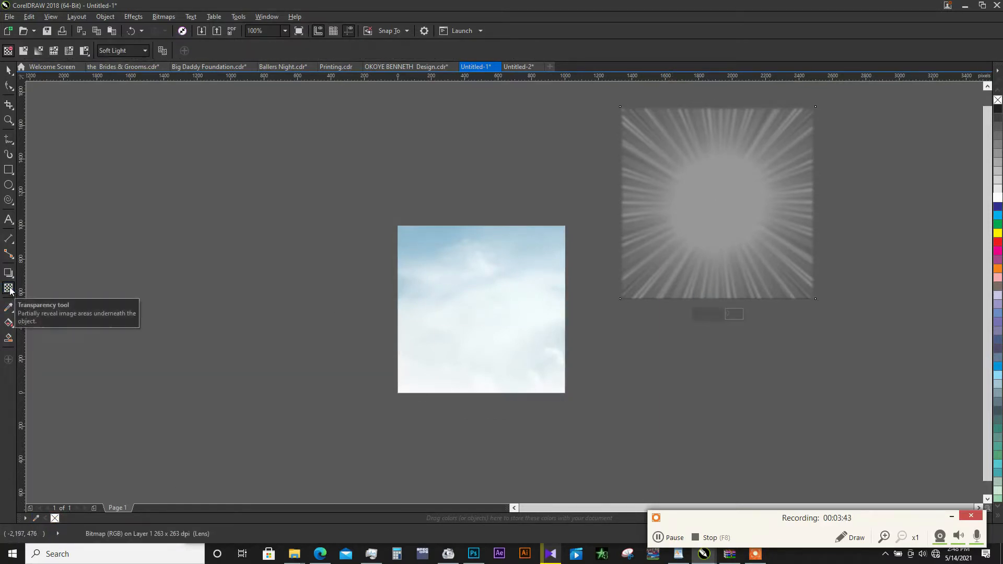
{"action": "left_click", "coordinate": [133, 50]}
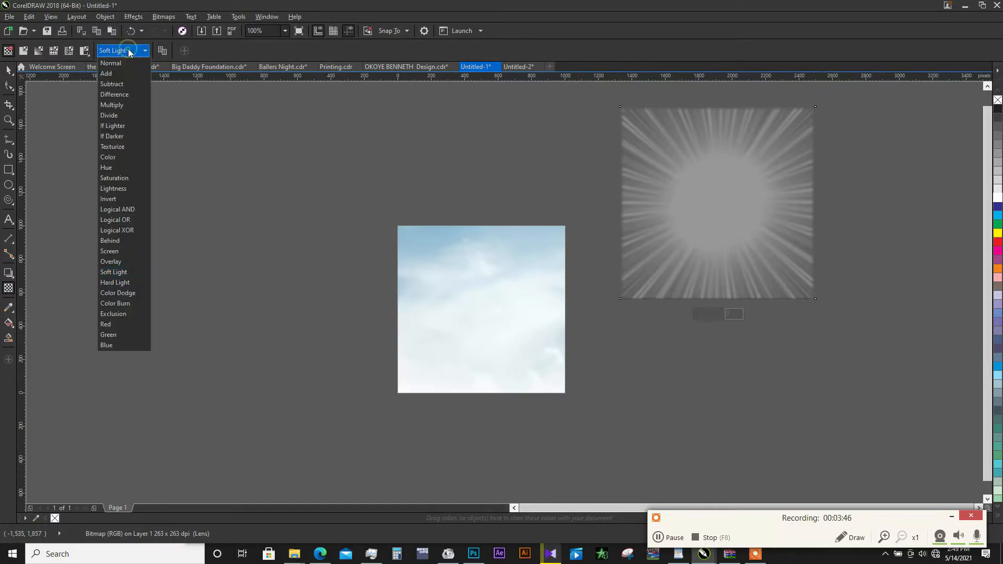
{"action": "left_click", "coordinate": [129, 67]}
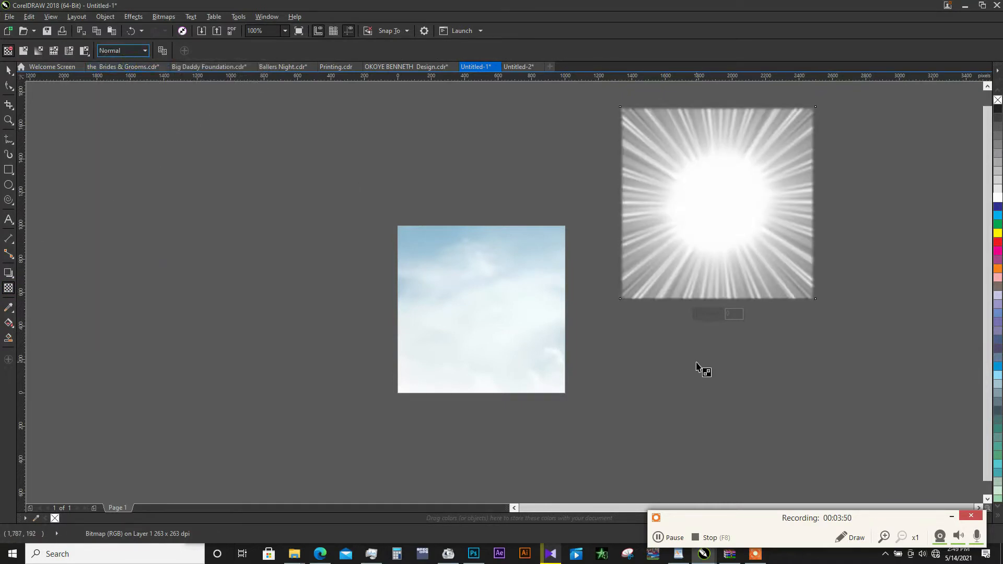
{"action": "left_click", "coordinate": [136, 55]}
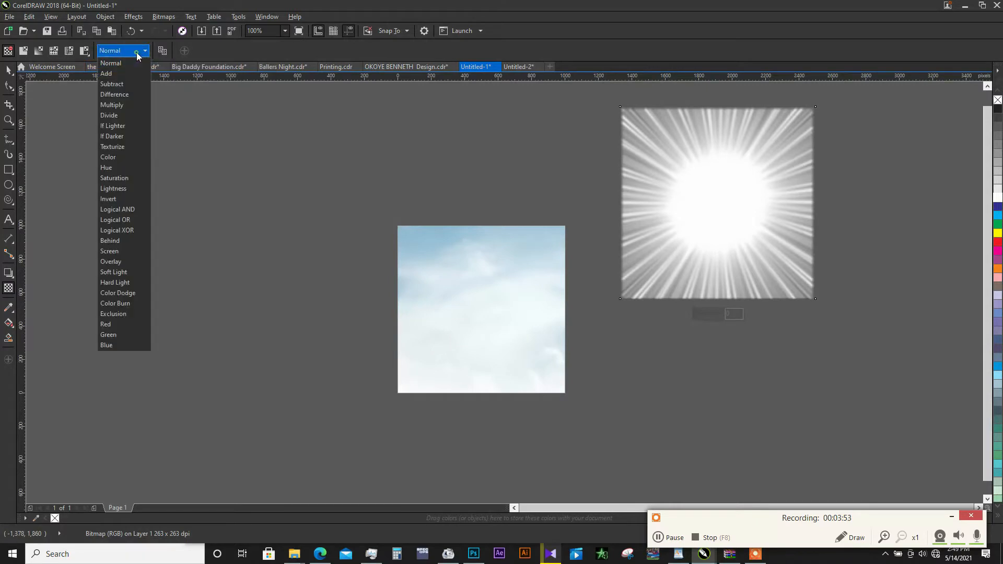
{"action": "left_click", "coordinate": [126, 272]}
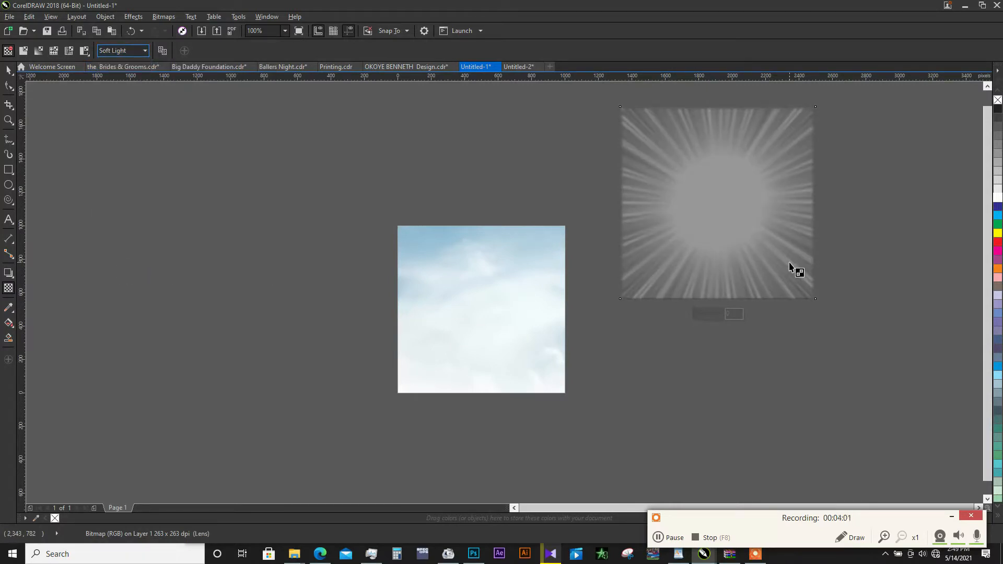
{"action": "left_click", "coordinate": [9, 70]}
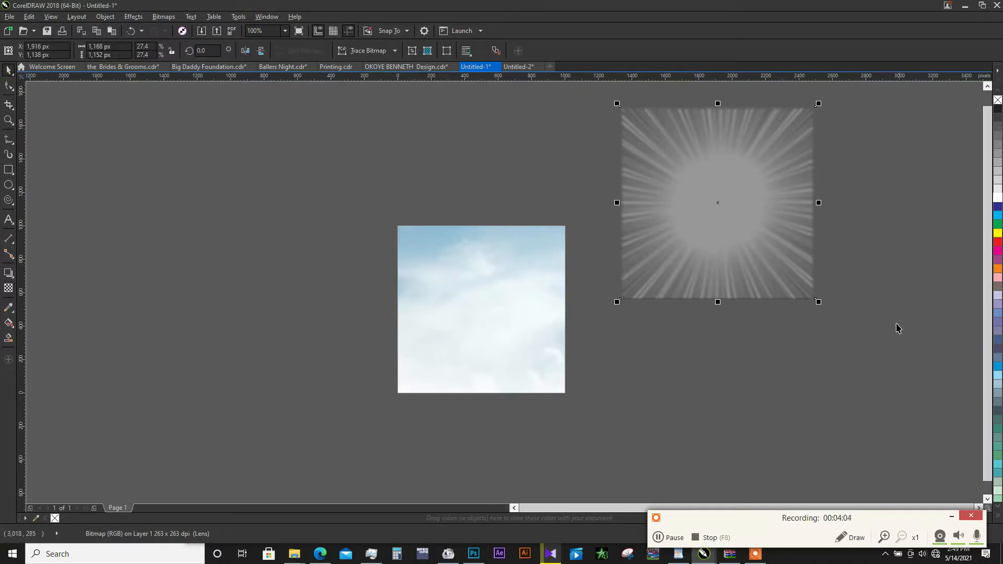
- PowerClip the ray-burst bitmap inside the page-sized sky rectangle and position it so the rays cover the page
{"action": "right_click", "coordinate": [699, 255]}
{"action": "left_click", "coordinate": [734, 240]}
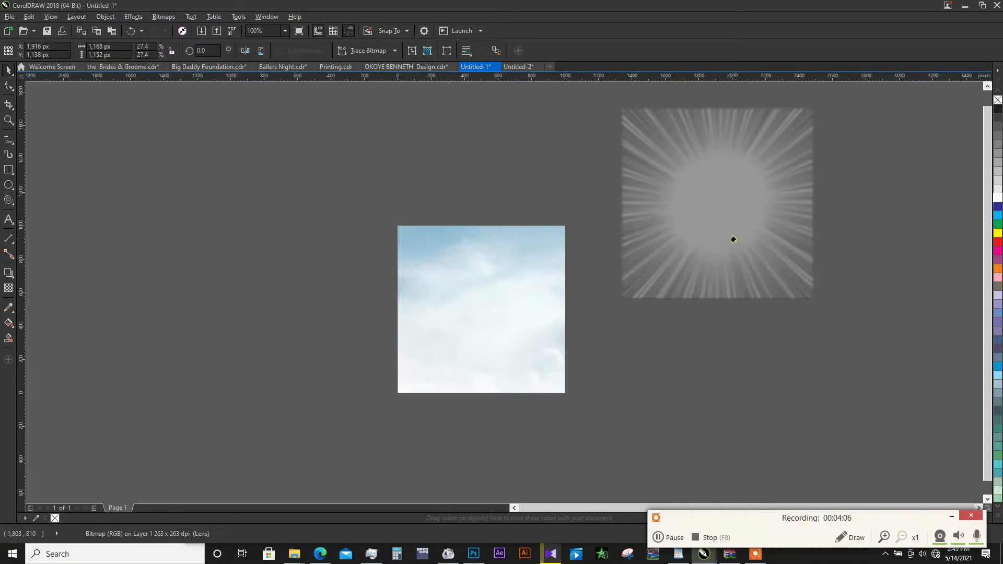
{"action": "left_click", "coordinate": [465, 280]}
{"action": "key", "text": "shift+F2"}
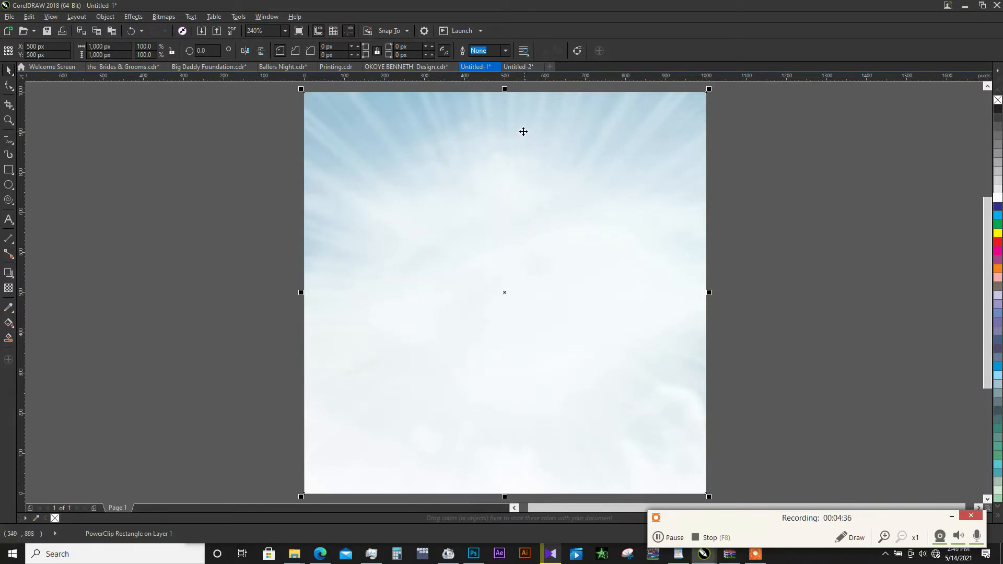
- Cut the ChilliPerry Café logo group from Untitled-2, paste it into Untitled-1 and scale it down to about 314 × 80 px
{"action": "left_click", "coordinate": [517, 67]}
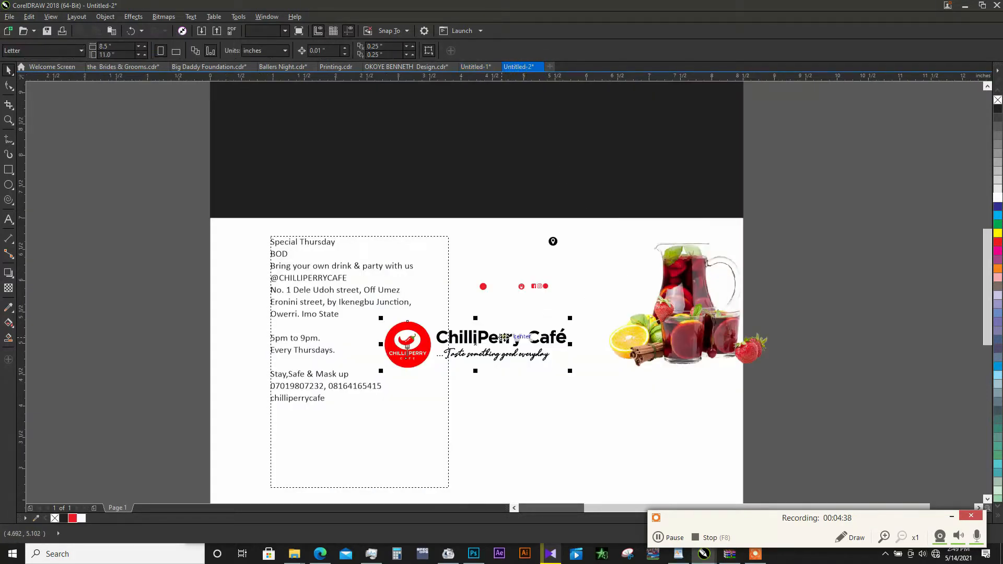
{"action": "left_click", "coordinate": [514, 345]}
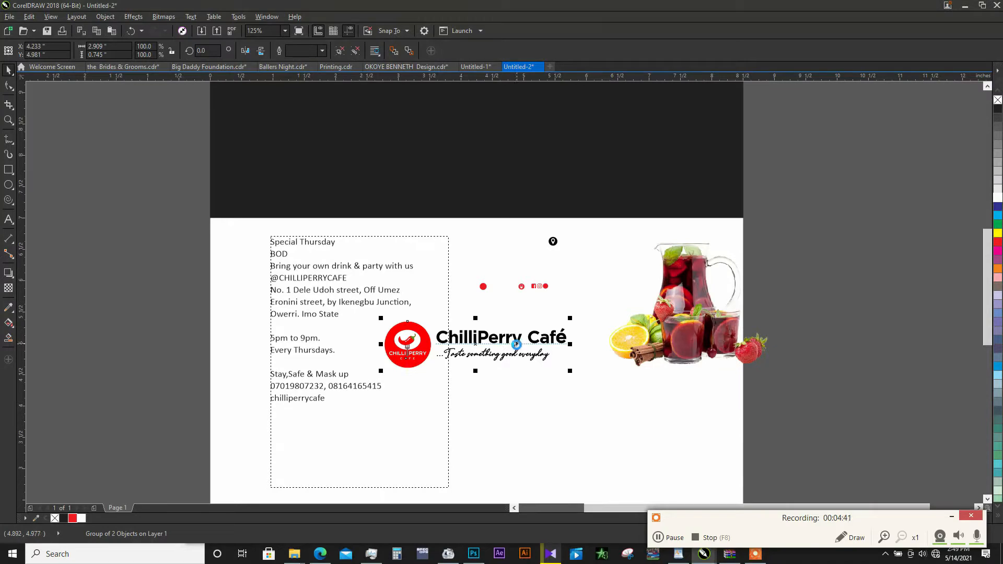
{"action": "key", "text": "ctrl+x"}
{"action": "left_click", "coordinate": [473, 67]}
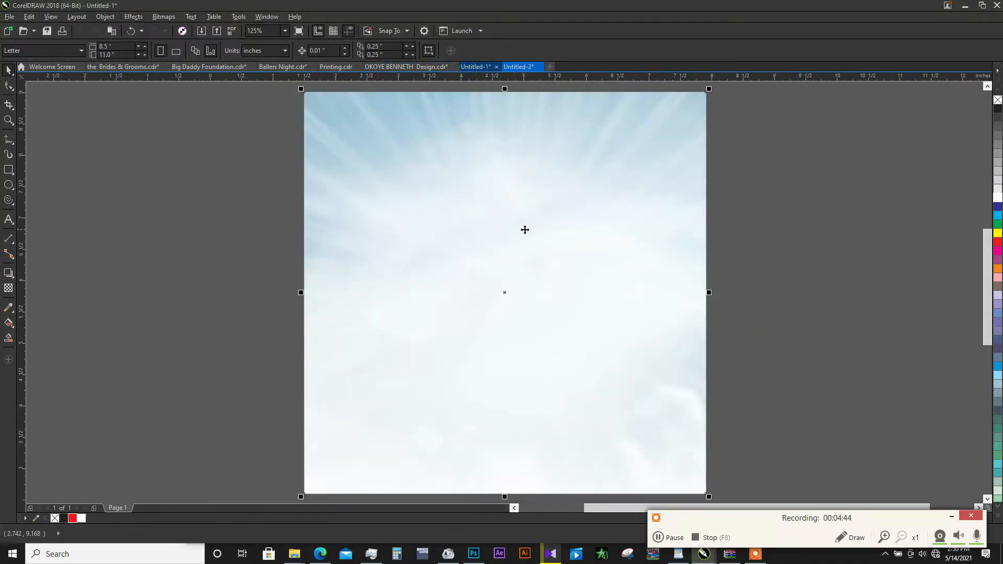
{"action": "key", "text": "ctrl+v"}
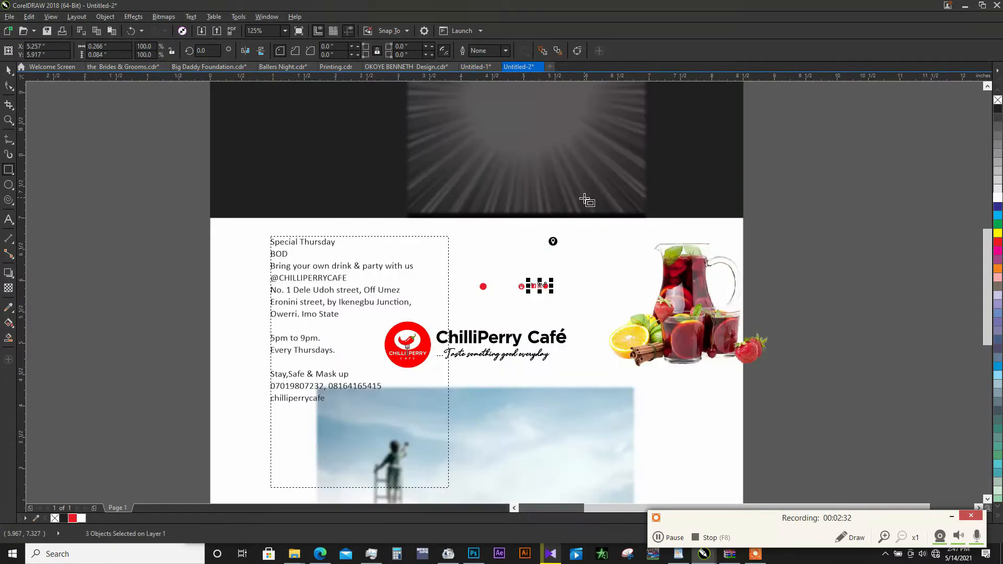
- Cut the ray-burst and sky bitmaps from Untitled-2 and paste them into Untitled-1
{"action": "left_click", "coordinate": [9, 69]}
{"action": "left_click", "coordinate": [535, 162]}
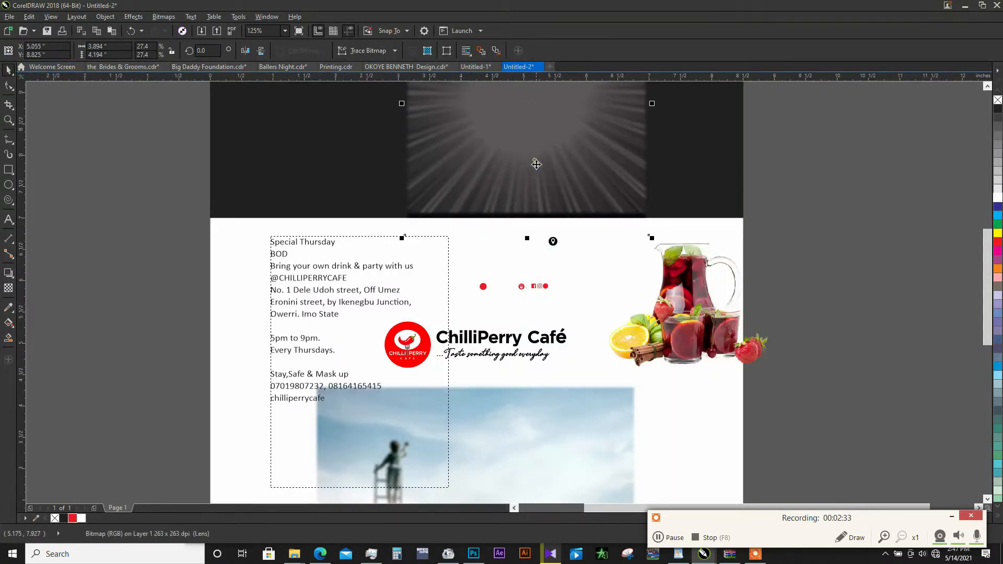
{"action": "left_click", "coordinate": [567, 426]}
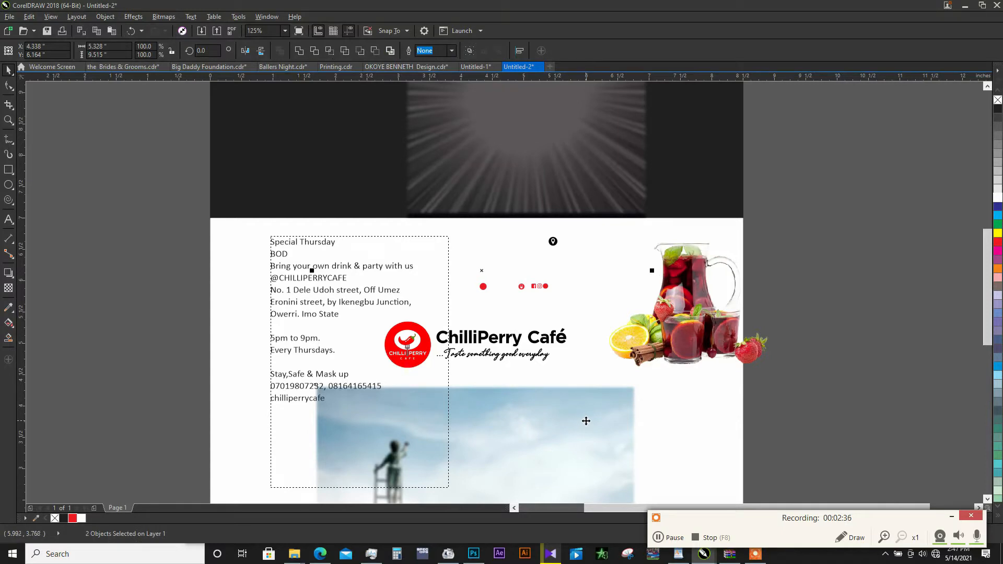
{"action": "key", "text": "Delete"}
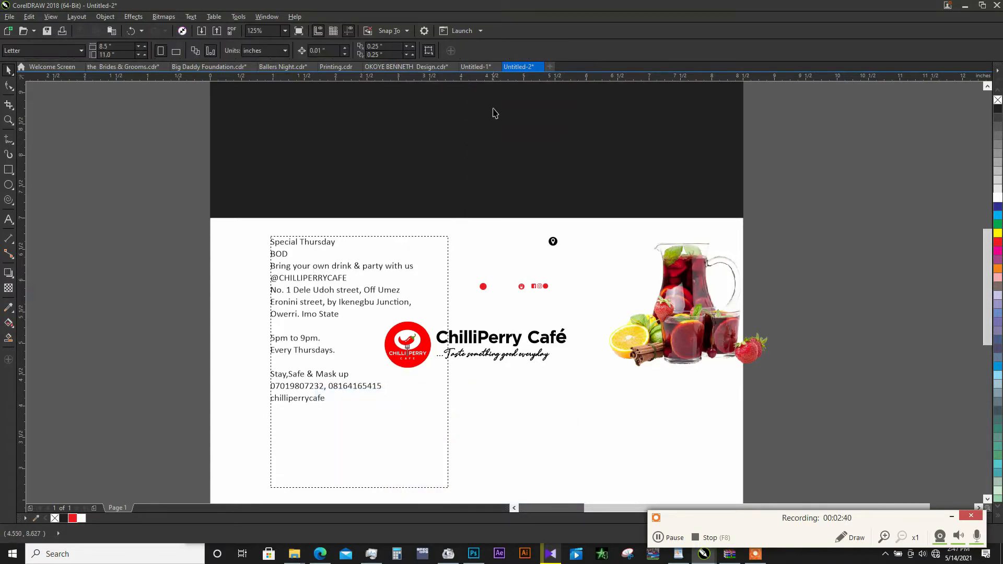
{"action": "left_click", "coordinate": [475, 66]}
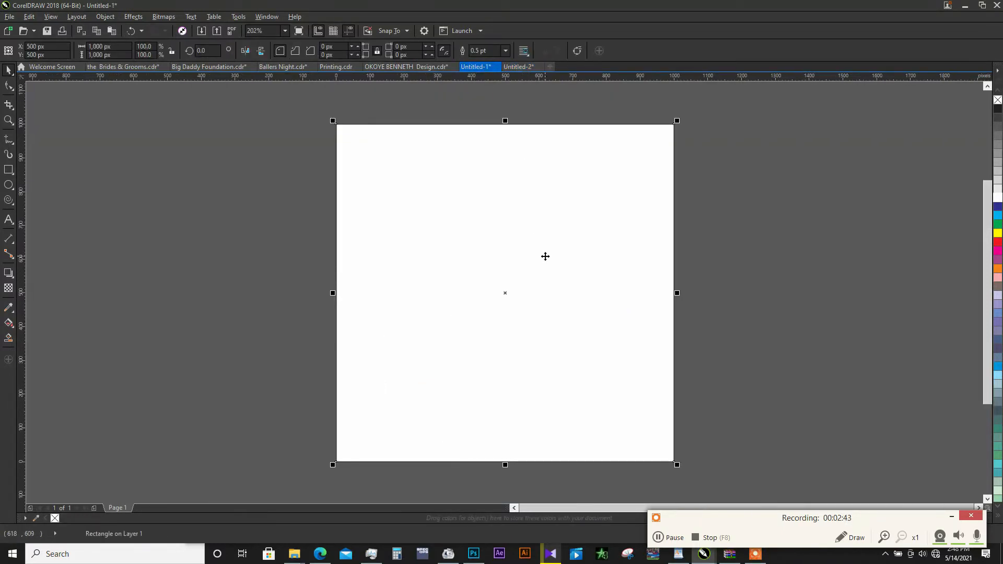
{"action": "key", "text": "ctrl+v"}
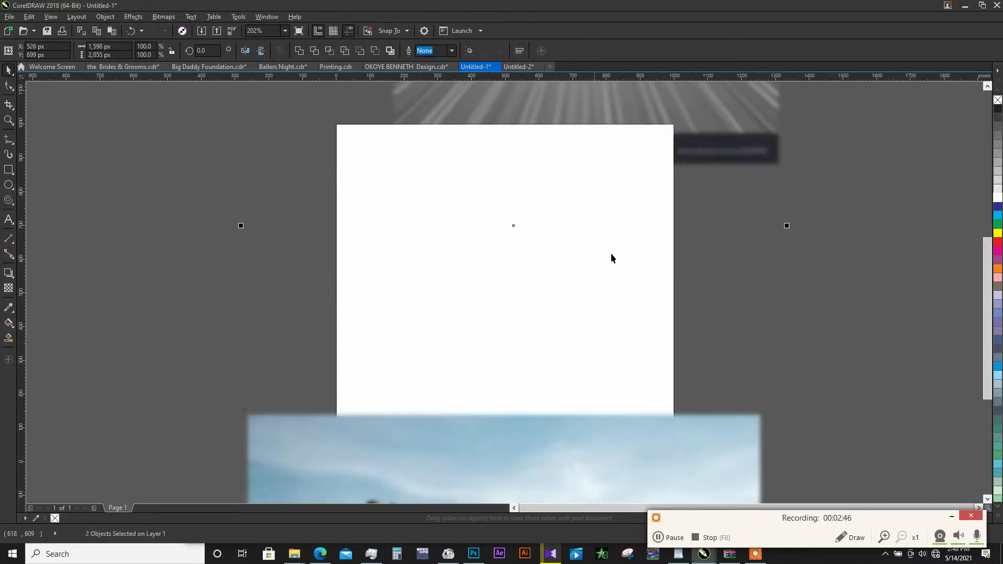
- Crop the ladder figure off the sky bitmap, leaving about 1080 × 881 px, and move the bitmap to about 489, -197 px
{"action": "left_click", "coordinate": [781, 245]}
{"action": "scroll", "coordinate": [498, 180], "scroll_direction": "down", "scroll_amount": 2}
{"action": "scroll", "coordinate": [529, 282], "scroll_direction": "up", "scroll_amount": 2}
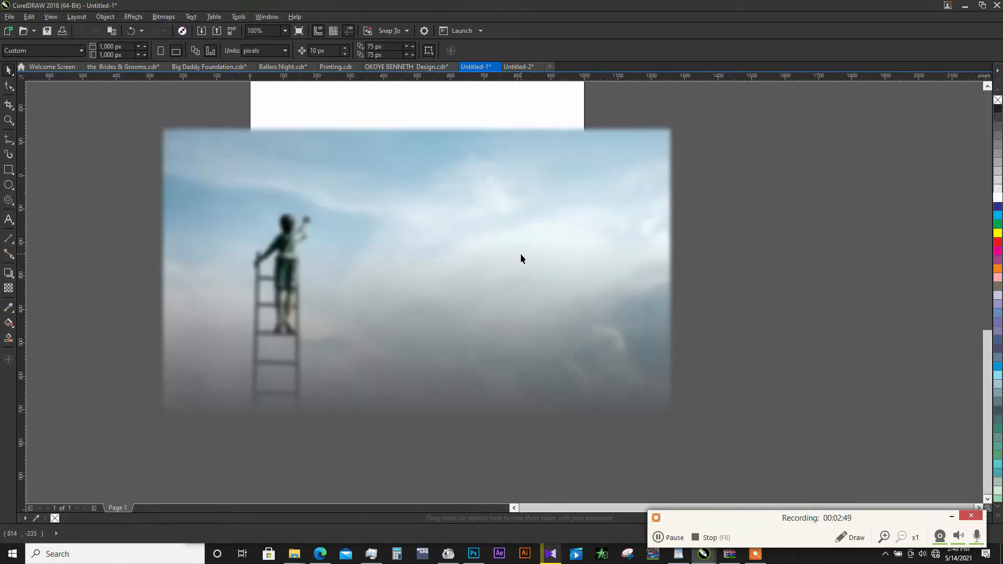
{"action": "scroll", "coordinate": [520, 253], "scroll_direction": "down", "scroll_amount": 1}
{"action": "scroll", "coordinate": [552, 301], "scroll_direction": "up", "scroll_amount": 1}
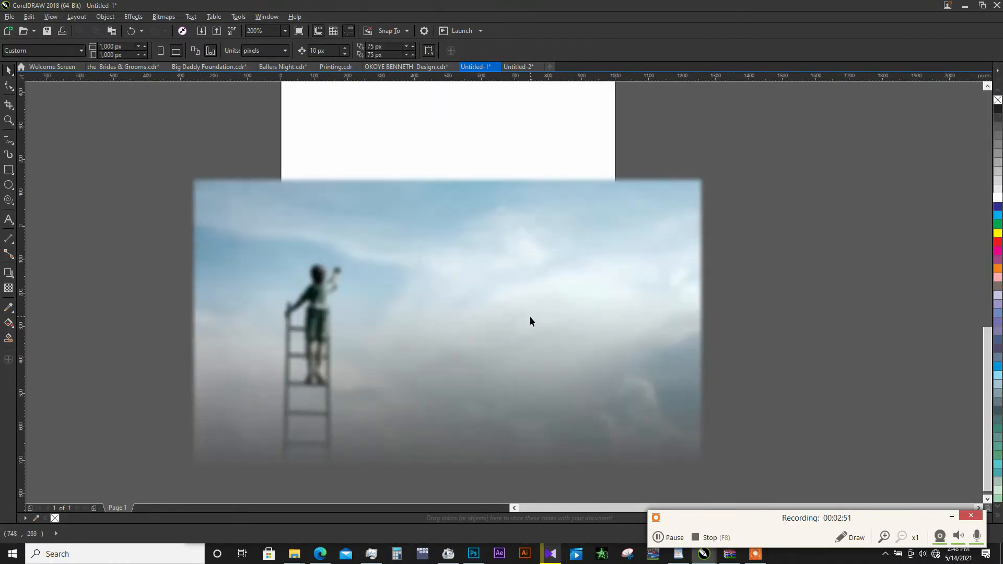
{"action": "scroll", "coordinate": [529, 315], "scroll_direction": "down", "scroll_amount": 1}
{"action": "left_click", "coordinate": [512, 282]}
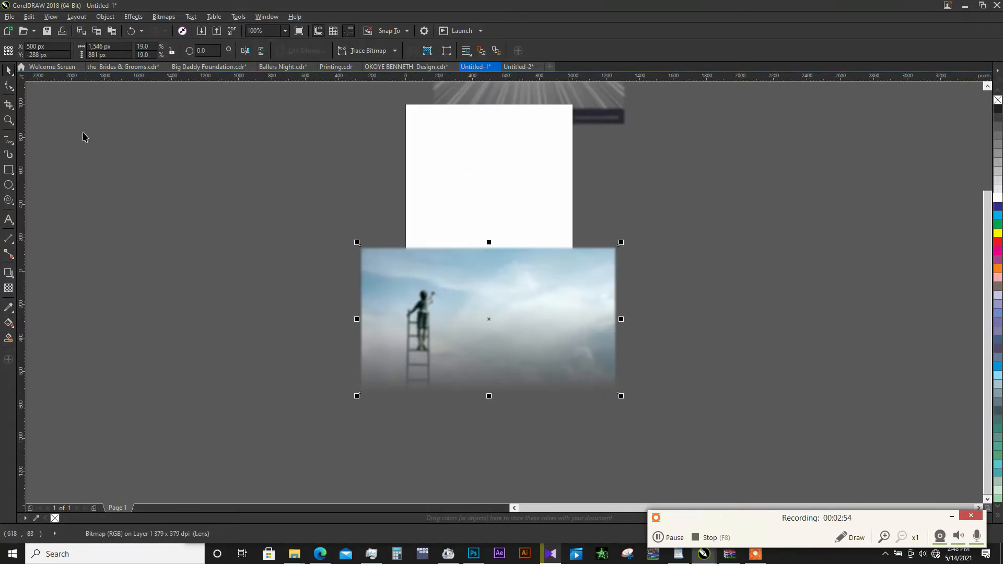
{"action": "left_click", "coordinate": [9, 86]}
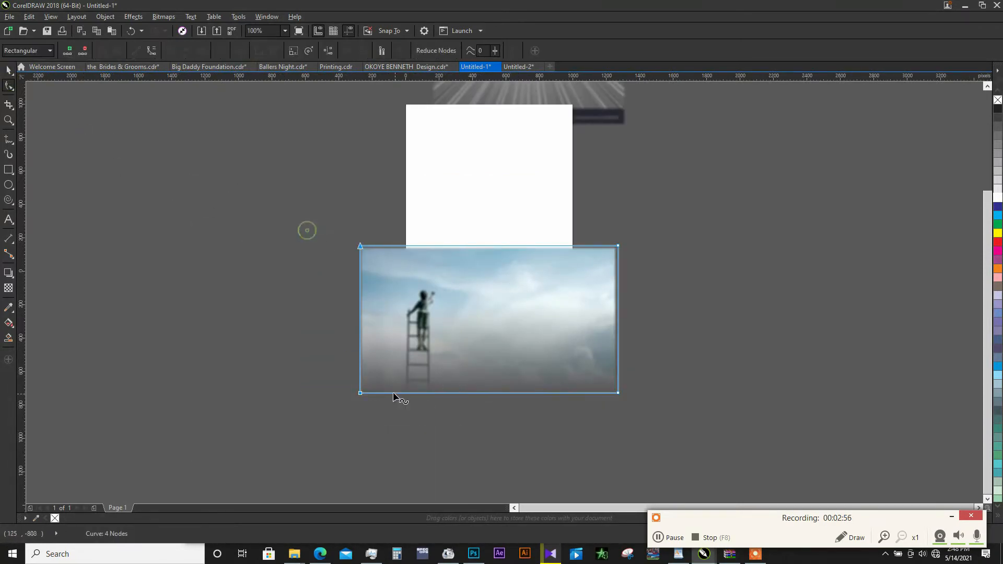
{"action": "left_click_drag", "start_coordinate": [360, 393], "coordinate": [439, 395]}
{"action": "key", "text": "space"}
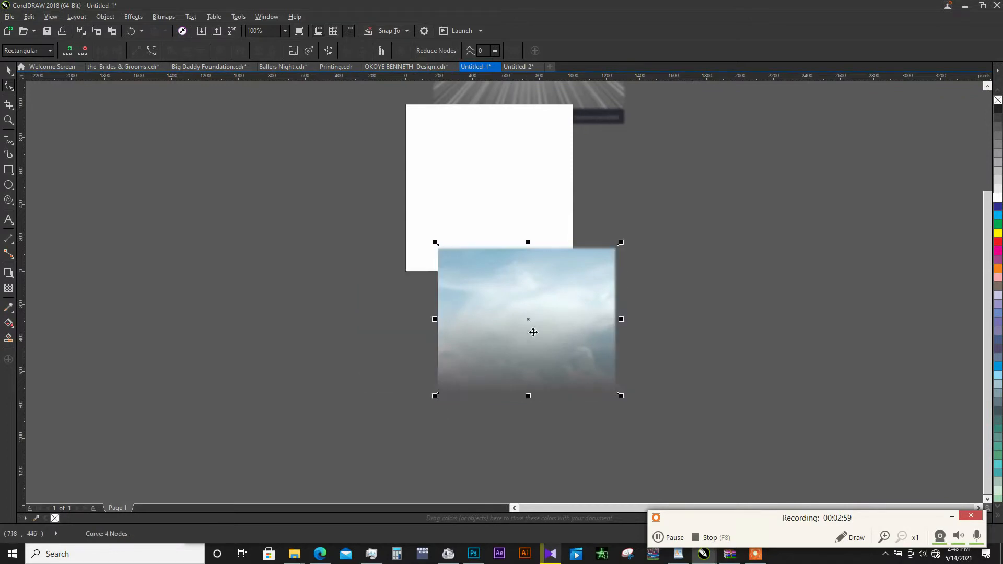
{"action": "left_click_drag", "start_coordinate": [540, 320], "coordinate": [497, 304]}
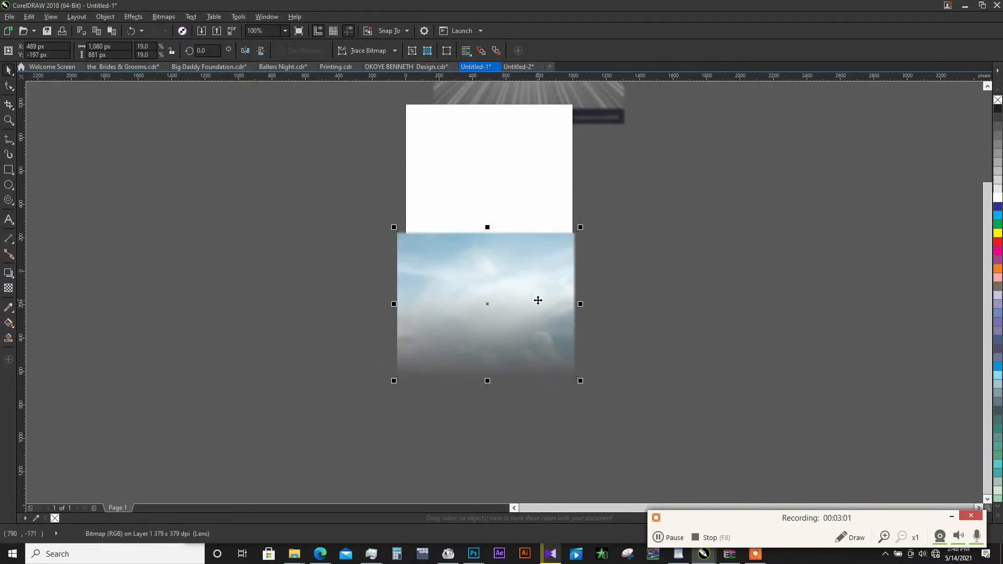
- Move the ray-burst bitmap off the page to about X 1916 px and crop away its dark bottom strip, leaving about 1168 × 1152 px
{"action": "scroll", "coordinate": [537, 300], "scroll_direction": "down", "scroll_amount": 1}
{"action": "scroll", "coordinate": [546, 180], "scroll_direction": "up", "scroll_amount": 1}
{"action": "left_click", "coordinate": [547, 180]}
{"action": "left_click_drag", "start_coordinate": [581, 187], "coordinate": [808, 278]}
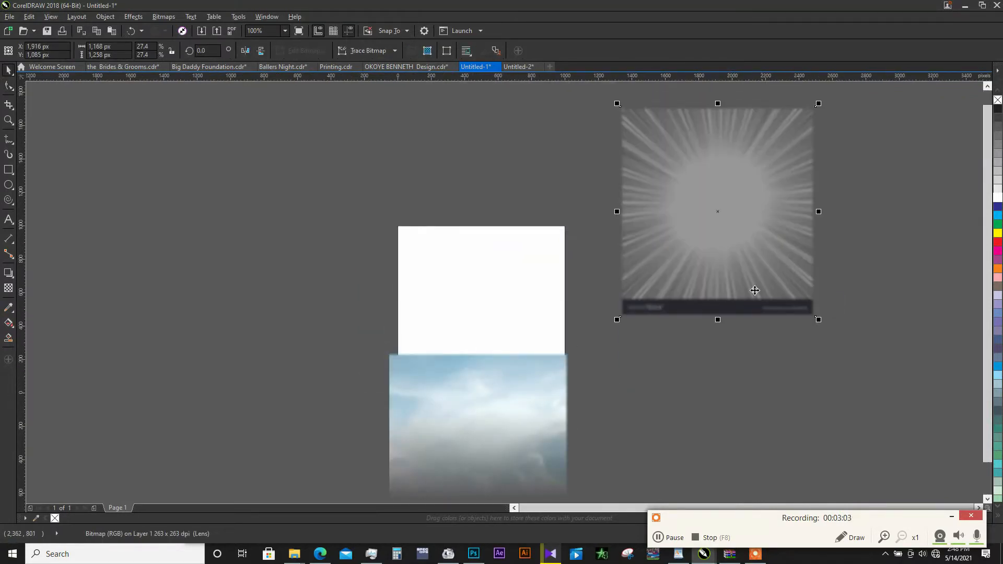
{"action": "left_click", "coordinate": [9, 86]}
{"action": "left_click_drag", "start_coordinate": [577, 263], "coordinate": [816, 299]}
{"action": "key", "text": "space"}
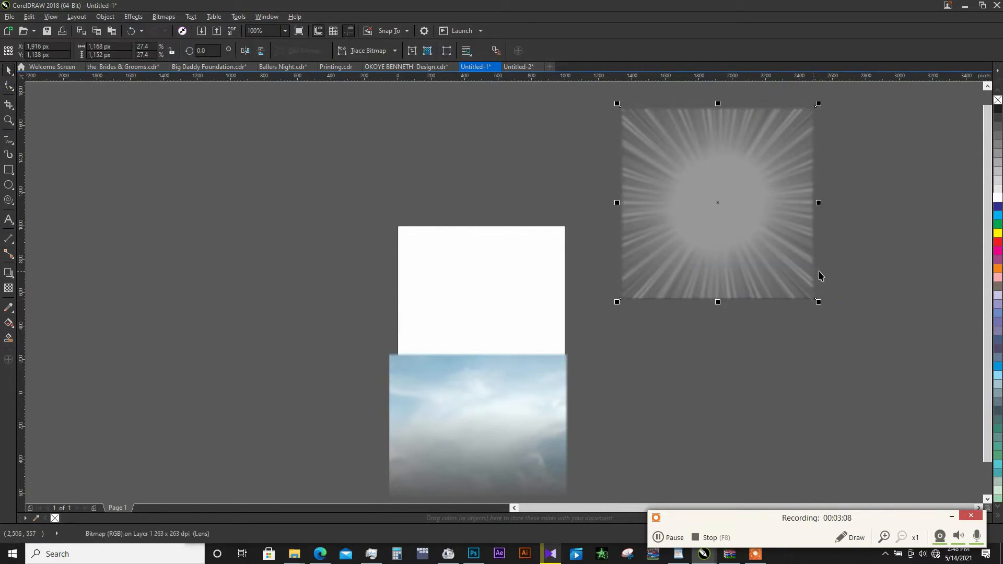
- PowerClip the sky bitmap inside the page-sized white rectangle
{"action": "left_click", "coordinate": [512, 372]}
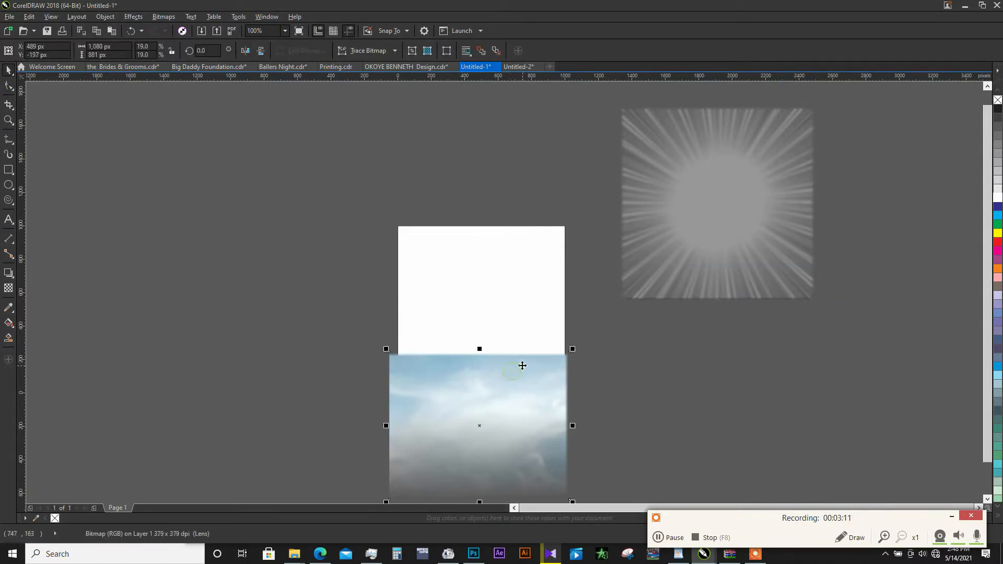
{"action": "right_click", "coordinate": [522, 365]}
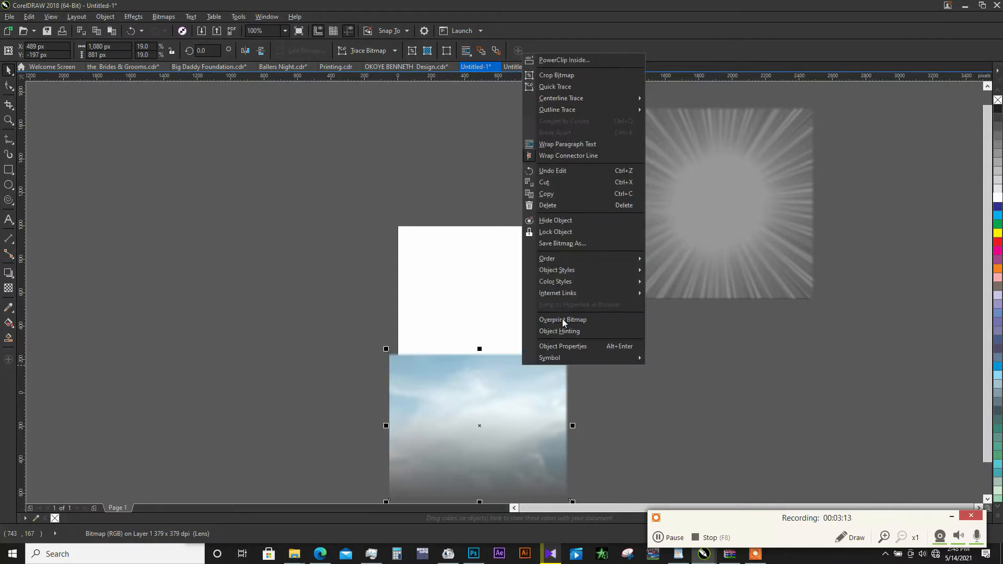
{"action": "left_click", "coordinate": [581, 58]}
{"action": "left_click", "coordinate": [495, 295]}
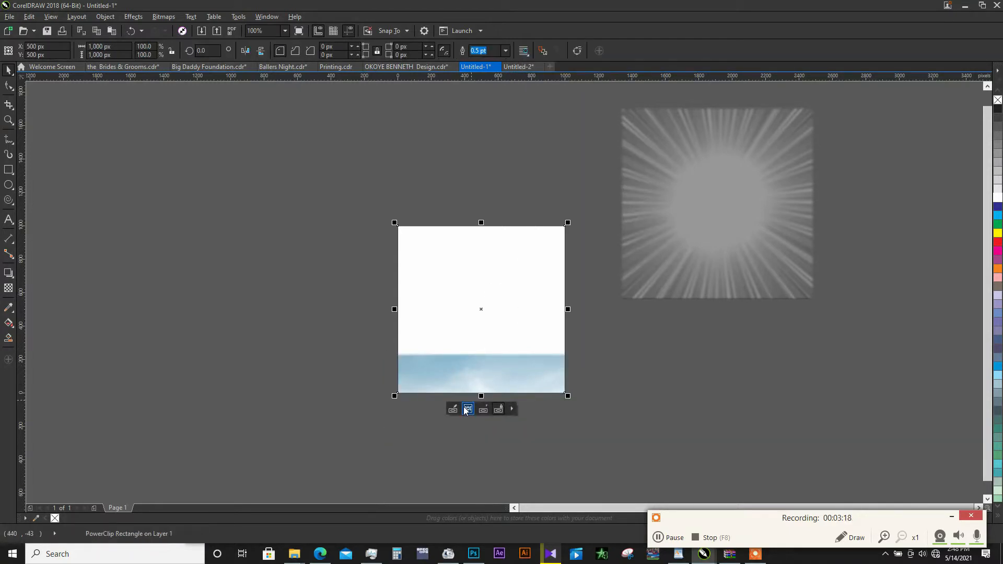
- Select the PowerClip contents, enlarge the sky bitmap to about 1381 × 1126 px and position it at about 500, 478 px
{"action": "left_click", "coordinate": [468, 411]}
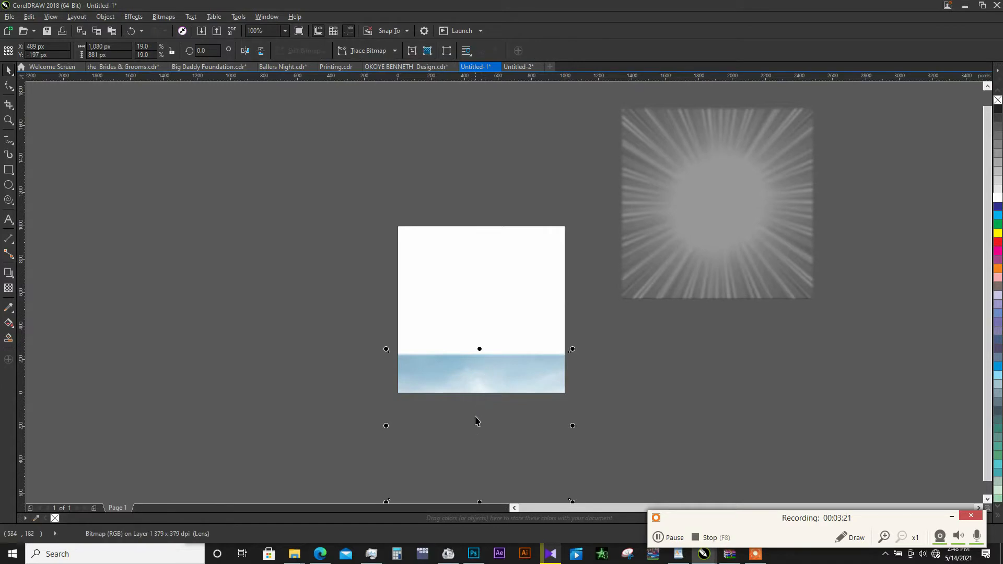
{"action": "left_click_drag", "start_coordinate": [481, 425], "coordinate": [481, 309]}
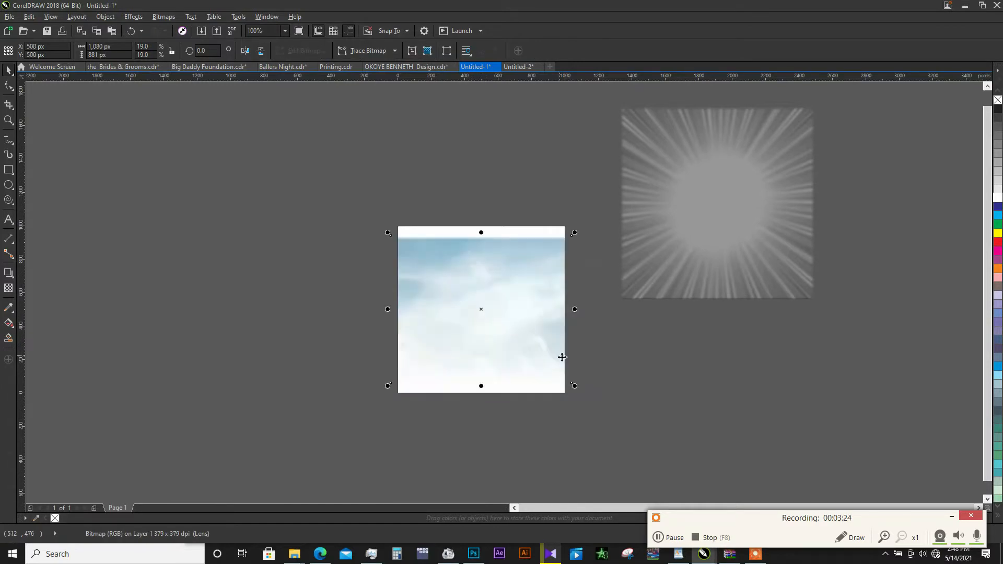
{"action": "left_click_drag", "start_coordinate": [575, 393], "coordinate": [600, 408]}
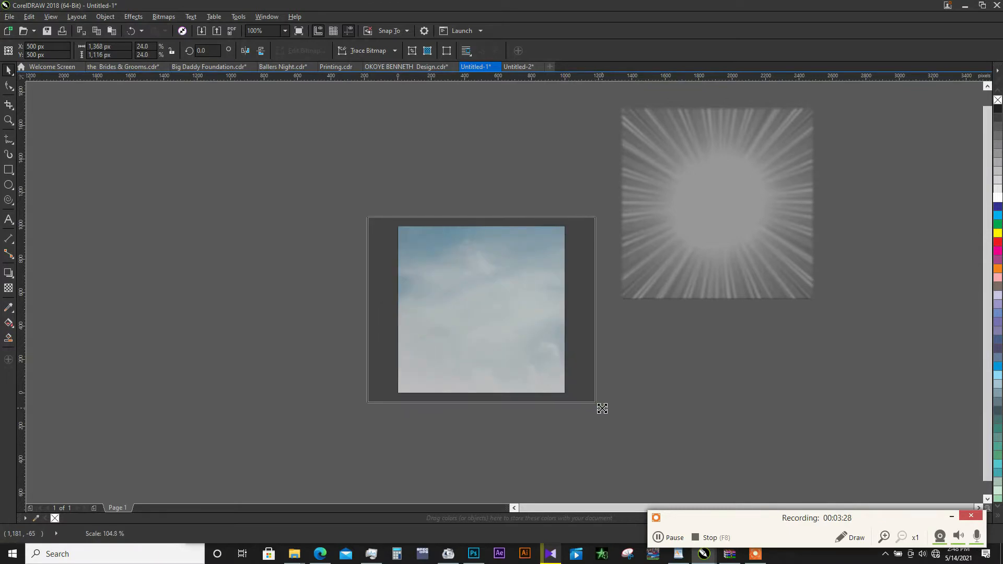
{"action": "left_click_drag", "start_coordinate": [521, 275], "coordinate": [522, 280]}
{"action": "left_click", "coordinate": [520, 276]}
- Remove the outline of the page-sized sky rectangle
{"action": "left_click", "coordinate": [640, 318]}
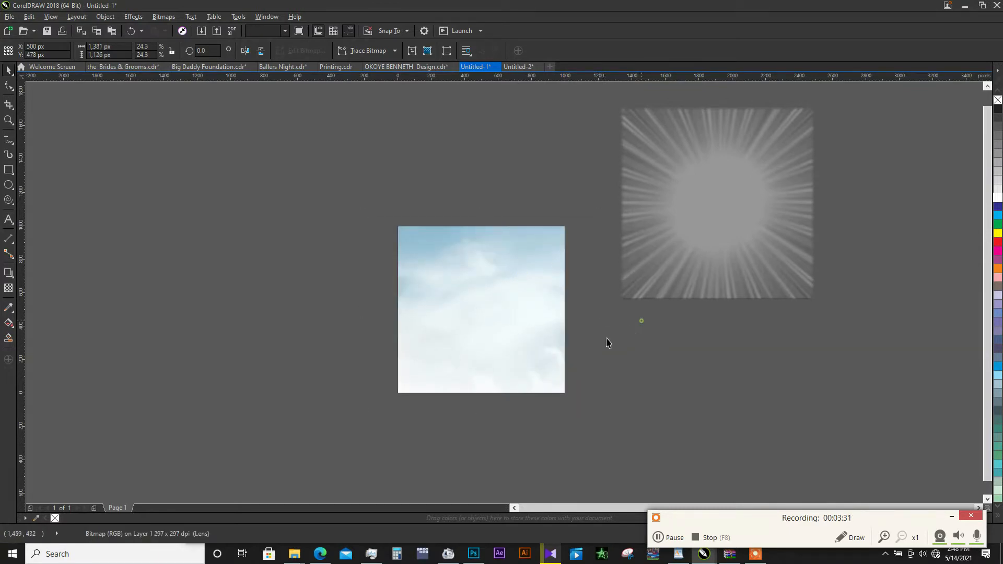
{"action": "left_click", "coordinate": [511, 355]}
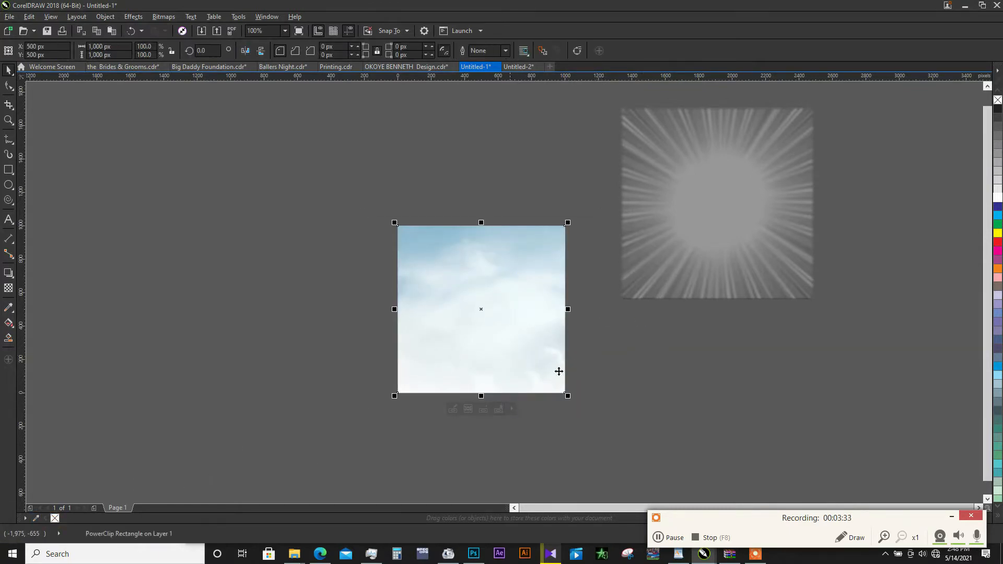
{"action": "left_click", "coordinate": [649, 359]}
- Try the Normal transparency merge mode on the ray-burst bitmap and set it back to Soft Light
{"action": "left_click", "coordinate": [707, 295]}
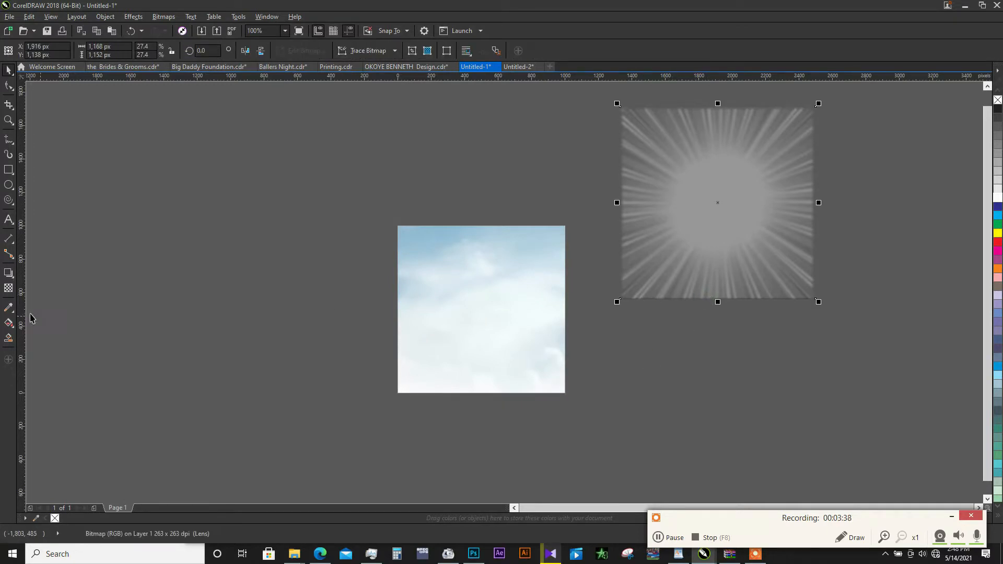
{"action": "left_click", "coordinate": [8, 289]}
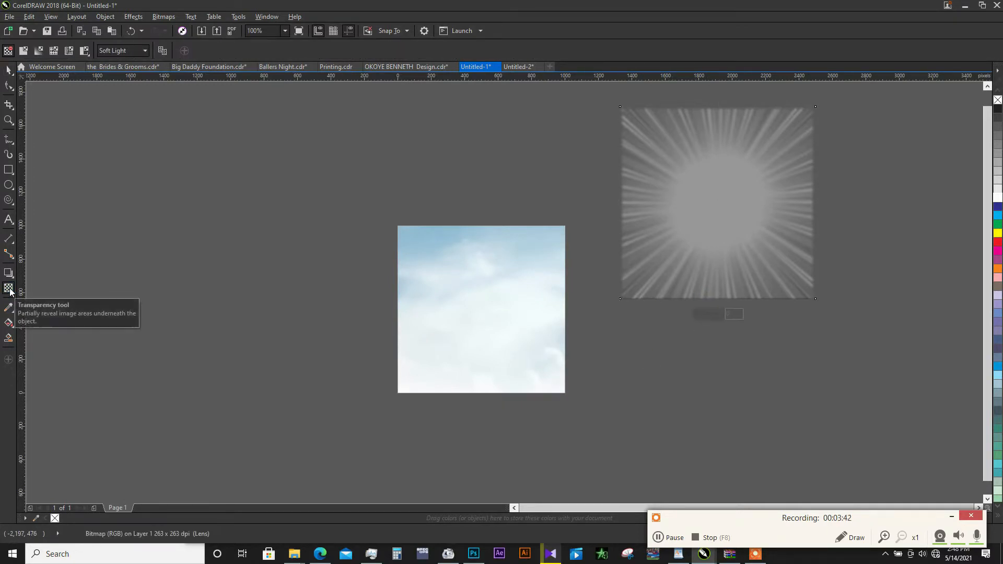
{"action": "left_click", "coordinate": [129, 51]}
{"action": "left_click", "coordinate": [111, 61]}
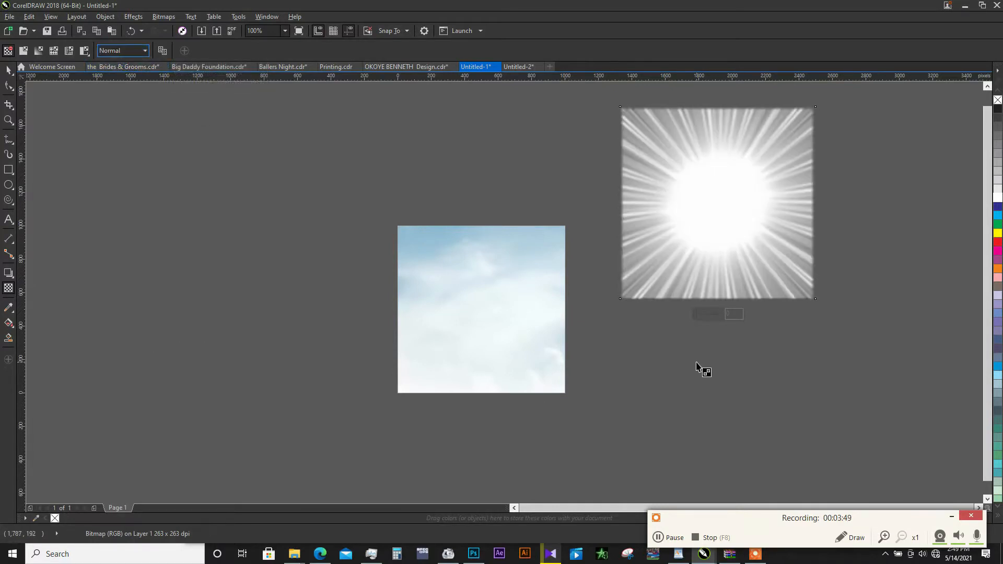
{"action": "left_click", "coordinate": [137, 51]}
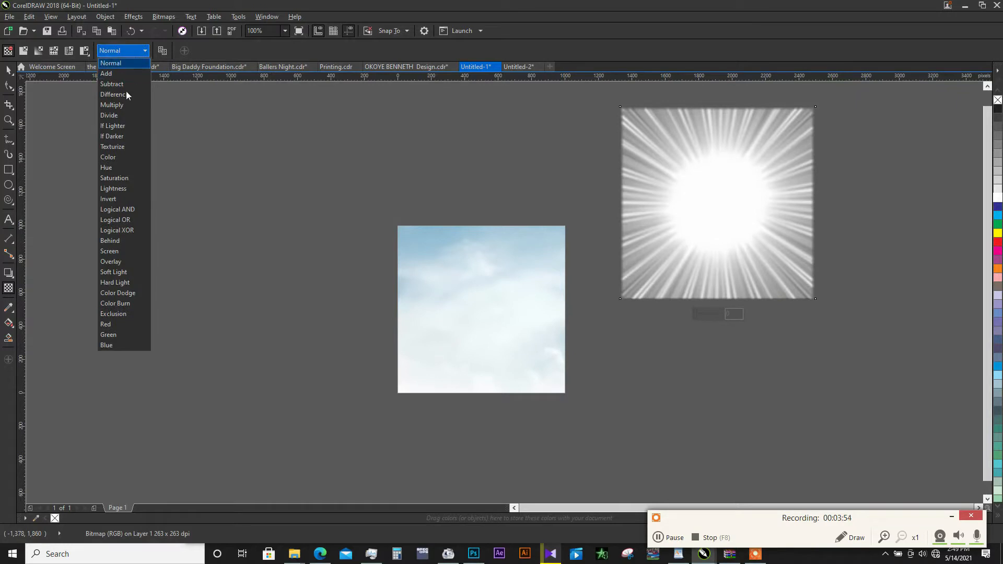
{"action": "left_click", "coordinate": [121, 272]}
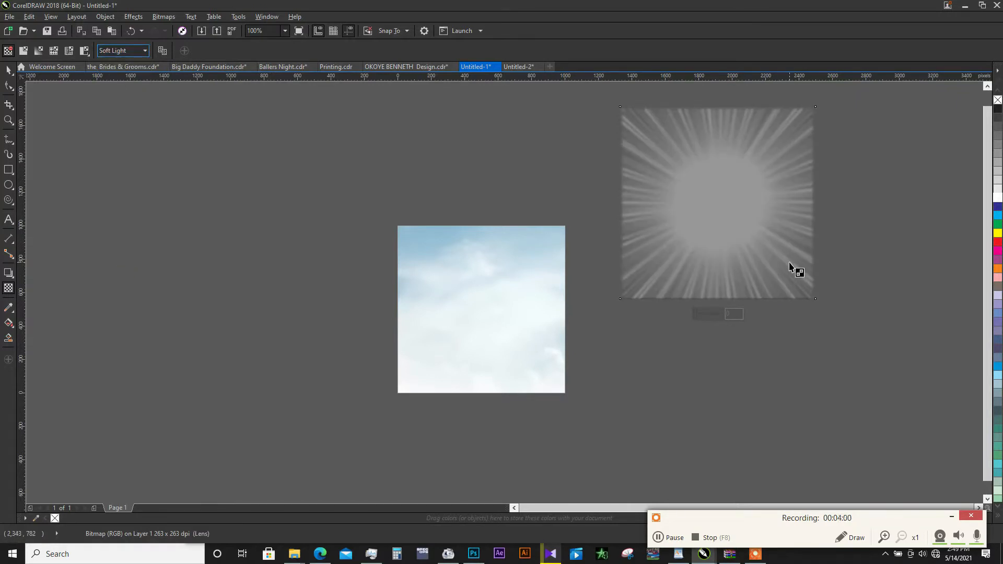
{"action": "left_click", "coordinate": [10, 71]}
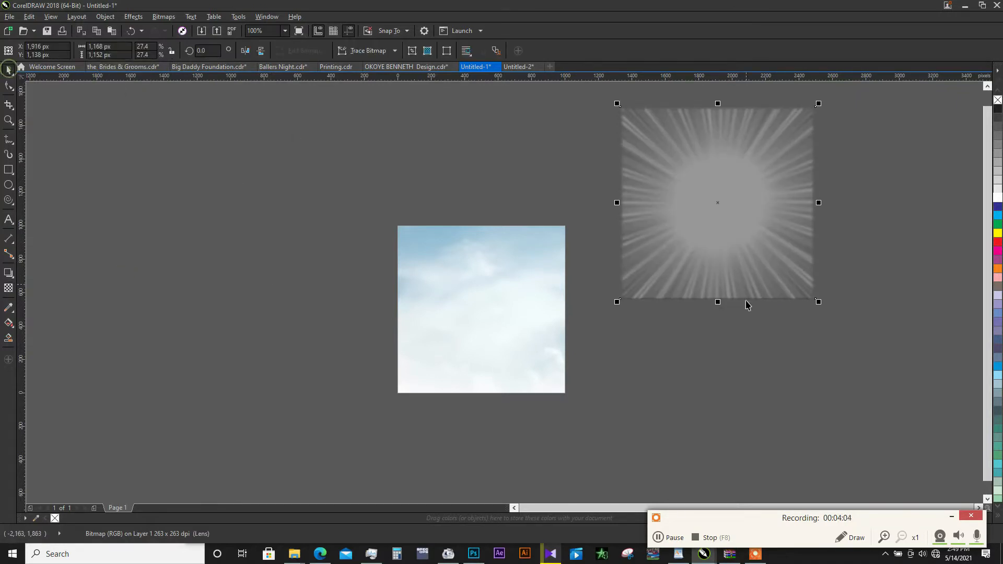
- PowerClip the Soft Light ray-burst bitmap inside the sky-filled rectangle and spread its rays across the page
{"action": "right_click", "coordinate": [707, 255]}
{"action": "left_click", "coordinate": [734, 239]}
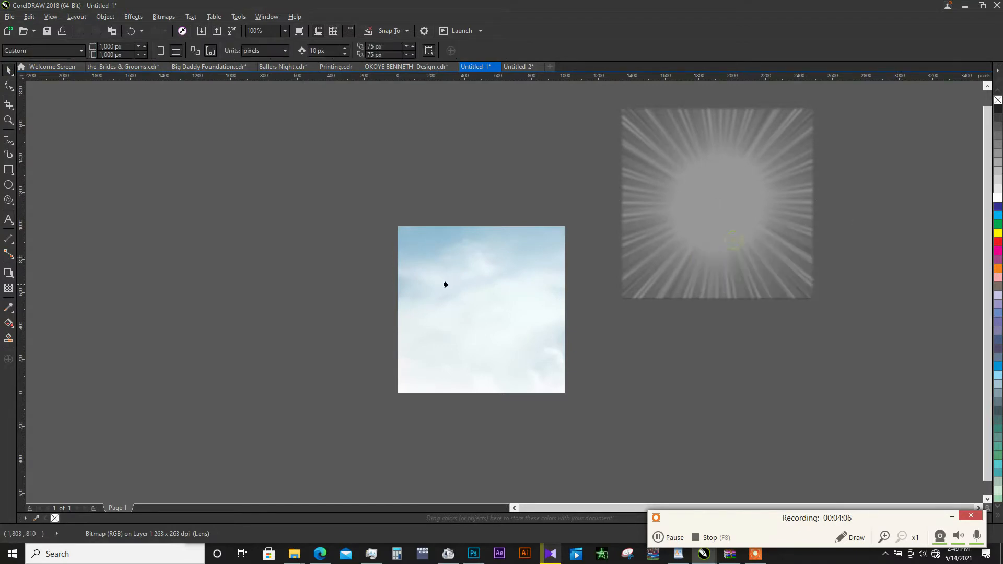
{"action": "left_click", "coordinate": [485, 292]}
{"action": "key", "text": "shift+F2"}
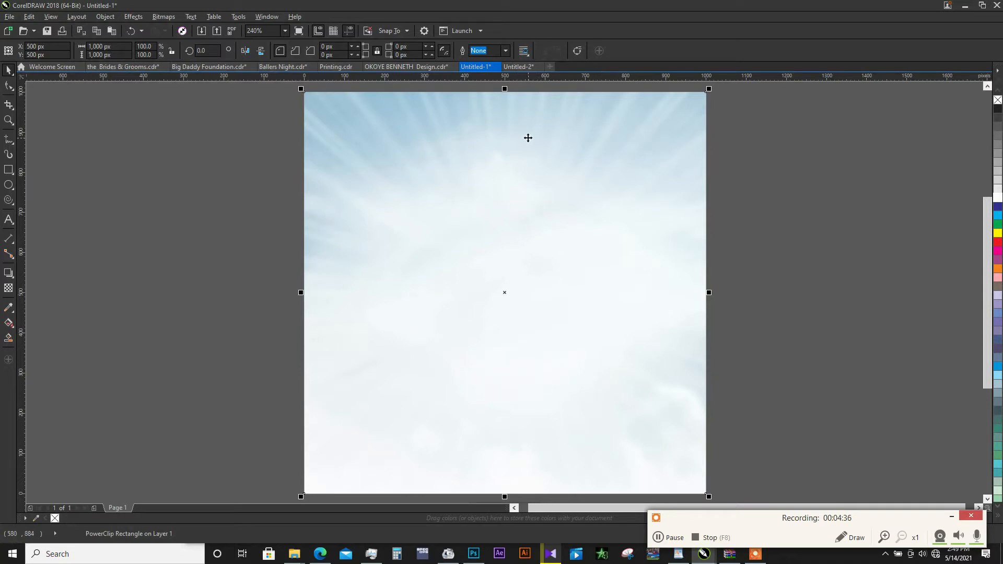
- Cut the ChilliPerry Café logo group from the Untitled-2 document and paste it into the flyer in Untitled-1
{"action": "left_click", "coordinate": [518, 67]}
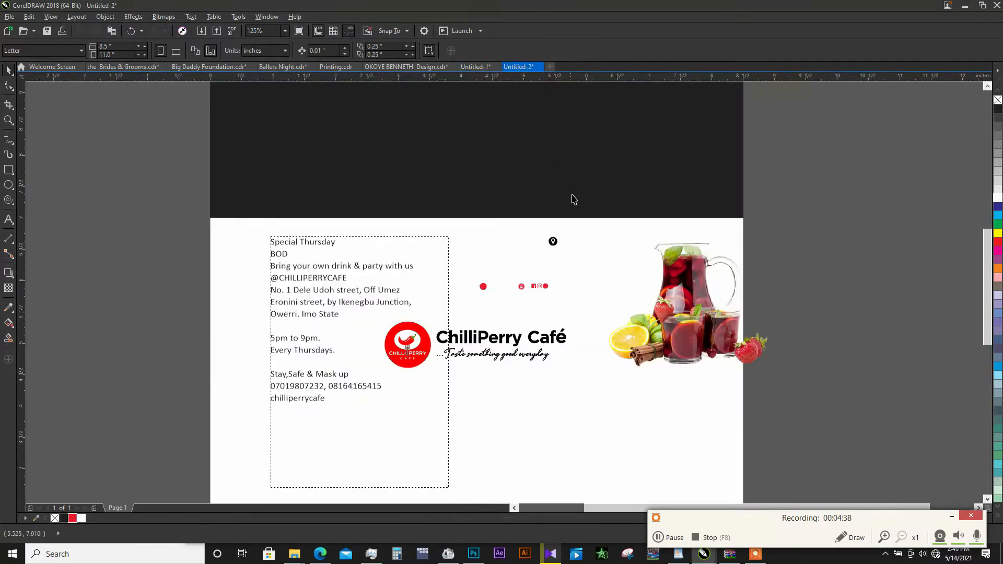
{"action": "left_click", "coordinate": [516, 340]}
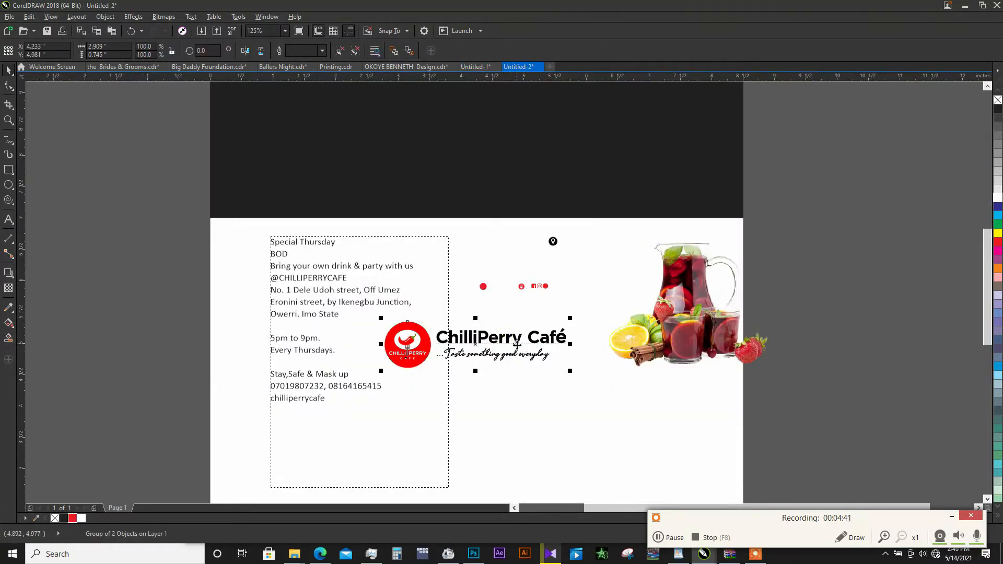
{"action": "key", "text": "Delete"}
{"action": "left_click", "coordinate": [461, 68]}
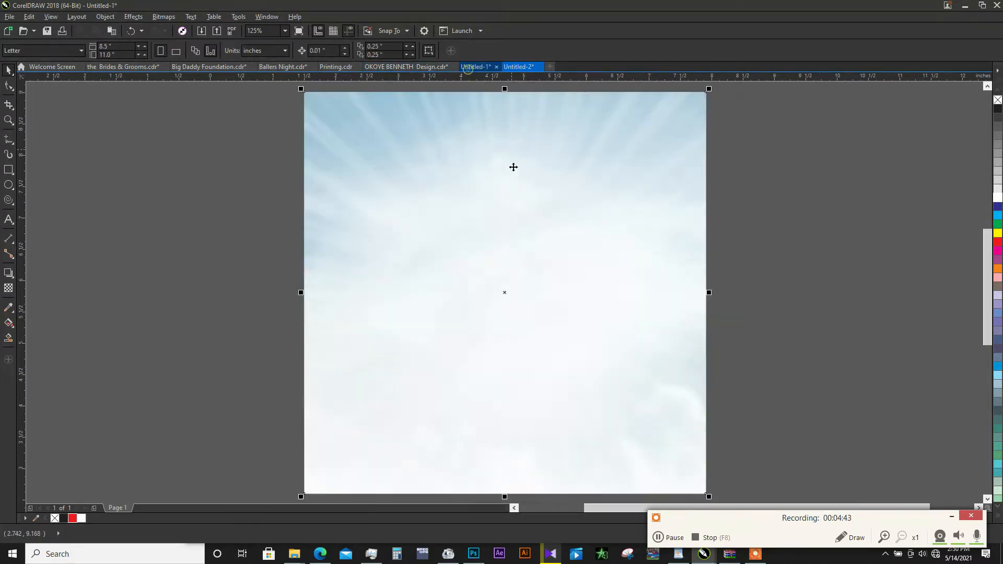
{"action": "key", "text": "ctrl+v"}
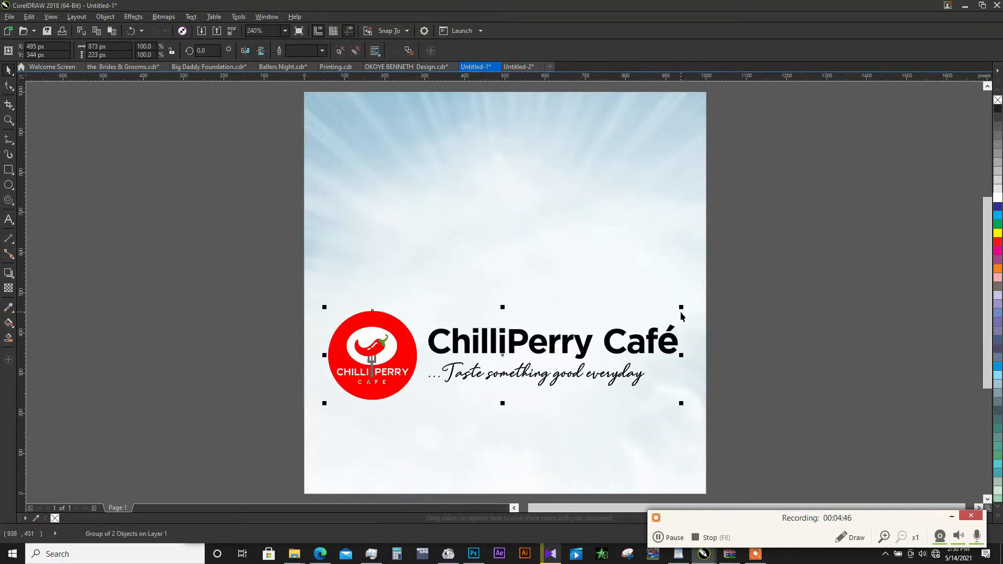
- Scale the café logo down to about 329 × 84 px and place it near the page's upper edge at about 495, 800 px
{"action": "left_click_drag", "start_coordinate": [682, 305], "coordinate": [572, 304]}
{"action": "left_click_drag", "start_coordinate": [535, 348], "coordinate": [557, 165]}
{"action": "left_click", "coordinate": [552, 160]}
{"action": "left_click", "coordinate": [557, 159]}
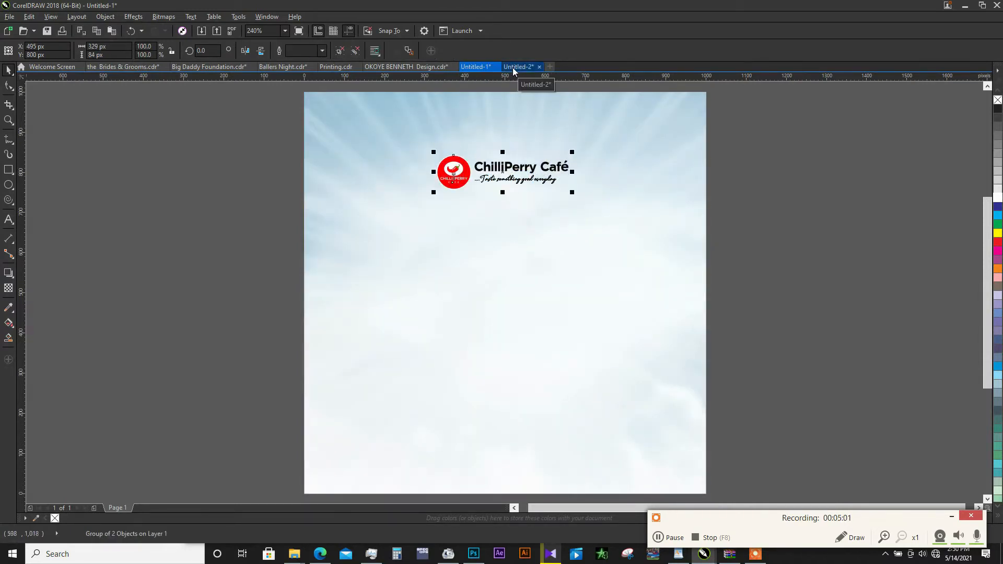
- Copy the flyer's paragraph text from the Untitled-2 document and paste it into Untitled-1
{"action": "left_click", "coordinate": [512, 68]}
{"action": "left_click", "coordinate": [331, 267]}
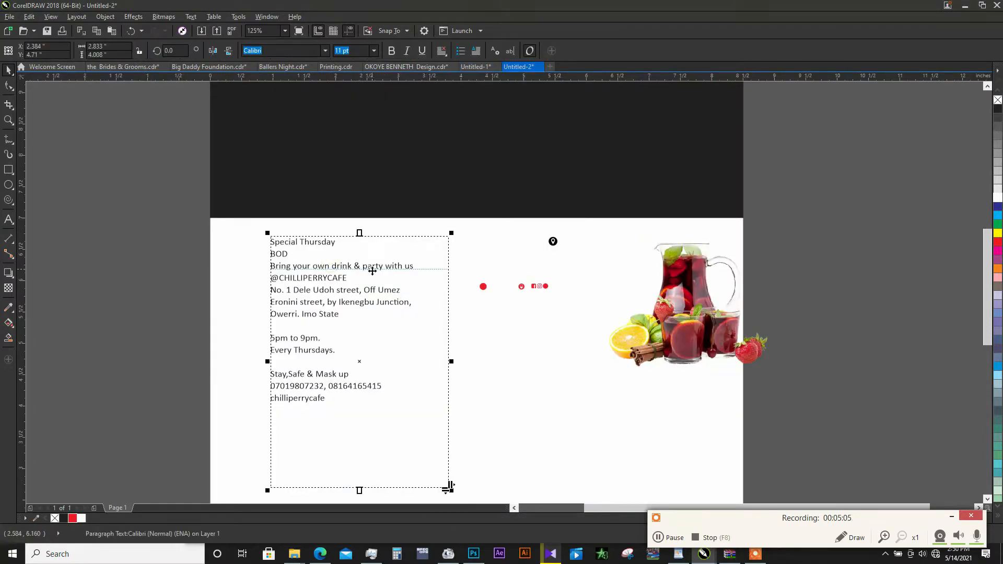
{"action": "double_click", "coordinate": [374, 271]}
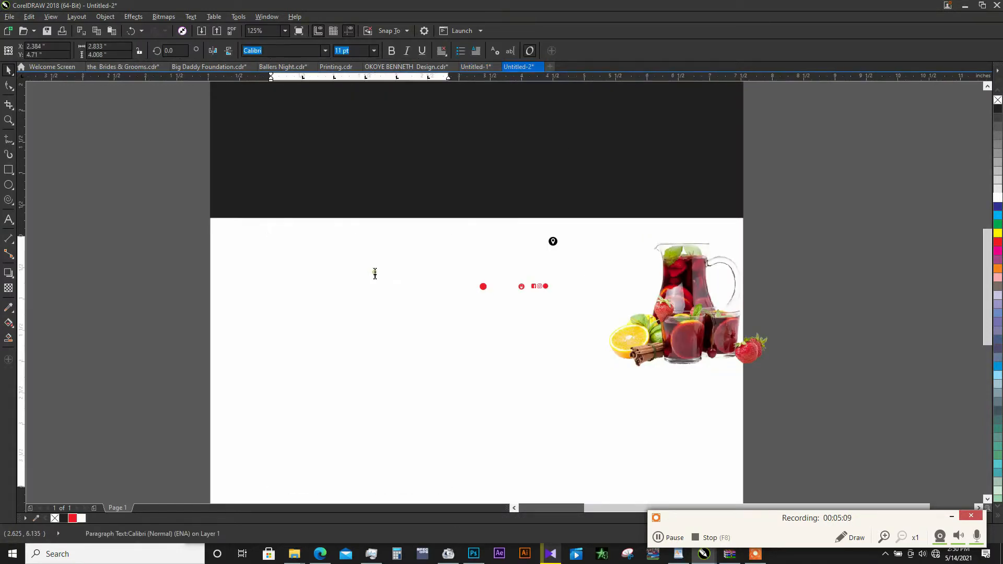
{"action": "key", "text": "Escape"}
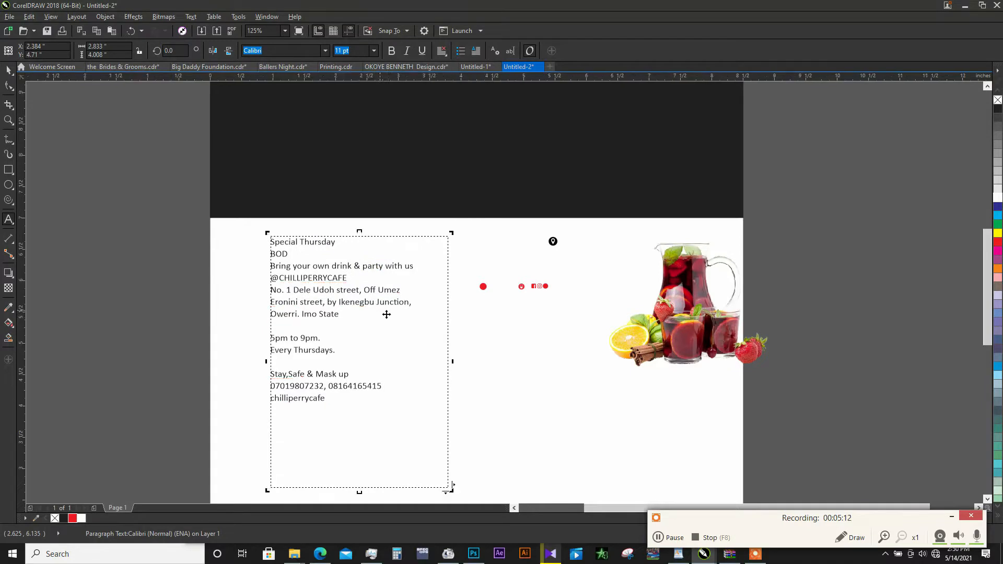
{"action": "left_click", "coordinate": [470, 66]}
{"action": "key", "text": "ctrl+v"}
- Resize the pasted paragraph text frame to about 539 × 763 px and place it left of the page at about -328, 365 px
{"action": "left_click_drag", "start_coordinate": [282, 258], "coordinate": [270, 260]}
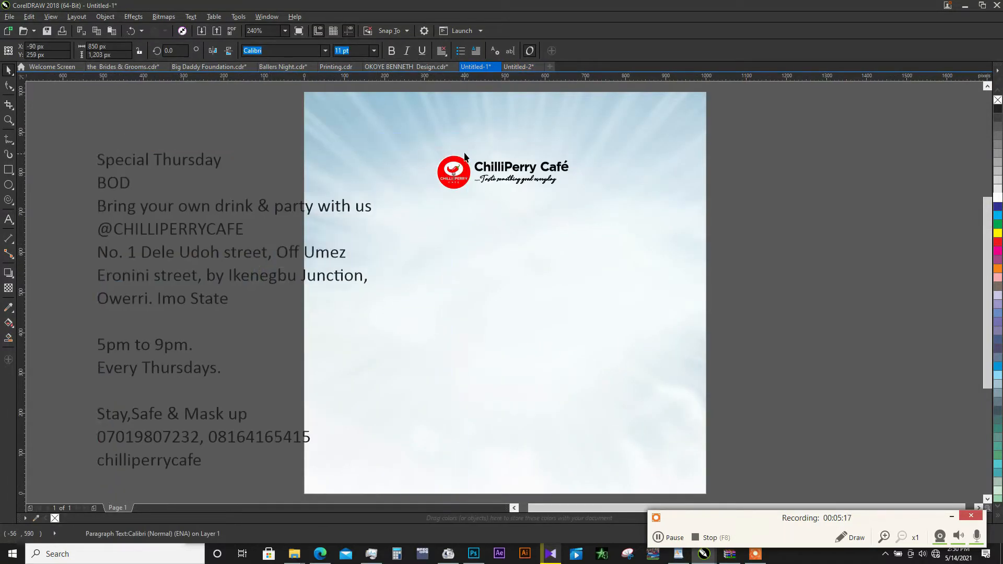
{"action": "left_click_drag", "start_coordinate": [441, 145], "coordinate": [312, 296]}
{"action": "left_click_drag", "start_coordinate": [229, 258], "coordinate": [192, 254]}
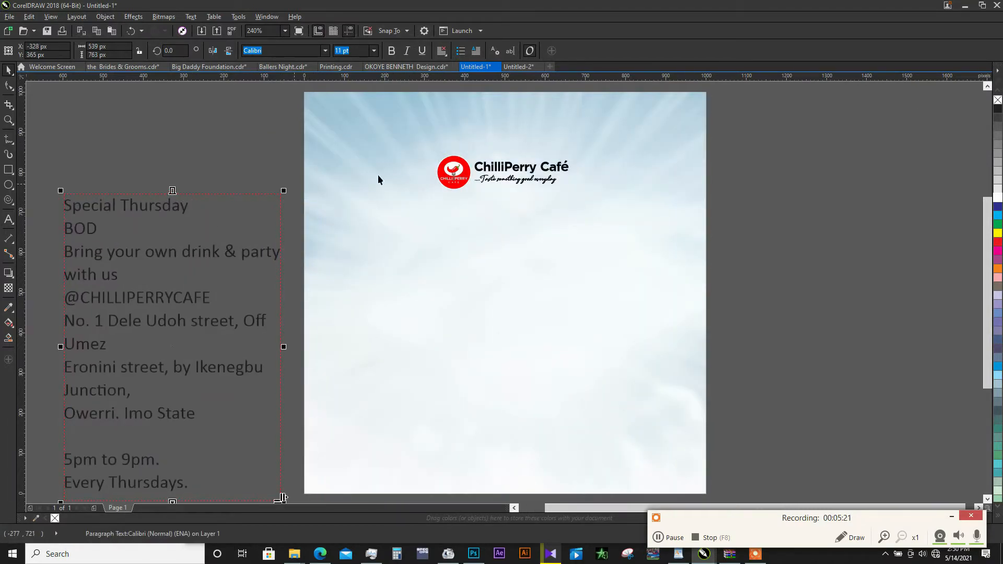
- Cut the "Special Thursday" line from the paragraph text and paste it as separate text on the page below the logo
{"action": "double_click", "coordinate": [189, 210]}
{"action": "left_click_drag", "start_coordinate": [188, 210], "coordinate": [56, 215]}
{"action": "key", "text": "ctrl+c"}
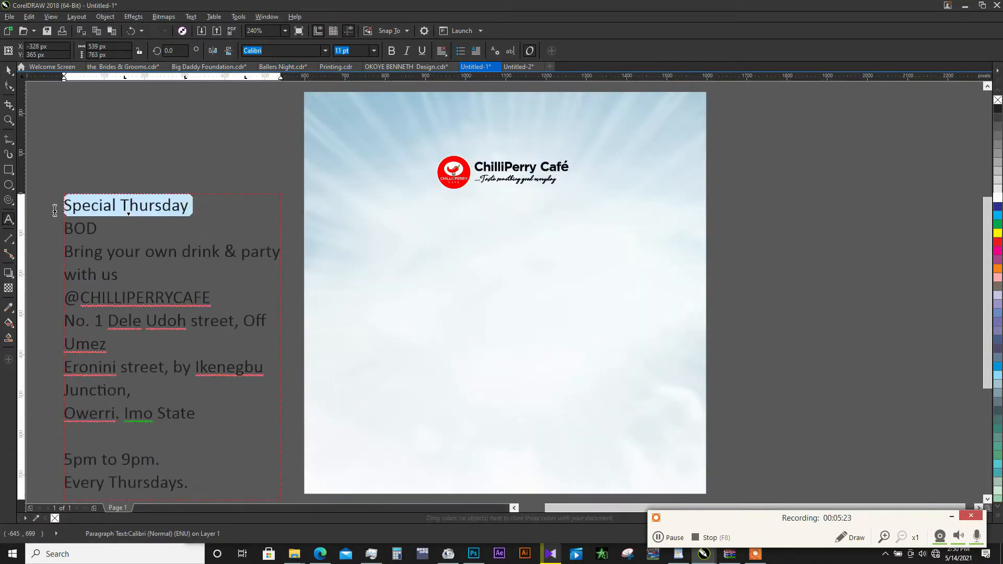
{"action": "key", "text": "Delete"}
{"action": "left_click", "coordinate": [369, 250]}
{"action": "key", "text": "ctrl+v"}
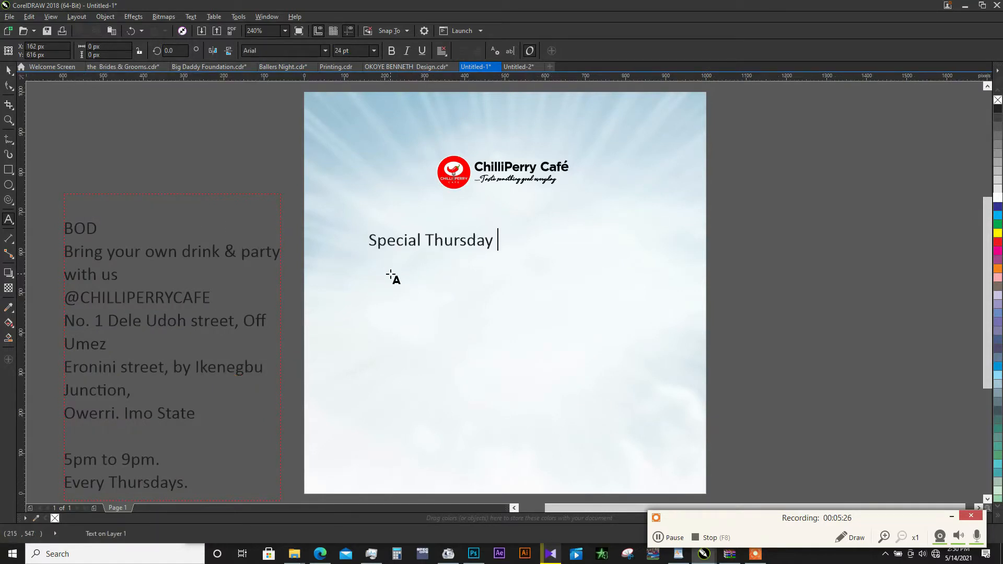
{"action": "key", "text": "Escape"}
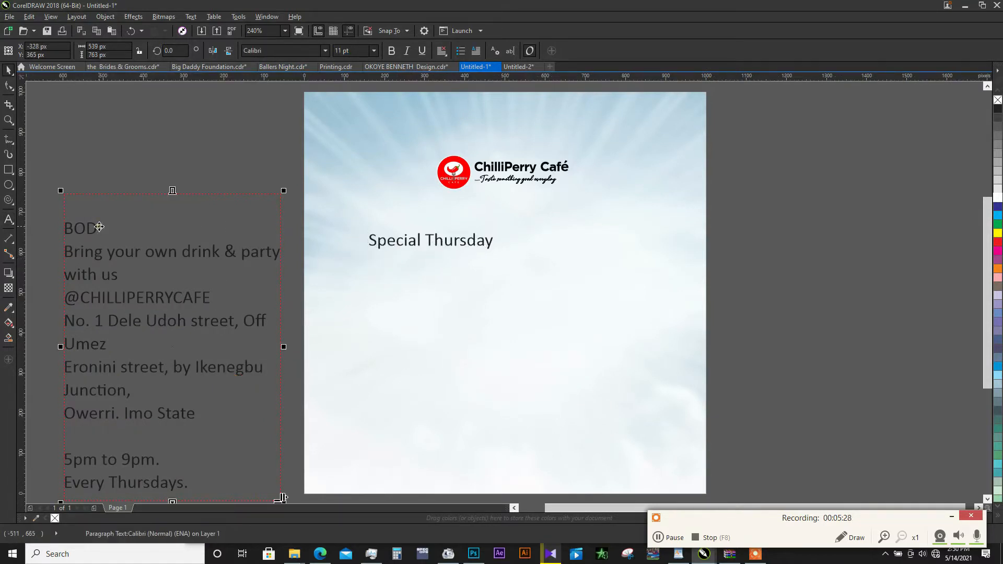
- Cut "BOD" from the paragraph text and place it in a copy of the "Special Thursday" line directly below the original
{"action": "left_click_drag", "start_coordinate": [106, 226], "coordinate": [68, 230]}
{"action": "key", "text": "ctrl+c"}
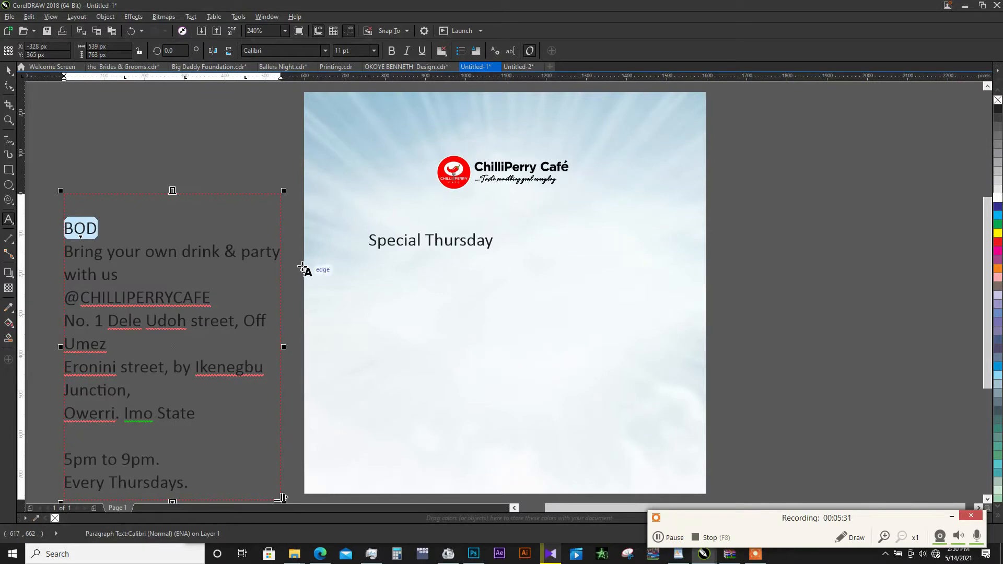
{"action": "key", "text": "Delete"}
{"action": "key", "text": "ctrl+space"}
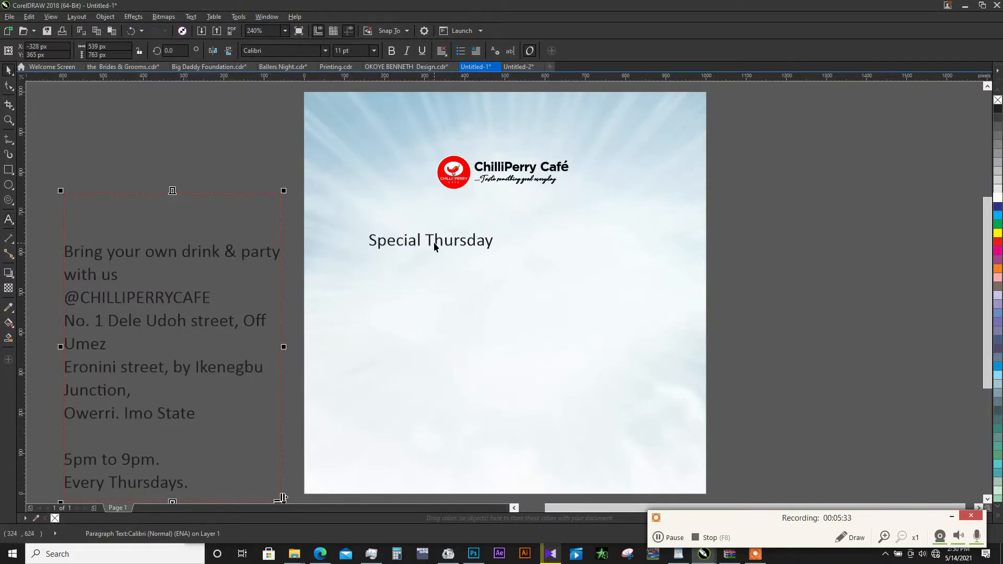
{"action": "left_click", "coordinate": [436, 241]}
{"action": "left_click_drag", "start_coordinate": [442, 240], "coordinate": [442, 265]}
{"action": "double_click", "coordinate": [442, 266]}
{"action": "key", "text": "ctrl+a"}
{"action": "key", "text": "ctrl+v"}
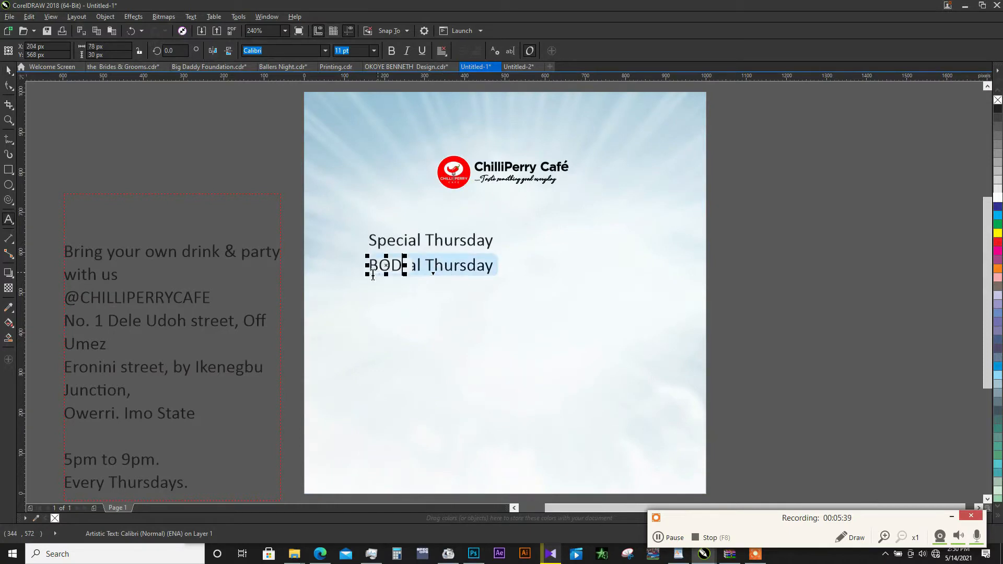
{"action": "key", "text": "ctrl+space"}
- Cut "Bring your own drink & party" from the paragraph text and place it in a copy of the BOD line just below it
{"action": "left_click", "coordinate": [166, 252]}
{"action": "double_click", "coordinate": [172, 249]}
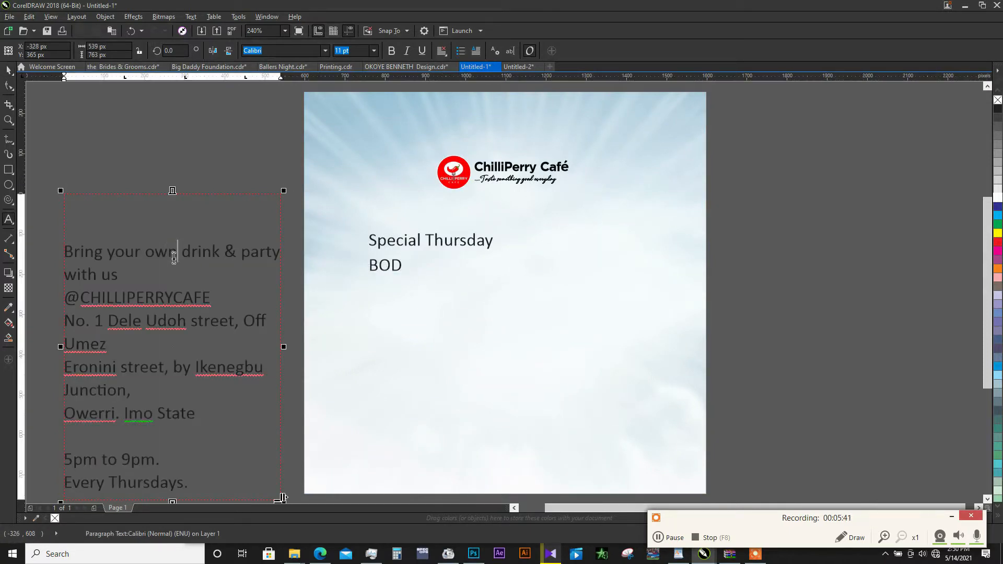
{"action": "left_click_drag", "start_coordinate": [278, 254], "coordinate": [59, 257]}
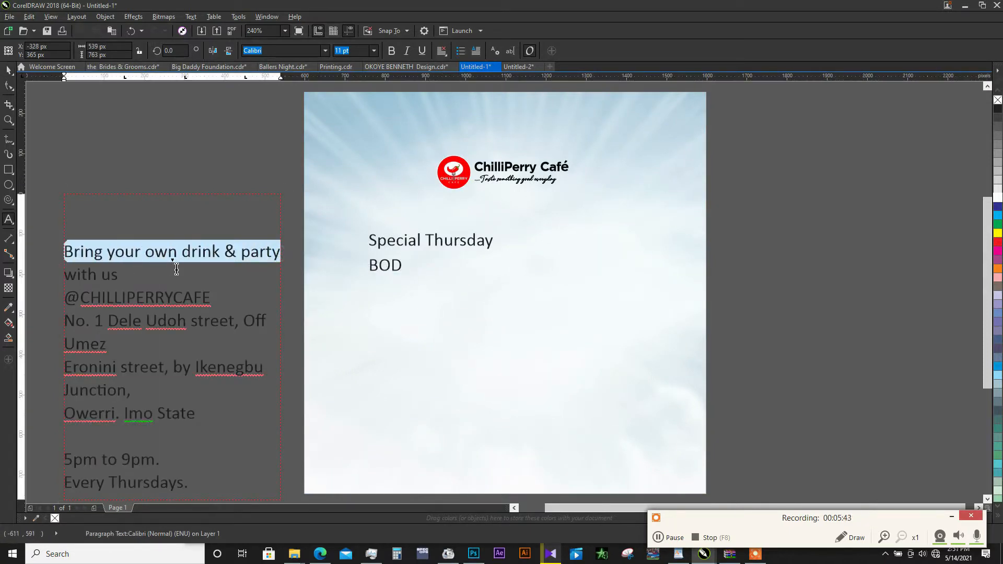
{"action": "key", "text": "ctrl+x"}
{"action": "key", "text": "ctrl+space"}
{"action": "left_click", "coordinate": [397, 264]}
{"action": "left_click_drag", "start_coordinate": [397, 264], "coordinate": [395, 288]}
{"action": "right_click", "coordinate": [395, 289]}
{"action": "double_click", "coordinate": [395, 289]}
{"action": "key", "text": "ctrl+a"}
{"action": "key", "text": "ctrl+v"}
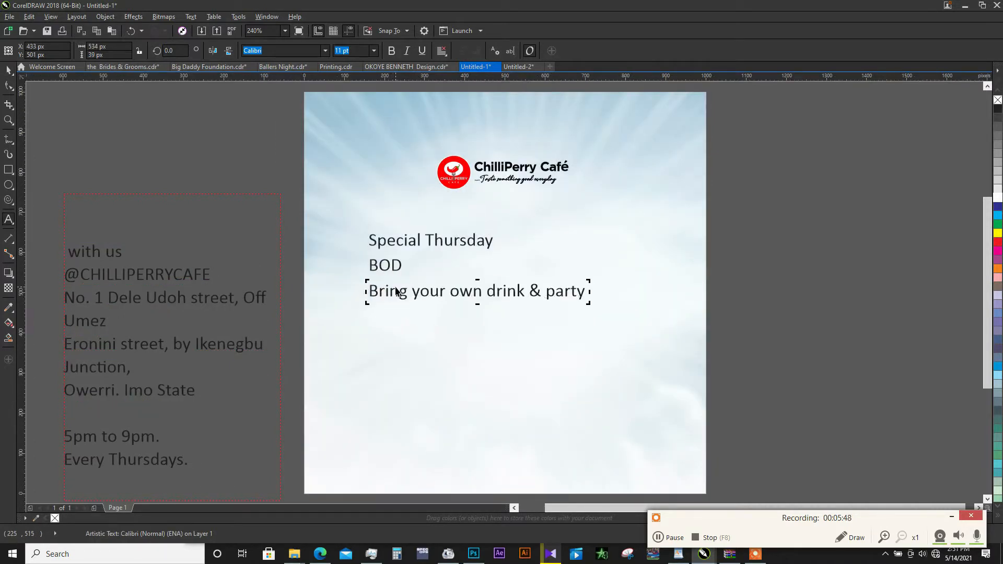
{"action": "key", "text": "ctrl+space"}
- Try duplicating the "Bring your own drink & party" line with 75 px offsets and with a copy directly below the original
{"action": "key", "text": "ctrl+d"}
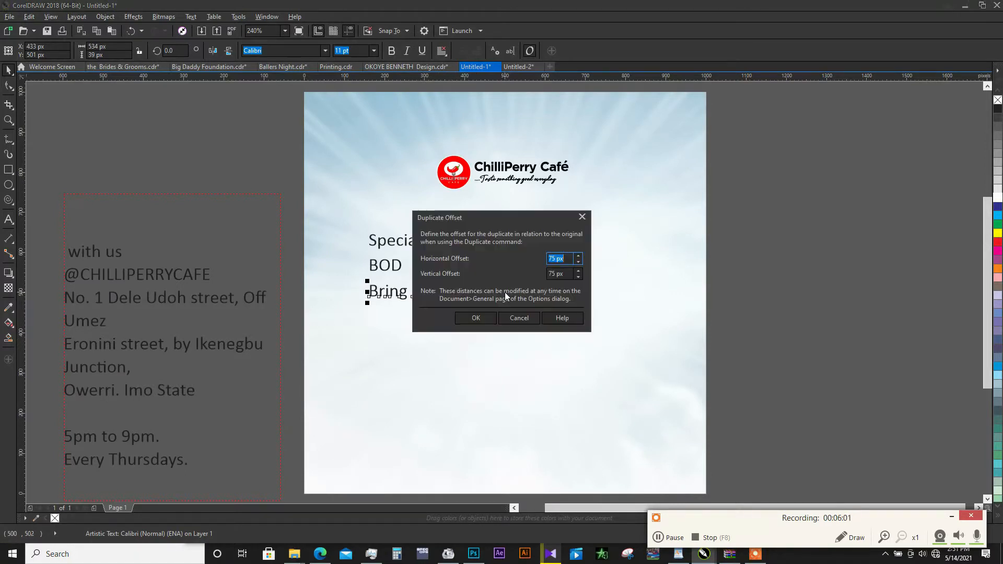
{"action": "left_click", "coordinate": [484, 318]}
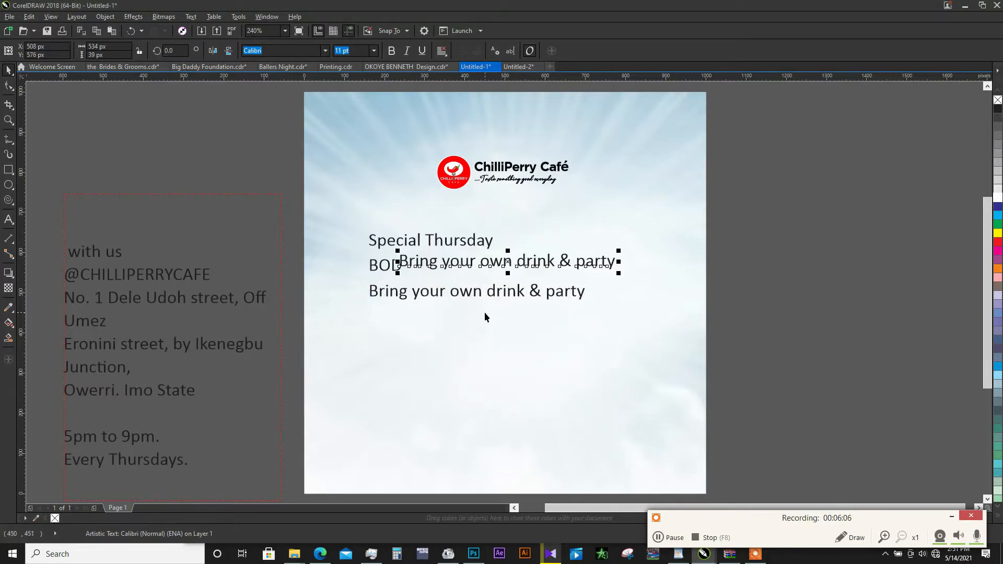
{"action": "left_click_drag", "start_coordinate": [492, 259], "coordinate": [491, 320]}
{"action": "key", "text": "ctrl+z"}
{"action": "key", "text": "ctrl+z"}
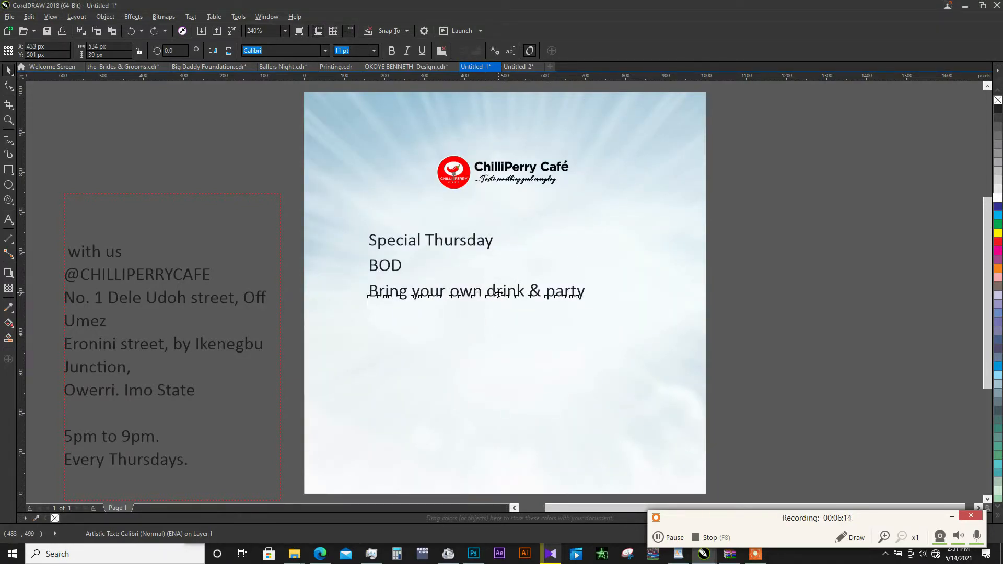
{"action": "left_click_drag", "start_coordinate": [499, 294], "coordinate": [503, 325]}
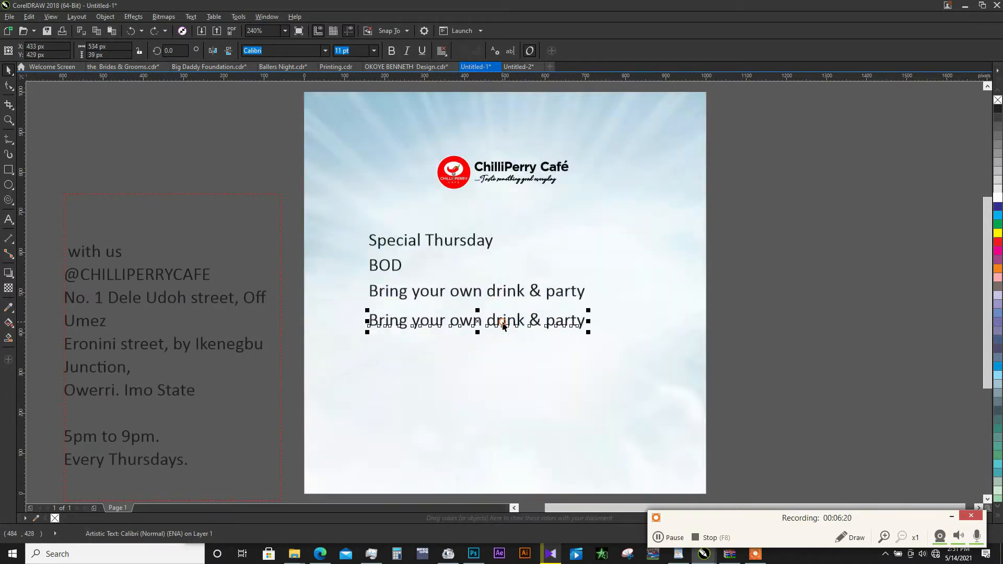
{"action": "key", "text": "Delete"}
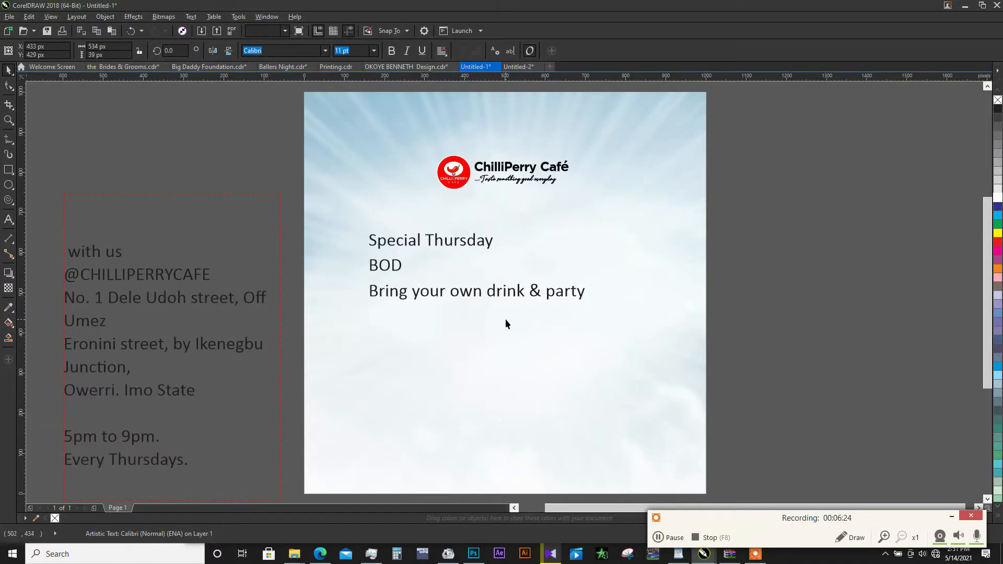
- Move "Bring your own drink & party" down to about 437, 401 px and "Special Thursday" under the logo at about 512, 707 px
{"action": "left_click_drag", "start_coordinate": [436, 294], "coordinate": [437, 334]}
{"action": "left_click", "coordinate": [464, 243]}
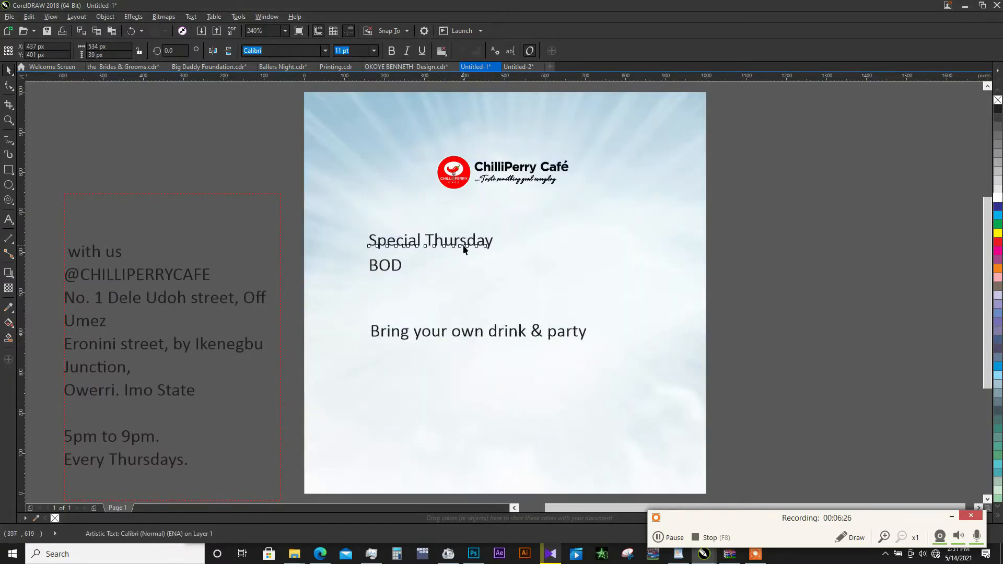
{"action": "left_click_drag", "start_coordinate": [484, 246], "coordinate": [563, 214]}
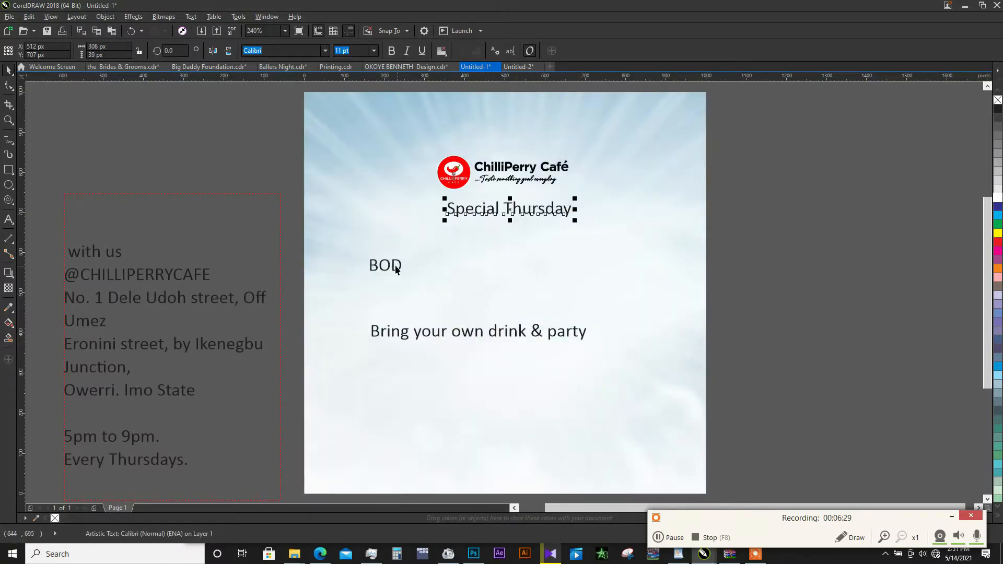
- Enlarge the BOD text to about 63 pt and centre it between the two other lines at about 500, 551 px
{"action": "left_click", "coordinate": [393, 269]}
{"action": "left_click", "coordinate": [394, 269]}
{"action": "left_click_drag", "start_coordinate": [405, 274], "coordinate": [615, 323]}
{"action": "left_click_drag", "start_coordinate": [507, 292], "coordinate": [544, 275]}
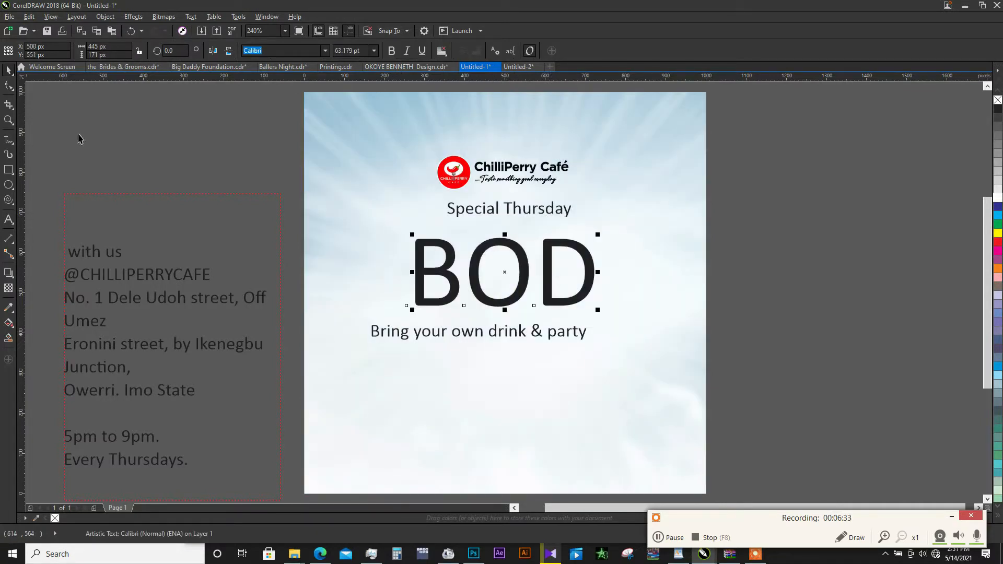
- Tighten the BOD letter spacing, enlarge the text to about 80 pt and move it down to about 526, 479 px
{"action": "left_click", "coordinate": [9, 86]}
{"action": "left_click_drag", "start_coordinate": [597, 311], "coordinate": [622, 340]}
{"action": "key", "text": "space"}
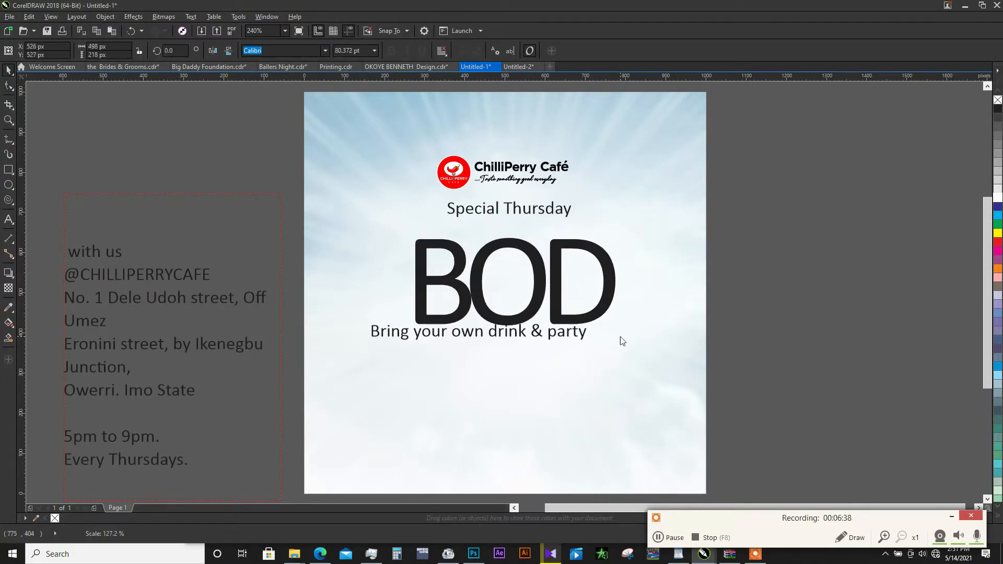
{"action": "left_click_drag", "start_coordinate": [559, 279], "coordinate": [559, 298]}
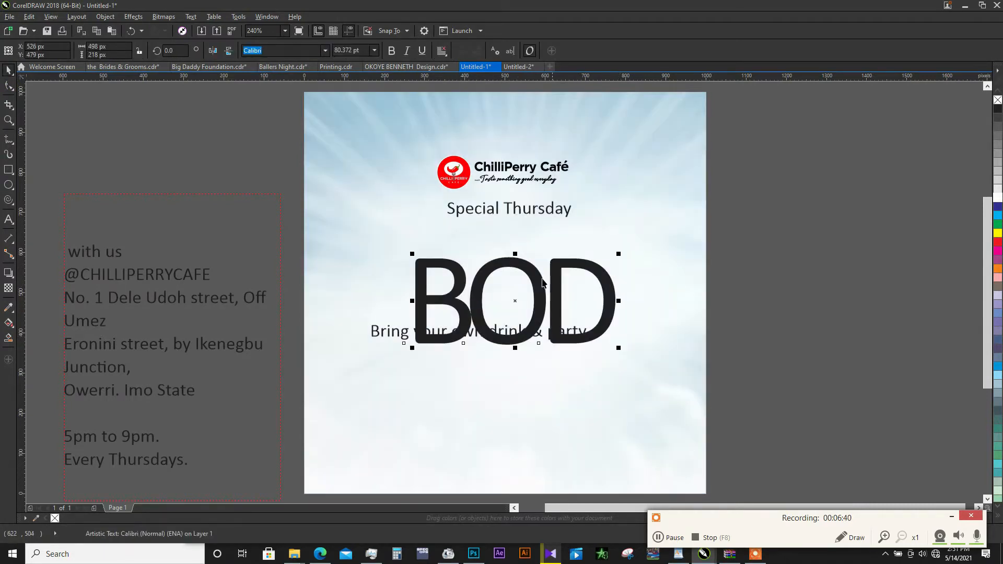
- Set the BOD text's font to motschcc, scale it to about 574 × 200 px and place it under "Special Thursday"
{"action": "left_click", "coordinate": [324, 51]}
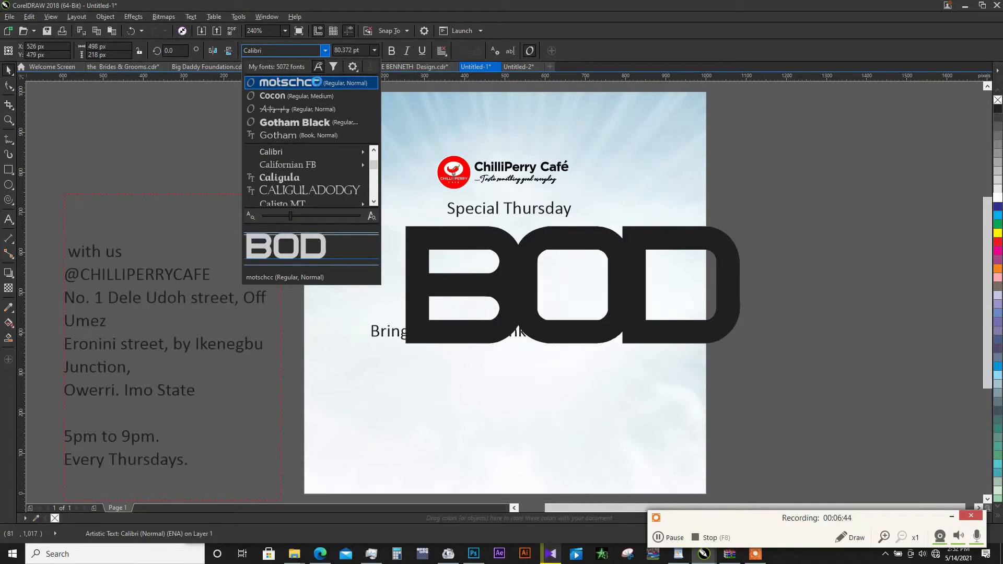
{"action": "left_click", "coordinate": [313, 79]}
{"action": "left_click_drag", "start_coordinate": [744, 222], "coordinate": [691, 220]}
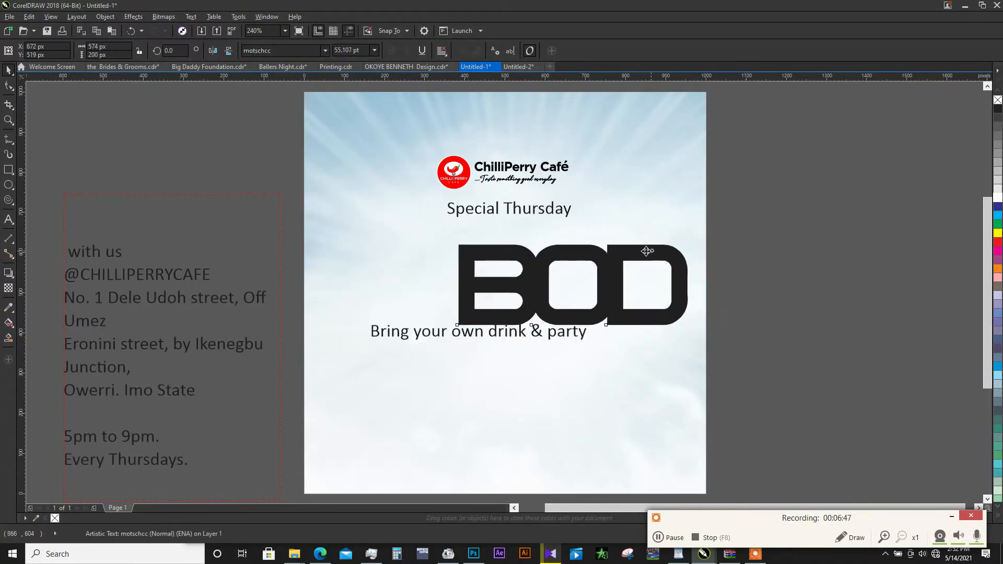
{"action": "left_click_drag", "start_coordinate": [649, 251], "coordinate": [594, 236]}
- Move "Bring your own drink & party" and BOD lower on the page and widen the BOD letter spacing slightly
{"action": "left_click_drag", "start_coordinate": [574, 332], "coordinate": [586, 368]}
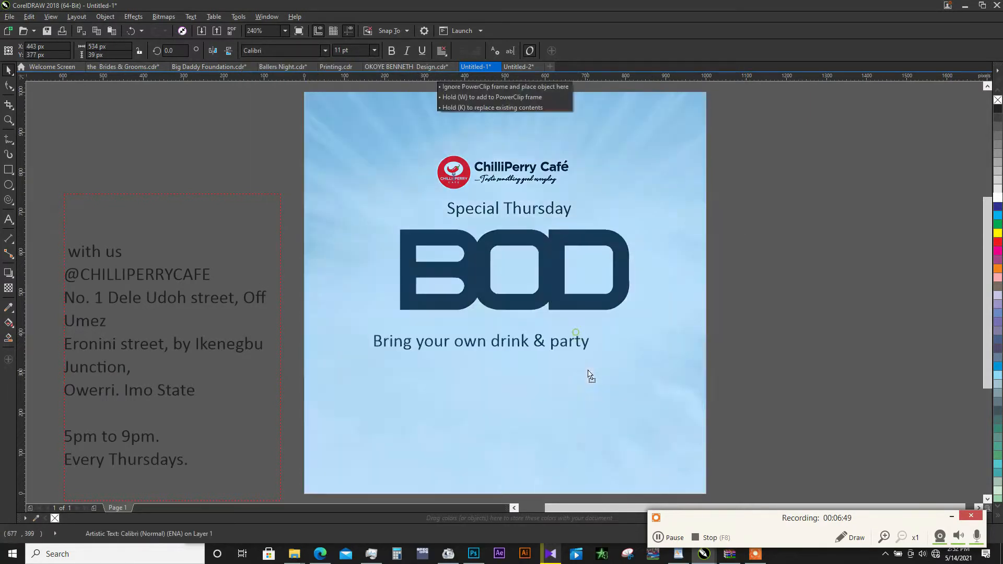
{"action": "left_click", "coordinate": [589, 302]}
{"action": "left_click_drag", "start_coordinate": [590, 301], "coordinate": [647, 337]}
{"action": "left_click", "coordinate": [9, 86]}
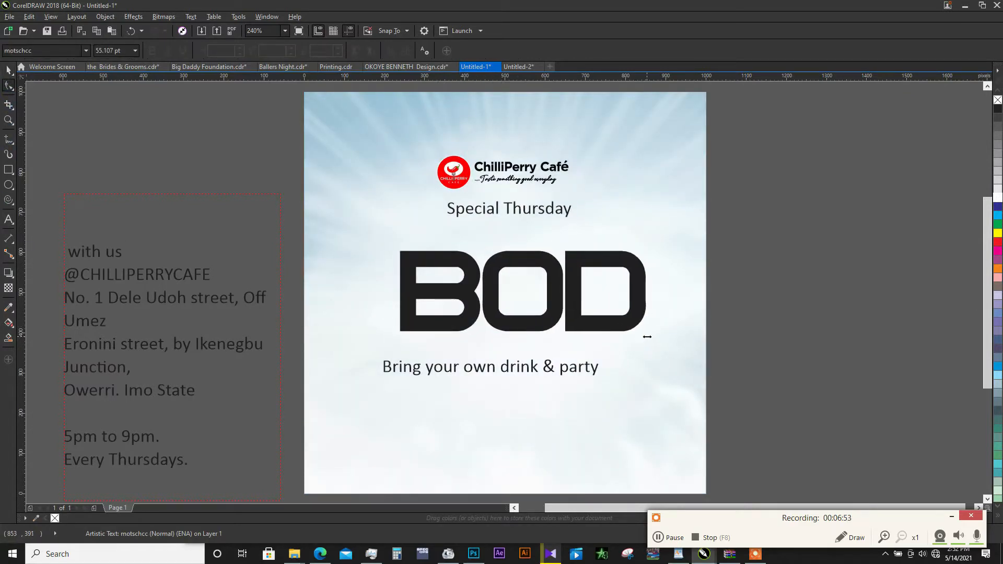
{"action": "key", "text": "space"}
- Move "Special Thursday" down to just above BOD at about 650, 638 px and set its font to Montserrat Light
{"action": "left_click", "coordinate": [531, 211]}
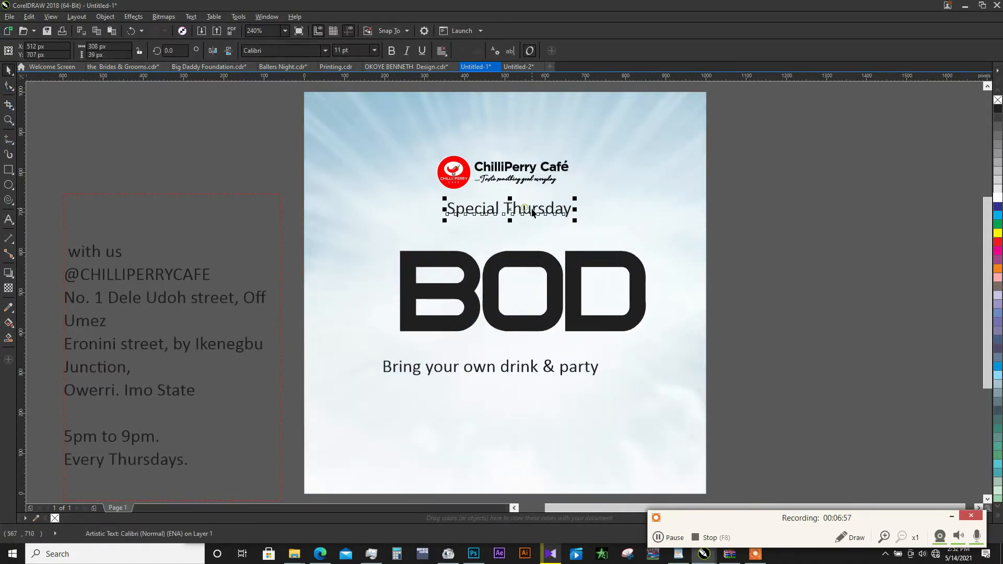
{"action": "left_click_drag", "start_coordinate": [532, 211], "coordinate": [593, 238]}
{"action": "left_click", "coordinate": [325, 50]}
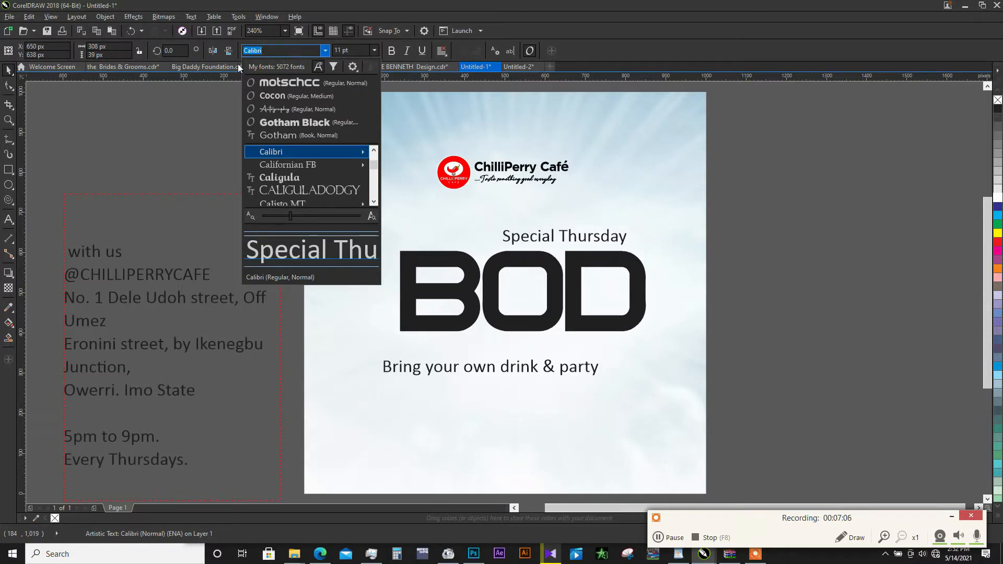
{"action": "type", "text": "Mon"}
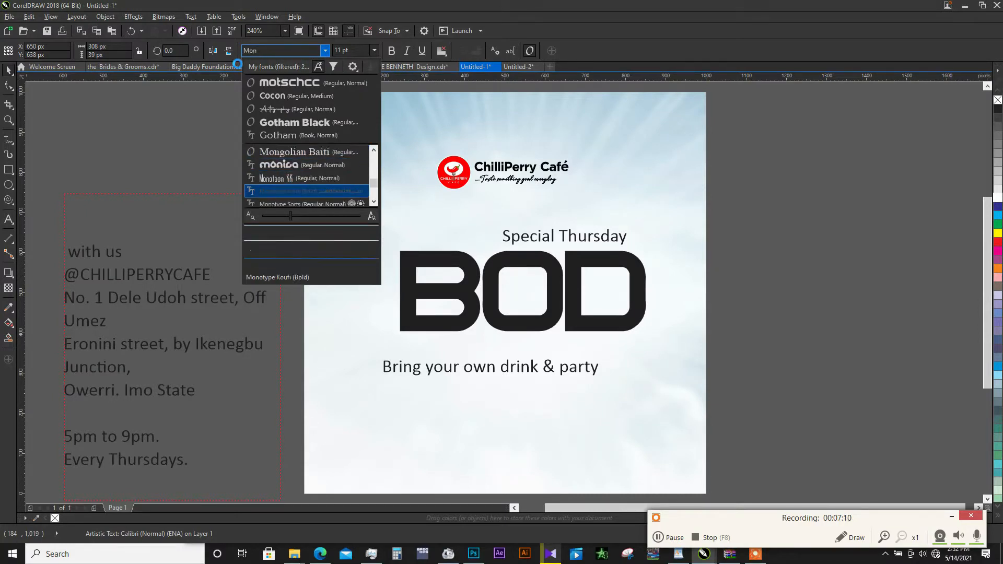
{"action": "key", "text": "Down"}
{"action": "key", "text": "Down"}
{"action": "key", "text": "Down"}
{"action": "key", "text": "Down"}
{"action": "key", "text": "Down"}
{"action": "key", "text": "Down"}
{"action": "key", "text": "Return"}
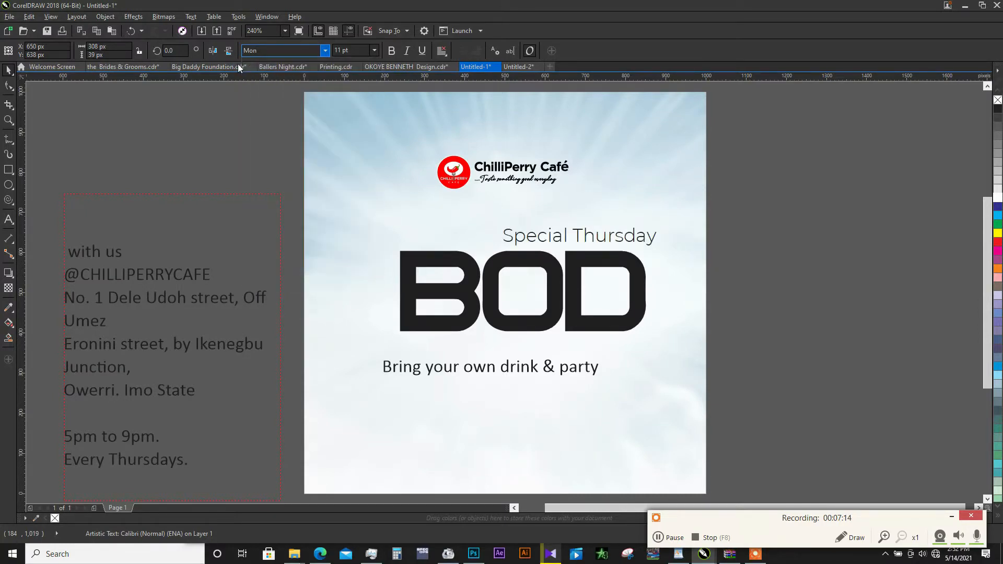
- Scale "Special Thursday" to about 8.5 pt, set it in Montserrat Bold and shift it towards BOD's right edge
{"action": "left_click", "coordinate": [655, 235]}
{"action": "left_click_drag", "start_coordinate": [660, 226], "coordinate": [625, 228]}
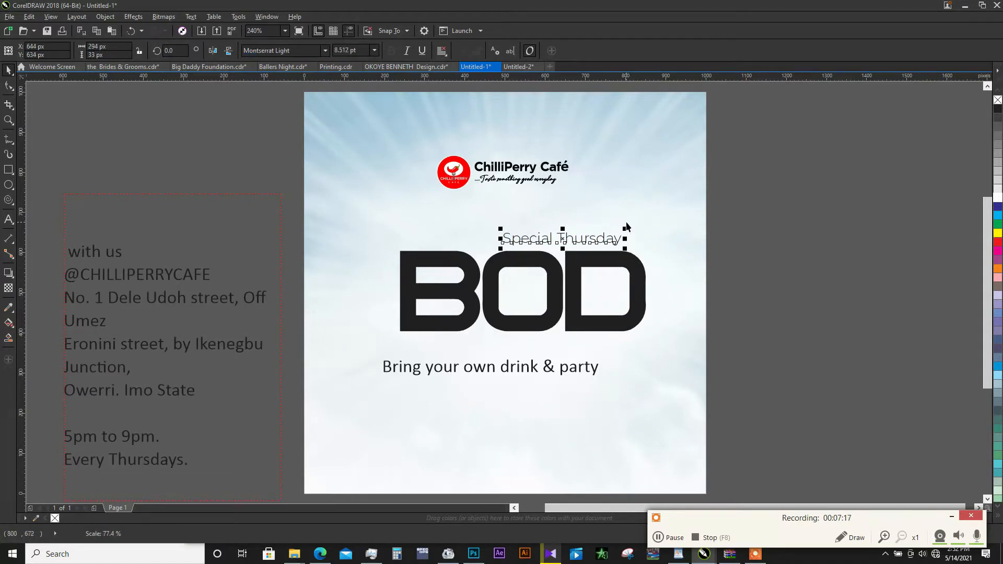
{"action": "left_click", "coordinate": [325, 50]}
{"action": "mouse_move", "coordinate": [304, 157]}
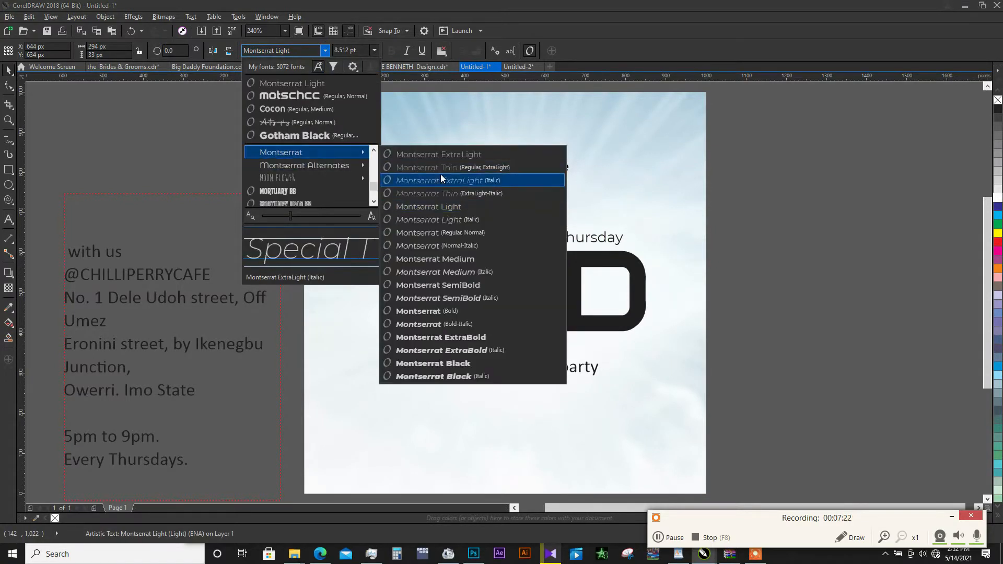
{"action": "left_click", "coordinate": [444, 312]}
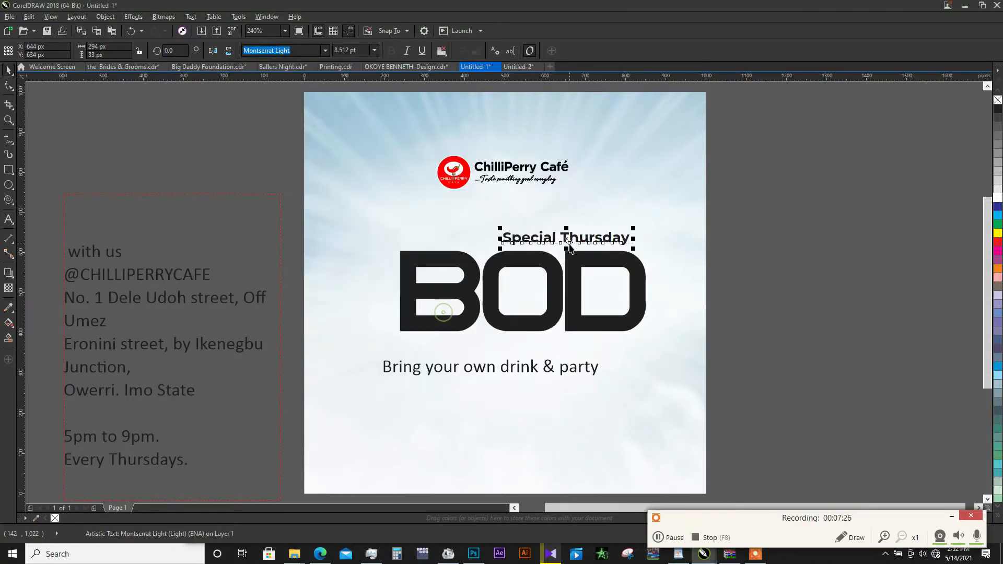
{"action": "mouse_move", "coordinate": [619, 236]}
{"action": "left_mouse_down"}
{"action": "mouse_move", "coordinate": [627, 242]}
{"action": "mouse_move", "coordinate": [619, 236]}
{"action": "left_mouse_up"}
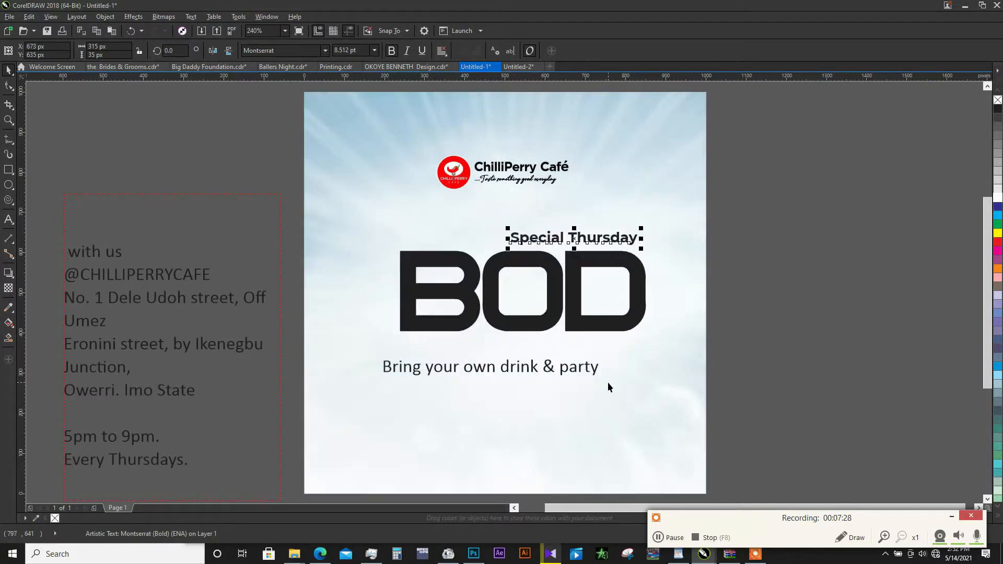
- Set "Bring your own drink & party" in Montserrat Bold and scale it to about 7.5 pt right below BOD, near its right edge
{"action": "left_click", "coordinate": [583, 371]}
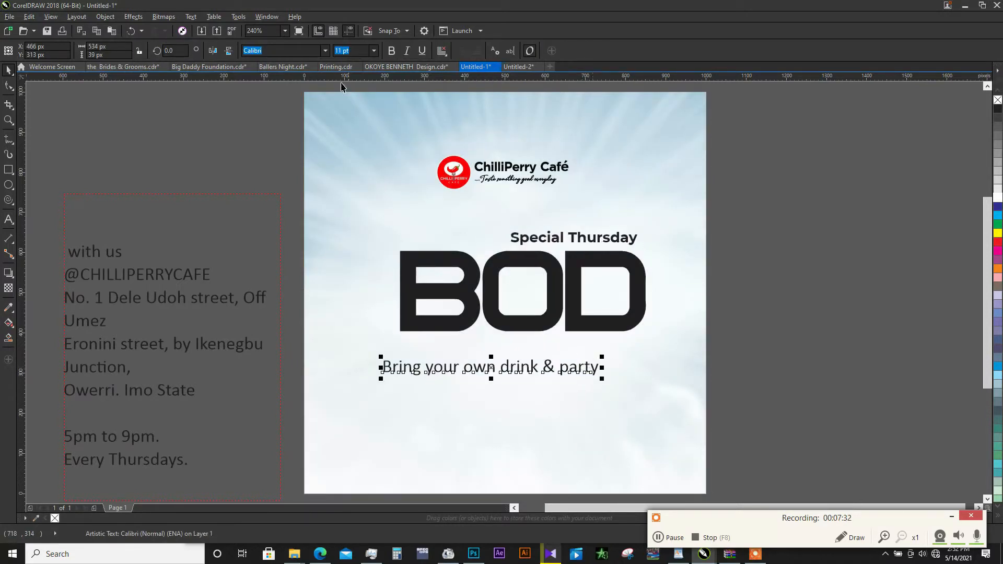
{"action": "left_click", "coordinate": [325, 51]}
{"action": "left_click", "coordinate": [272, 82]}
{"action": "left_click_drag", "start_coordinate": [583, 371], "coordinate": [603, 352]}
{"action": "left_click_drag", "start_coordinate": [684, 335], "coordinate": [639, 332]}
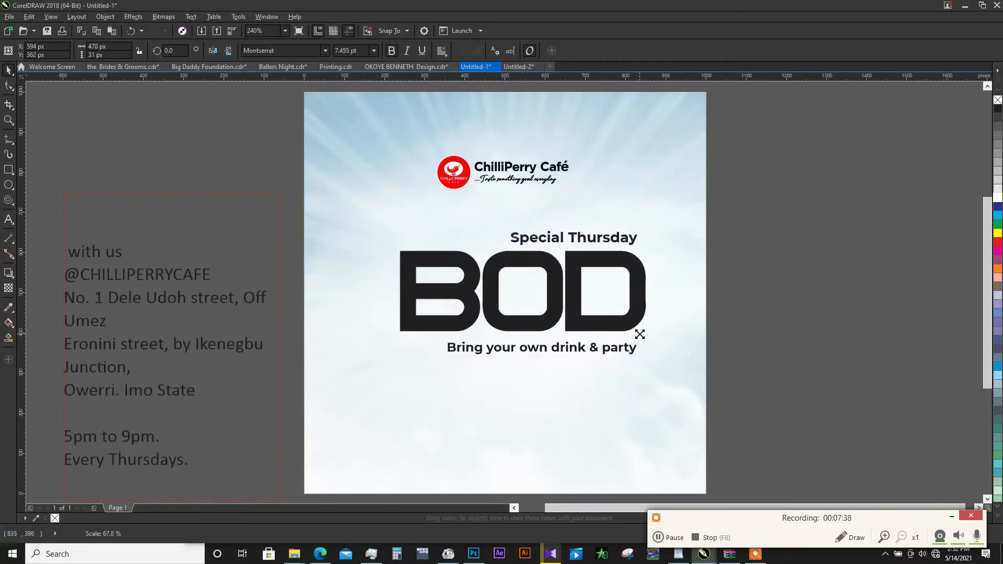
- Scale "Special Thursday", BOD and "Bring your own drink & party" together to about 577 × 287 px
{"action": "left_click_drag", "start_coordinate": [748, 219], "coordinate": [395, 358]}
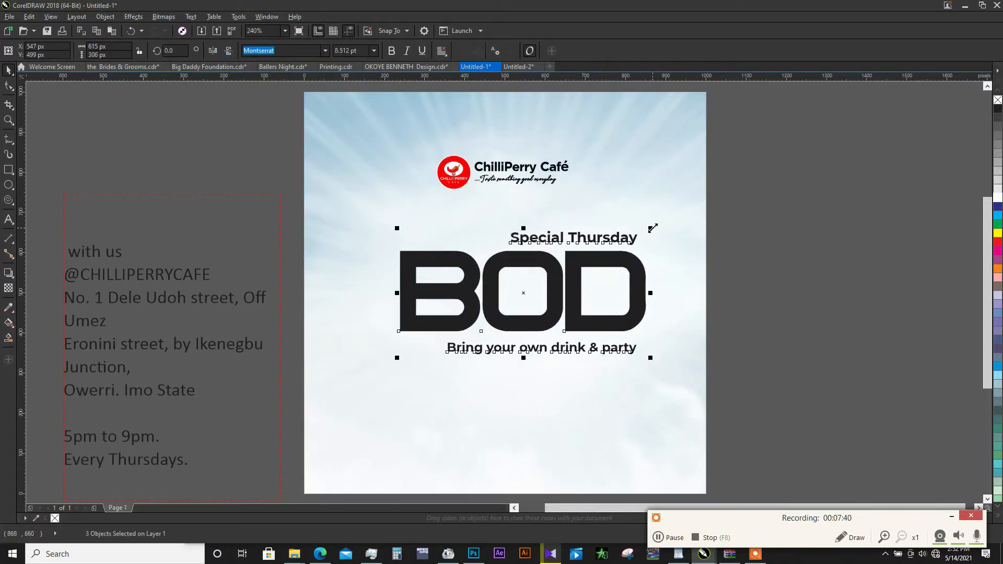
{"action": "left_click_drag", "start_coordinate": [652, 227], "coordinate": [640, 234]}
{"action": "left_click_drag", "start_coordinate": [725, 270], "coordinate": [640, 269]}
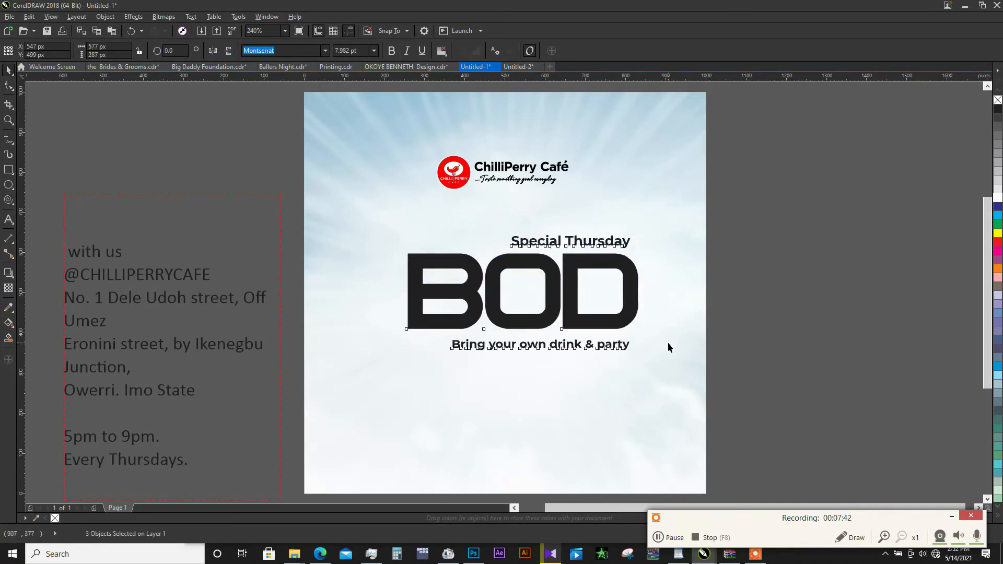
- Nudge "Bring your own drink & party" slightly to the right and change its text to uppercase
{"action": "left_click", "coordinate": [620, 344]}
{"action": "left_click_drag", "start_coordinate": [625, 346], "coordinate": [626, 347]}
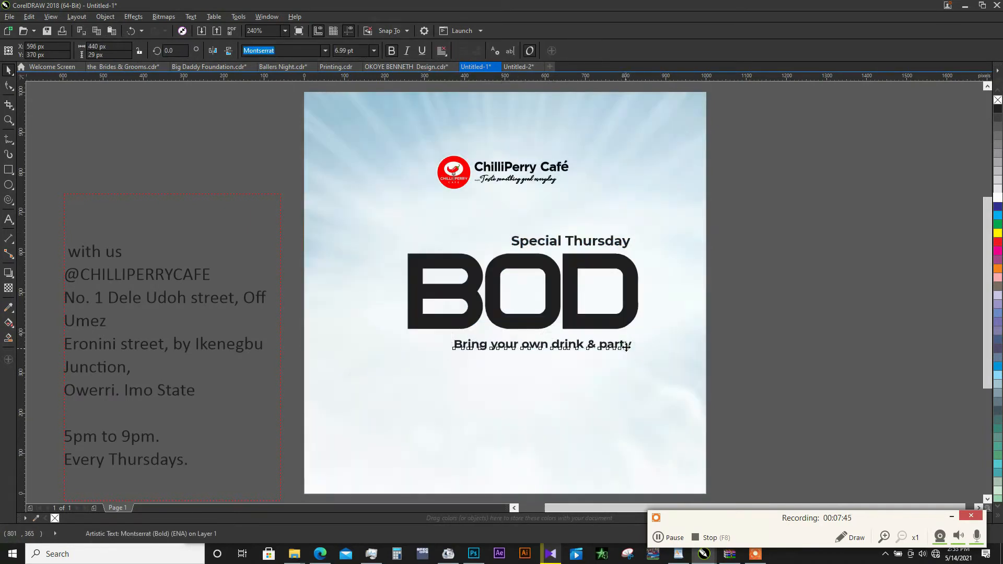
{"action": "triple_click", "coordinate": [627, 347]}
{"action": "key", "text": "shift+F3"}
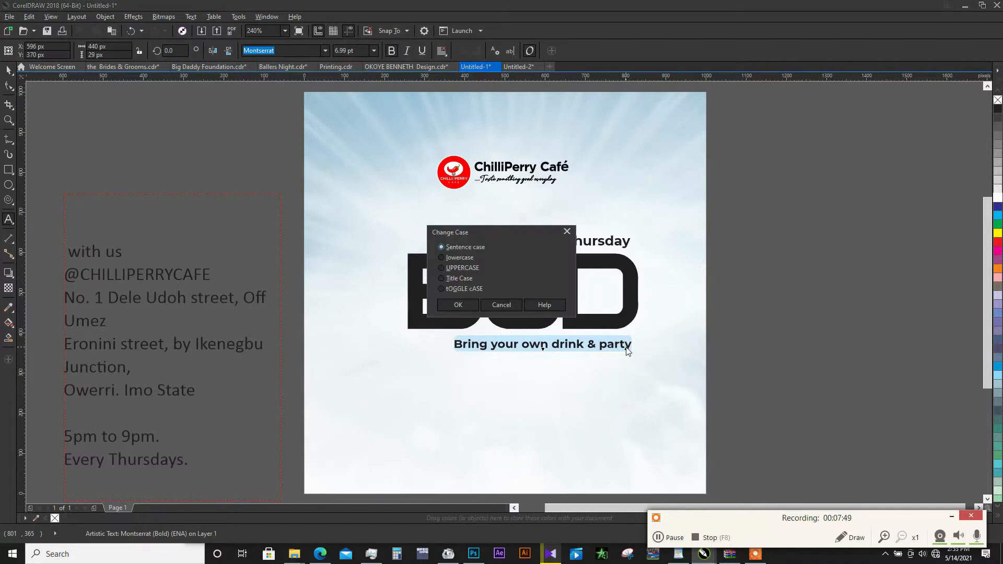
{"action": "left_click", "coordinate": [456, 268]}
{"action": "left_click", "coordinate": [462, 305]}
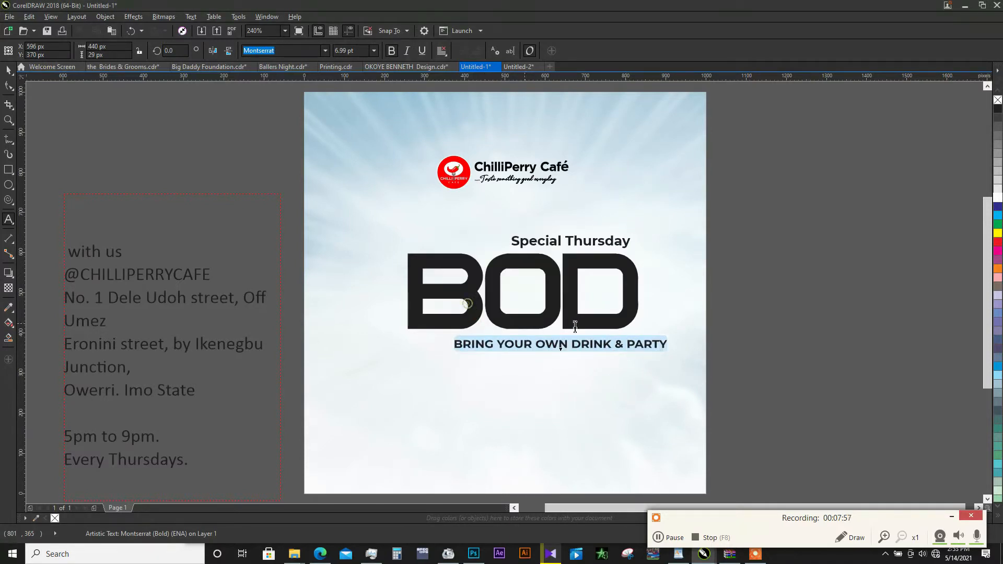
- Change the "Special Thursday" text to uppercase
{"action": "left_click", "coordinate": [583, 245]}
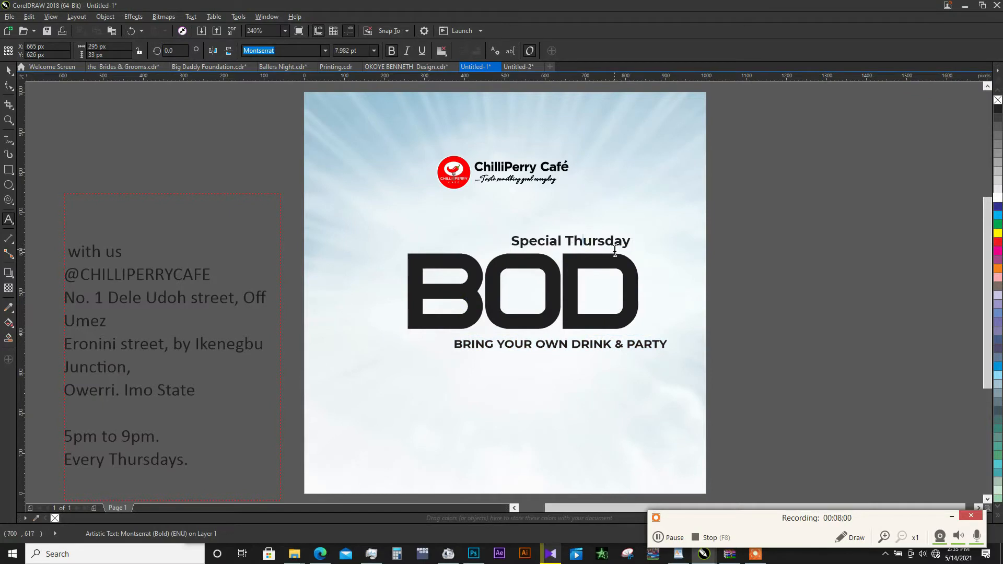
{"action": "triple_click", "coordinate": [615, 251]}
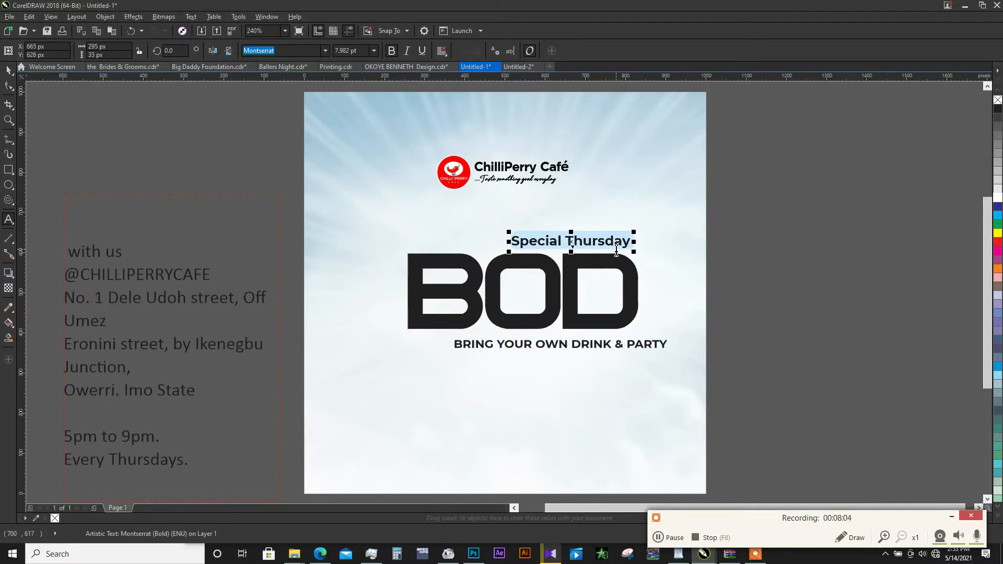
{"action": "key", "text": "ctrl+shift+F3"}
{"action": "left_click", "coordinate": [458, 268]}
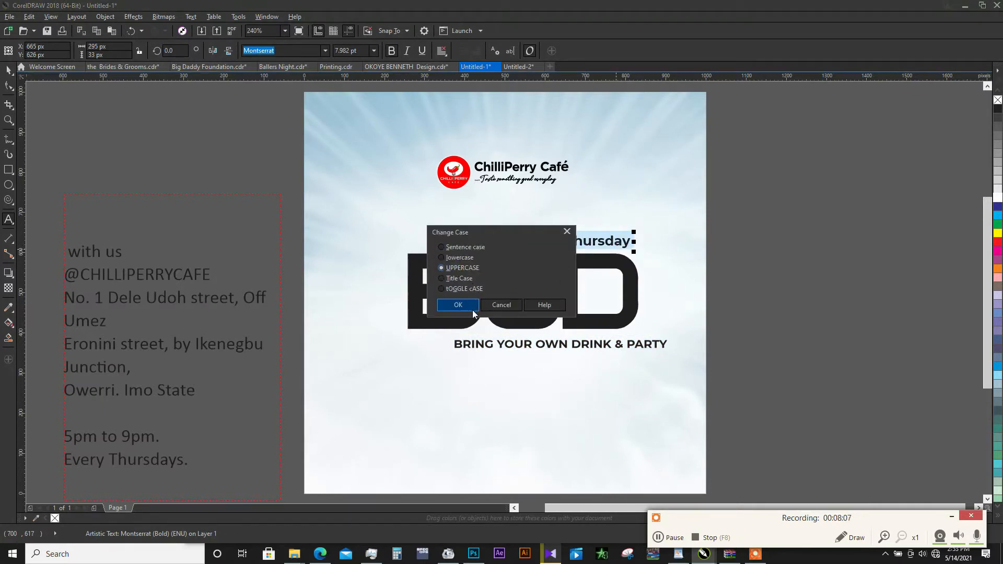
{"action": "left_click", "coordinate": [457, 305]}
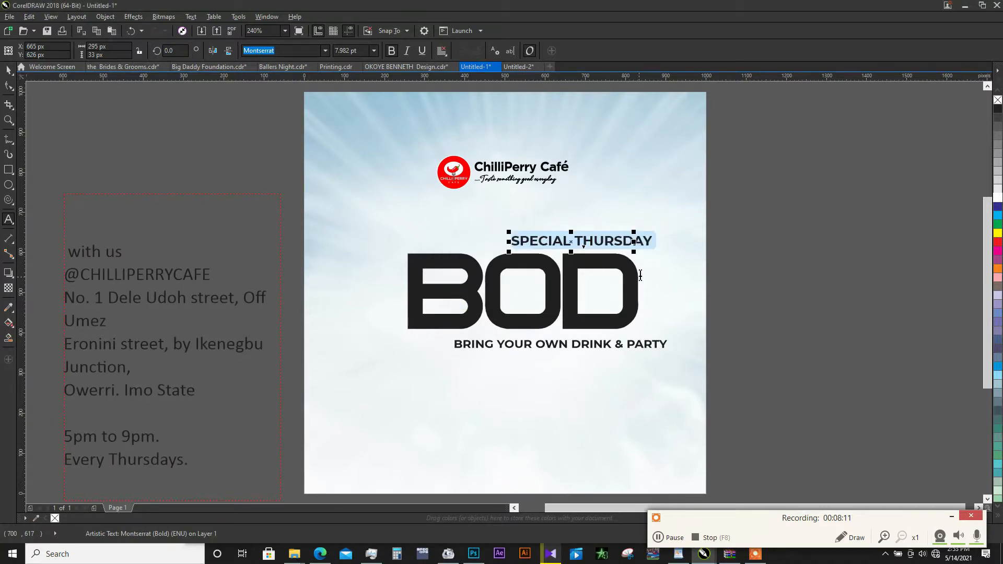
- Reduce "SPECIAL THURSDAY" to about 5.3 pt and widen its letter spacing until it nearly reaches BOD's right edge
{"action": "left_click", "coordinate": [648, 252]}
{"action": "left_click_drag", "start_coordinate": [655, 233], "coordinate": [597, 243]}
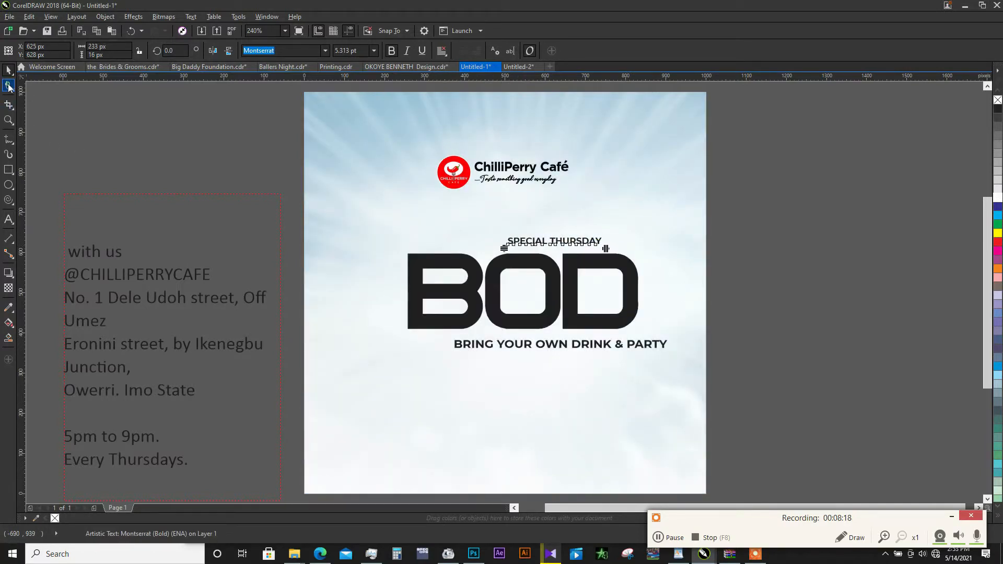
{"action": "left_click", "coordinate": [9, 86]}
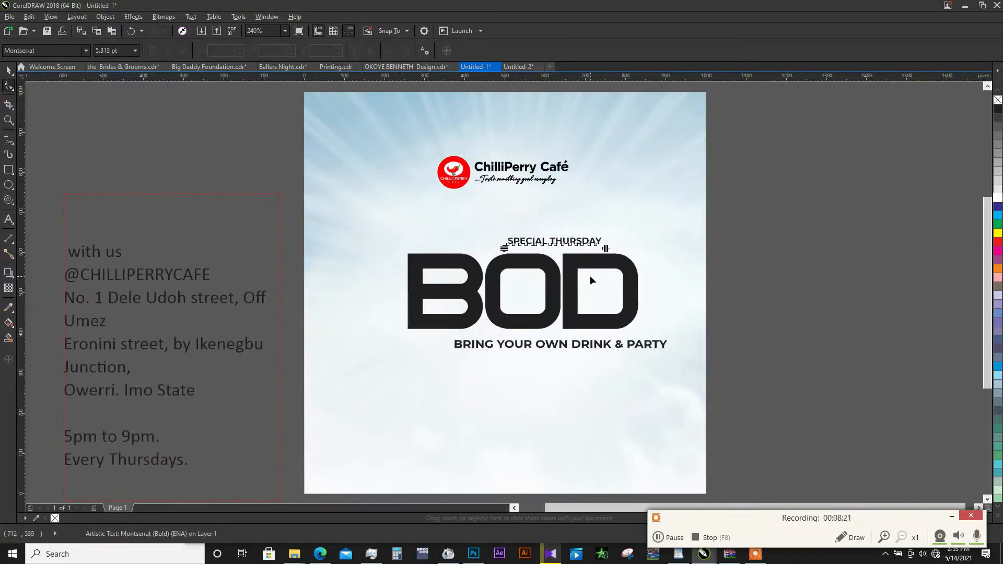
{"action": "left_click_drag", "start_coordinate": [606, 249], "coordinate": [629, 249]}
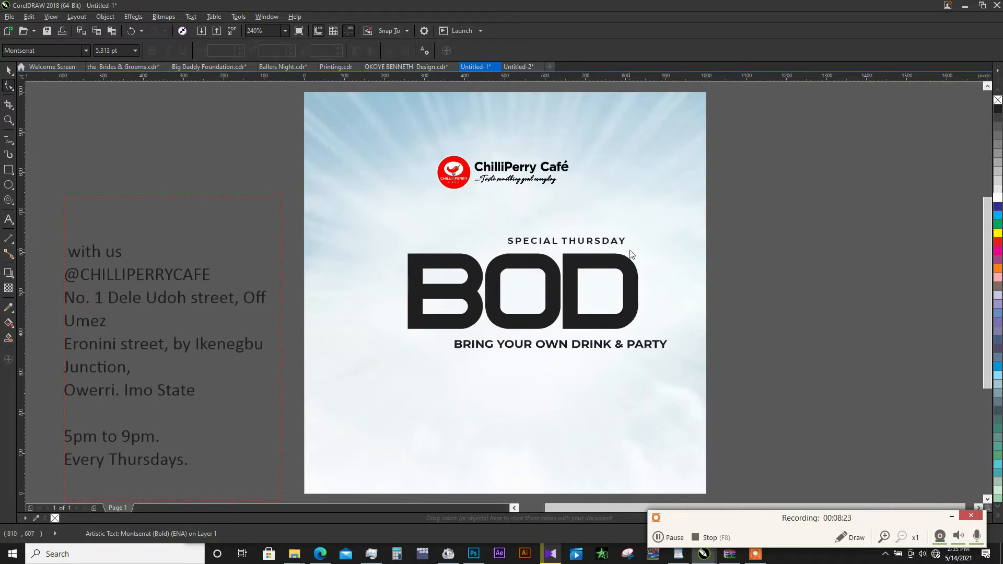
{"action": "key", "text": "space"}
- Append "with us" to the drink line, make it all uppercase and break it into two lines before "& PARTY"
{"action": "left_click", "coordinate": [633, 345]}
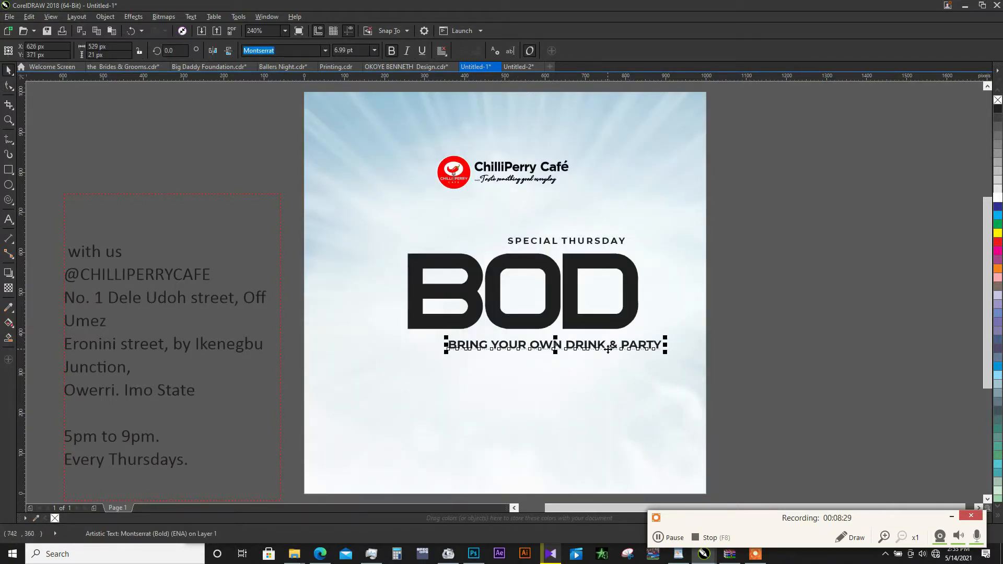
{"action": "double_click", "coordinate": [609, 347]}
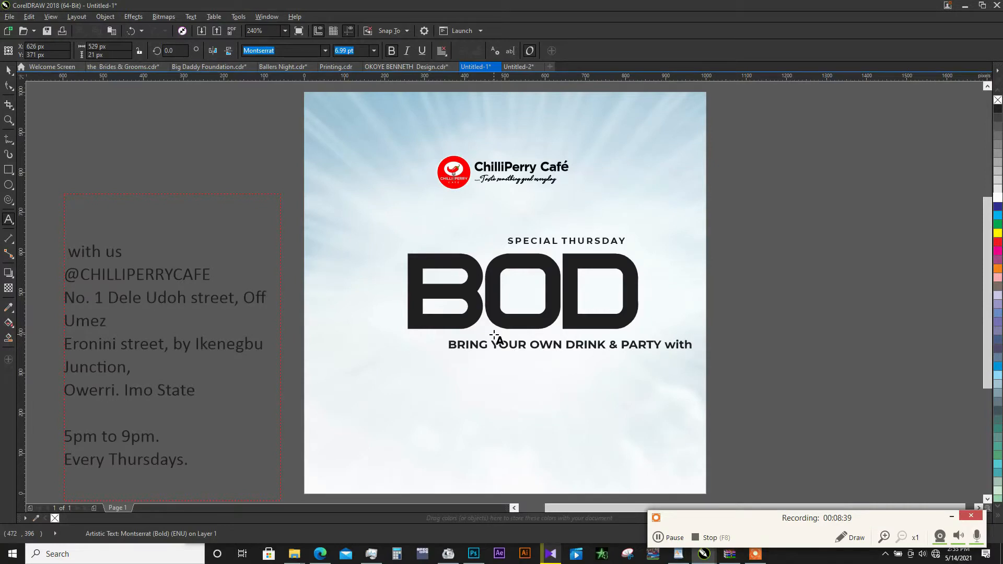
{"action": "key", "text": "ctrl+a"}
{"action": "key", "text": "shift+F3"}
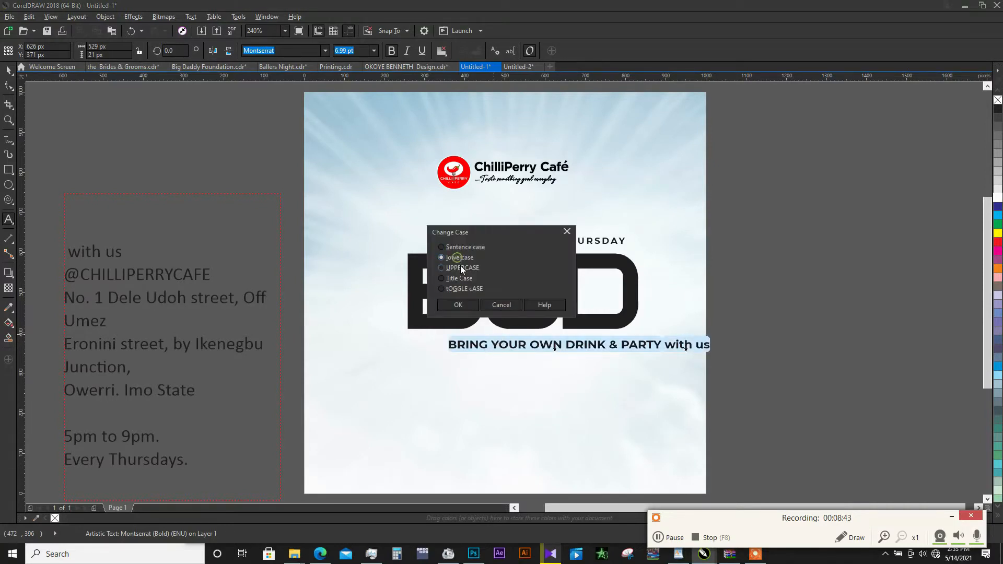
{"action": "left_click", "coordinate": [459, 267]}
{"action": "key", "text": "Return"}
{"action": "left_click", "coordinate": [609, 347]}
{"action": "key", "text": "Return"}
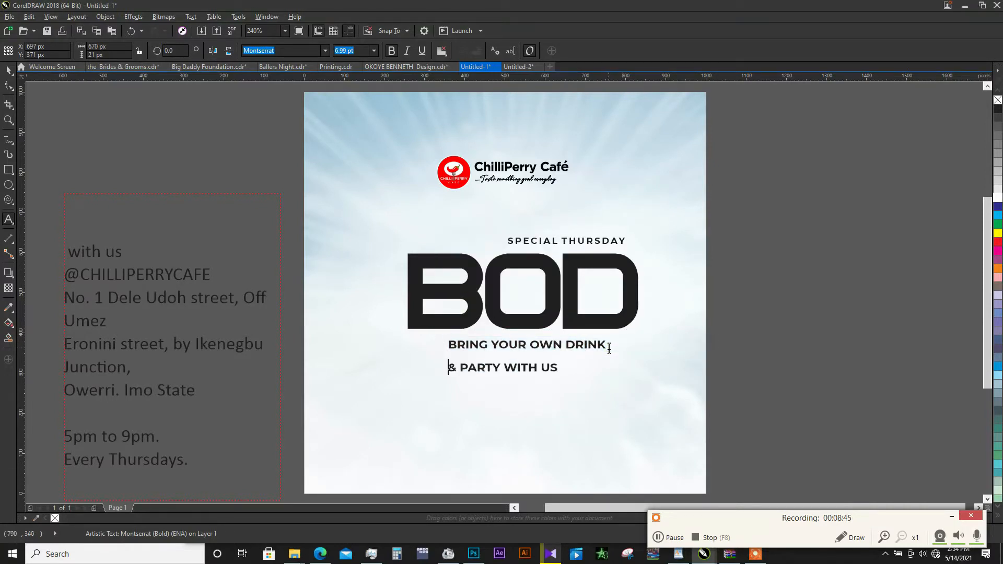
- Tighten the line spacing of the two-line drink text and move it right to end near BOD's right edge
{"action": "key", "text": "F10"}
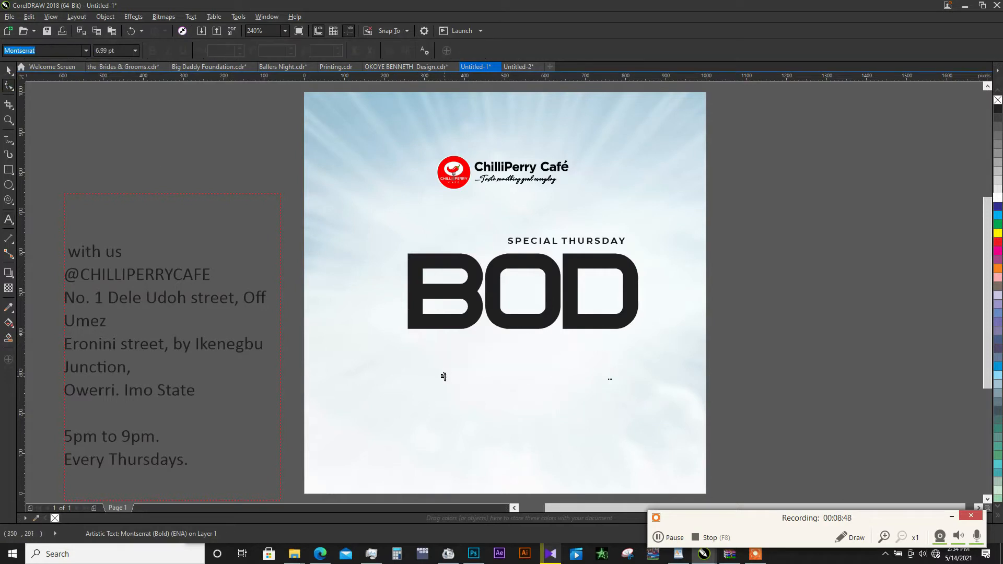
{"action": "left_click_drag", "start_coordinate": [444, 375], "coordinate": [444, 360]}
{"action": "key", "text": "space"}
{"action": "left_click_drag", "start_coordinate": [585, 346], "coordinate": [614, 348]}
- Centre BOD on the page and realign "SPECIAL THURSDAY" and the drink text, scaled to about 6.7 pt, with its right side
{"action": "left_click", "coordinate": [621, 320]}
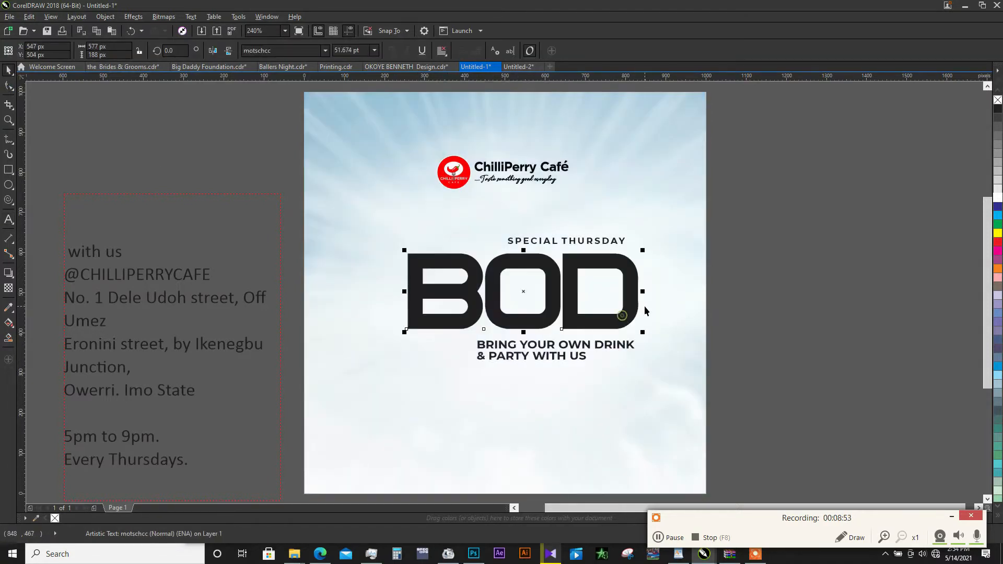
{"action": "key", "text": "p"}
{"action": "left_click", "coordinate": [604, 240]}
{"action": "left_click_drag", "start_coordinate": [604, 239], "coordinate": [591, 240]}
{"action": "left_click", "coordinate": [625, 342]}
{"action": "mouse_move", "coordinate": [625, 342]}
{"action": "left_mouse_down"}
{"action": "mouse_move", "coordinate": [615, 342]}
{"action": "mouse_move", "coordinate": [622, 336]}
{"action": "left_mouse_up"}
{"action": "left_click", "coordinate": [747, 312]}
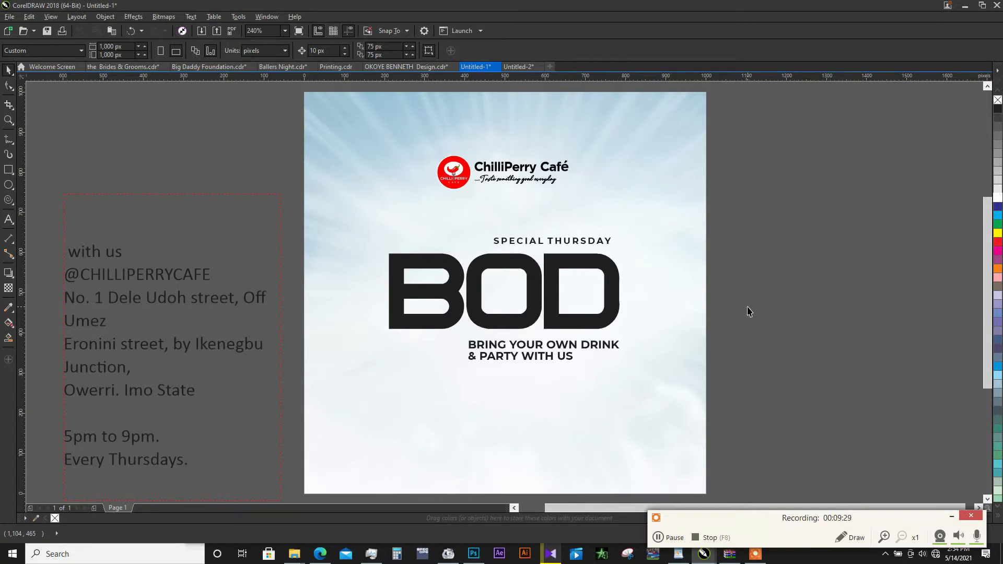
{"action": "double_click", "coordinate": [120, 252]}
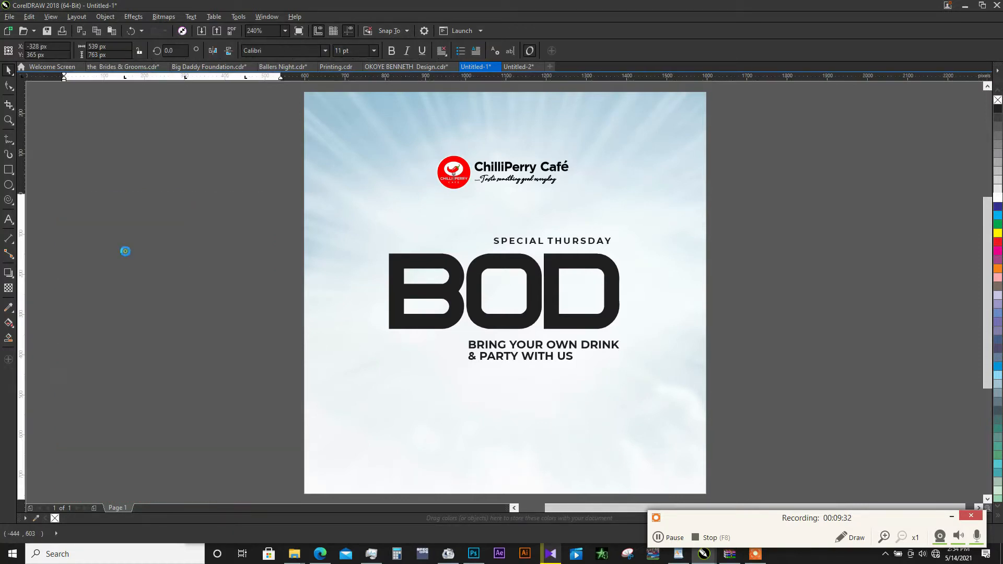
{"action": "left_click_drag", "start_coordinate": [126, 249], "coordinate": [234, 277]}
{"action": "key", "text": "ctrl+c"}
{"action": "key", "text": "BackSpace"}
{"action": "key", "text": "BackSpace"}
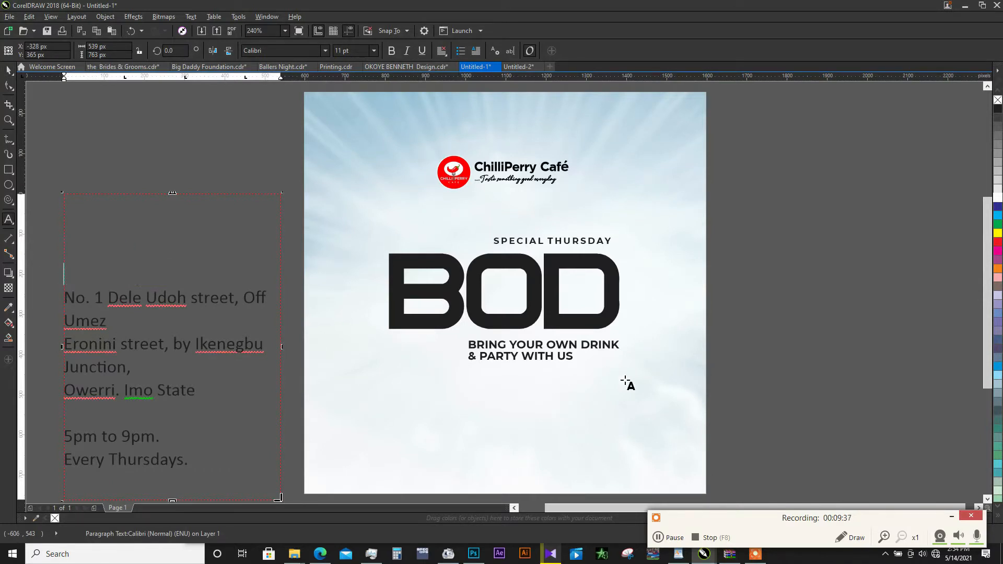
{"action": "key", "text": "Escape"}
{"action": "left_click_drag", "start_coordinate": [565, 347], "coordinate": [491, 397]}
{"action": "right_click", "coordinate": [491, 396]}
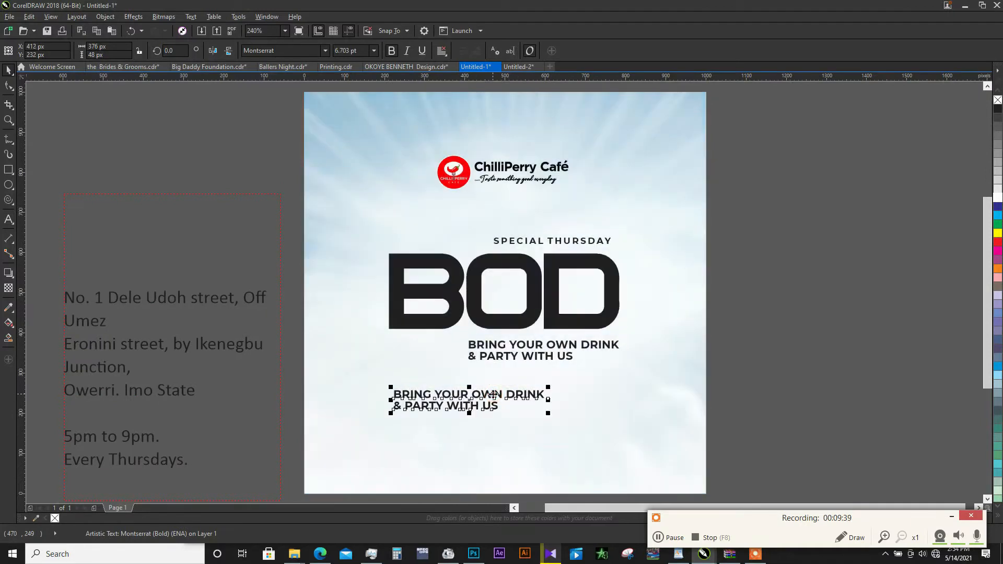
{"action": "double_click", "coordinate": [493, 395]}
{"action": "key", "text": "ctrl+a"}
{"action": "key", "text": "ctrl+v"}
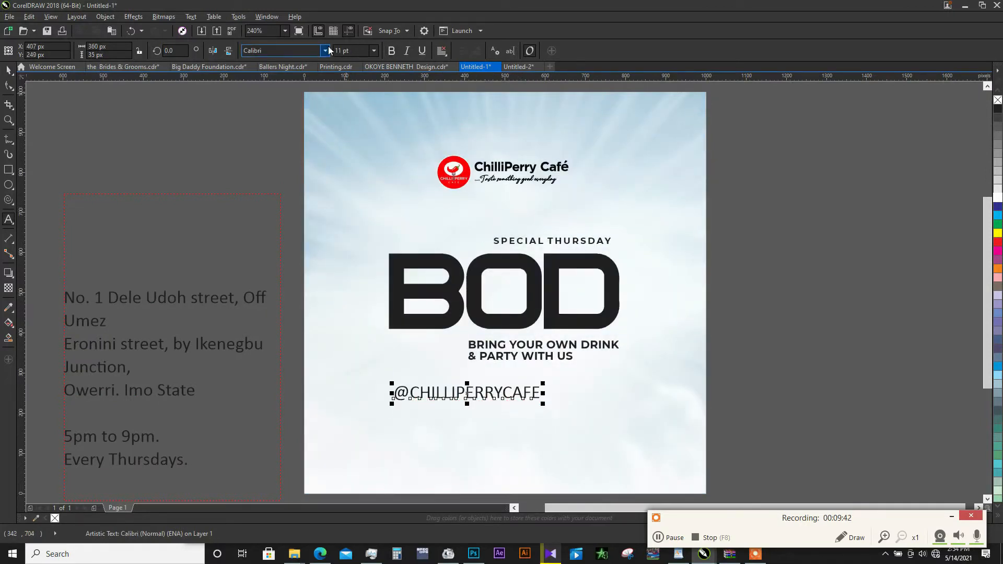
{"action": "left_click", "coordinate": [326, 50]}
{"action": "left_click", "coordinate": [312, 83]}
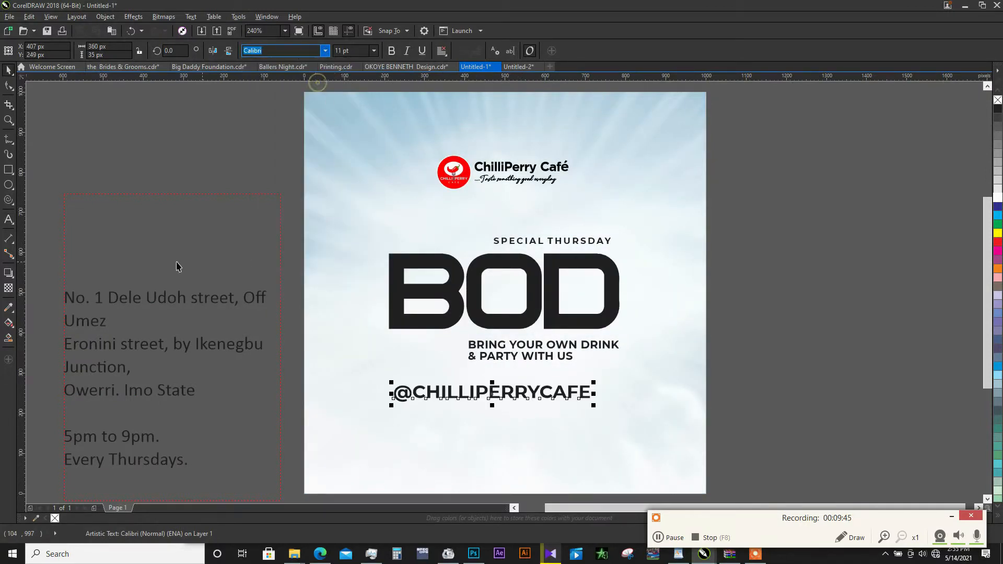
- Cut the three-line venue address, from "No. 1" to "Imo State", out of the paragraph text beside the page
{"action": "double_click", "coordinate": [177, 384]}
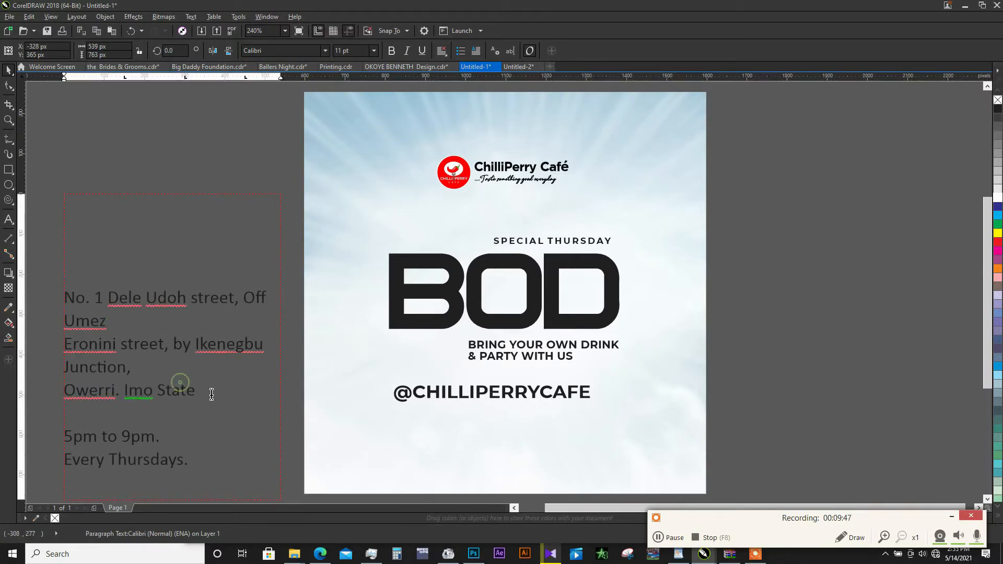
{"action": "left_click_drag", "start_coordinate": [210, 393], "coordinate": [64, 298]}
{"action": "key", "text": "ctrl+c"}
{"action": "key", "text": "Delete"}
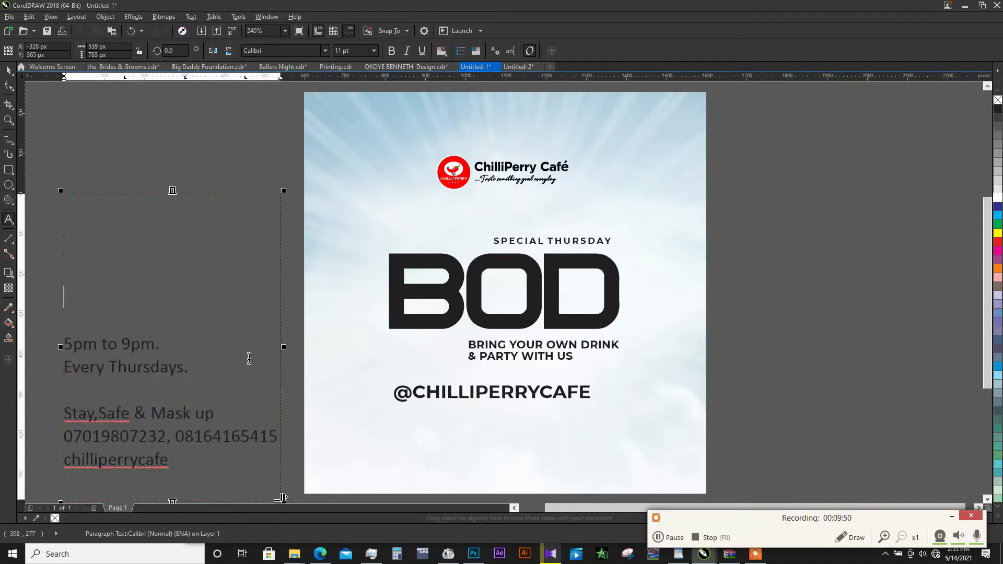
{"action": "key", "text": "ctrl+space"}
{"action": "left_click", "coordinate": [505, 347]}
{"action": "left_click_drag", "start_coordinate": [505, 346], "coordinate": [450, 432]}
{"action": "right_click", "coordinate": [451, 433]}
{"action": "double_click", "coordinate": [450, 433]}
{"action": "key", "text": "ctrl+v"}
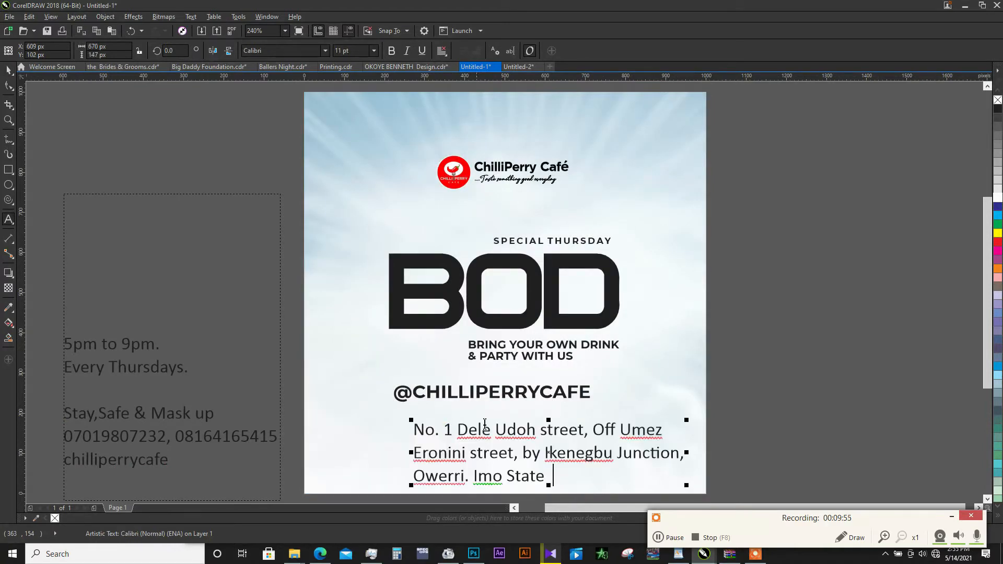
- Tighten the venue address's line spacing and set it in Montserrat Bold
{"action": "left_click", "coordinate": [10, 86]}
{"action": "left_click_drag", "start_coordinate": [410, 486], "coordinate": [409, 466]}
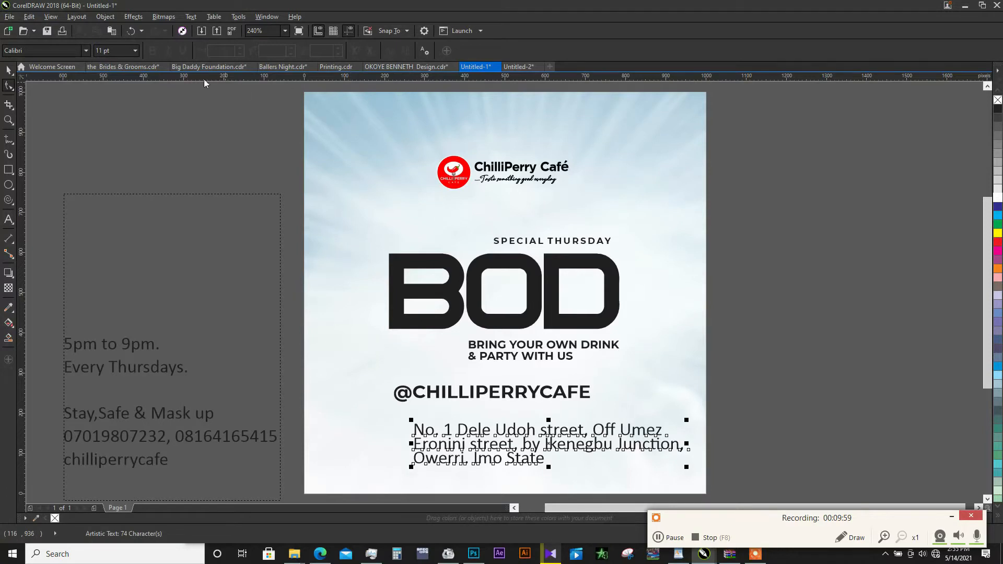
{"action": "key", "text": "space"}
{"action": "left_click", "coordinate": [265, 53]}
{"action": "left_click", "coordinate": [325, 50]}
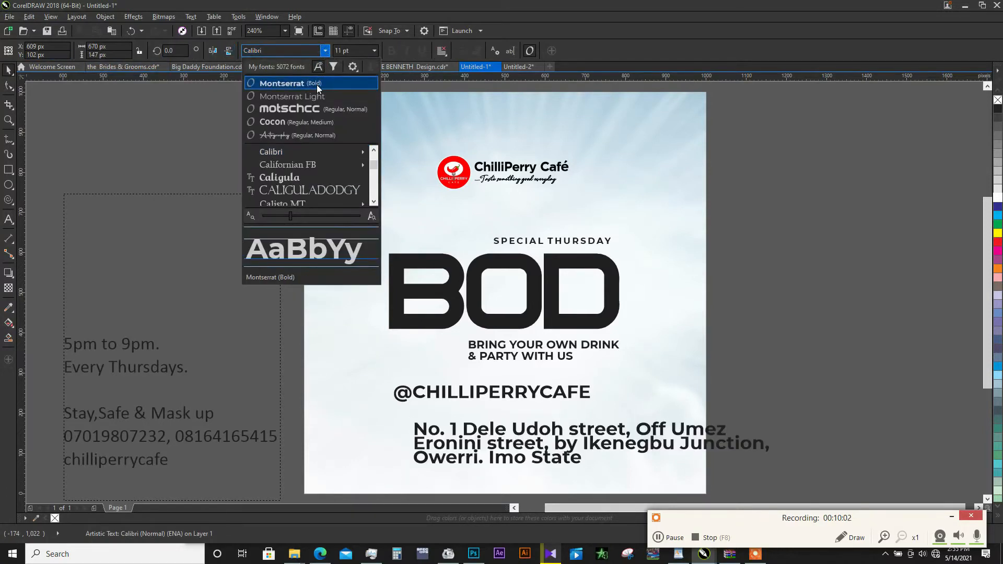
{"action": "left_click", "coordinate": [314, 84]}
{"action": "left_click_drag", "start_coordinate": [772, 418], "coordinate": [685, 427]}
{"action": "left_click_drag", "start_coordinate": [619, 439], "coordinate": [516, 418]}
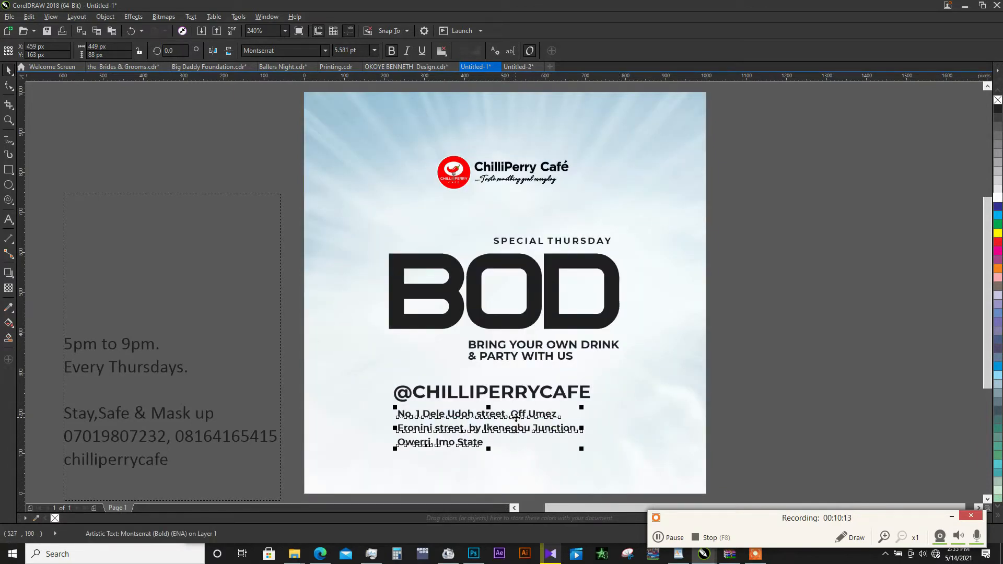
{"action": "left_click", "coordinate": [441, 50]}
{"action": "left_click", "coordinate": [457, 100]}
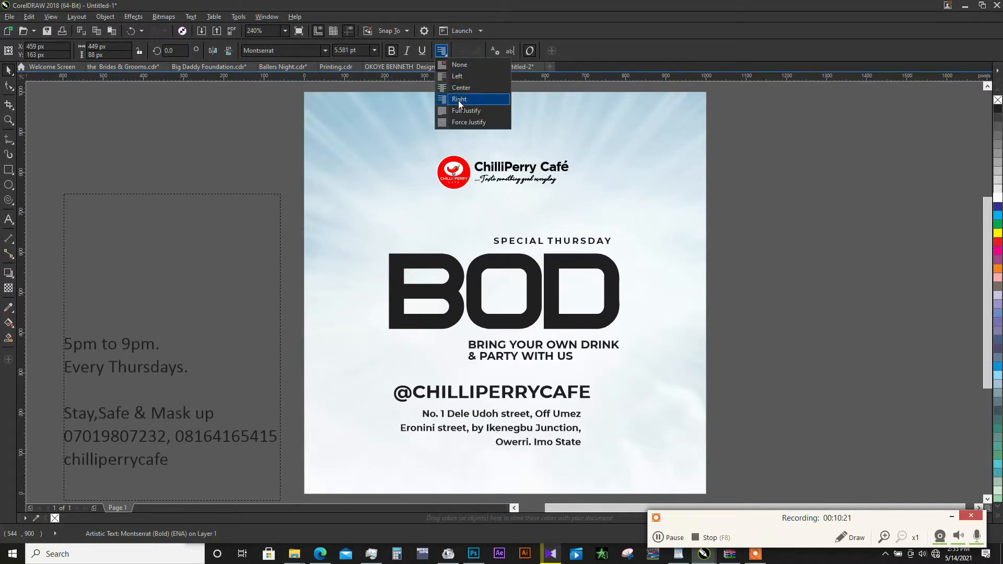
- Tighten the line spacing of the right-aligned venue address further
{"action": "left_click", "coordinate": [9, 87]}
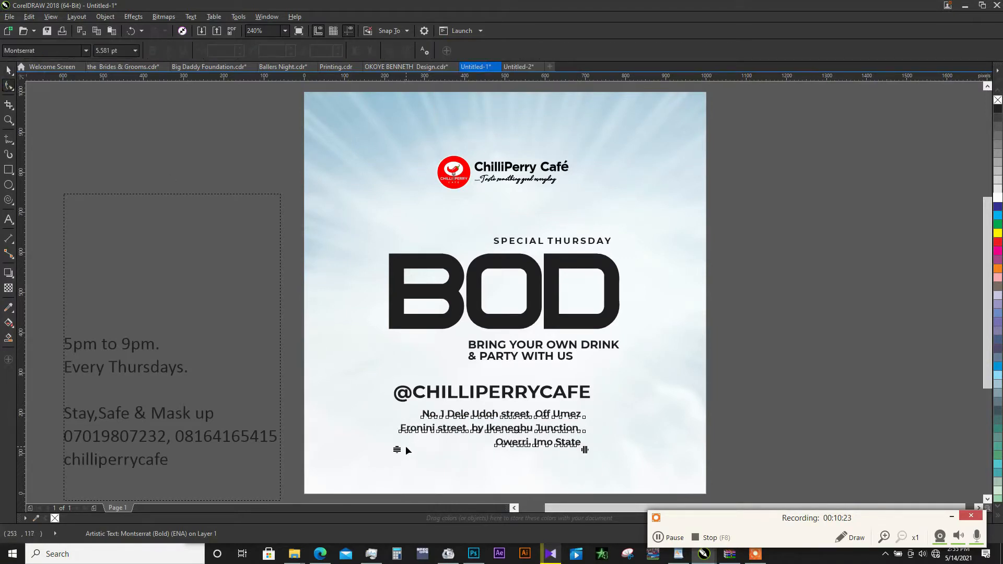
{"action": "left_click_drag", "start_coordinate": [397, 450], "coordinate": [397, 437]}
{"action": "key", "text": "space"}
{"action": "left_click", "coordinate": [522, 395]}
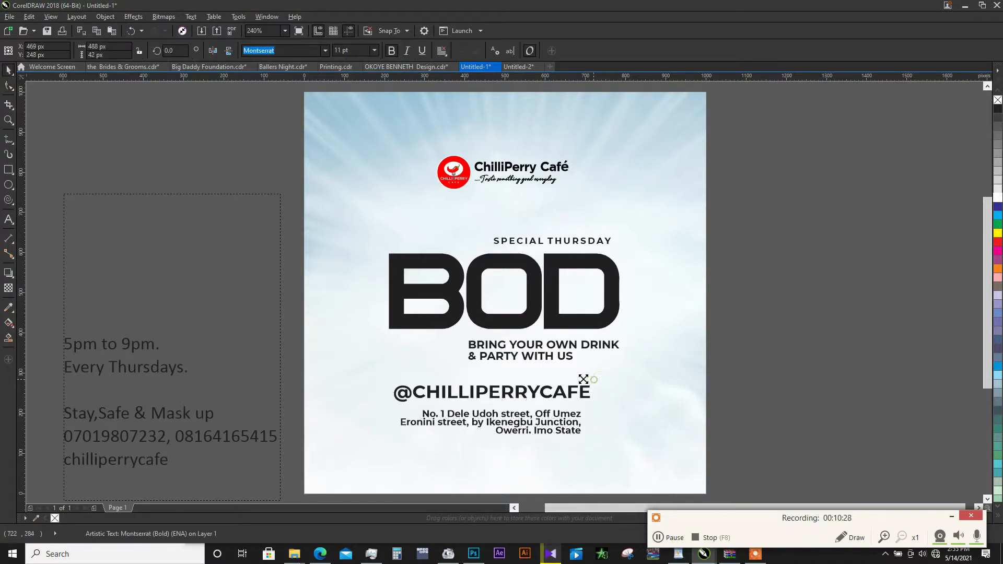
{"action": "left_click_drag", "start_coordinate": [593, 380], "coordinate": [489, 396]}
{"action": "left_click", "coordinate": [575, 416], "text": "shift"}
{"action": "key", "text": "l"}
{"action": "key", "text": "r"}
{"action": "left_click", "coordinate": [496, 394]}
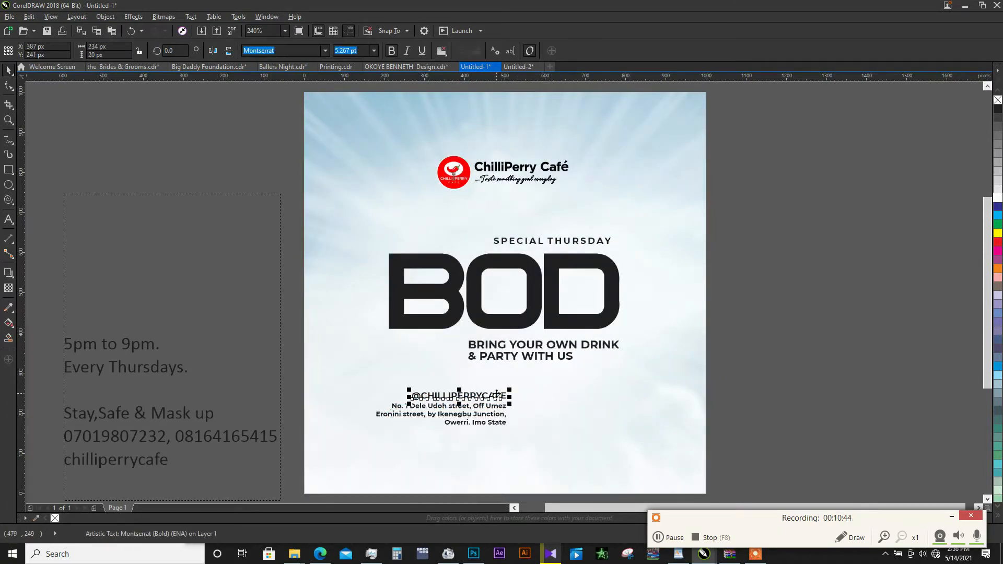
{"action": "left_click", "coordinate": [324, 51]}
{"action": "mouse_move", "coordinate": [312, 153]}
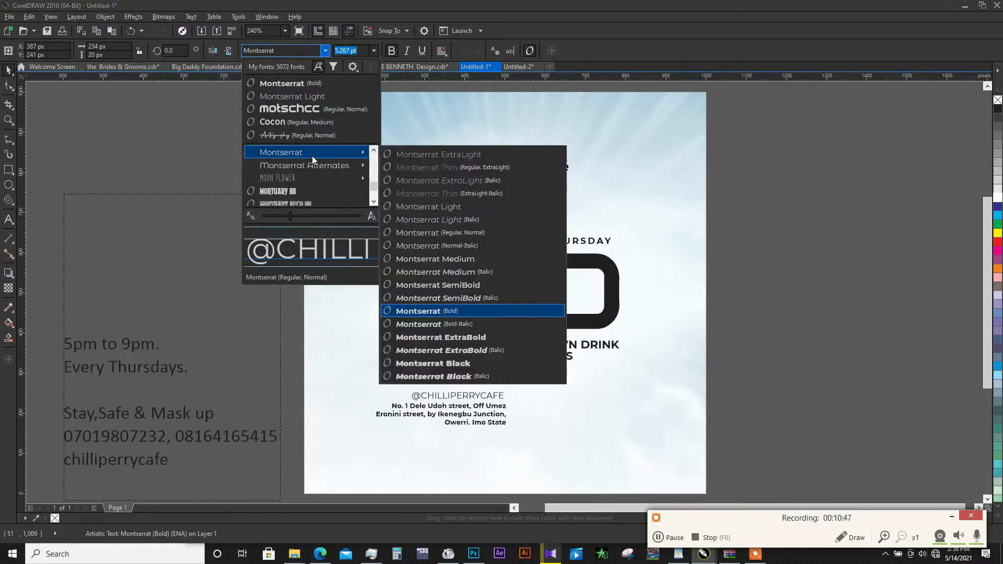
{"action": "left_click", "coordinate": [455, 339]}
{"action": "left_click", "coordinate": [585, 397]}
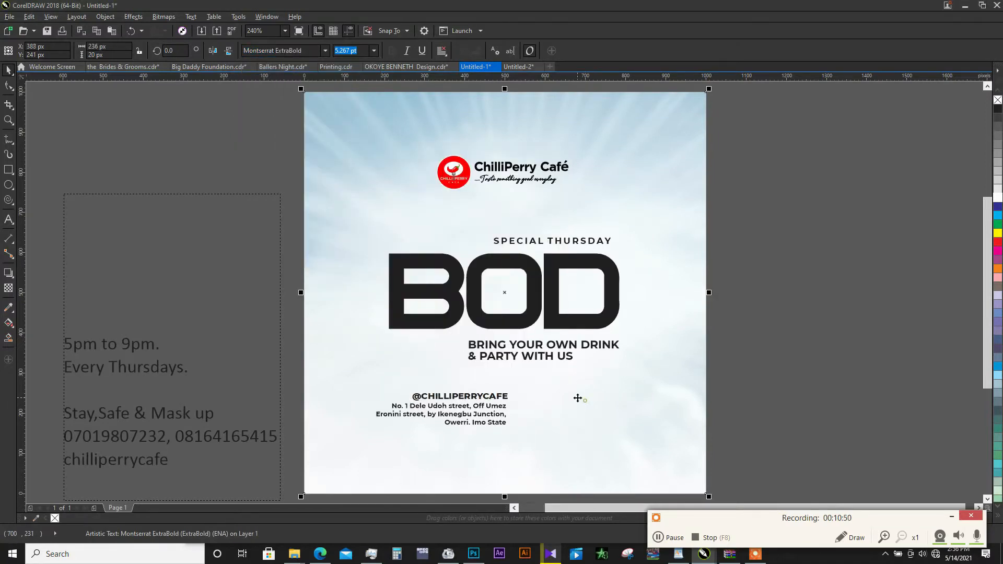
- Cut "5pm to 9pm. Every Thursdays." from the paragraph text beside the page
{"action": "double_click", "coordinate": [169, 369]}
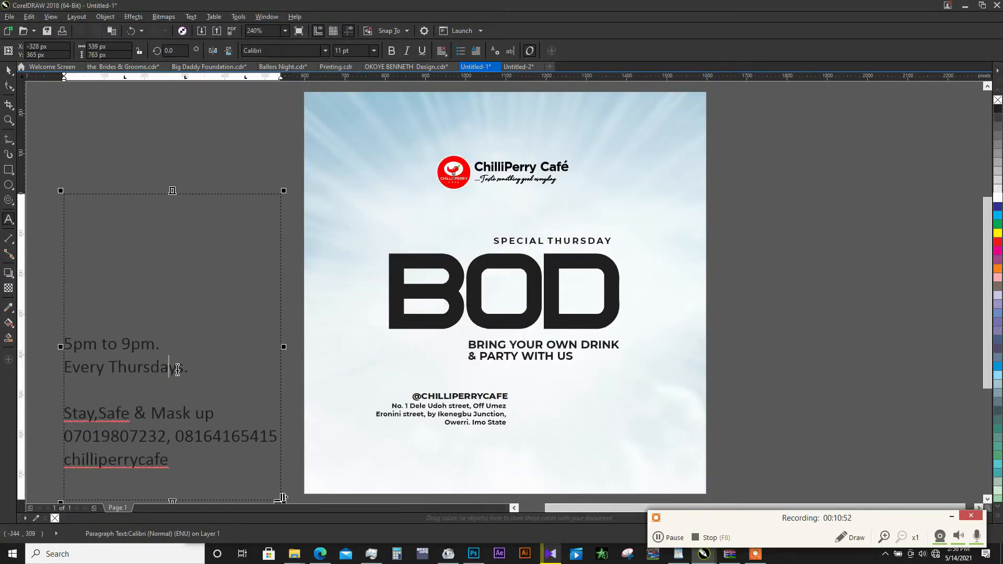
{"action": "left_click_drag", "start_coordinate": [188, 370], "coordinate": [63, 342]}
{"action": "key", "text": "ctrl+c"}
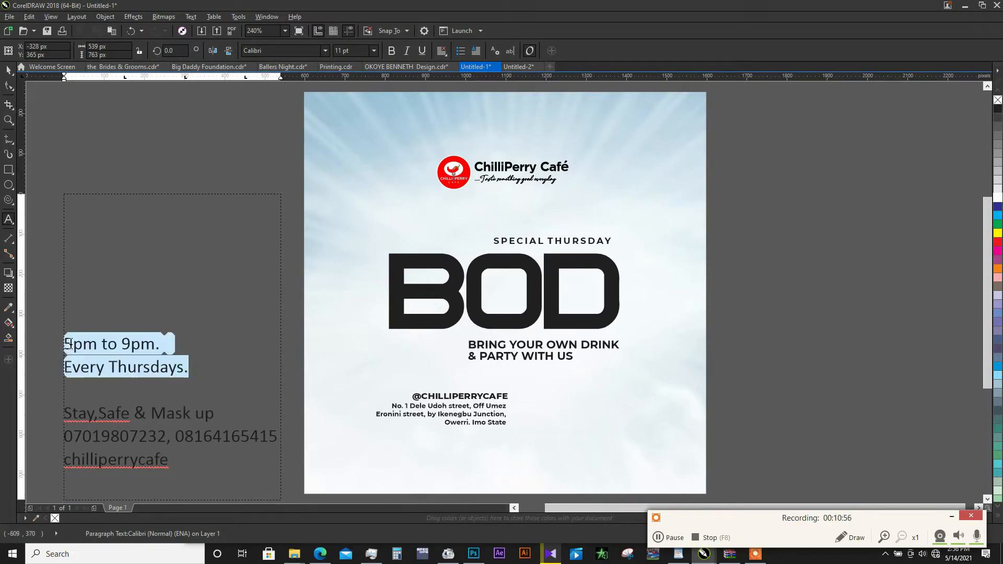
{"action": "key", "text": "Delete"}
{"action": "key", "text": "ctrl+space"}
- Duplicate the venue address to its right and replace the copy's text with "5pm to 9pm. Every Thursdays."
{"action": "left_click", "coordinate": [494, 406]}
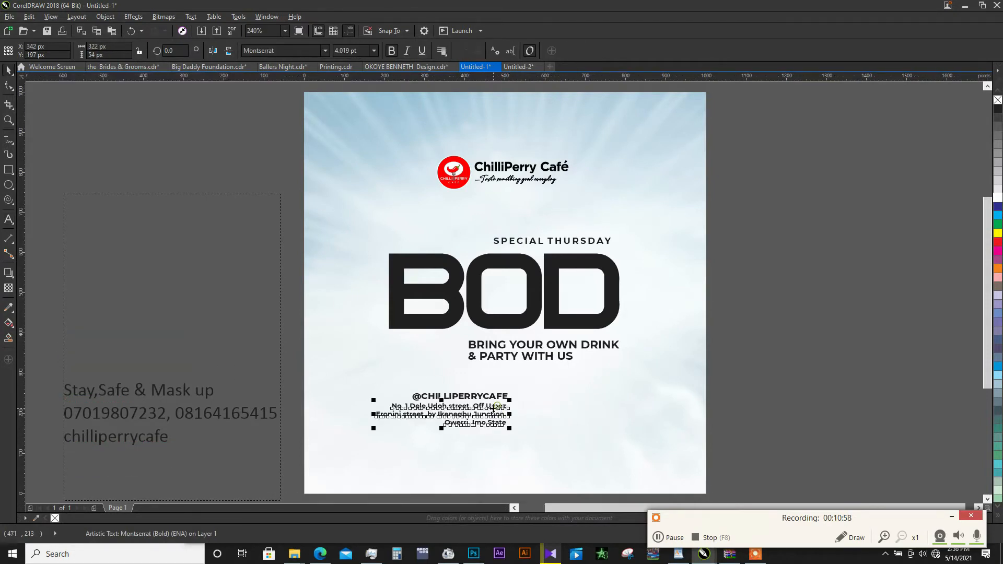
{"action": "left_click_drag", "start_coordinate": [494, 406], "coordinate": [596, 405]}
{"action": "right_click", "coordinate": [596, 405]}
{"action": "double_click", "coordinate": [596, 405]}
{"action": "key", "text": "ctrl+a"}
{"action": "key", "text": "ctrl+v"}
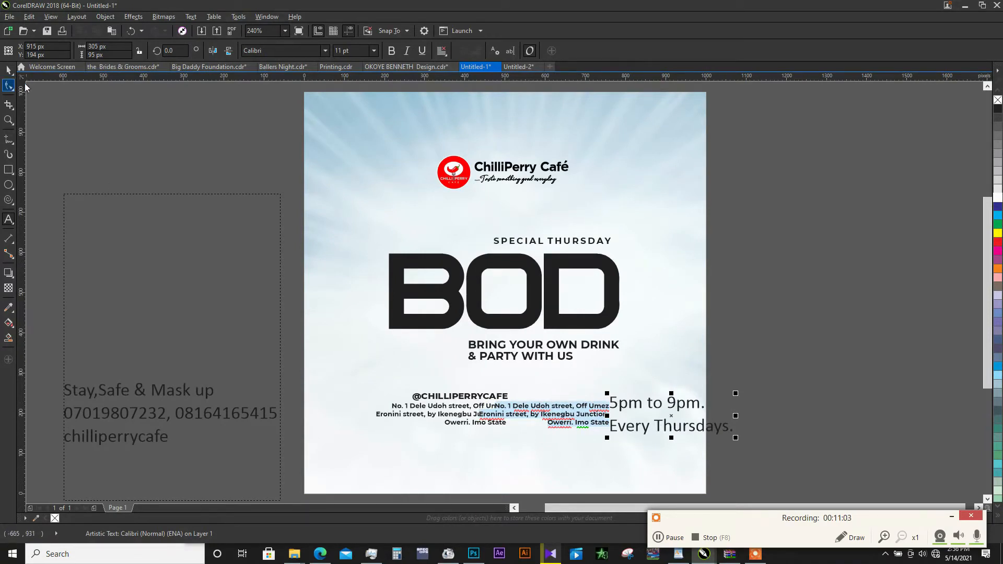
- Set the two-line time text in Montserrat Bold and tighten its line spacing
{"action": "left_click", "coordinate": [325, 50]}
{"action": "left_click", "coordinate": [290, 94]}
{"action": "left_click", "coordinate": [8, 86]}
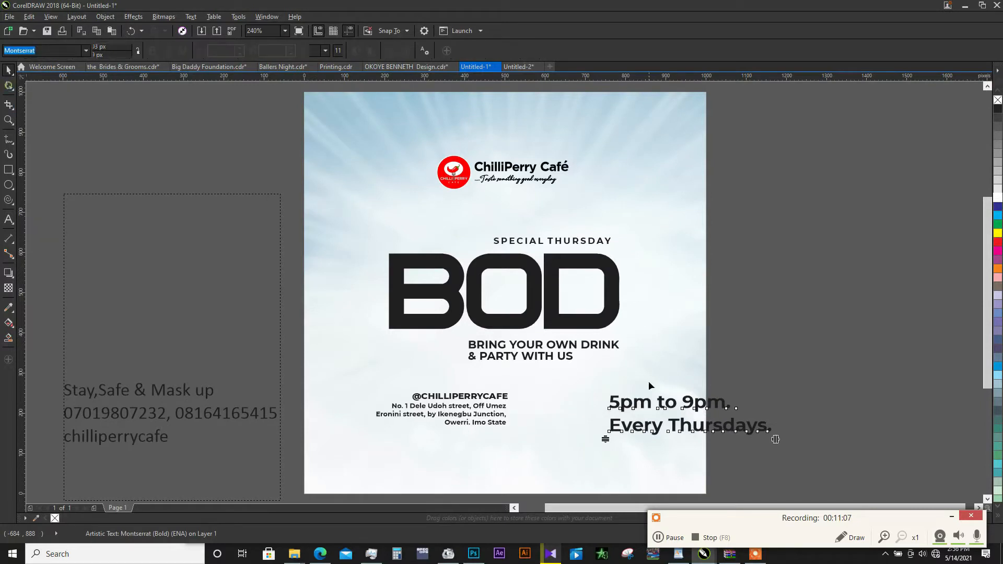
{"action": "left_click_drag", "start_coordinate": [605, 439], "coordinate": [606, 430]}
{"action": "key", "text": "space"}
{"action": "key", "text": "space"}
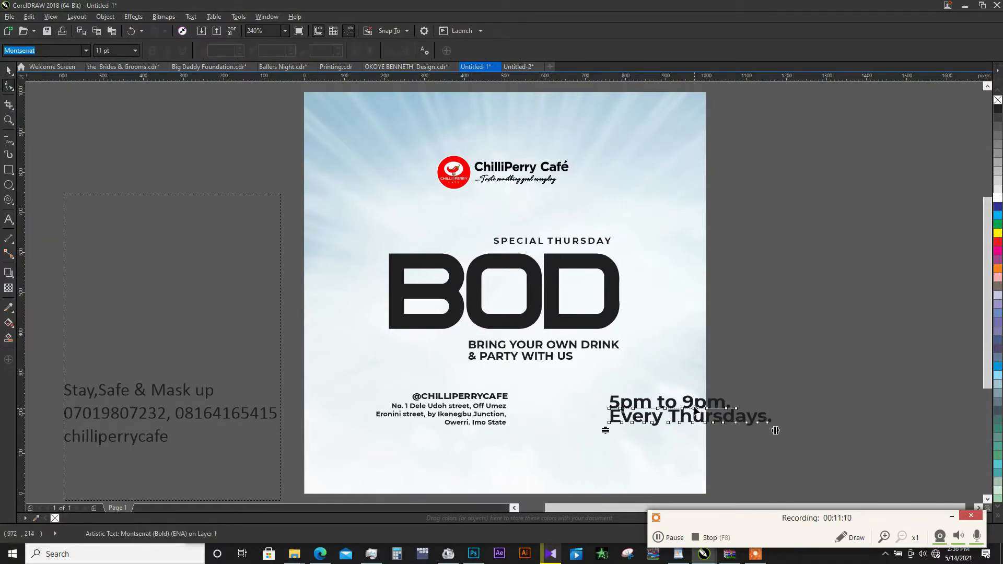
{"action": "key", "text": "space"}
- Place the time text beside the venue address at about 6.5 pt and bring its two lines closer together
{"action": "left_click_drag", "start_coordinate": [696, 407], "coordinate": [602, 401]}
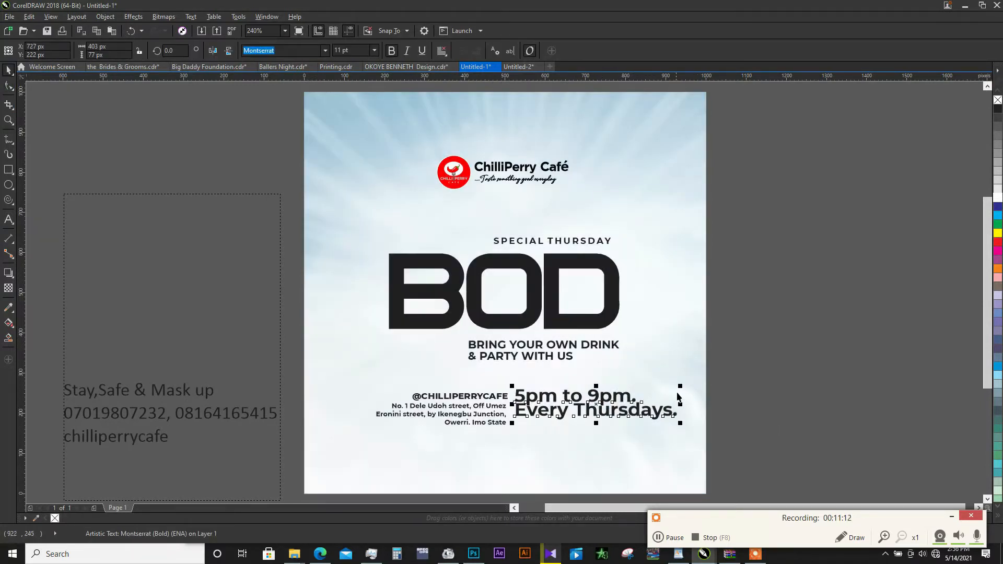
{"action": "left_click_drag", "start_coordinate": [676, 386], "coordinate": [631, 387]}
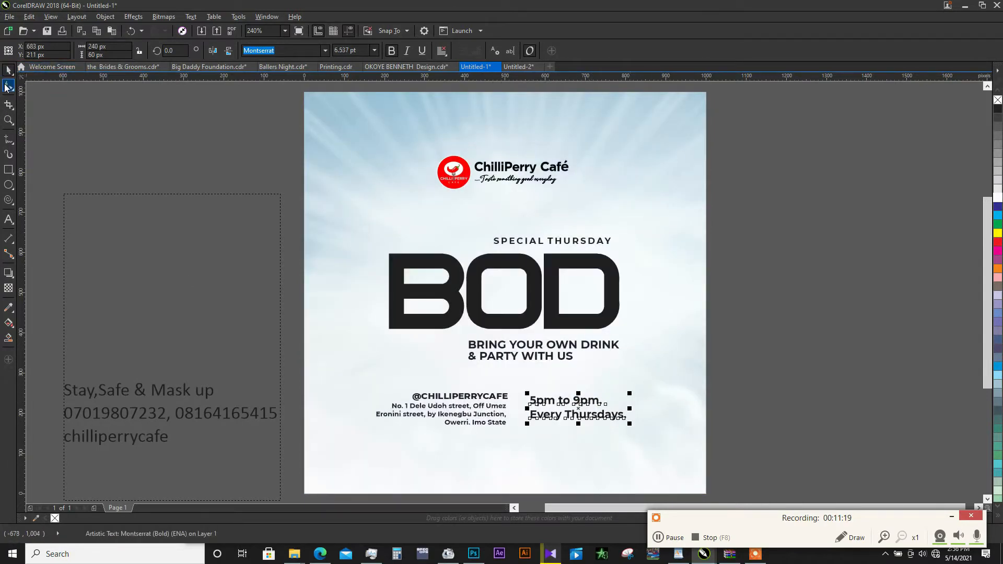
{"action": "left_click", "coordinate": [7, 86]}
{"action": "left_click_drag", "start_coordinate": [526, 424], "coordinate": [526, 417]}
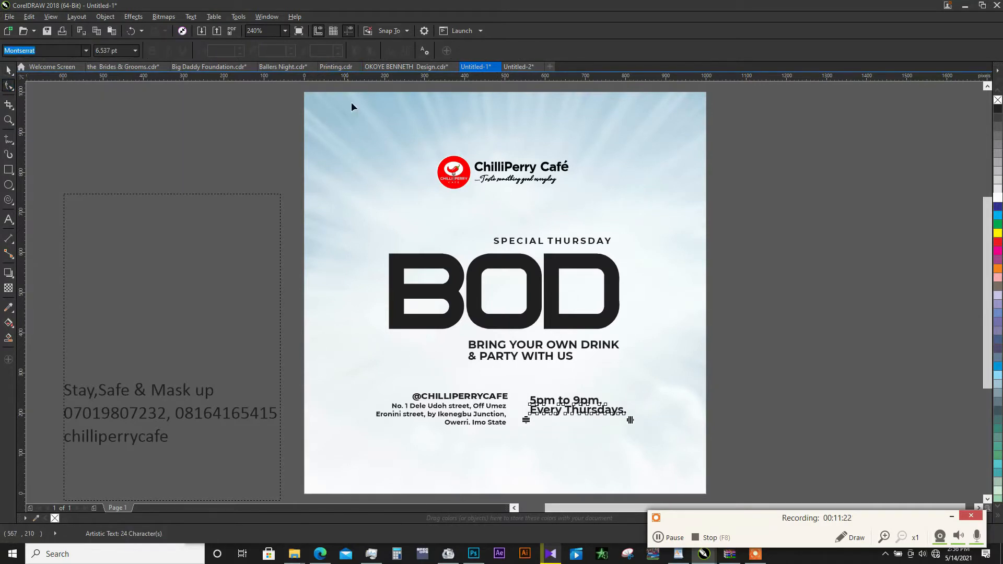
{"action": "key", "text": "space"}
{"action": "key", "text": "Escape"}
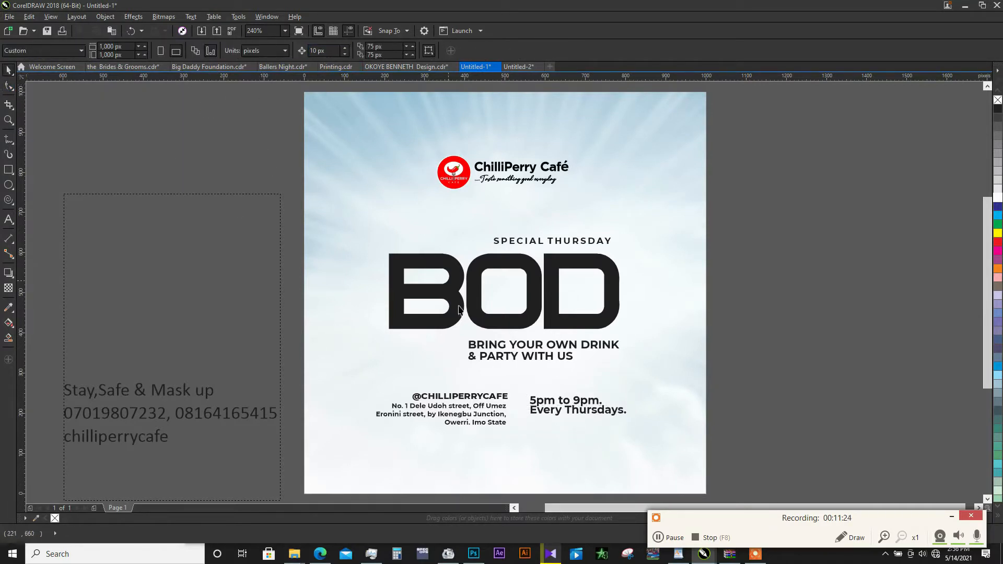
- Set "5pm to 9pm. Every Thursdays." in Montserrat ExtraBold
{"action": "left_click", "coordinate": [535, 403]}
{"action": "left_click", "coordinate": [325, 51]}
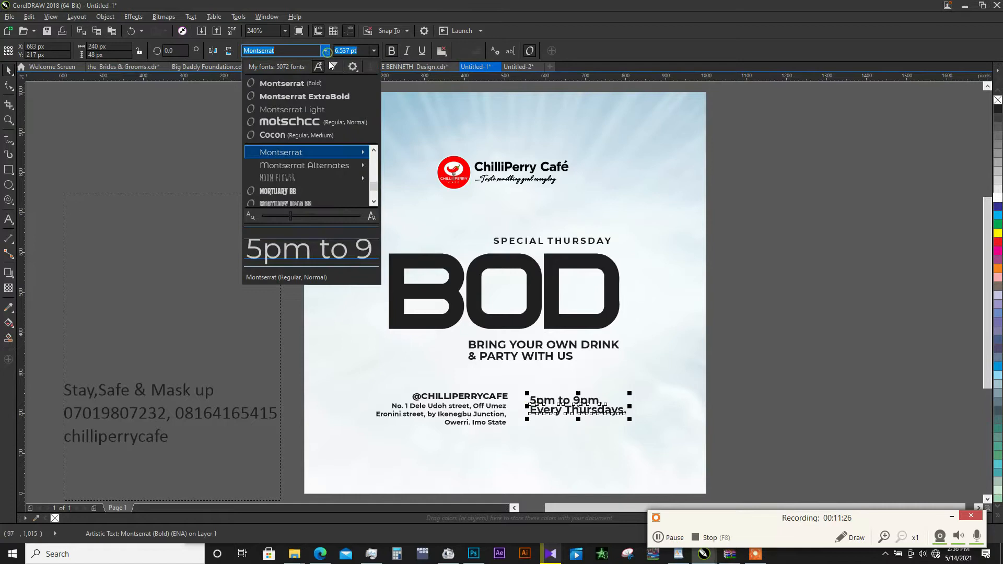
{"action": "left_click", "coordinate": [330, 97]}
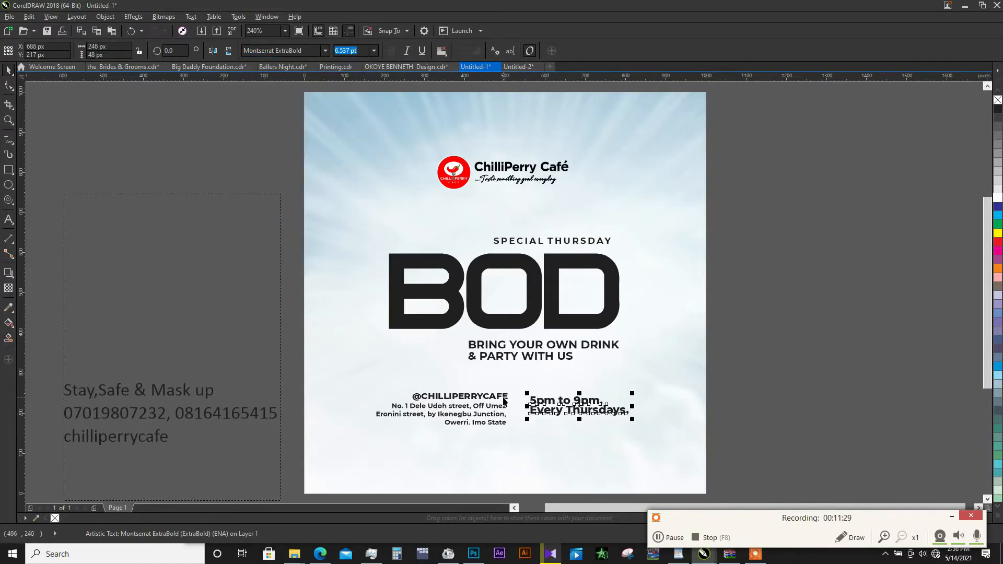
- Lower the time text to sit level with the address block, and shift the handle, address and time texts up slightly together
{"action": "left_click", "coordinate": [503, 397]}
{"action": "left_click", "coordinate": [593, 405]}
{"action": "left_click_drag", "start_coordinate": [577, 404], "coordinate": [577, 410]}
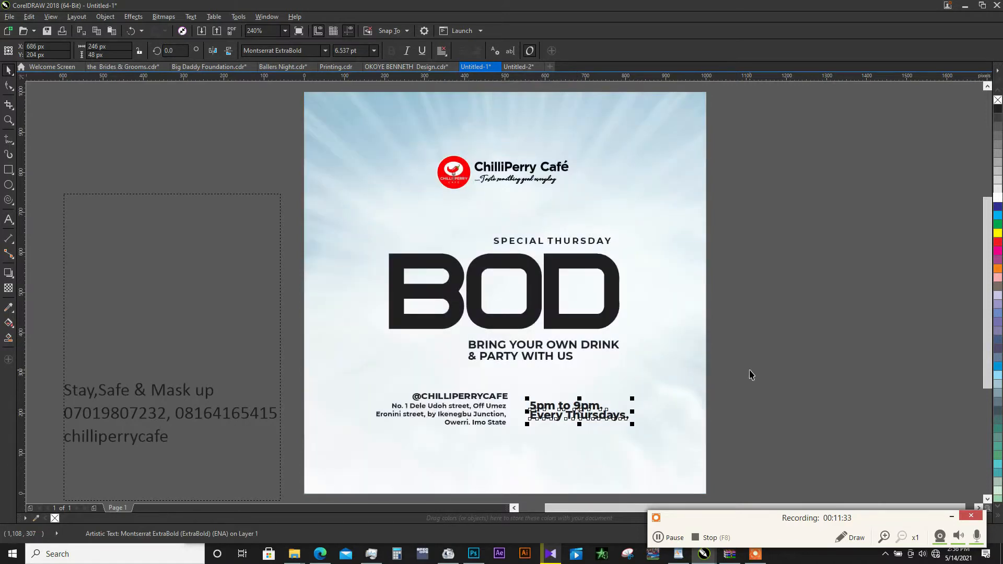
{"action": "left_click_drag", "start_coordinate": [751, 370], "coordinate": [347, 435]}
{"action": "left_click_drag", "start_coordinate": [504, 408], "coordinate": [504, 405]}
{"action": "left_click", "coordinate": [779, 346]}
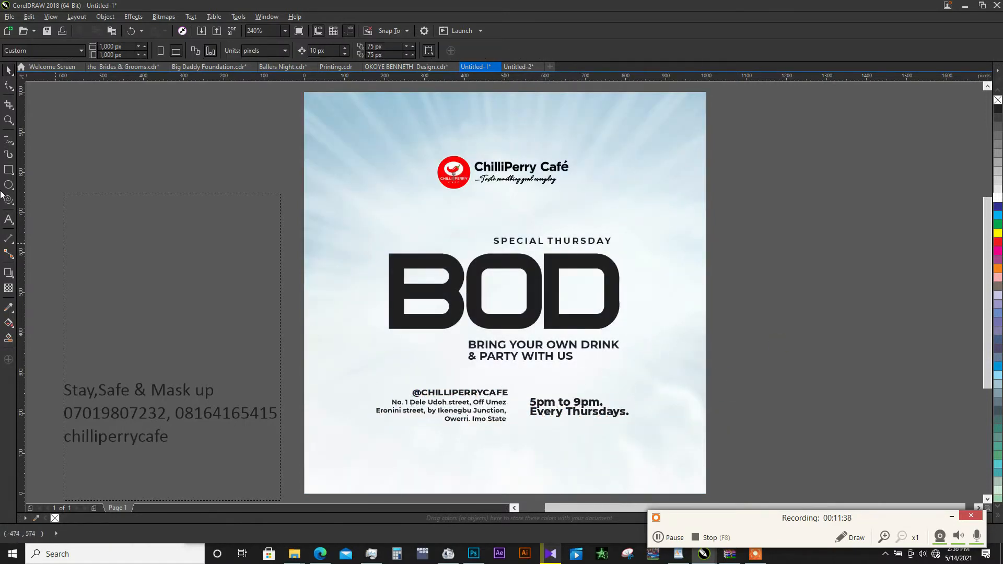
- Cut the line with the two phone numbers from the paragraph text beside the page
{"action": "double_click", "coordinate": [209, 418]}
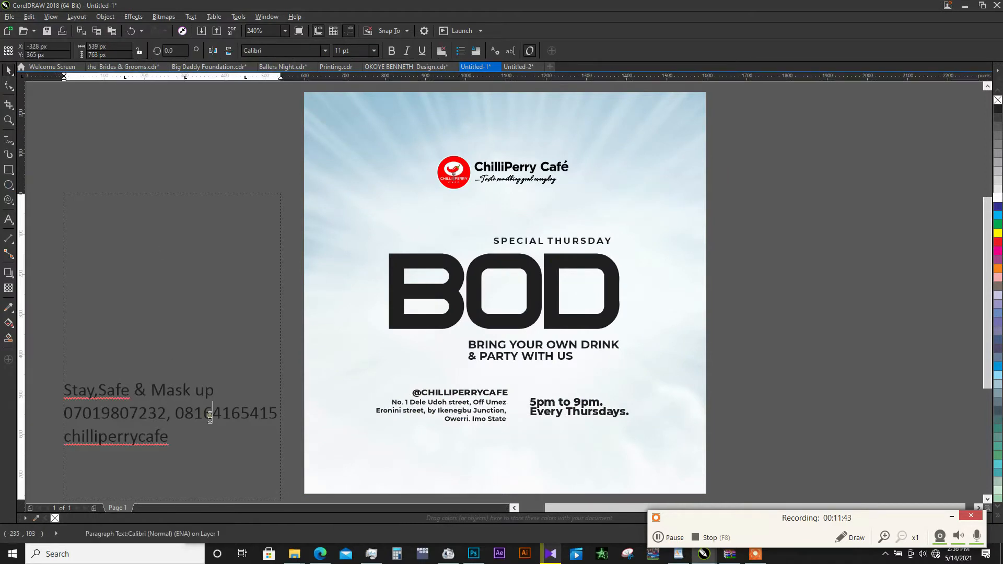
{"action": "left_click_drag", "start_coordinate": [277, 413], "coordinate": [64, 419]}
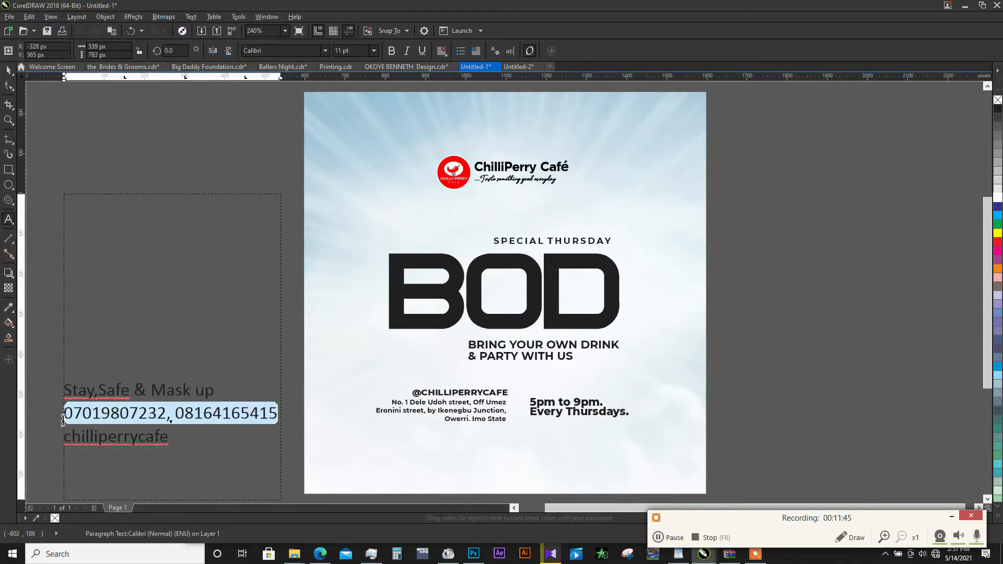
{"action": "key", "text": "ctrl+x"}
{"action": "key", "text": "ctrl+space"}
{"action": "left_click", "coordinate": [495, 428]}
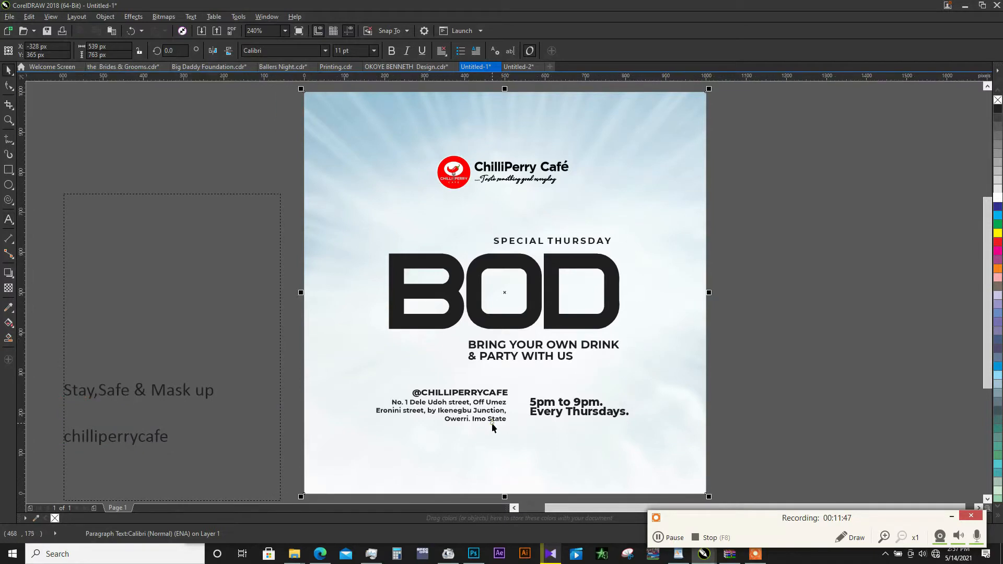
{"action": "left_click", "coordinate": [491, 422]}
{"action": "left_click", "coordinate": [9, 86]}
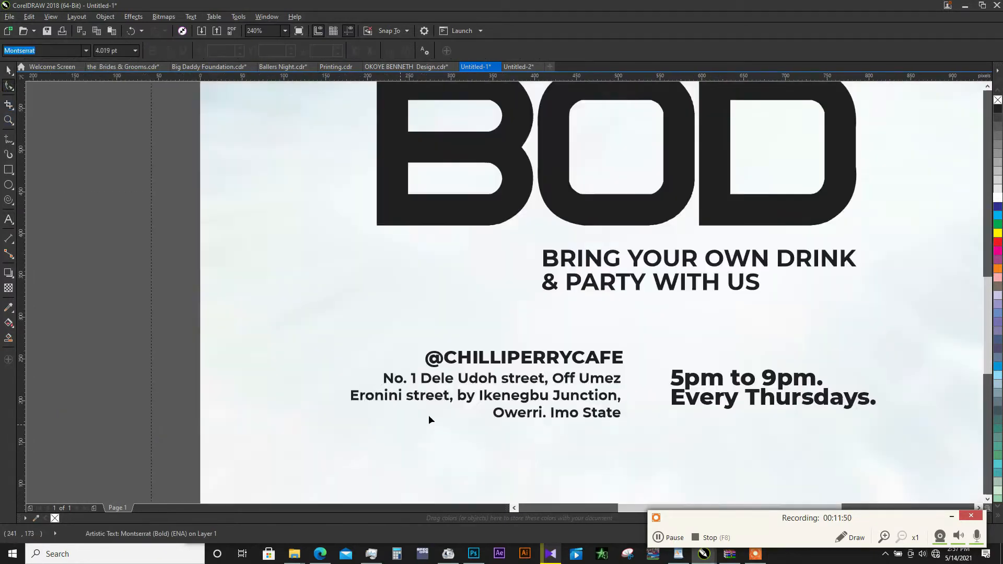
{"action": "scroll", "coordinate": [428, 417], "scroll_direction": "up", "scroll_amount": 5}
{"action": "left_click_drag", "start_coordinate": [234, 434], "coordinate": [234, 416]}
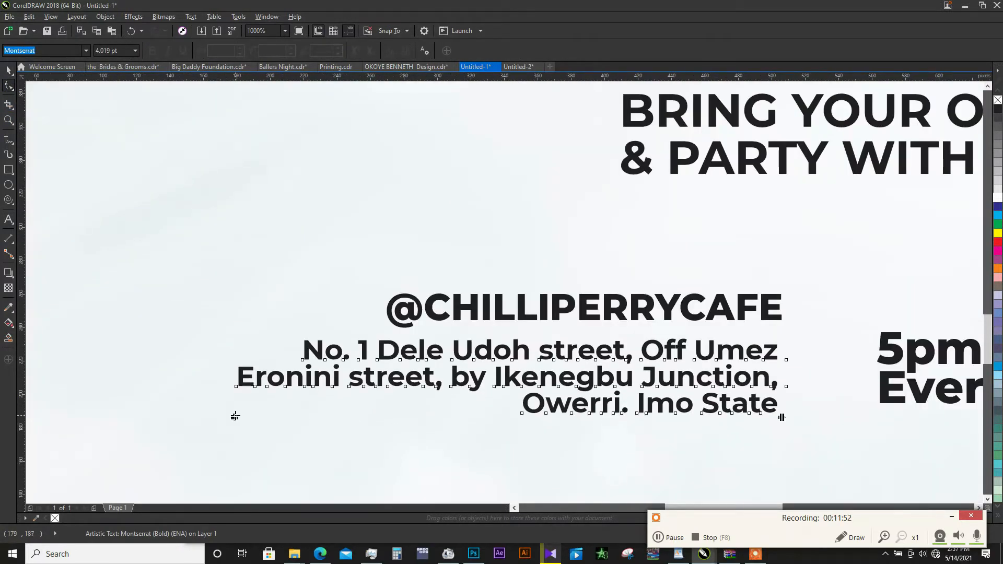
{"action": "scroll", "coordinate": [282, 413], "scroll_direction": "down", "scroll_amount": 2}
{"action": "scroll", "coordinate": [472, 362], "scroll_direction": "down", "scroll_amount": 4}
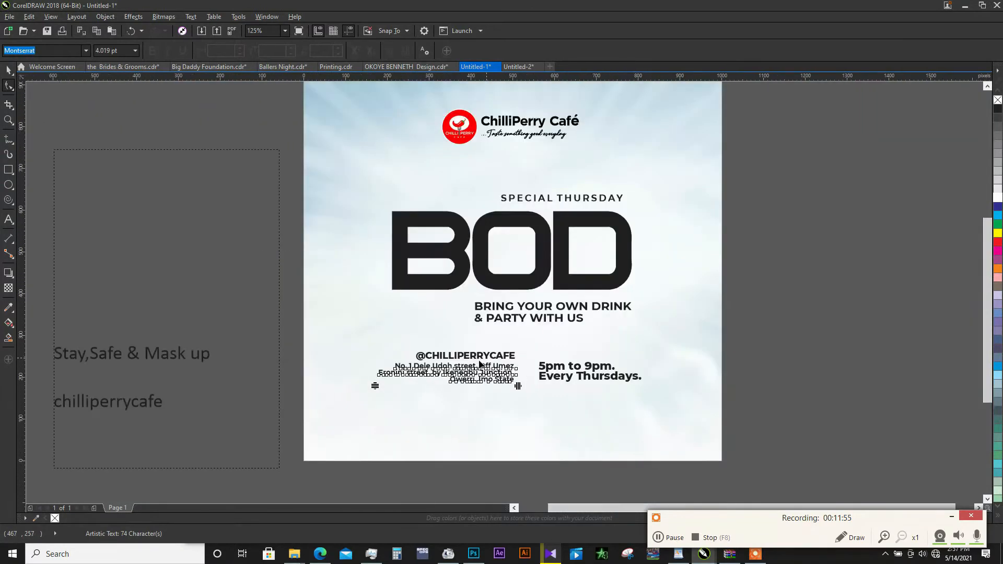
- Duplicate the venue address below itself, replace the copy's text with the cut phone numbers and set it in Montserrat Bold
{"action": "key", "text": "space"}
{"action": "left_click_drag", "start_coordinate": [466, 372], "coordinate": [466, 415]}
{"action": "right_click", "coordinate": [466, 415]}
{"action": "double_click", "coordinate": [466, 414]}
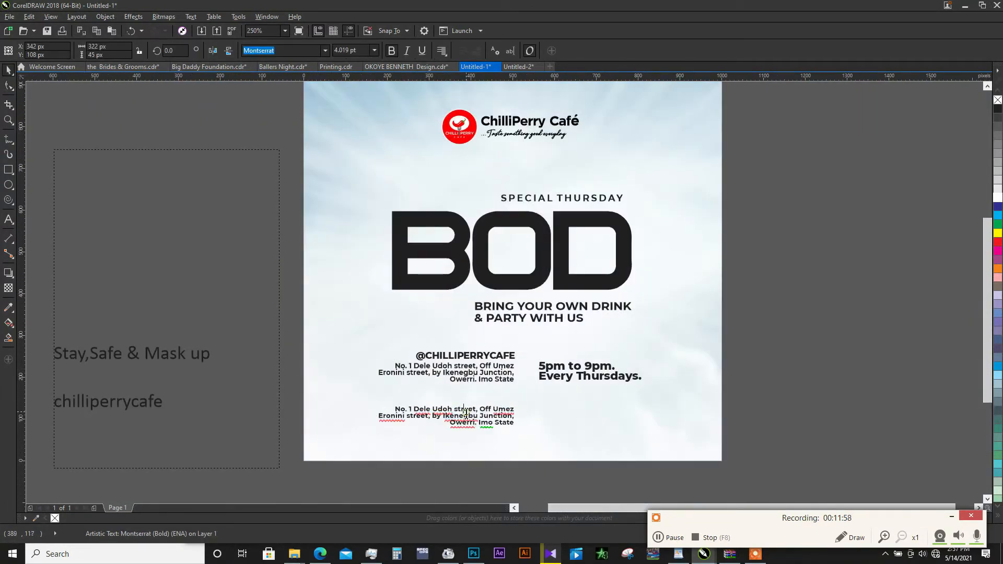
{"action": "key", "text": "ctrl+a"}
{"action": "key", "text": "ctrl+v"}
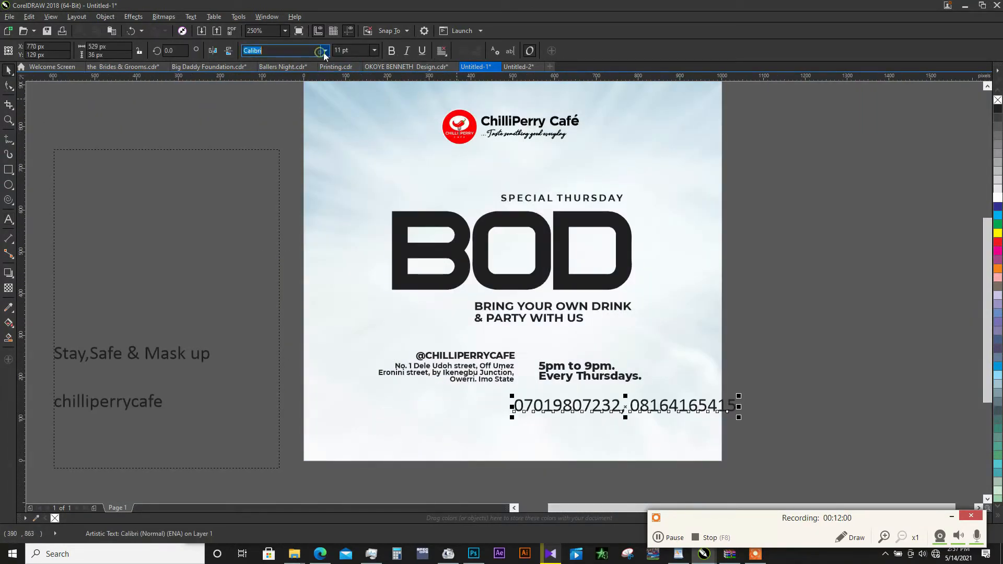
{"action": "left_click", "coordinate": [323, 53]}
{"action": "left_click", "coordinate": [317, 93]}
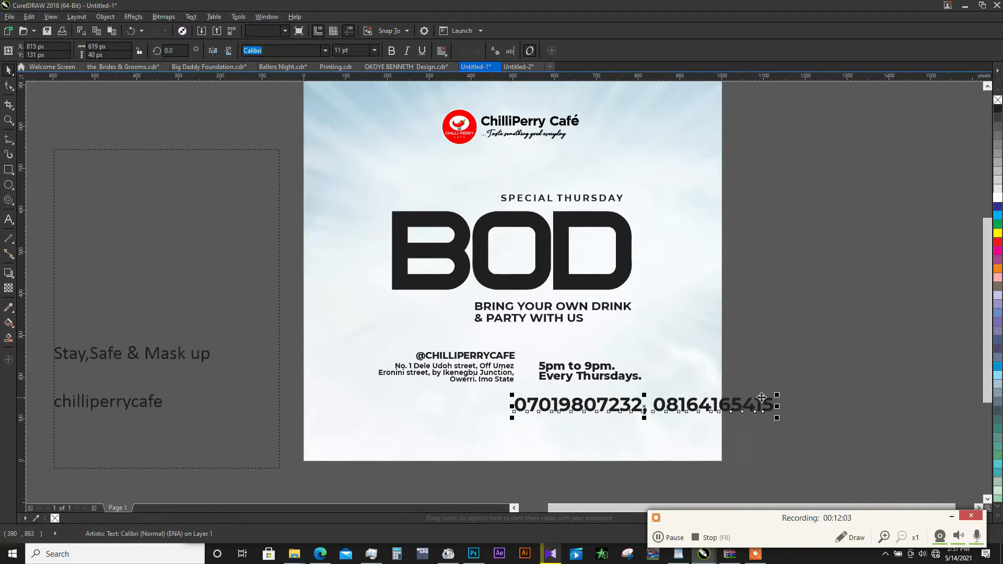
- Scale the phone number line down to about 313 px wide and move it below the venue address near the page's lower-left area
{"action": "left_click_drag", "start_coordinate": [777, 395], "coordinate": [647, 388]}
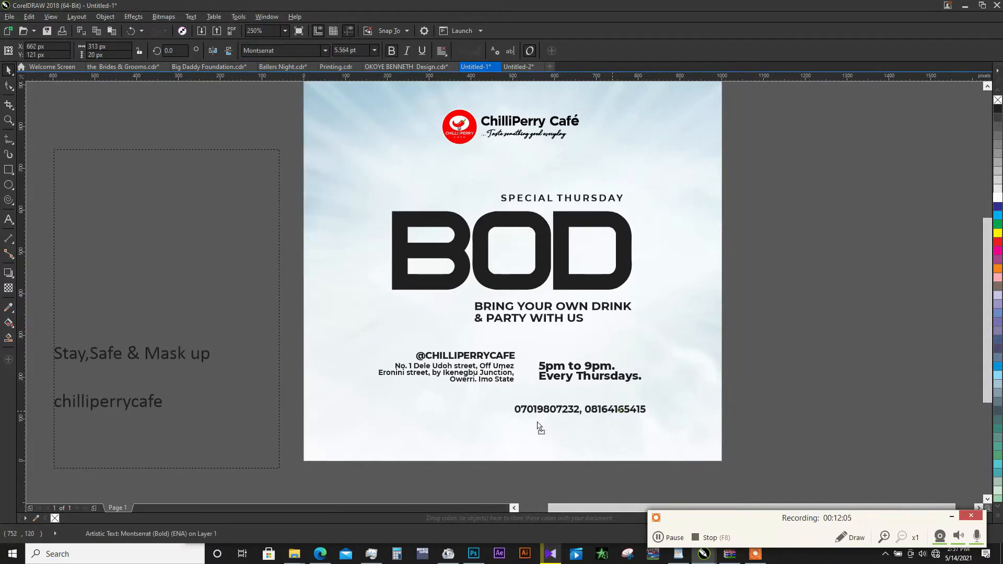
{"action": "left_click_drag", "start_coordinate": [538, 426], "coordinate": [384, 432]}
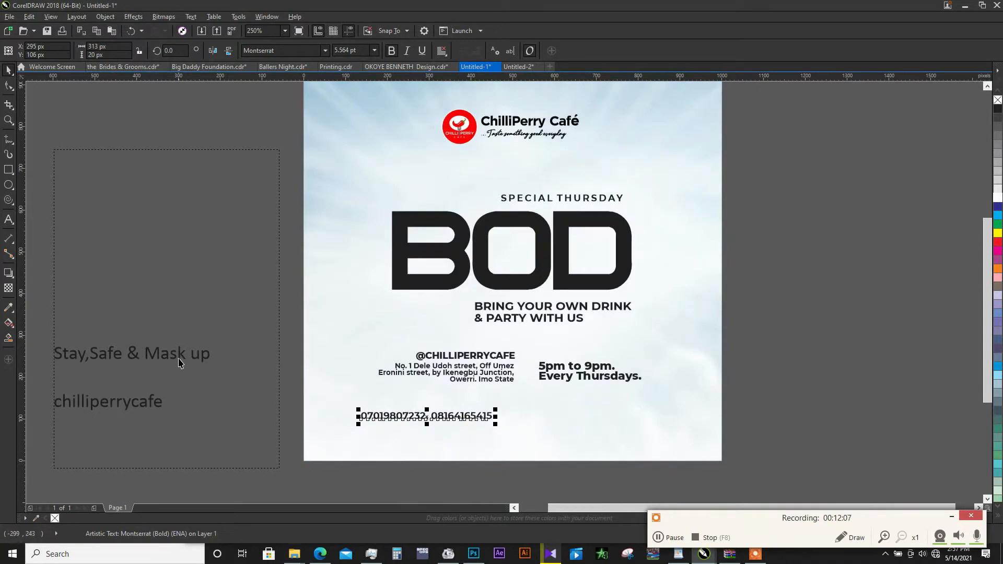
- Cut the line "Stay,Safe & Mask up" from the paragraph text beside the page
{"action": "double_click", "coordinate": [178, 359]}
{"action": "left_click_drag", "start_coordinate": [217, 359], "coordinate": [58, 359]}
{"action": "key", "text": "ctrl+x"}
{"action": "key", "text": "ctrl+space"}
- Duplicate the phone number line beside itself, replace the copy's text with "Stay,Safe & Mask up" and set it in Montserrat Bold
{"action": "left_click", "coordinate": [490, 420]}
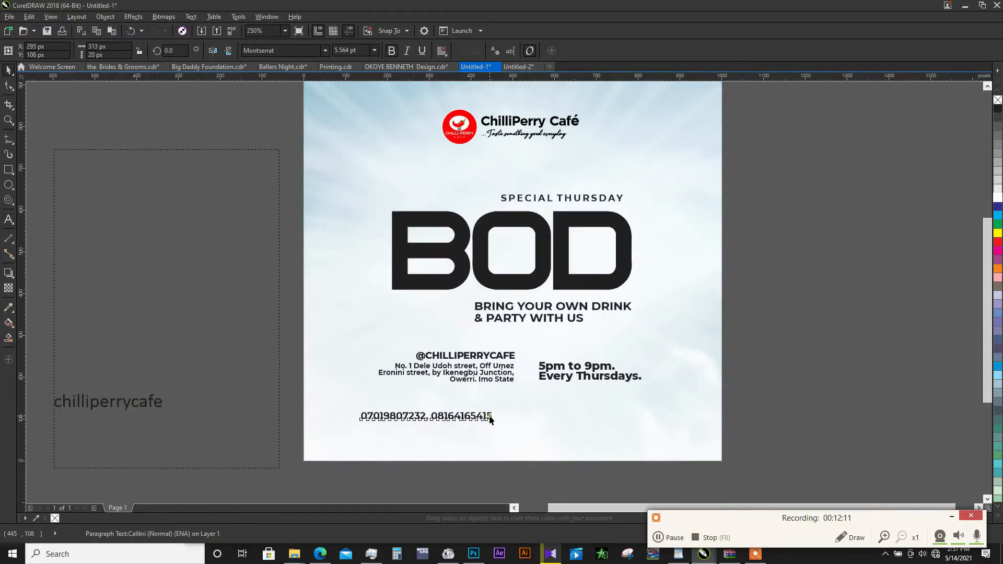
{"action": "left_click_drag", "start_coordinate": [469, 421], "coordinate": [571, 418]}
{"action": "right_click", "coordinate": [571, 417]}
{"action": "double_click", "coordinate": [572, 417]}
{"action": "key", "text": "ctrl+a"}
{"action": "key", "text": "ctrl+v"}
{"action": "key", "text": "ctrl+space"}
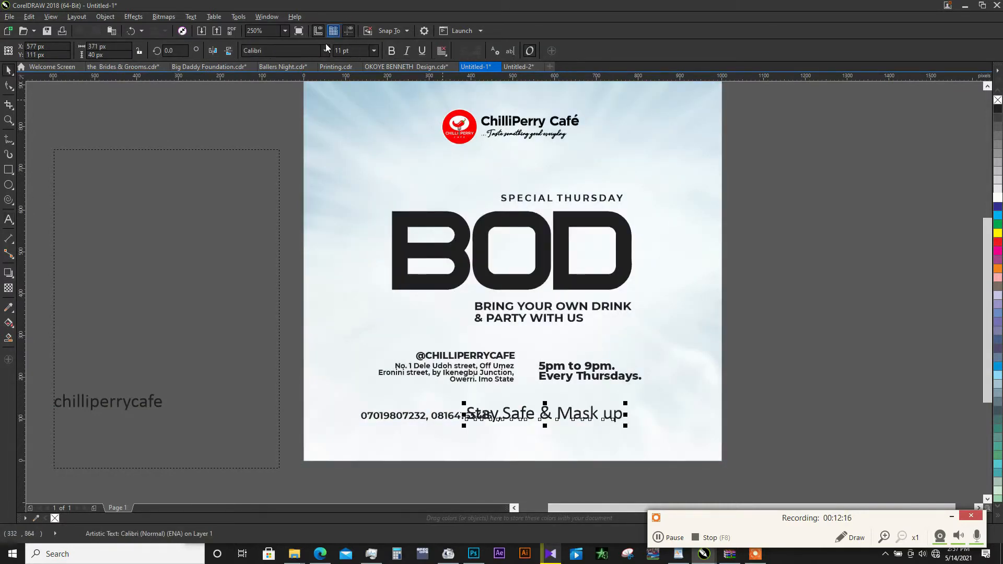
{"action": "left_click", "coordinate": [325, 49]}
{"action": "left_click", "coordinate": [284, 95]}
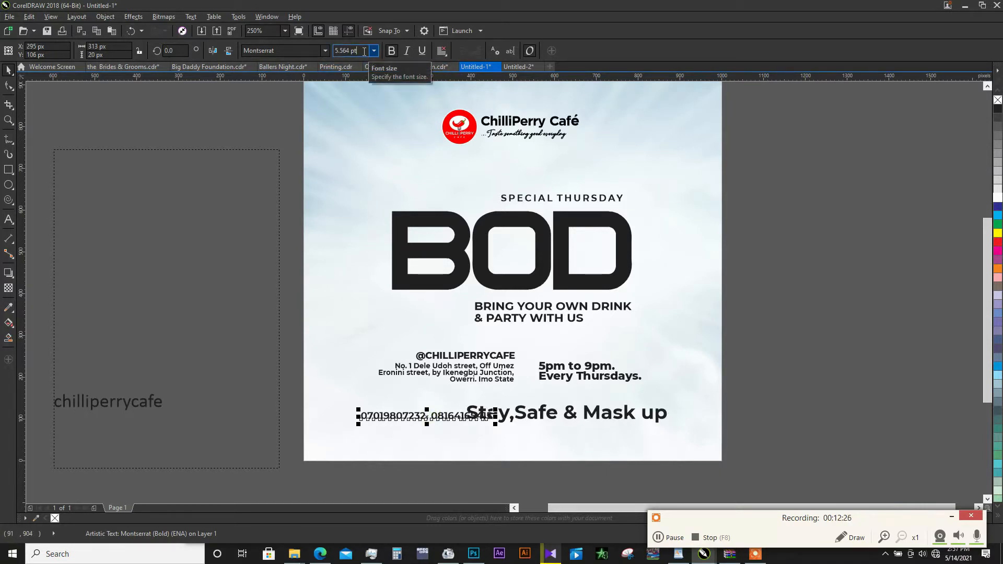
- Match "Stay,Safe & Mask up" to the phone line's 5.564 pt font size and shift it right, clear of the numbers
{"action": "left_click_drag", "start_coordinate": [364, 50], "coordinate": [339, 55]}
{"action": "right_click", "coordinate": [336, 55]}
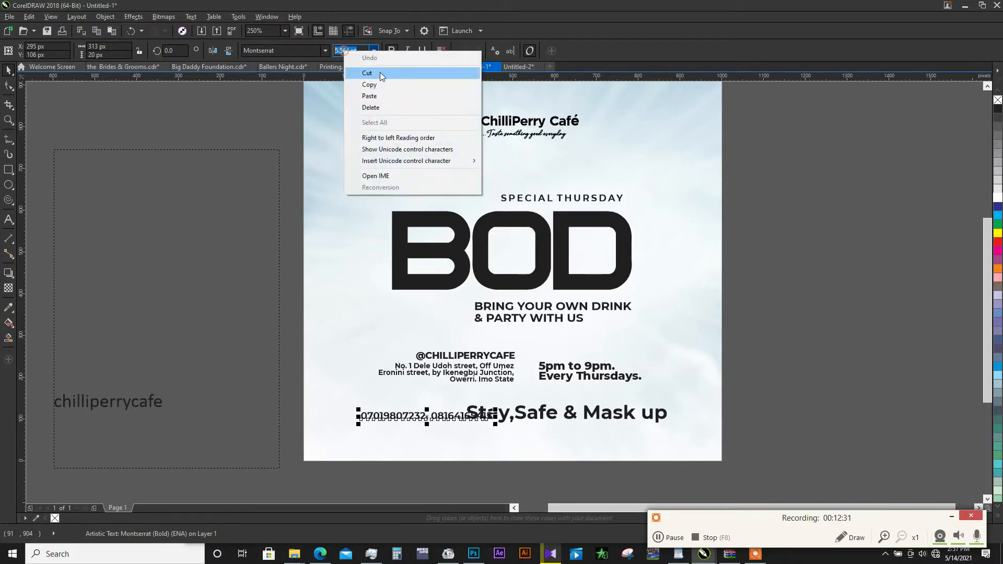
{"action": "left_click", "coordinate": [365, 82]}
{"action": "left_click", "coordinate": [597, 416]}
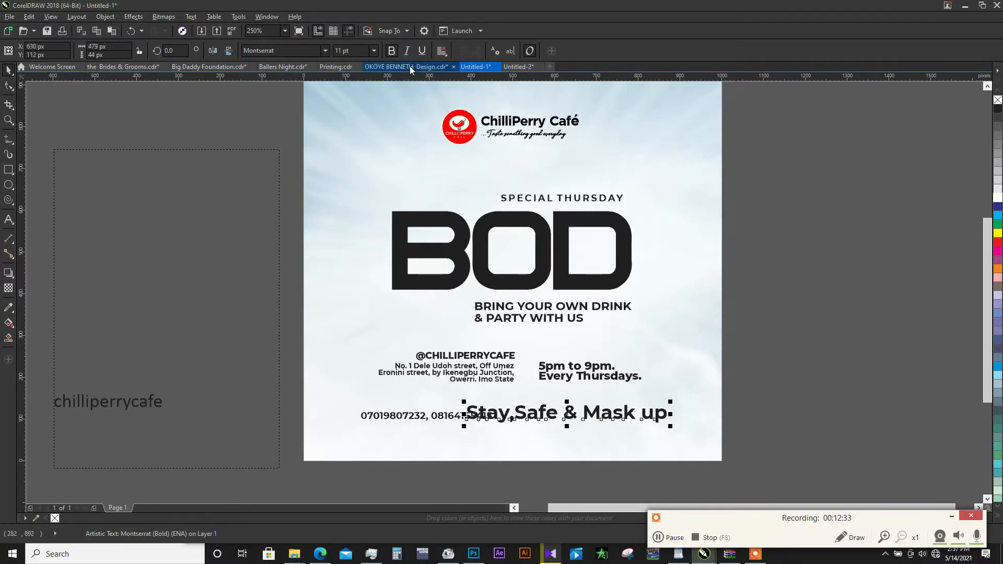
{"action": "left_click_drag", "start_coordinate": [362, 49], "coordinate": [307, 62]}
{"action": "key", "text": "ctrl+v"}
{"action": "key", "text": "Return"}
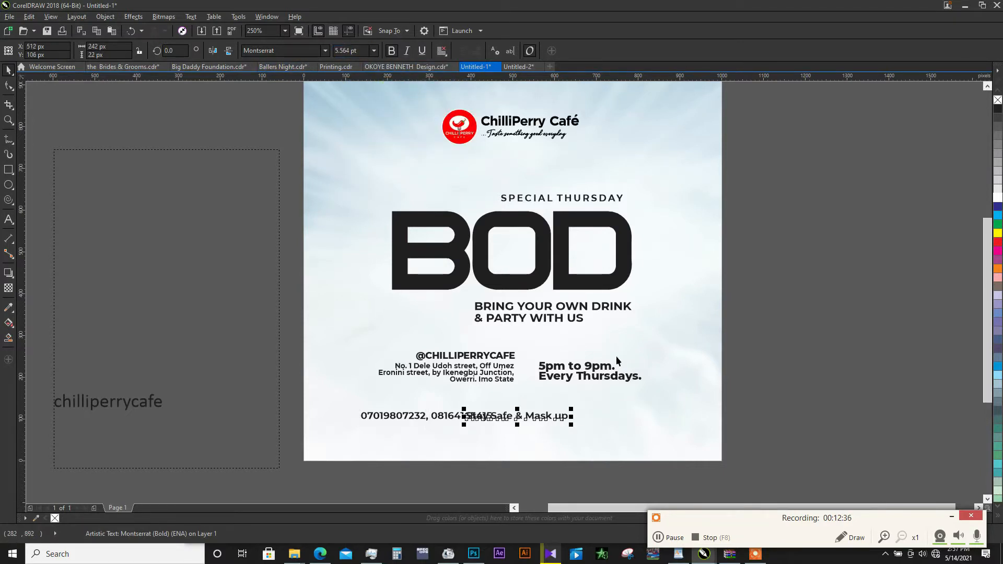
{"action": "left_click_drag", "start_coordinate": [531, 421], "coordinate": [561, 421]}
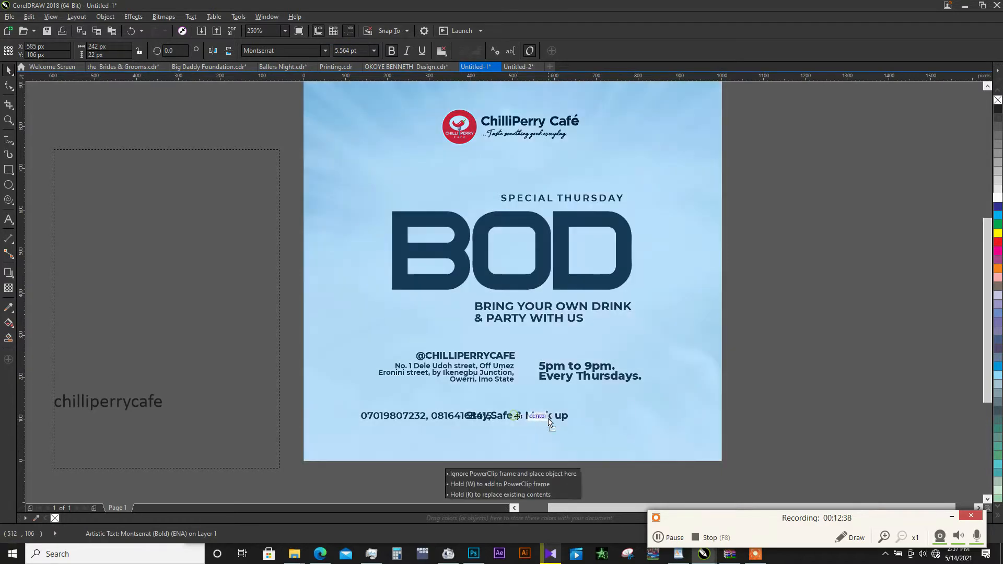
{"action": "left_click", "coordinate": [477, 419]}
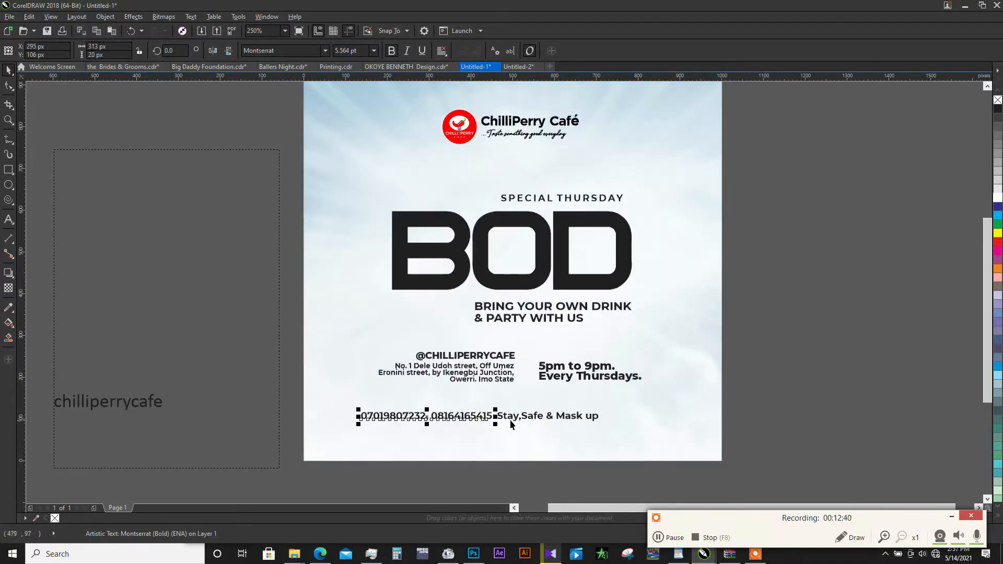
- Cut the remaining word "chilliperrycafe" from the paragraph text beside the page
{"action": "left_click", "coordinate": [83, 404]}
{"action": "key", "text": "F8"}
{"action": "key", "text": "ctrl+a"}
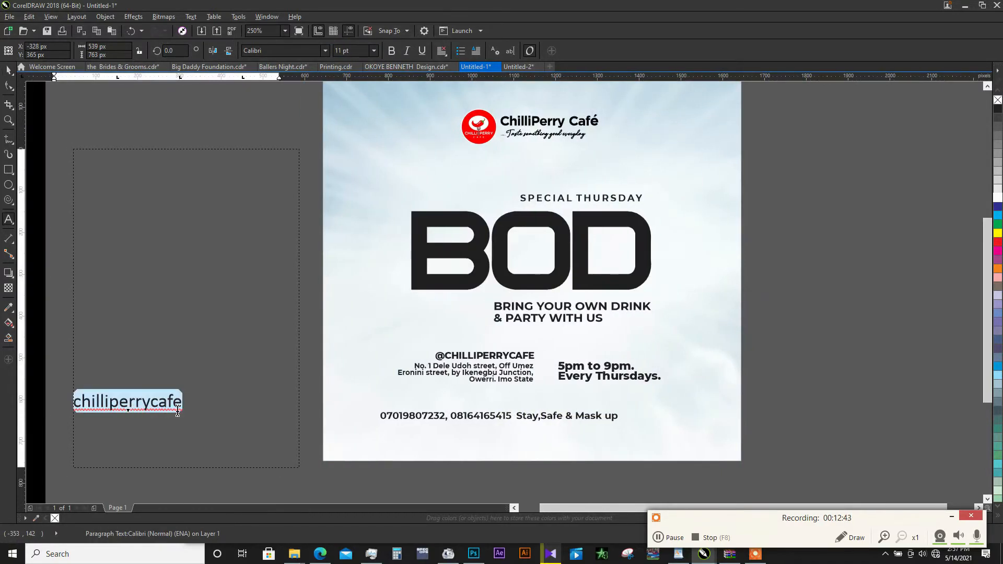
{"action": "key", "text": "Delete"}
{"action": "key", "text": "ctrl+space"}
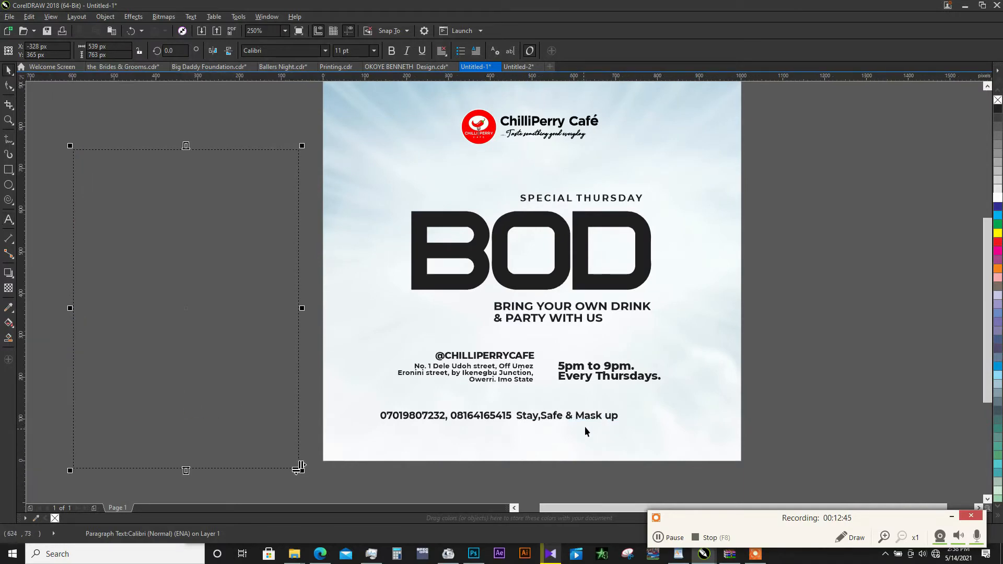
- Duplicate "Stay,Safe & Mask up" below itself, replace the copy's text with "chilliperrycafe" and set it in Montserrat Bold
{"action": "left_click", "coordinate": [584, 427]}
{"action": "left_click_drag", "start_coordinate": [590, 417], "coordinate": [593, 445]}
{"action": "right_click", "coordinate": [594, 445]}
{"action": "double_click", "coordinate": [595, 445]}
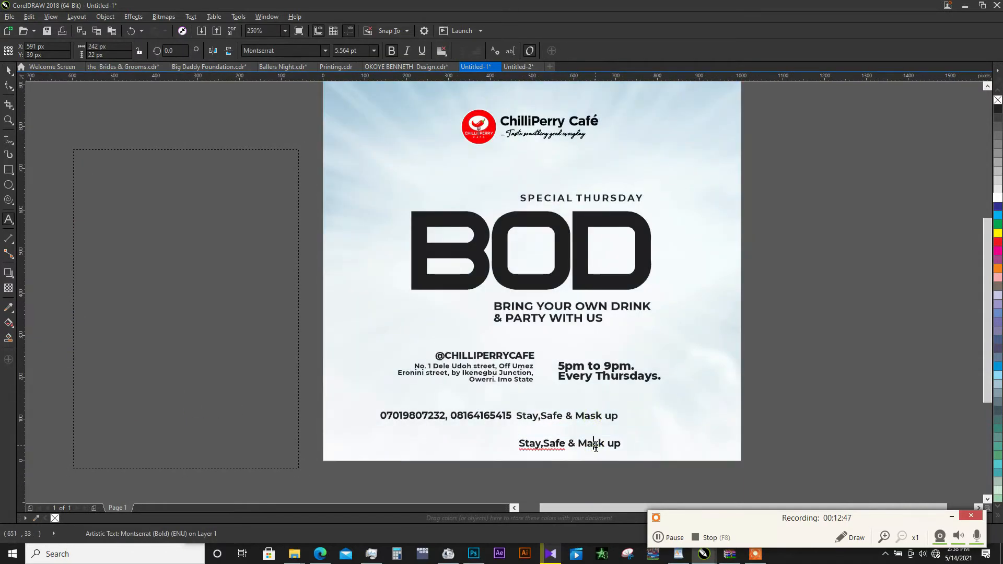
{"action": "key", "text": "ctrl+a"}
{"action": "key", "text": "ctrl+v"}
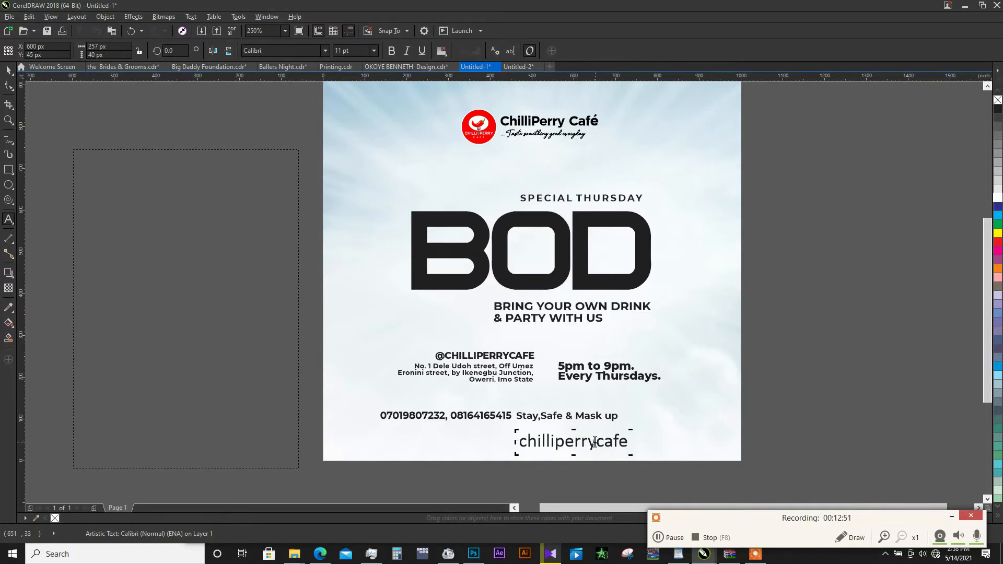
{"action": "key", "text": "ctrl+space"}
{"action": "left_click", "coordinate": [325, 50]}
{"action": "left_click", "coordinate": [313, 71]}
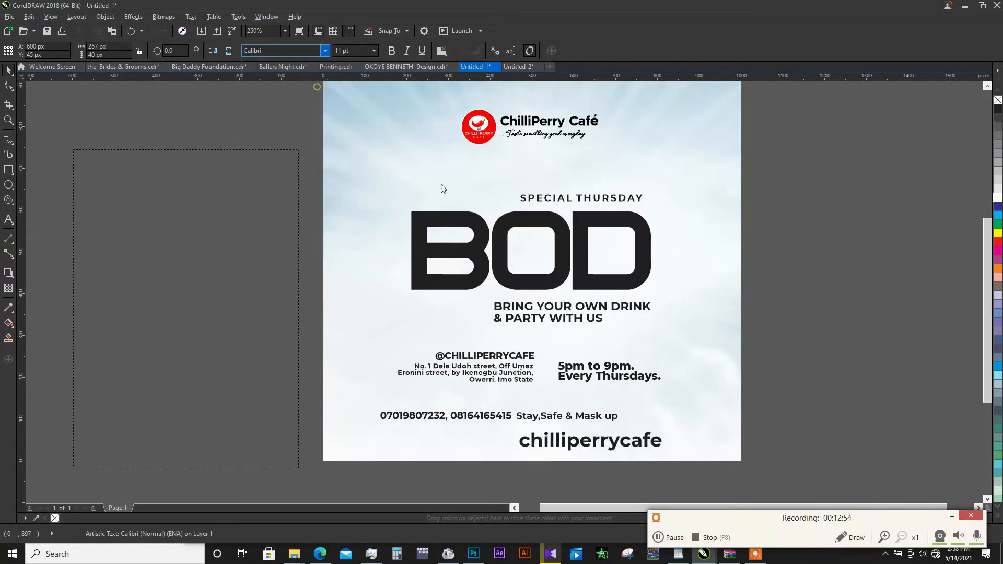
- Set the "chilliperrycafe" text to the same 5.564 pt font size as "Stay,Safe & Mask up"
{"action": "left_click", "coordinate": [593, 418]}
{"action": "left_click", "coordinate": [347, 50]}
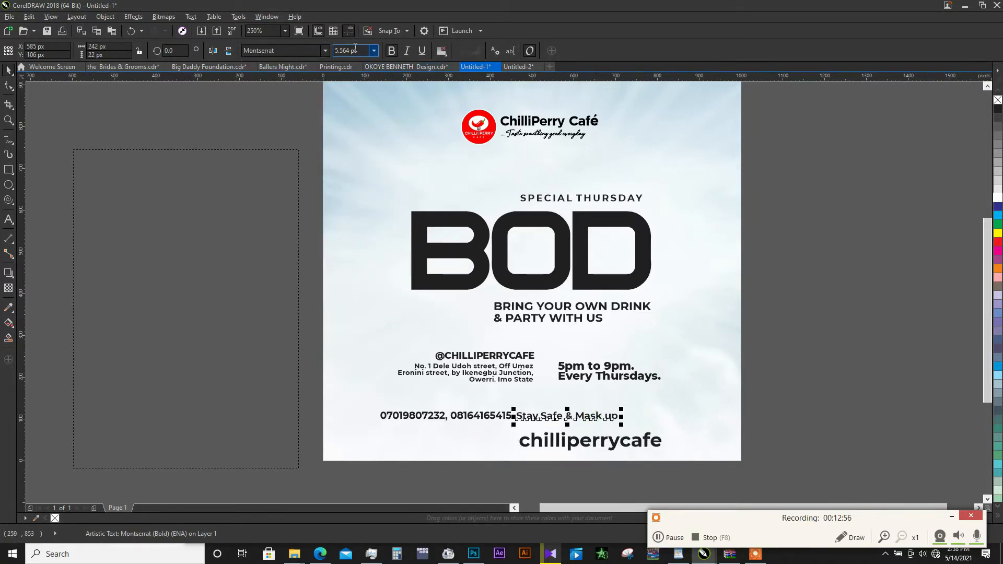
{"action": "left_click", "coordinate": [615, 443]}
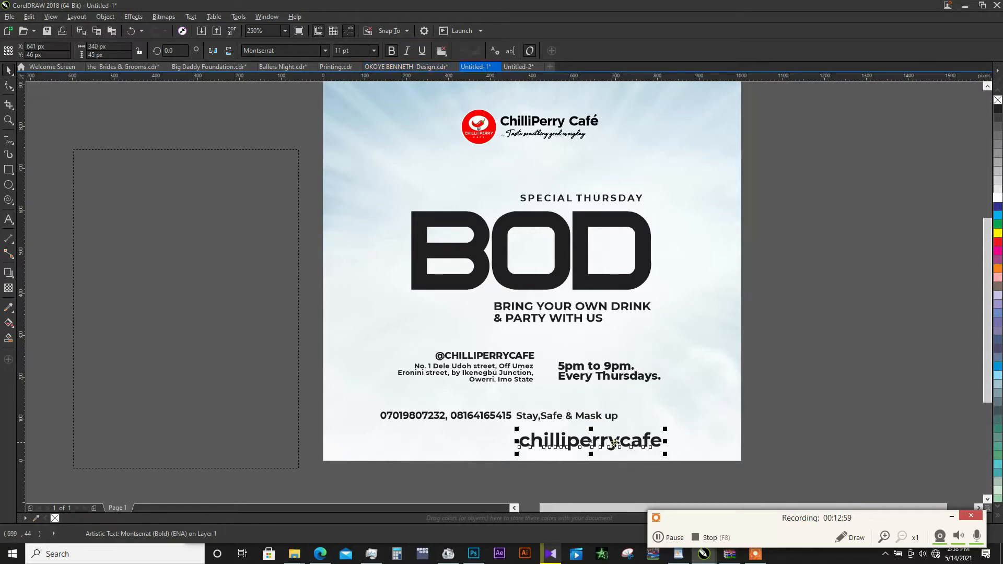
{"action": "left_click_drag", "start_coordinate": [356, 51], "coordinate": [311, 57]}
{"action": "key", "text": "ctrl+v"}
{"action": "key", "text": "Return"}
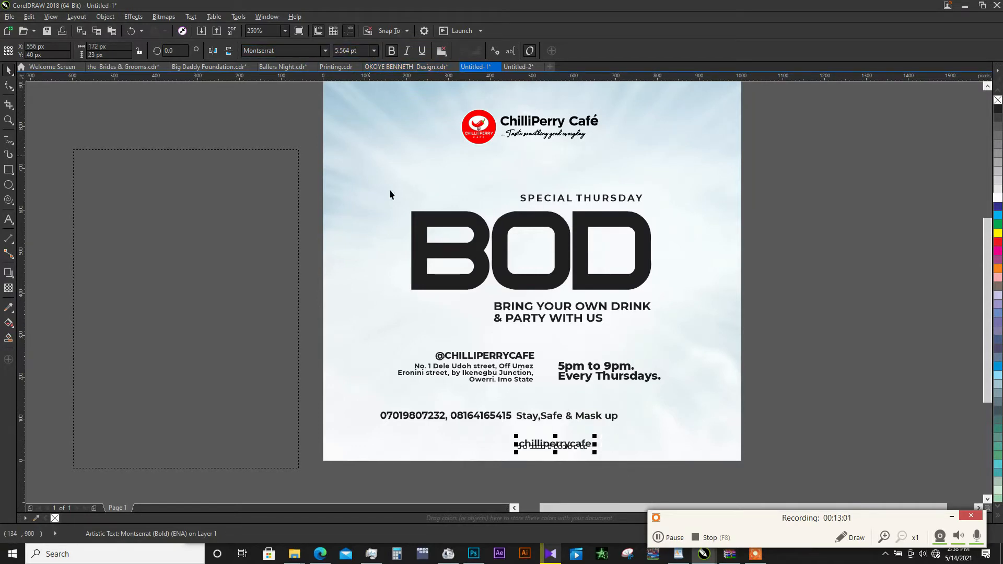
- Arrange the phone numbers, "Stay,Safe & Mask up" and "chilliperrycafe" in one spaced row across the lower part of the page
{"action": "left_click_drag", "start_coordinate": [560, 447], "coordinate": [677, 422]}
{"action": "left_click", "coordinate": [487, 418]}
{"action": "left_click_drag", "start_coordinate": [438, 416], "coordinate": [409, 416]}
{"action": "left_click", "coordinate": [538, 418]}
{"action": "left_click_drag", "start_coordinate": [548, 415], "coordinate": [530, 416]}
{"action": "left_click", "coordinate": [637, 417]}
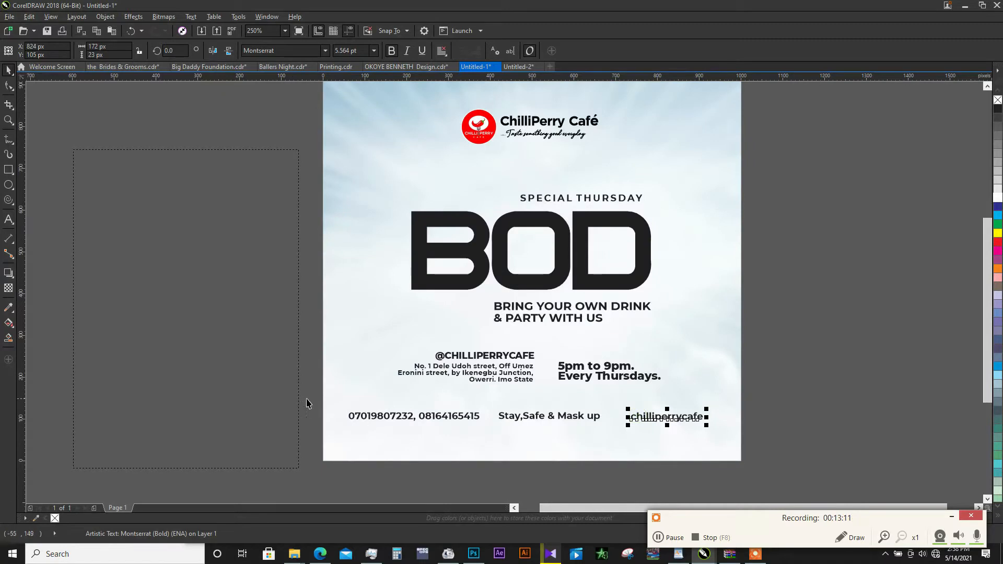
- Delete the empty paragraph text frame beside the page
{"action": "left_click_drag", "start_coordinate": [736, 436], "coordinate": [719, 433]}
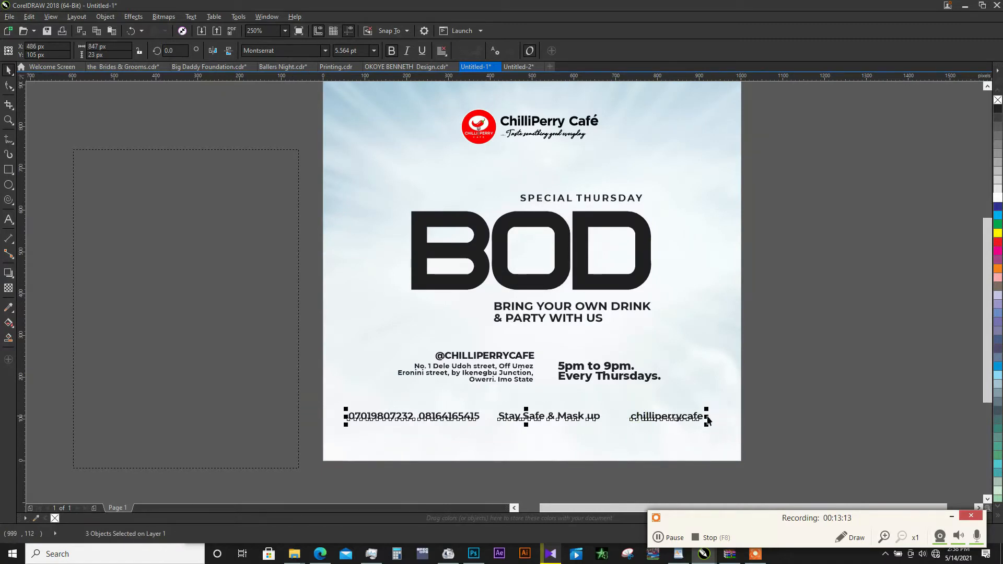
{"action": "left_click", "coordinate": [228, 300]}
{"action": "key", "text": "Delete"}
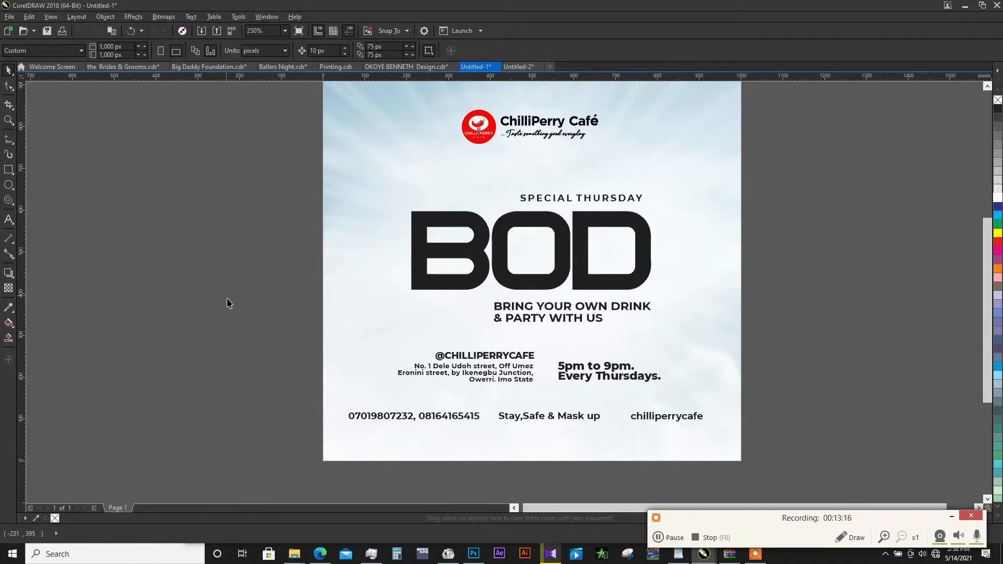
- Scale the row of three texts down together to about 775 px wide and lower it slightly
{"action": "left_click", "coordinate": [567, 420]}
{"action": "left_click", "coordinate": [221, 383]}
{"action": "left_click_drag", "start_coordinate": [221, 383], "coordinate": [720, 437]}
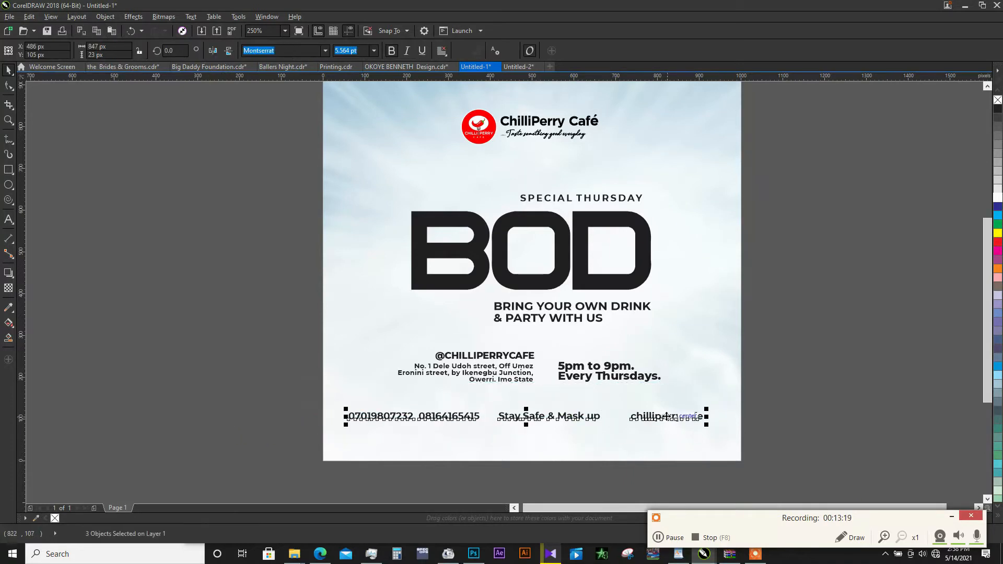
{"action": "left_click_drag", "start_coordinate": [666, 416], "coordinate": [691, 403]}
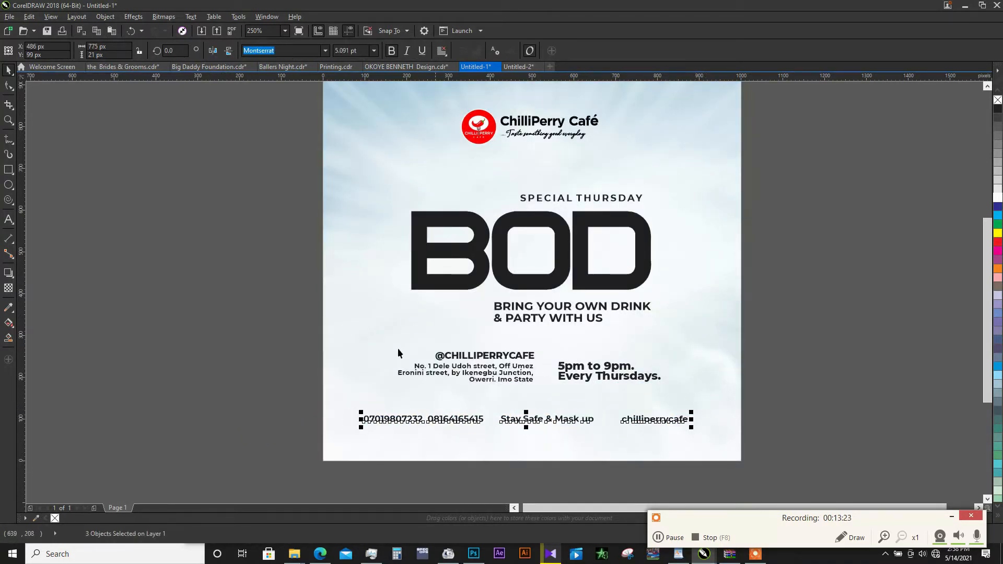
{"action": "left_click_drag", "start_coordinate": [334, 330], "coordinate": [545, 399]}
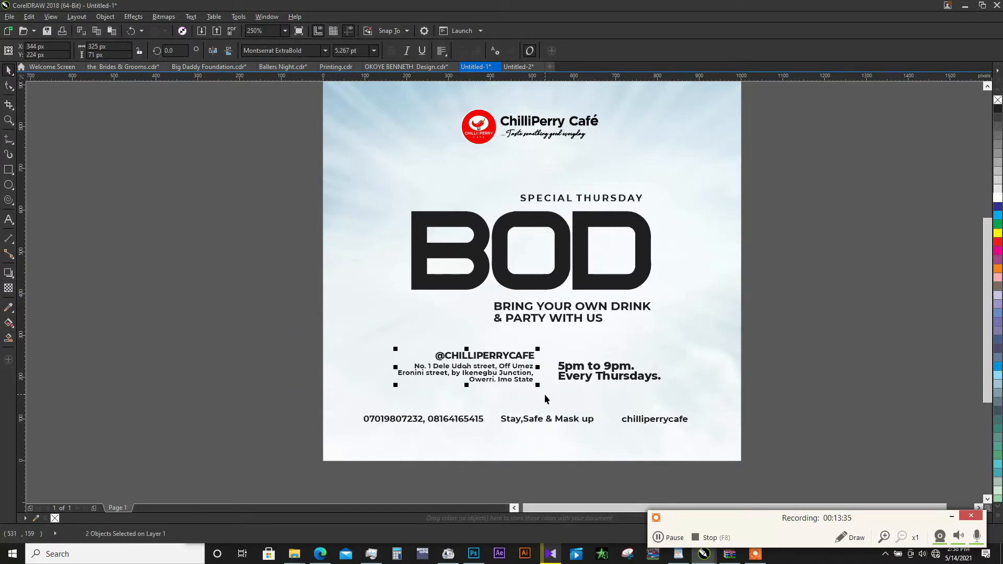
{"action": "key", "text": "ctrl+g"}
{"action": "left_click", "coordinate": [587, 373]}
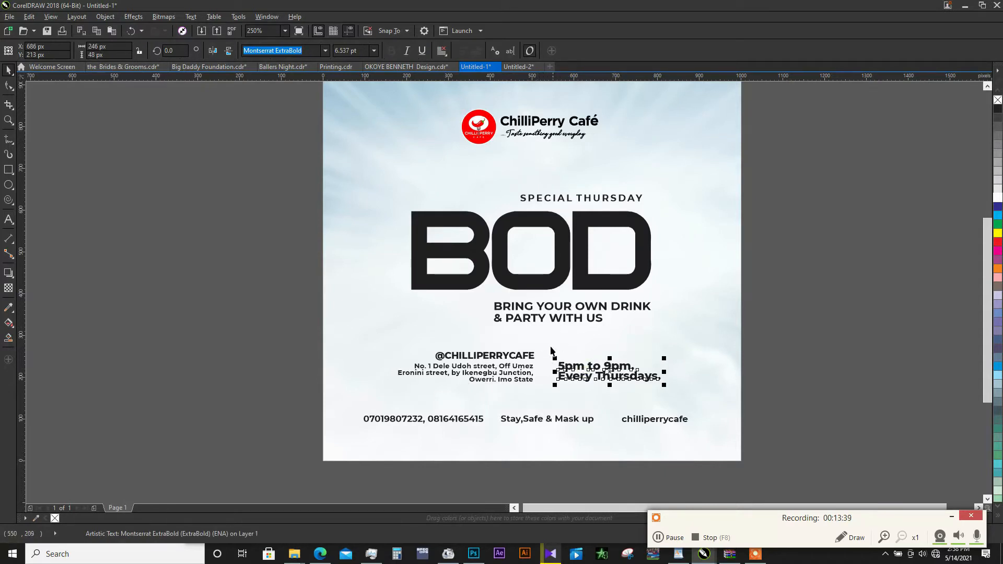
{"action": "left_click", "coordinate": [533, 371], "text": "shift"}
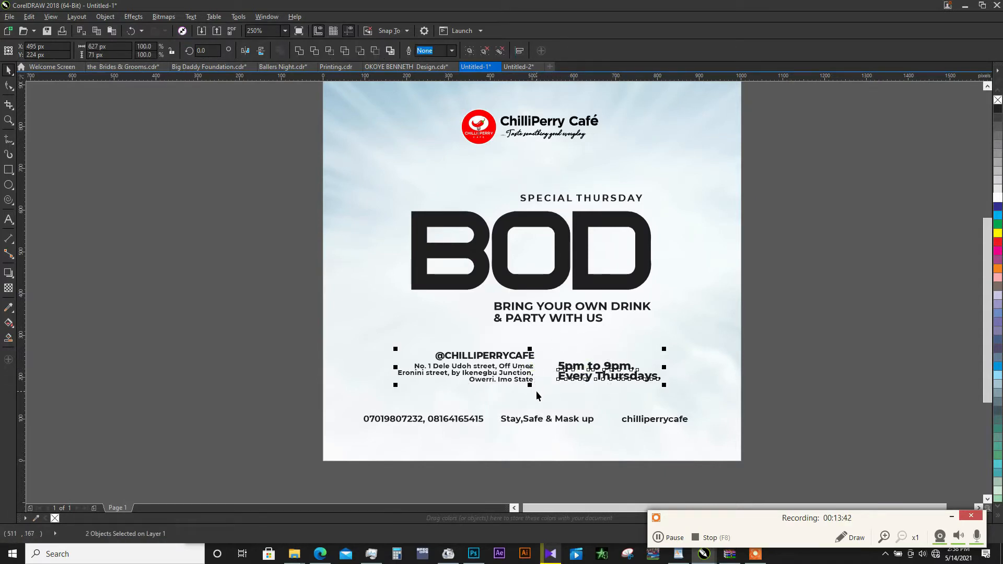
{"action": "key", "text": "c"}
{"action": "left_click", "coordinate": [776, 354]}
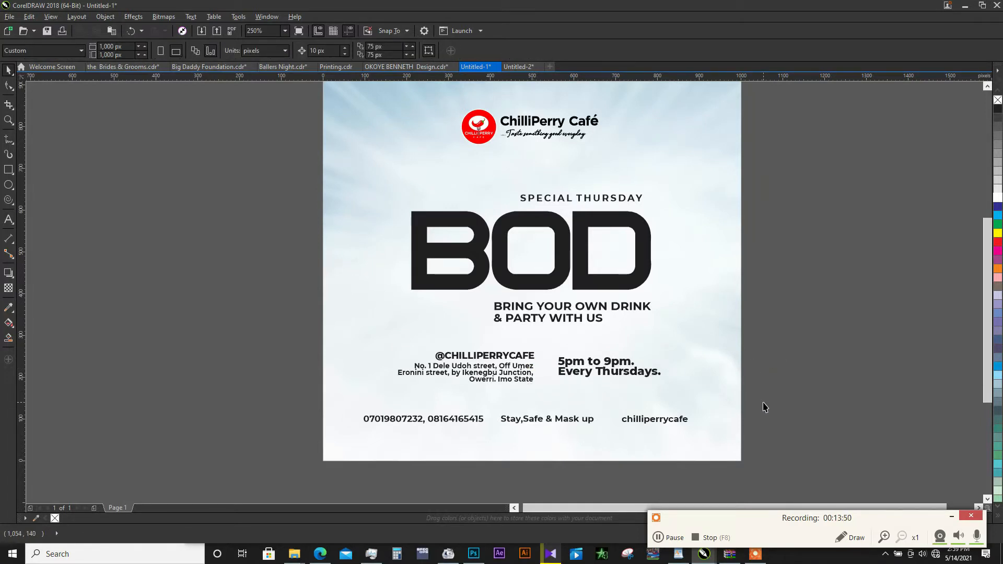
- Move the row with the phone numbers, "Stay,Safe & Mask up" and "chilliperrycafe" down to a Y position of about 82 px
{"action": "mouse_move", "coordinate": [764, 406]}
{"action": "left_mouse_down"}
{"action": "mouse_move", "coordinate": [444, 464]}
{"action": "mouse_move", "coordinate": [308, 457]}
{"action": "left_mouse_up"}
{"action": "mouse_move", "coordinate": [594, 420]}
{"action": "left_mouse_down"}
{"action": "mouse_move", "coordinate": [596, 430]}
{"action": "mouse_move", "coordinate": [587, 421]}
{"action": "left_mouse_up"}
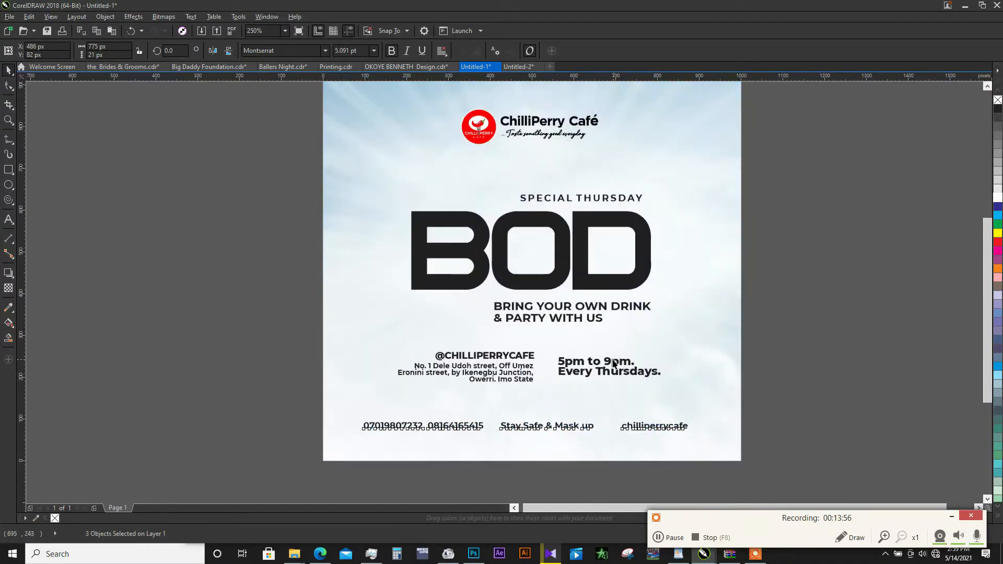
{"action": "left_click", "coordinate": [614, 363]}
- Draw a rectangle about 828 × 61 px around the row of three contact texts
{"action": "left_click", "coordinate": [8, 170]}
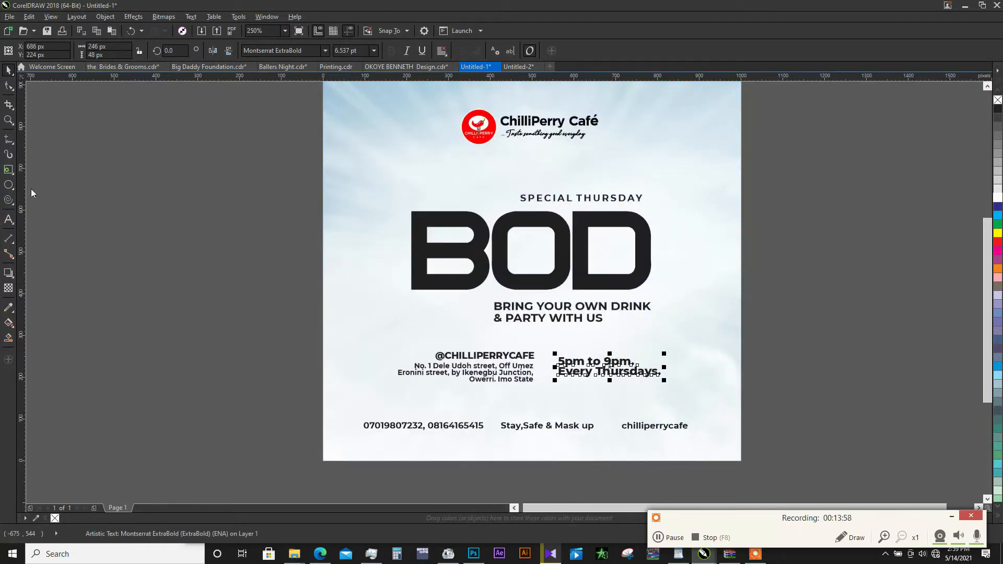
{"action": "left_click_drag", "start_coordinate": [353, 413], "coordinate": [698, 438]}
{"action": "key", "text": "space"}
{"action": "left_click_drag", "start_coordinate": [796, 391], "coordinate": [324, 469]}
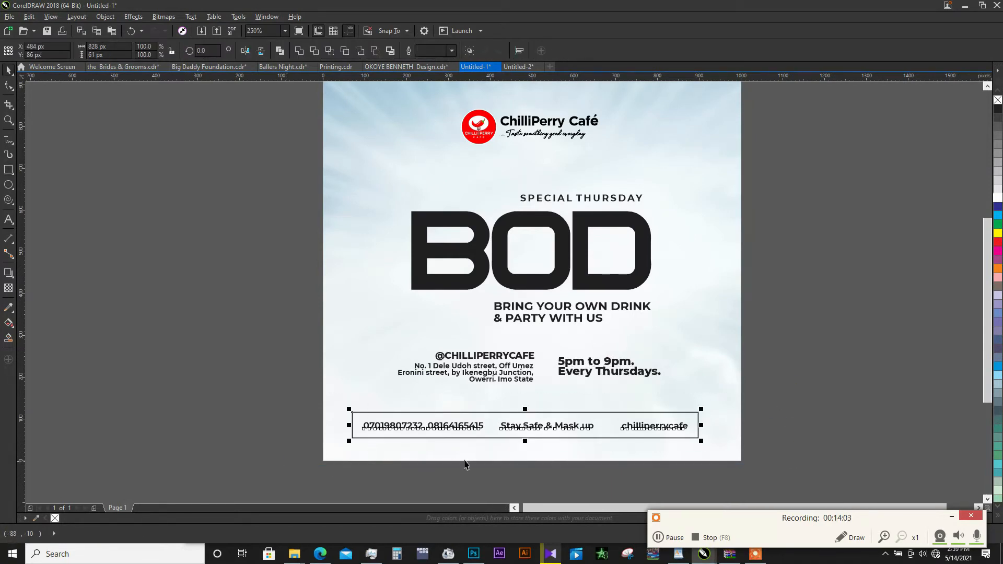
{"action": "key", "text": "c"}
{"action": "key", "text": "ctrl+z"}
- Group the three contact texts, then centre them horizontally and vertically in the rectangle and group both together
{"action": "left_click_drag", "start_coordinate": [788, 403], "coordinate": [357, 446]}
{"action": "key", "text": "ctrl+g"}
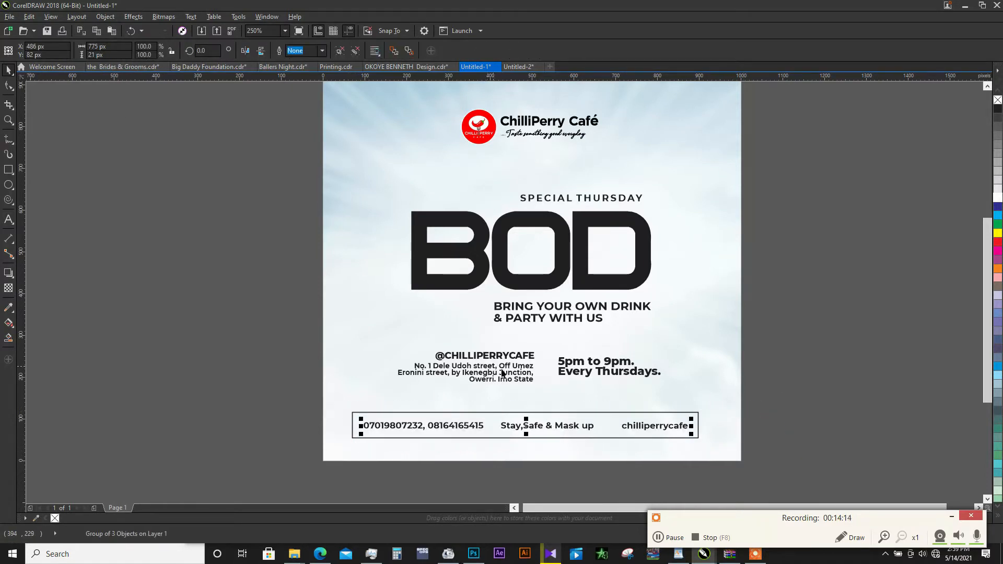
{"action": "left_click", "coordinate": [536, 418], "text": "shift"}
{"action": "key", "text": "c"}
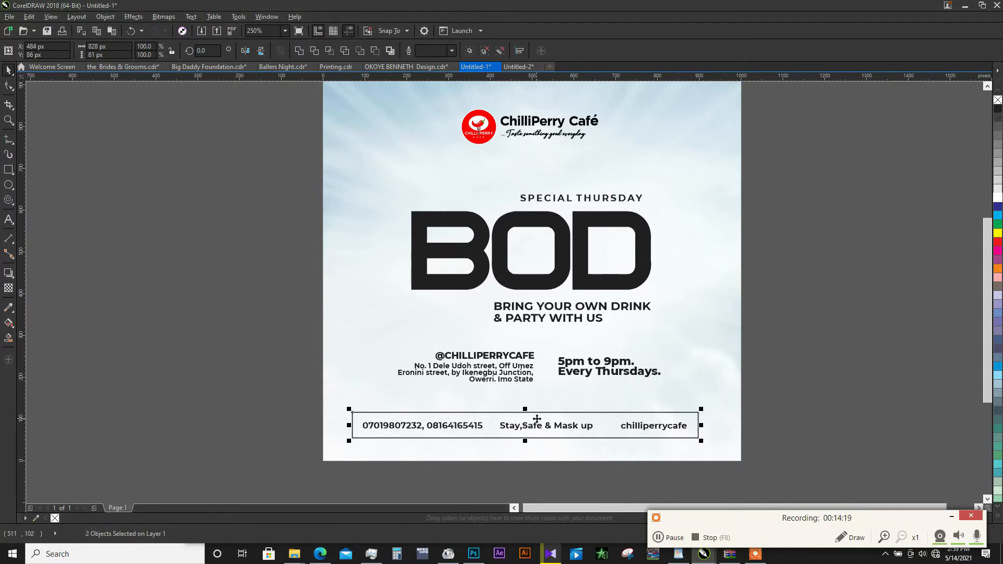
{"action": "key", "text": "e"}
{"action": "key", "text": "ctrl+g"}
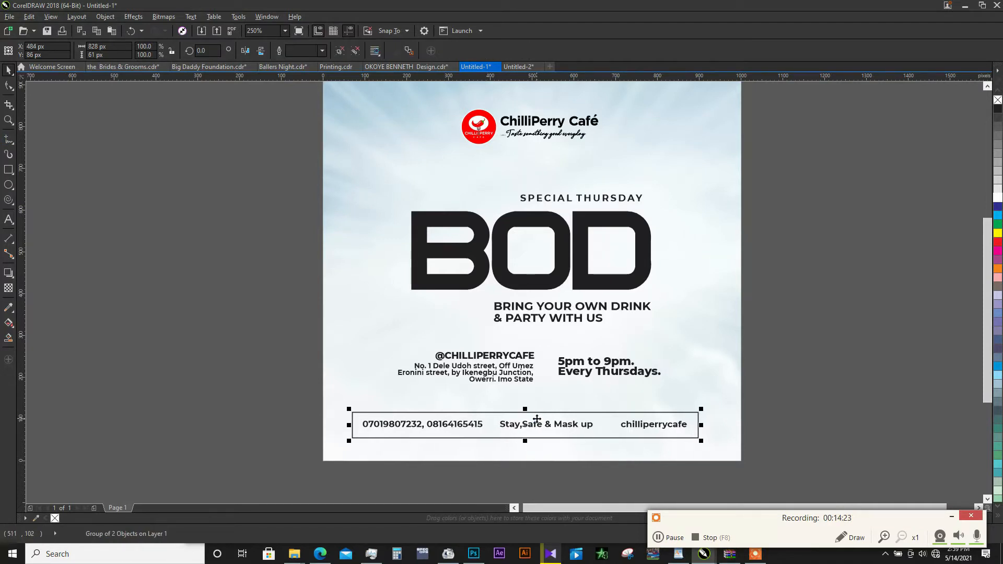
- Centre the framed contact row horizontally on the 1000 px sky background
{"action": "left_click", "coordinate": [580, 454], "text": "shift"}
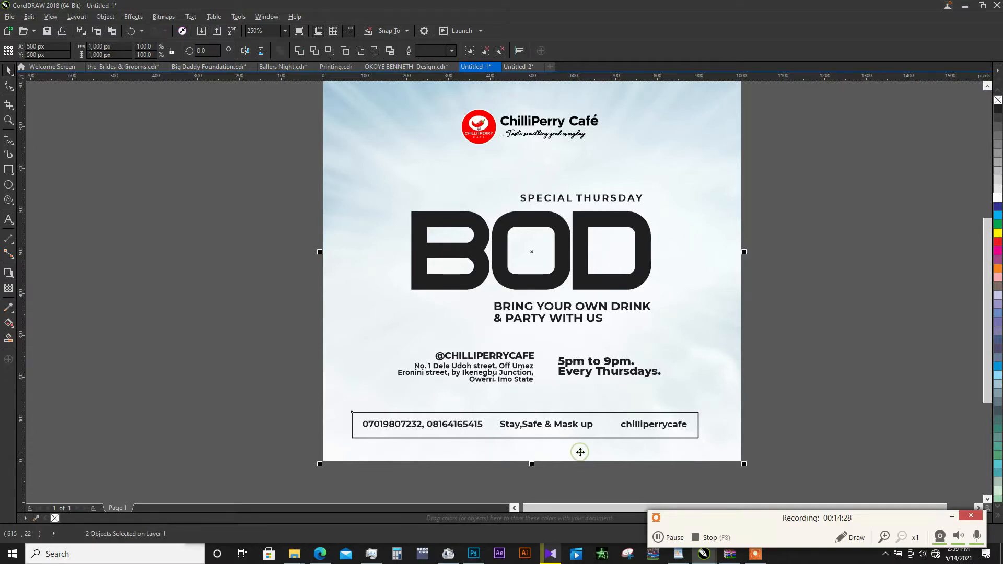
{"action": "key", "text": "c"}
{"action": "left_click", "coordinate": [599, 488]}
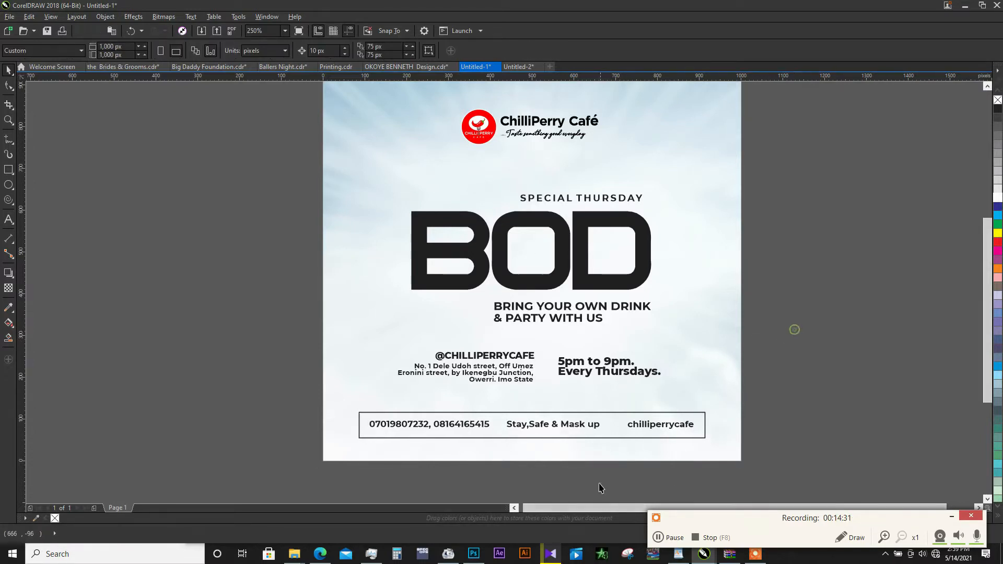
{"action": "left_click", "coordinate": [605, 435]}
{"action": "left_click", "coordinate": [181, 143]}
{"action": "scroll", "coordinate": [463, 293], "scroll_direction": "down", "scroll_amount": 1}
{"action": "scroll", "coordinate": [511, 245], "scroll_direction": "up", "scroll_amount": 1}
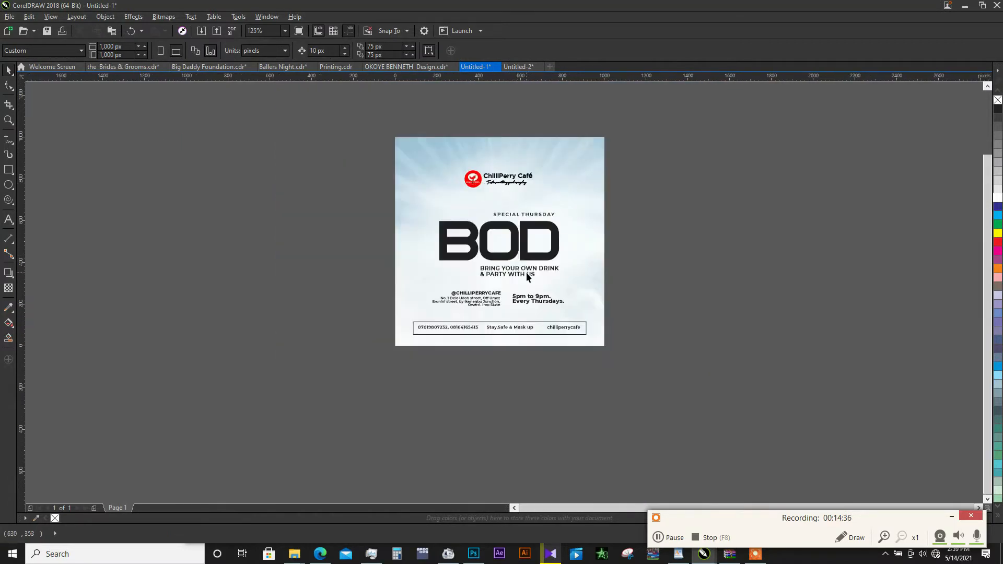
{"action": "scroll", "coordinate": [526, 272], "scroll_direction": "down", "scroll_amount": 1}
{"action": "scroll", "coordinate": [559, 245], "scroll_direction": "up", "scroll_amount": 1}
{"action": "left_click", "coordinate": [598, 388]}
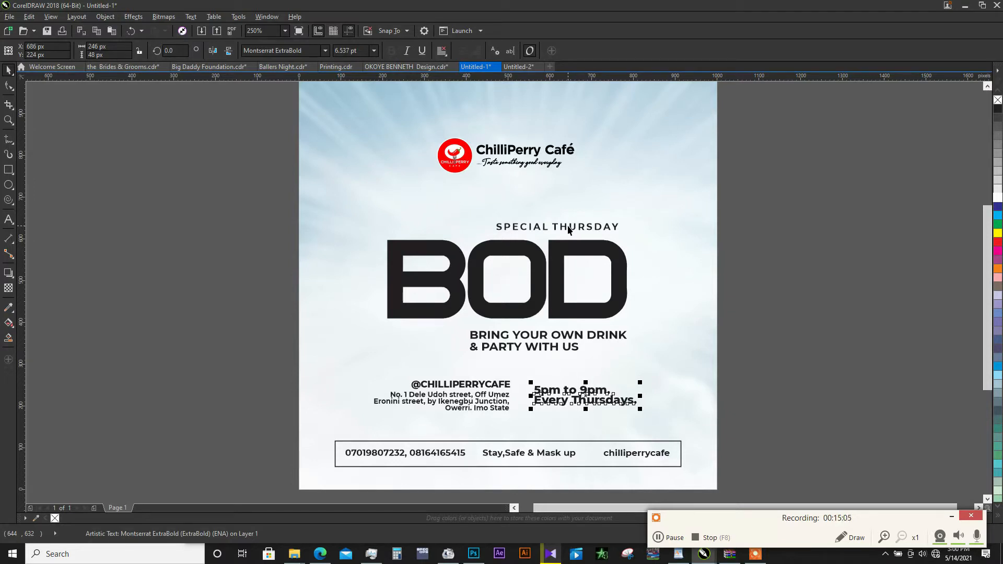
- Sample the red of the ChilliPerry logo circle into the document palette and fill the BOD text with it
{"action": "left_click", "coordinate": [479, 261]}
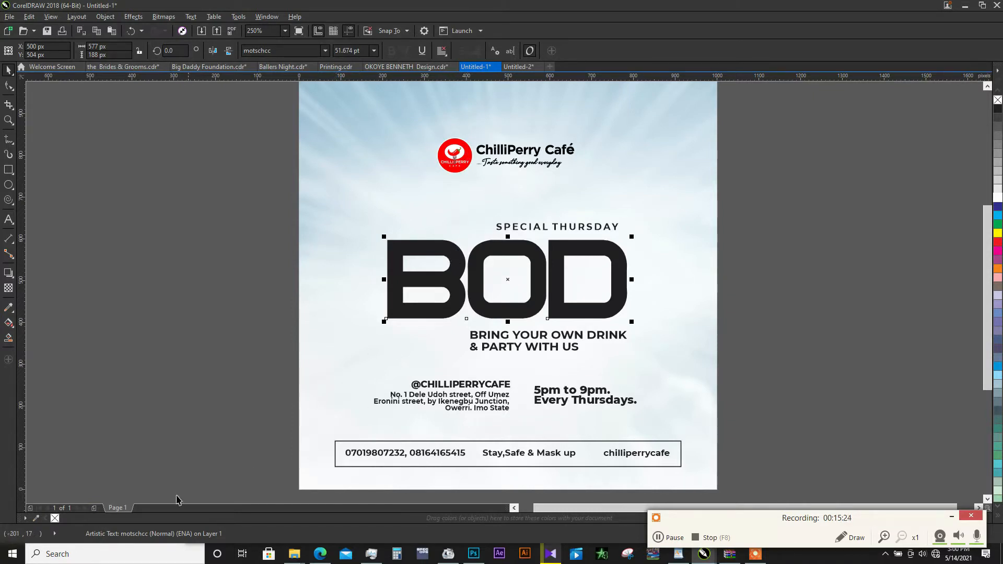
{"action": "left_click", "coordinate": [36, 520]}
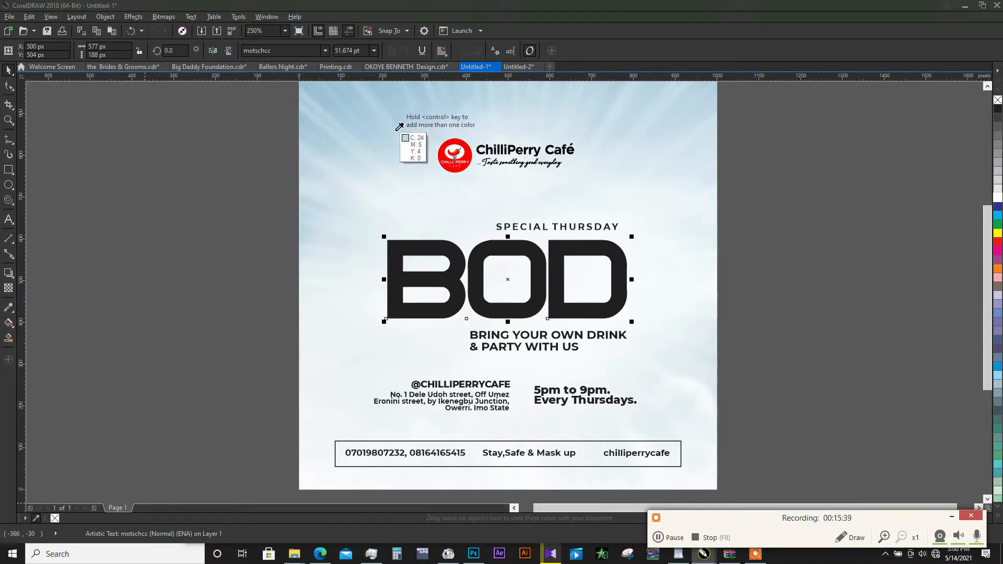
{"action": "left_click", "coordinate": [469, 151]}
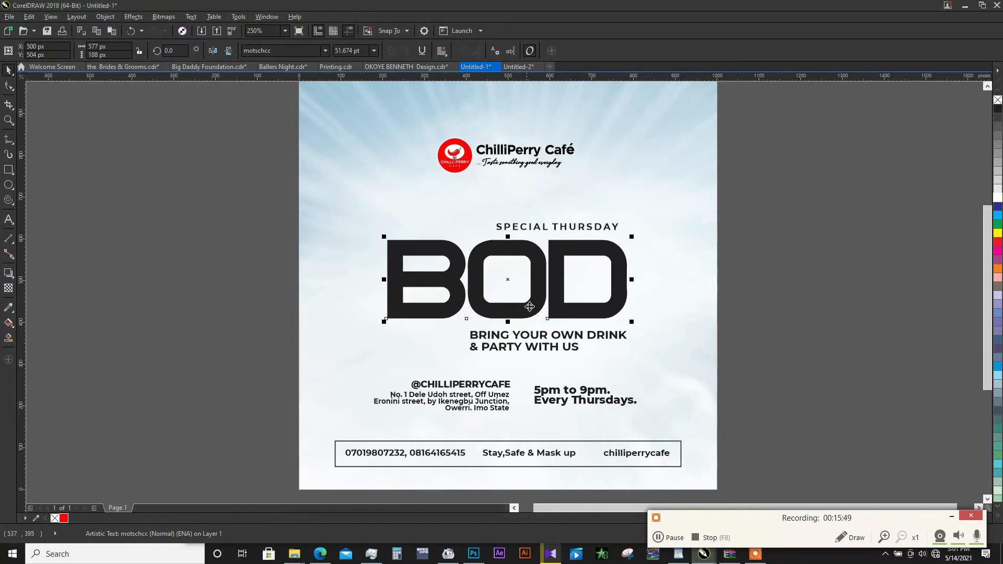
{"action": "left_click", "coordinate": [64, 518]}
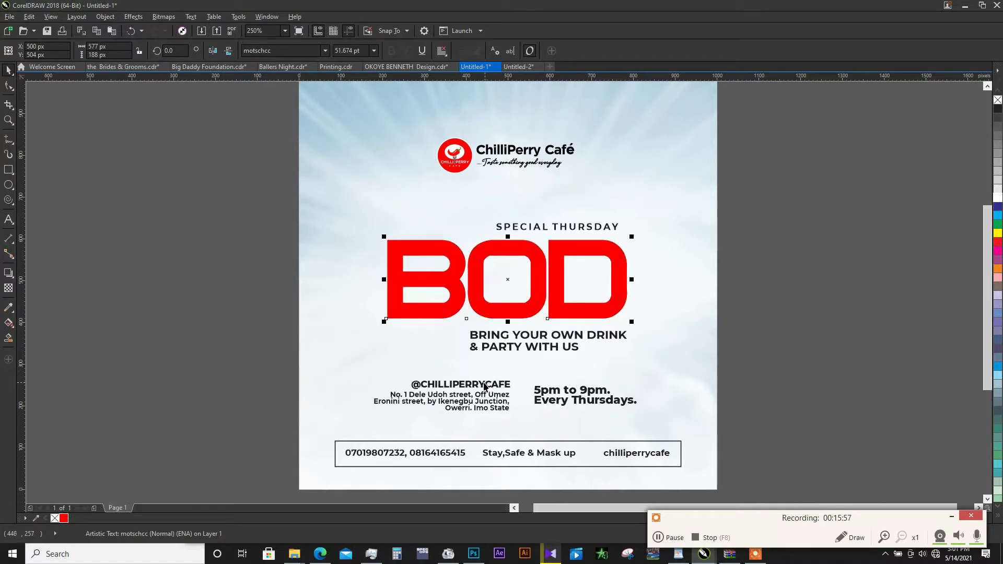
- Place a copy of the red BOD text slightly higher, at Y 512 px, and fill the original underneath with pale grey
{"action": "scroll", "coordinate": [494, 334], "scroll_direction": "up", "scroll_amount": 1}
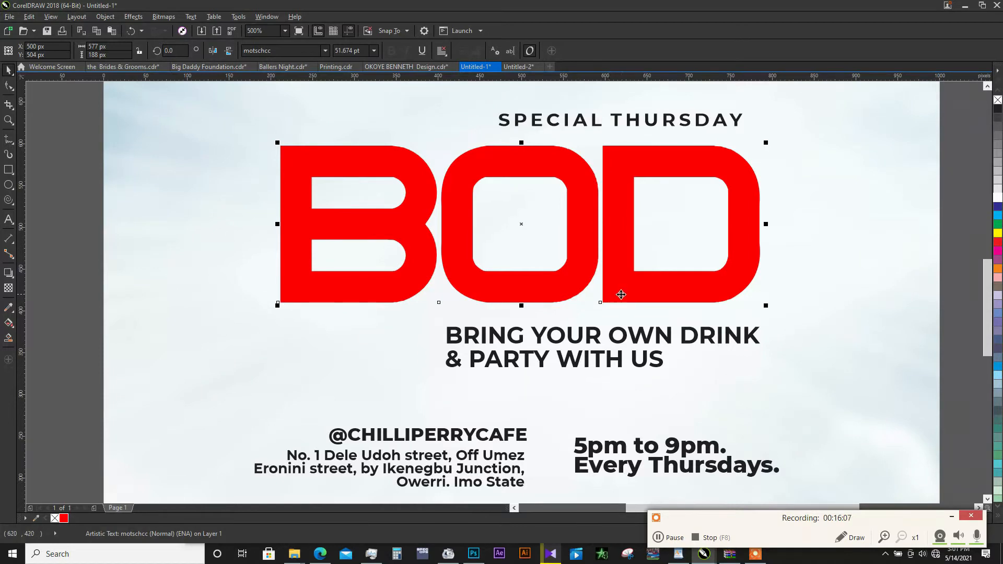
{"action": "scroll", "coordinate": [621, 294], "scroll_direction": "up", "scroll_amount": 1}
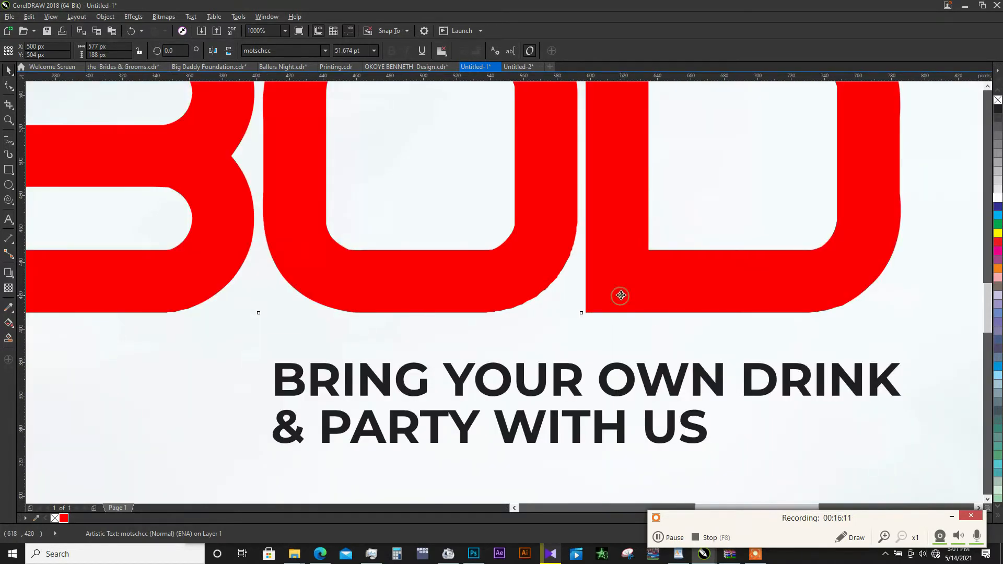
{"action": "left_click_drag", "start_coordinate": [621, 294], "coordinate": [619, 286]}
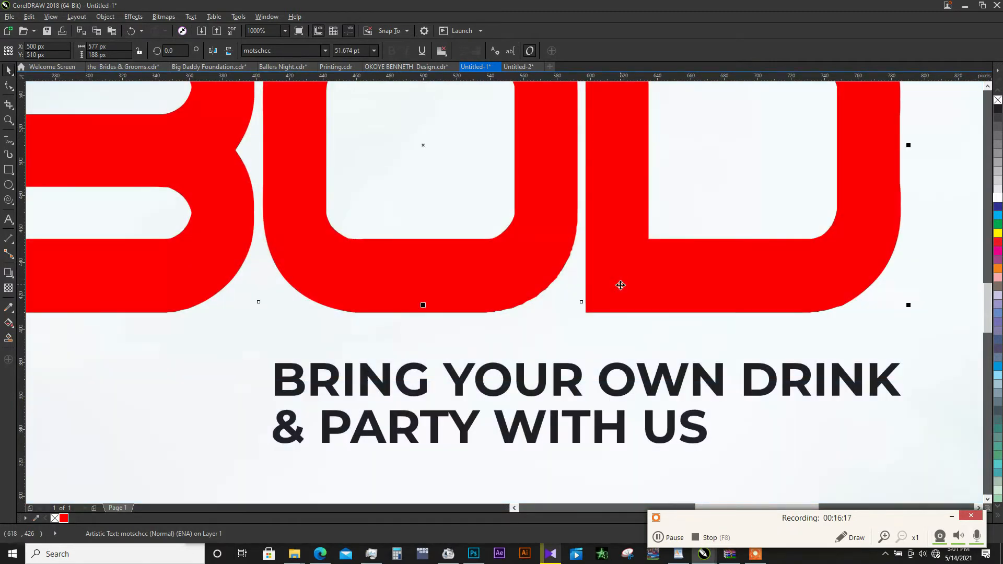
{"action": "left_click", "coordinate": [614, 312]}
{"action": "left_click", "coordinate": [996, 188]}
{"action": "left_click_drag", "start_coordinate": [678, 300], "coordinate": [687, 284]}
{"action": "scroll", "coordinate": [606, 325], "scroll_direction": "down", "scroll_amount": 3}
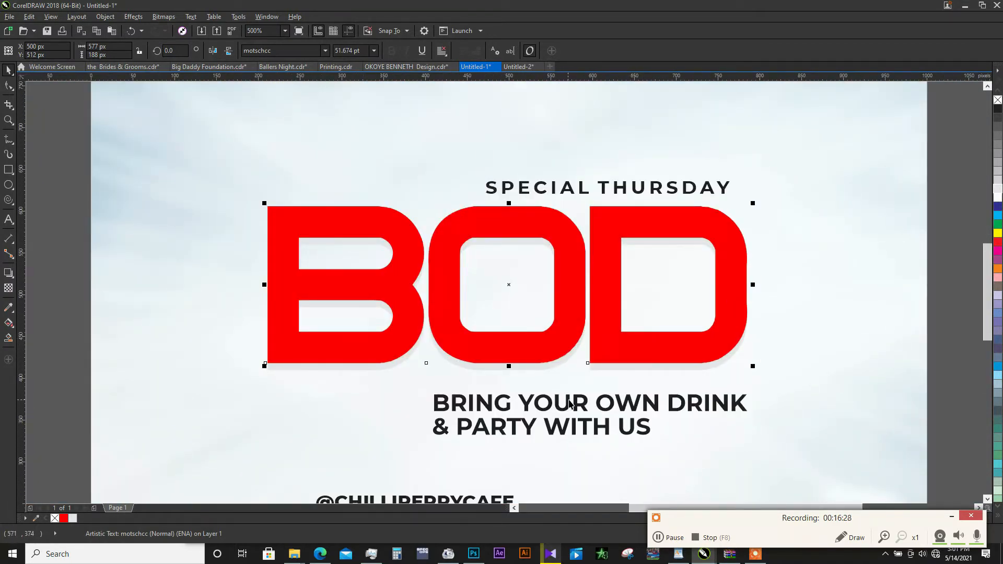
{"action": "key", "text": "ctrl+z"}
- Give the pale grey BOD copy a drop shadow from the Flat Bottom Left preset, offset about 2 px across and -8 px down
{"action": "left_click", "coordinate": [4, 276]}
{"action": "left_click", "coordinate": [23, 54]}
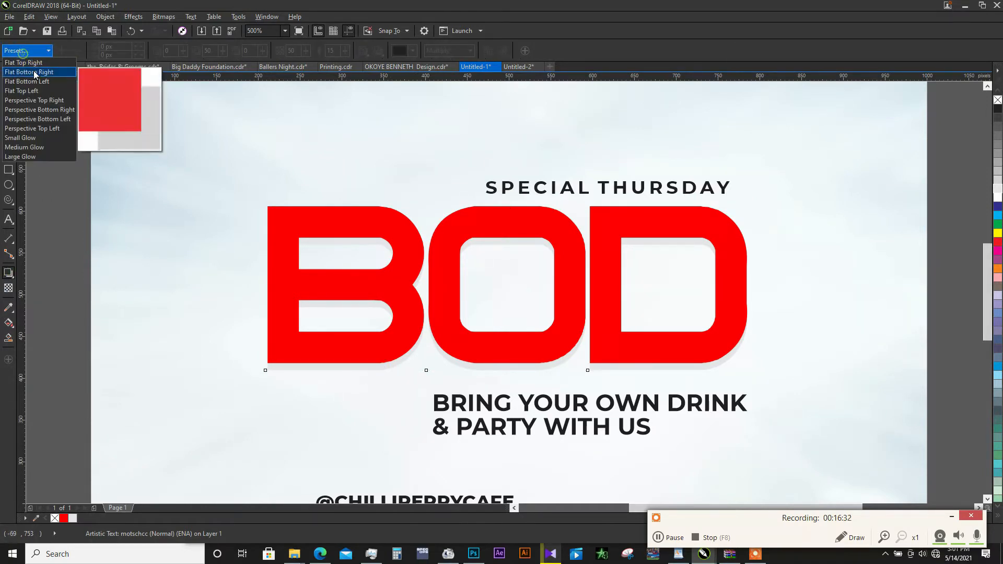
{"action": "left_click", "coordinate": [34, 78]}
{"action": "scroll", "coordinate": [597, 364], "scroll_direction": "down", "scroll_amount": 2}
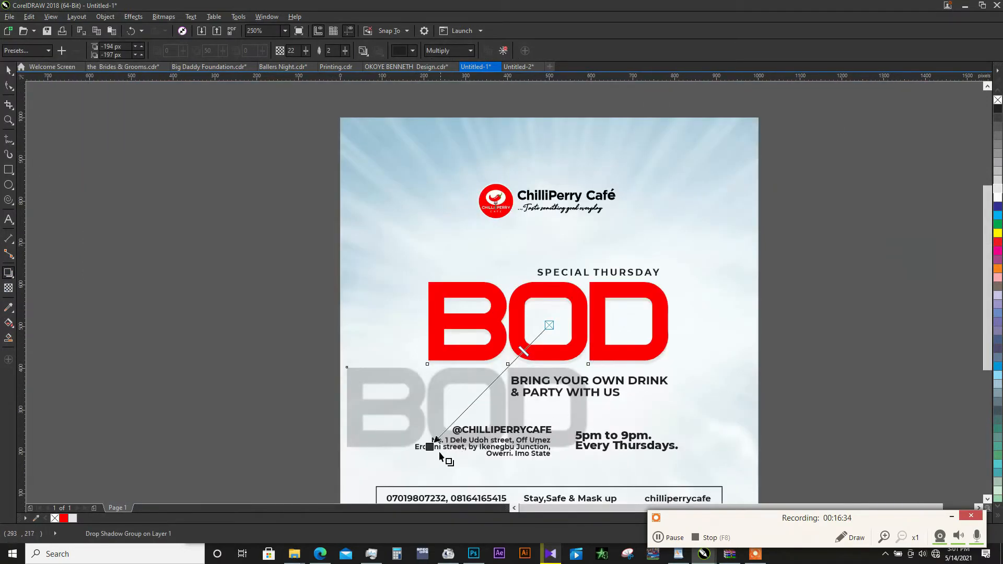
{"action": "left_click_drag", "start_coordinate": [428, 447], "coordinate": [562, 367]}
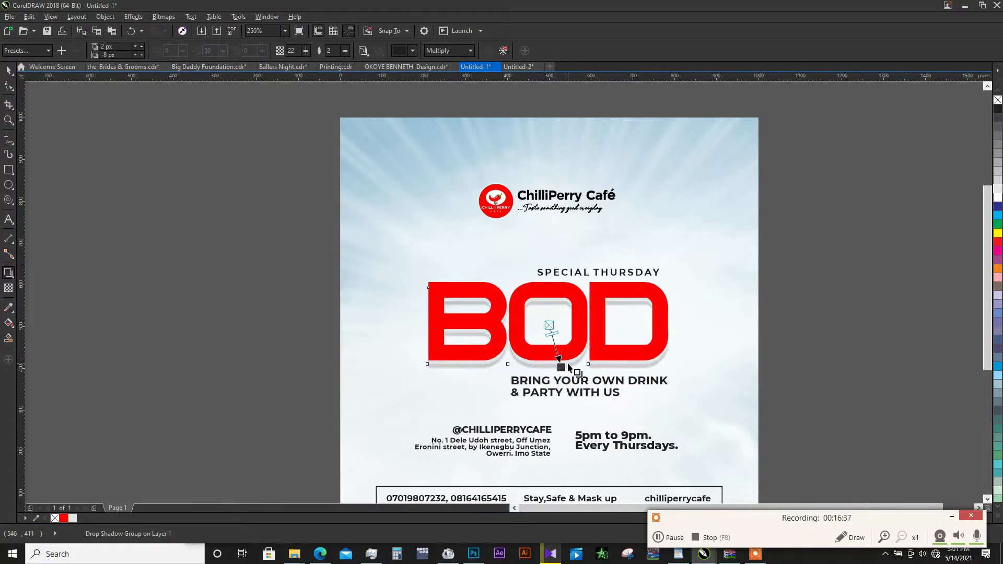
- Set the BOD drop shadow's opacity to 30 and its feathering to 10
{"action": "scroll", "coordinate": [567, 364], "scroll_direction": "up", "scroll_amount": 2}
{"action": "type", "text": "30"}
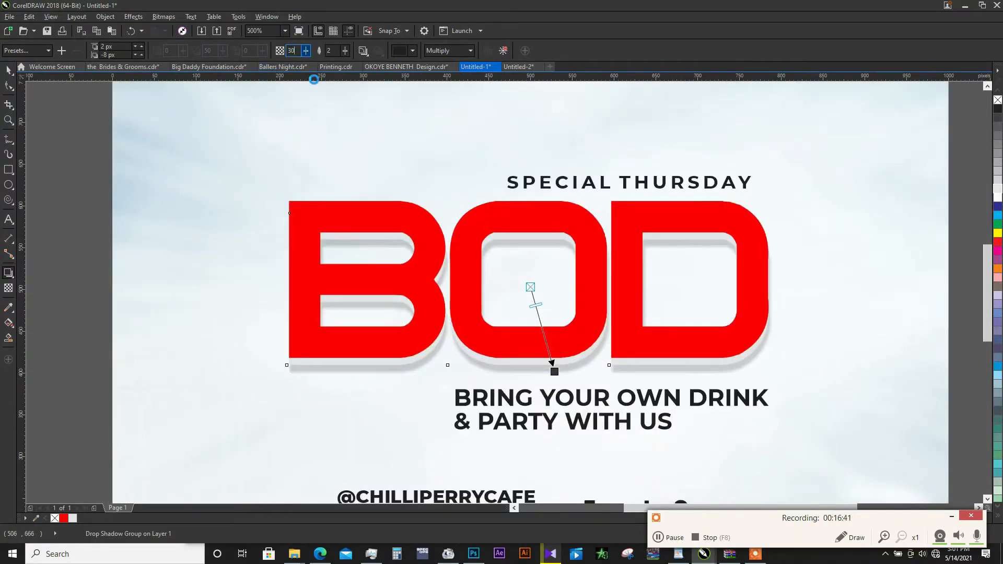
{"action": "key", "text": "Return"}
{"action": "type", "text": "10"}
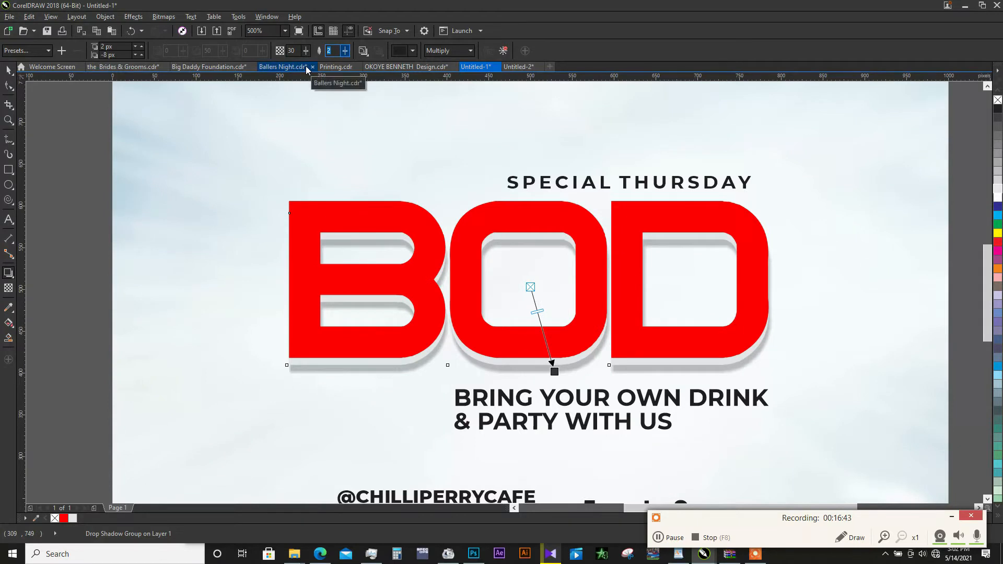
{"action": "key", "text": "Return"}
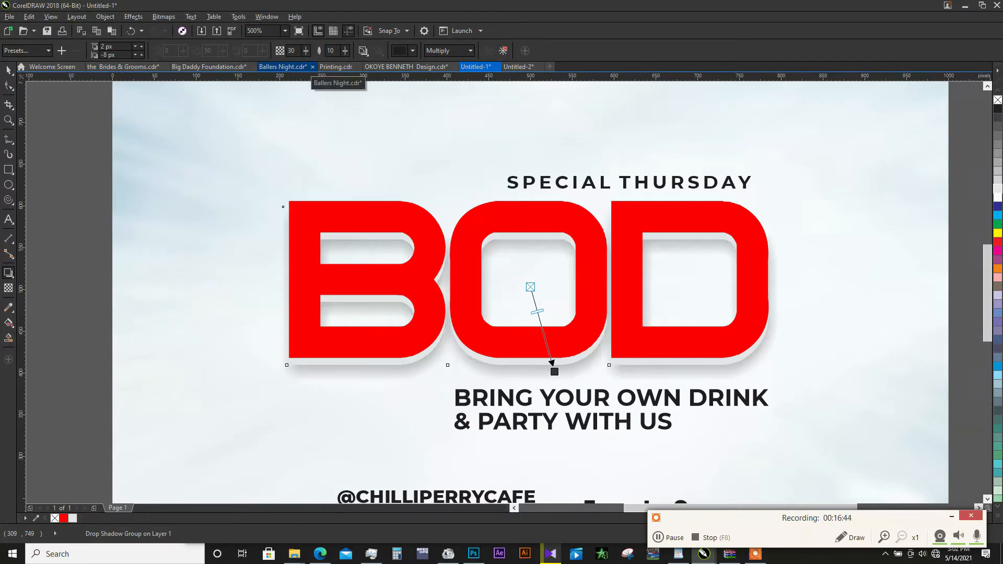
- Change the feathering direction and the feathering edge style of the BOD drop shadow
{"action": "left_click", "coordinate": [363, 50]}
{"action": "left_click", "coordinate": [380, 89]}
{"action": "left_click", "coordinate": [379, 51]}
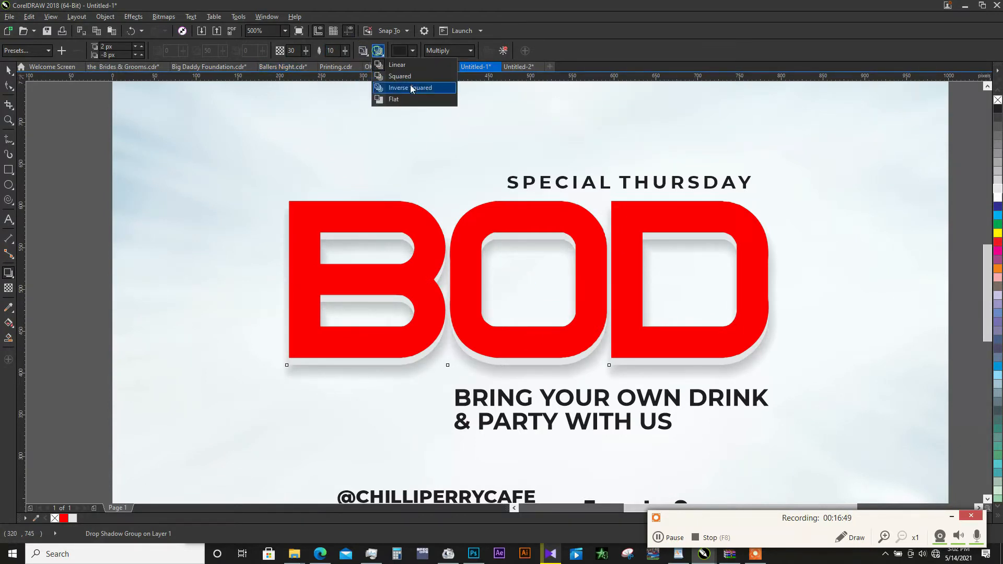
{"action": "left_click", "coordinate": [386, 81]}
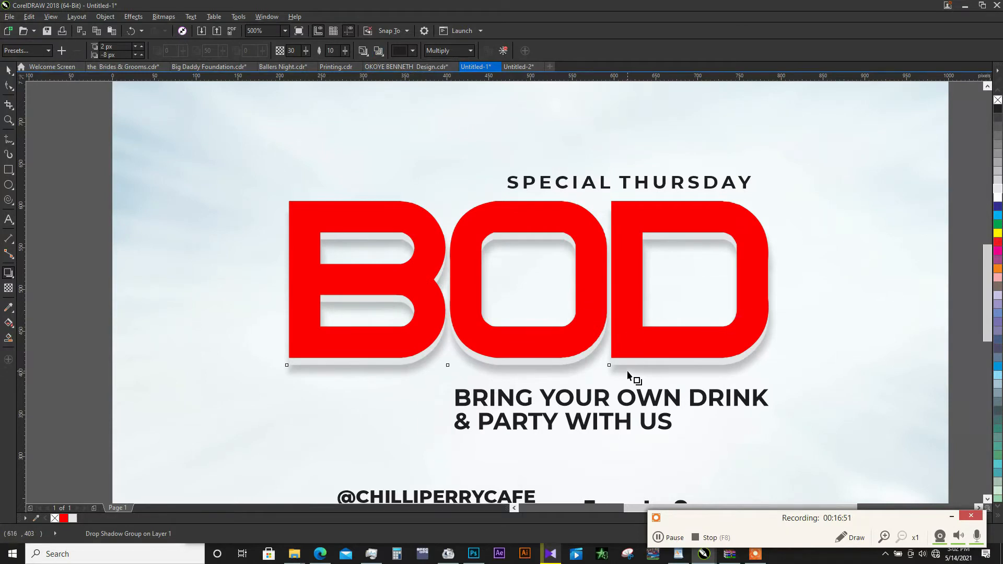
- Place another copy of the red BOD text about 6 px higher, at Y 518 px, and give it a pale grey outline
{"action": "key", "text": "space"}
{"action": "scroll", "coordinate": [492, 356], "scroll_direction": "down", "scroll_amount": 1}
{"action": "left_click", "coordinate": [650, 293]}
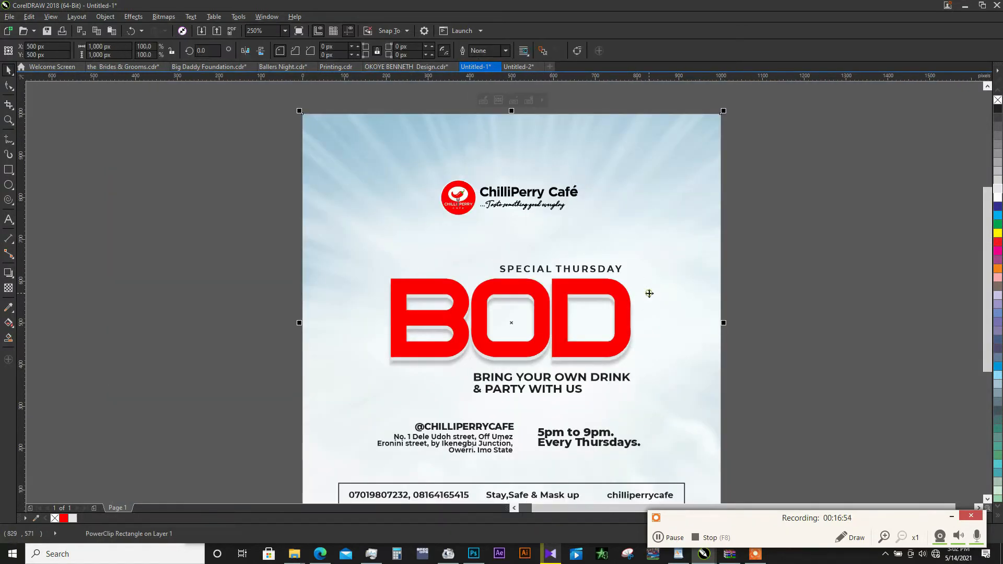
{"action": "left_click", "coordinate": [612, 313]}
{"action": "left_click", "coordinate": [617, 311]}
{"action": "scroll", "coordinate": [518, 299], "scroll_direction": "up", "scroll_amount": 1}
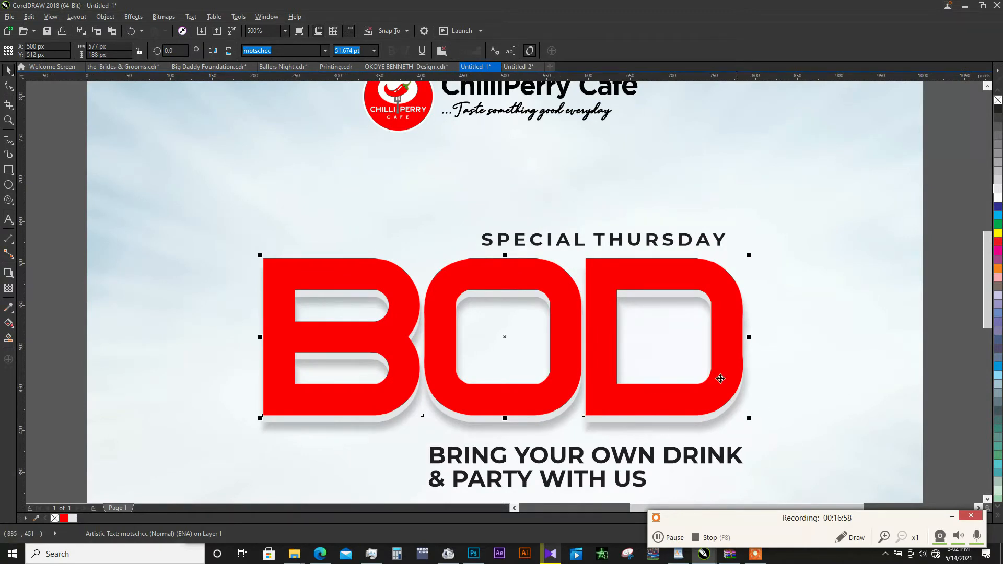
{"action": "left_click", "coordinate": [575, 321]}
{"action": "left_click_drag", "start_coordinate": [575, 321], "coordinate": [575, 315]}
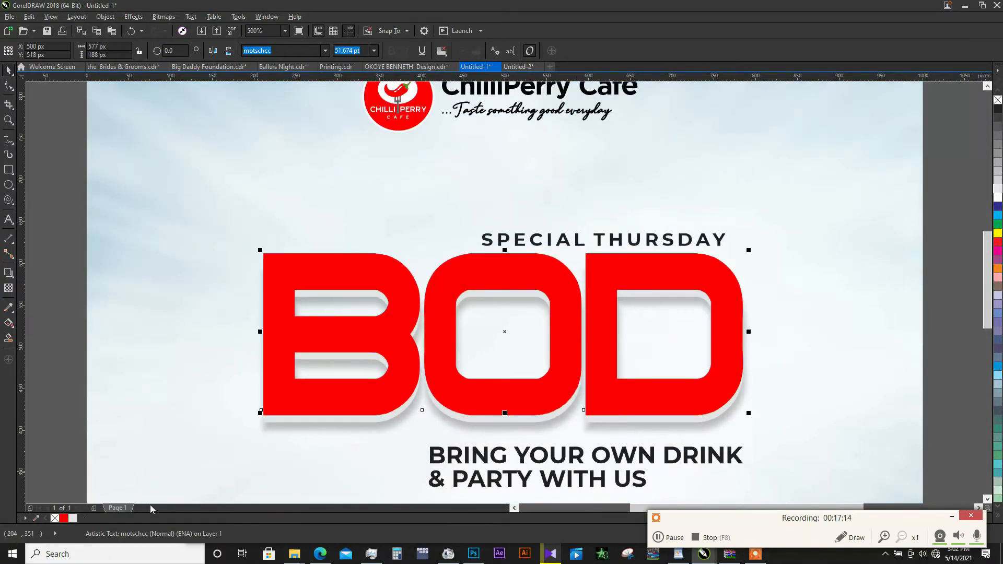
{"action": "right_click", "coordinate": [74, 520]}
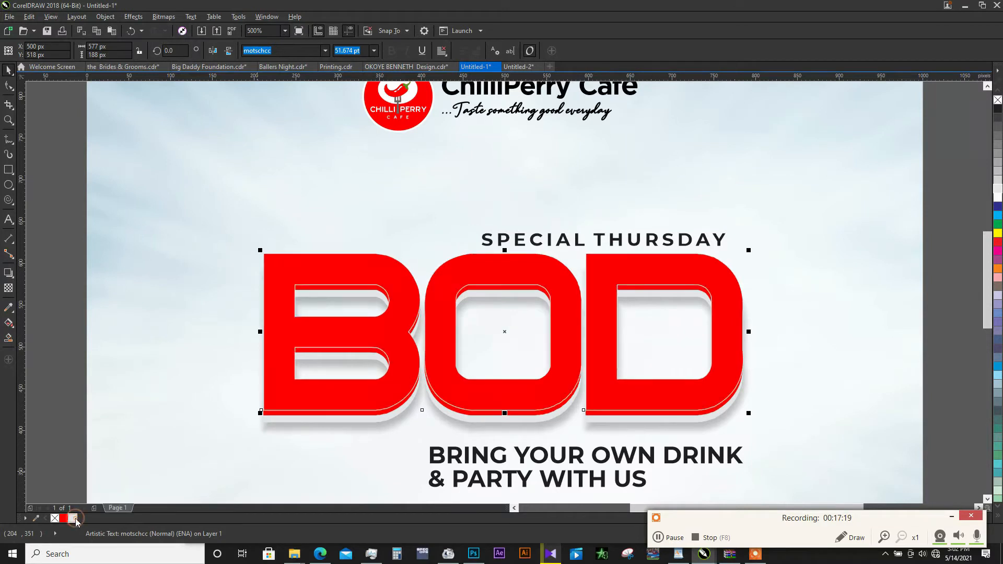
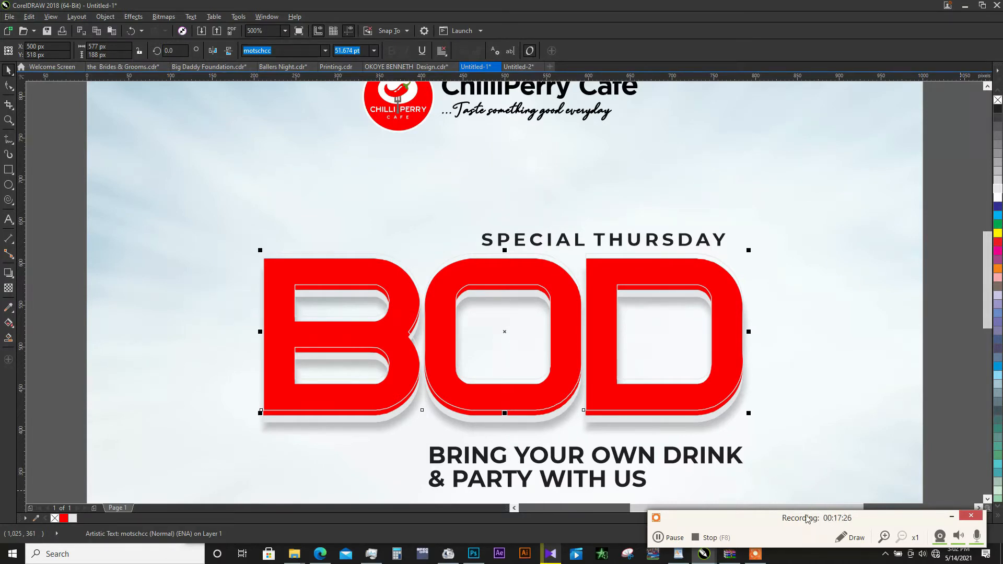
- Set the outline width of the uppermost BOD copy to 1 pt
{"action": "left_click_drag", "start_coordinate": [808, 519], "coordinate": [185, 563]}
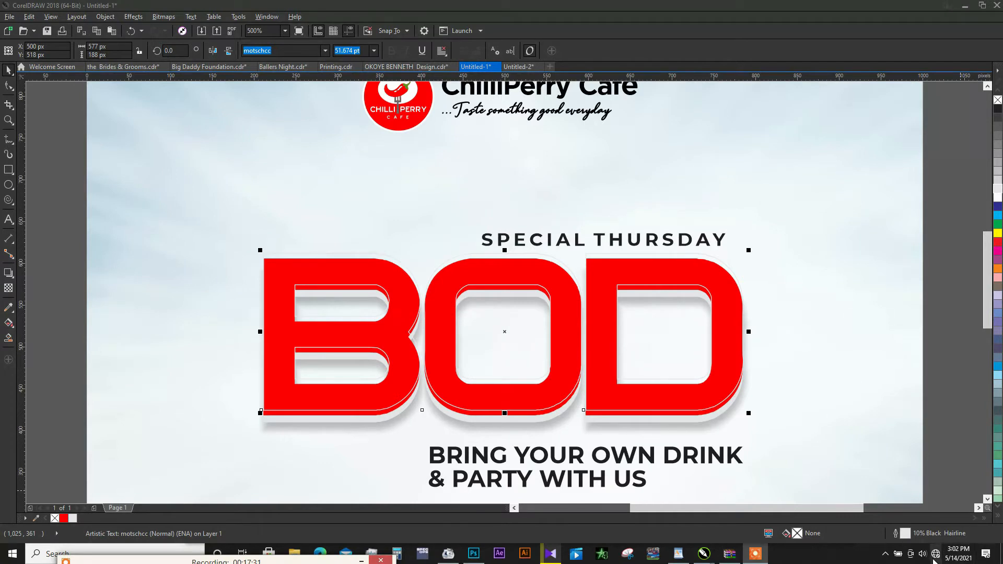
{"action": "double_click", "coordinate": [905, 533]}
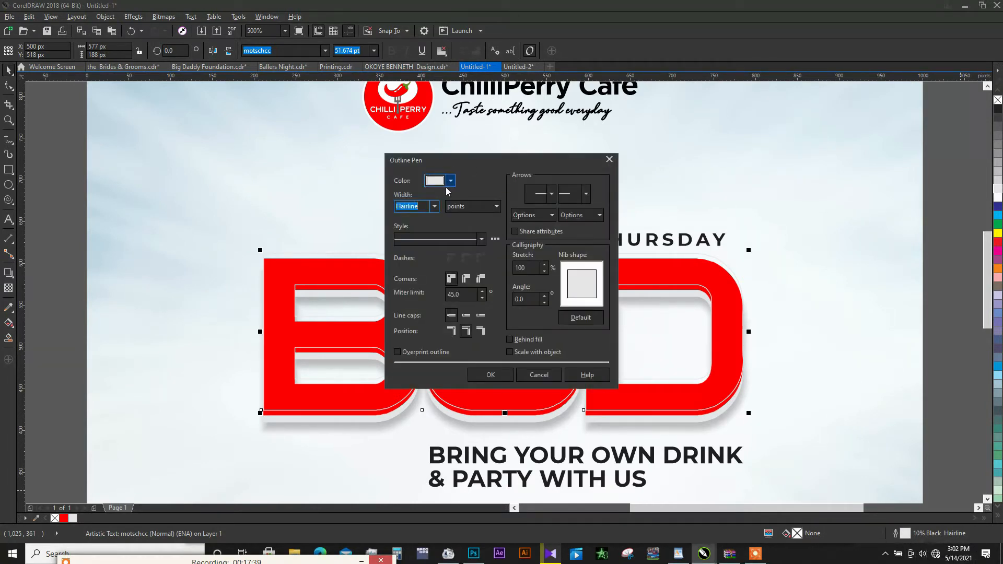
{"action": "left_click", "coordinate": [433, 208]}
{"action": "left_click", "coordinate": [417, 249]}
{"action": "left_click", "coordinate": [502, 375]}
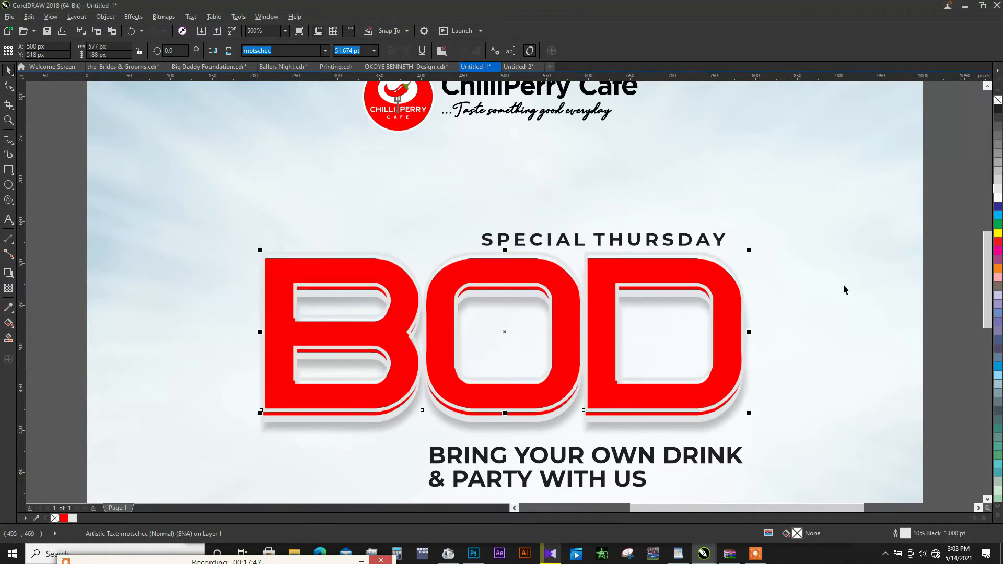
- Convert the outlined BOD copy to a 300 dpi bitmap in RGB Color (24-bit) mode
{"action": "left_click", "coordinate": [164, 17]}
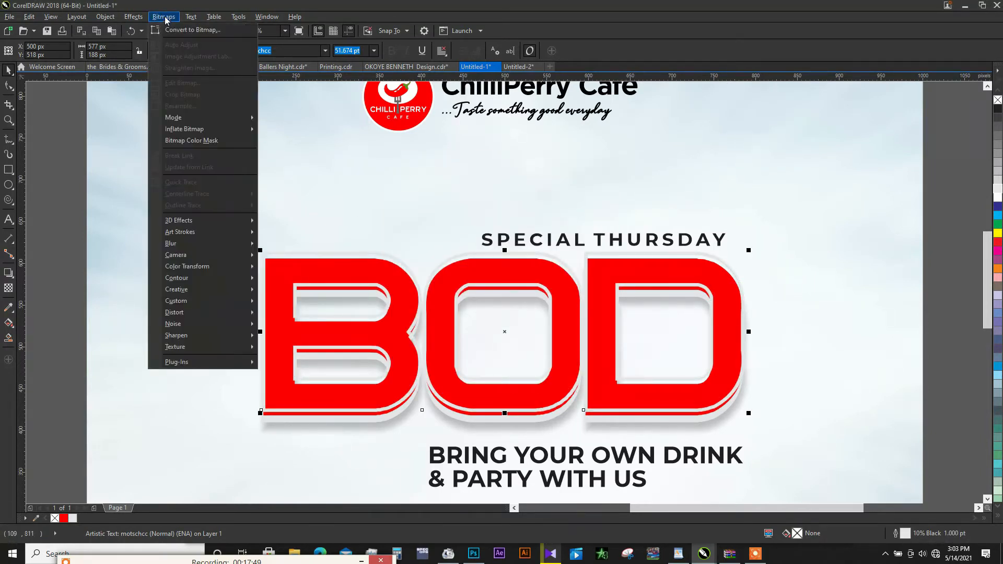
{"action": "left_click", "coordinate": [178, 32]}
{"action": "left_click", "coordinate": [522, 248]}
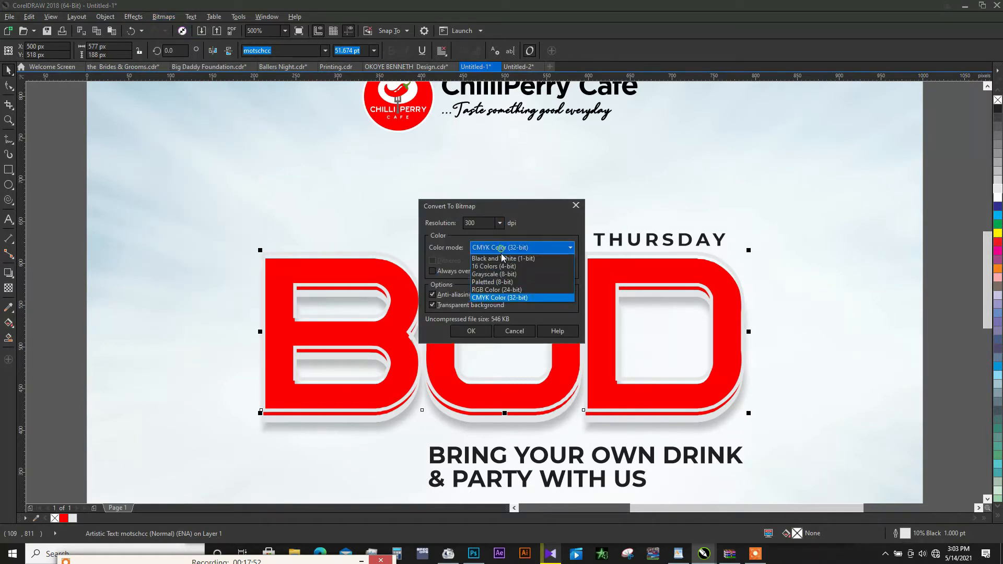
{"action": "left_click", "coordinate": [501, 291]}
{"action": "left_click", "coordinate": [471, 331]}
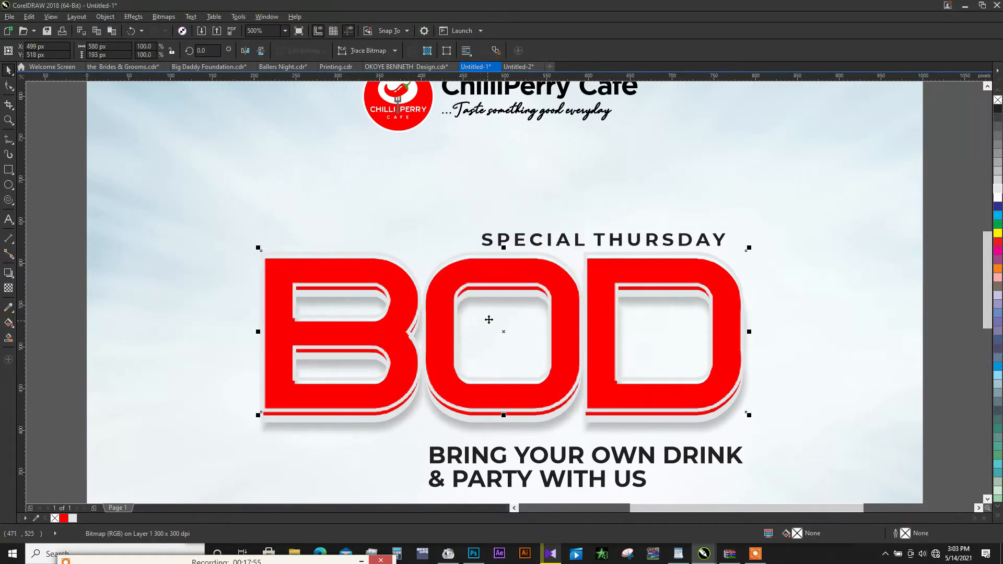
- Apply a Gaussian Blur with a radius of about 3.4 pixels to the BOD outline bitmap and nudge it down to Y 516 px
{"action": "left_click", "coordinate": [163, 17]}
{"action": "mouse_move", "coordinate": [206, 244]}
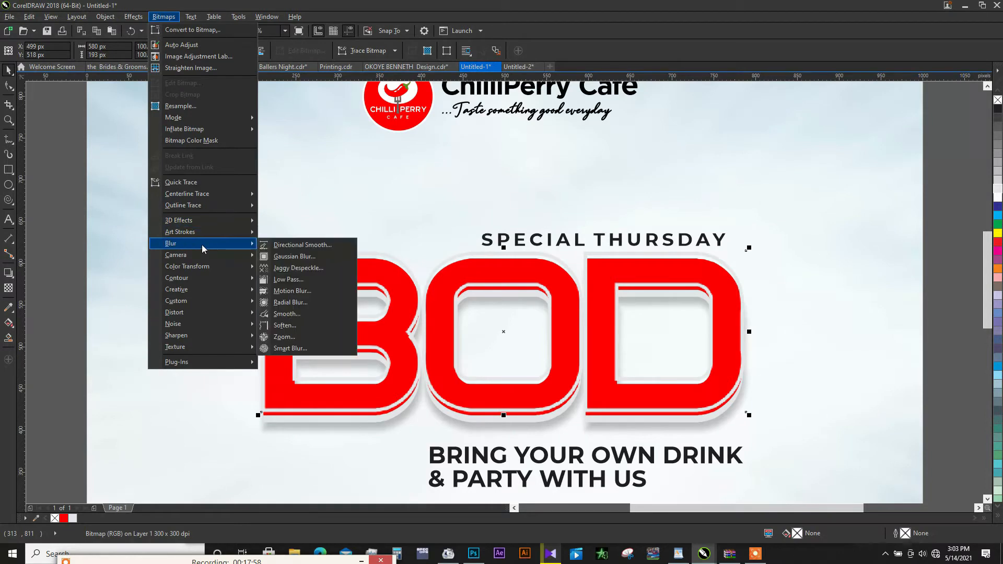
{"action": "left_click", "coordinate": [315, 257]}
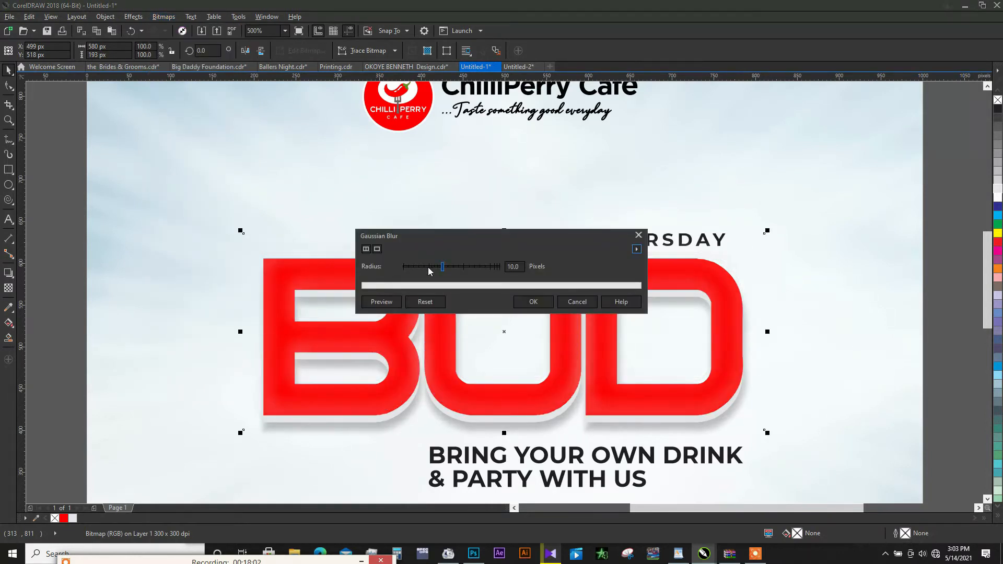
{"action": "left_click", "coordinate": [426, 269]}
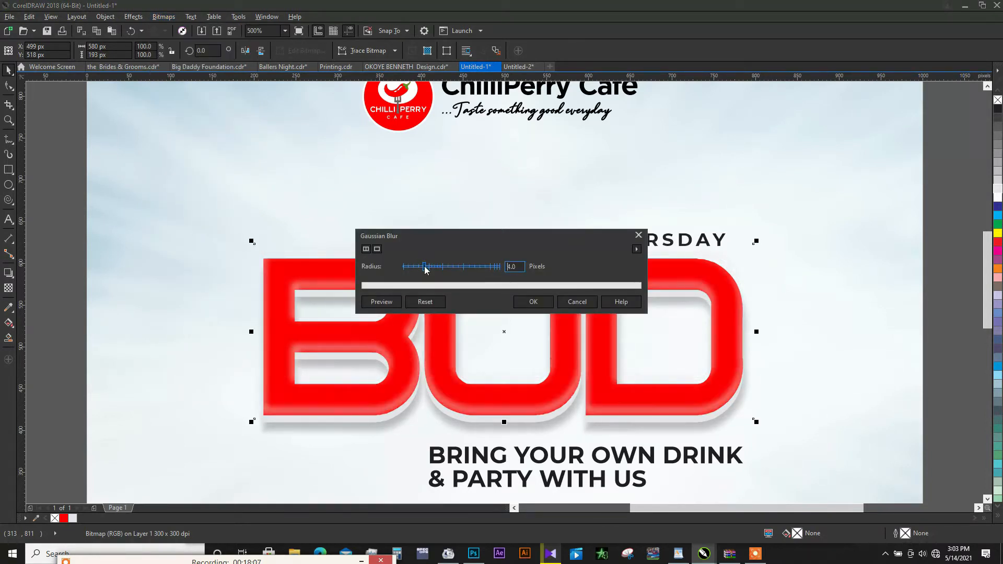
{"action": "left_click_drag", "start_coordinate": [420, 270], "coordinate": [423, 270]}
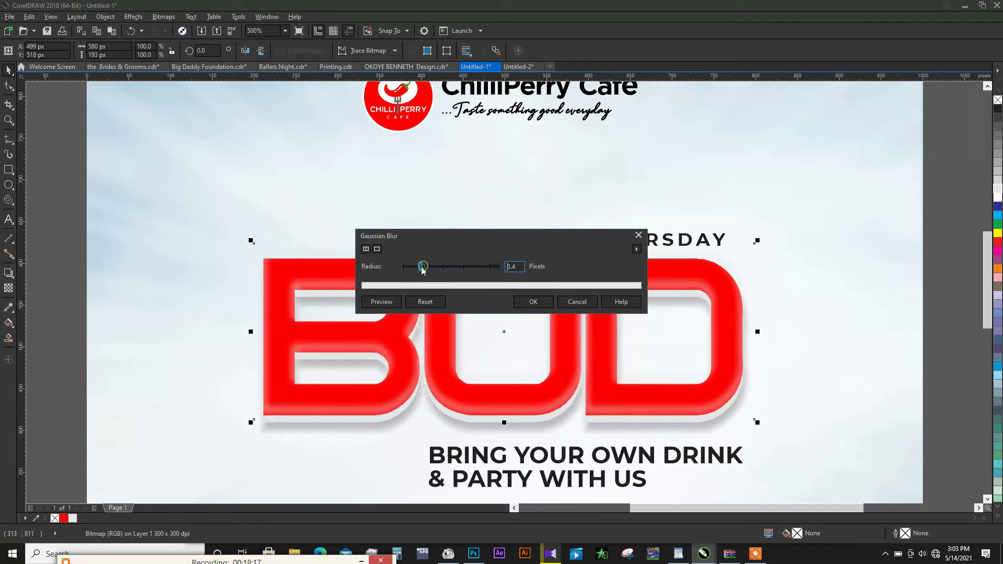
{"action": "left_click", "coordinate": [532, 301]}
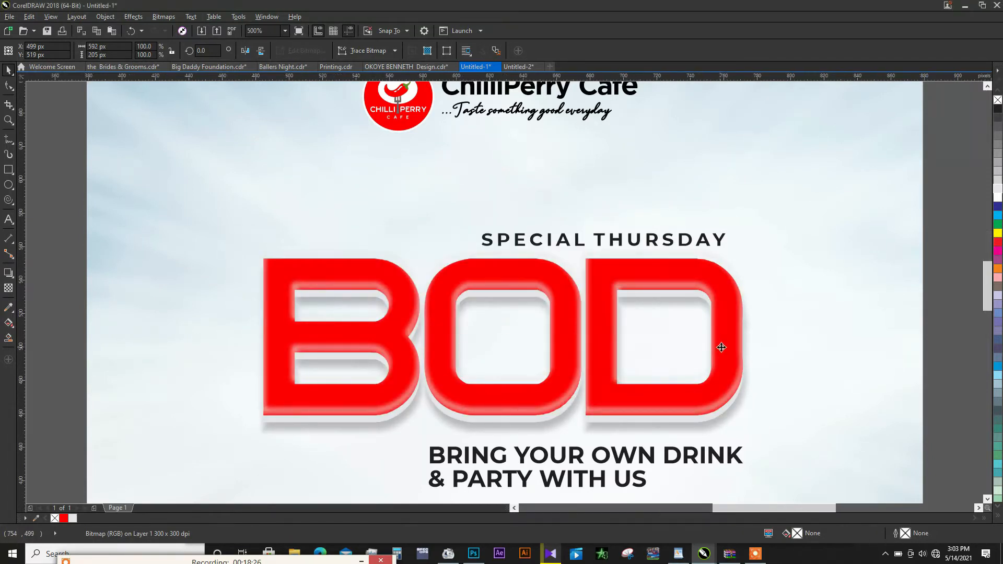
{"action": "scroll", "coordinate": [721, 347], "scroll_direction": "up", "scroll_amount": 3}
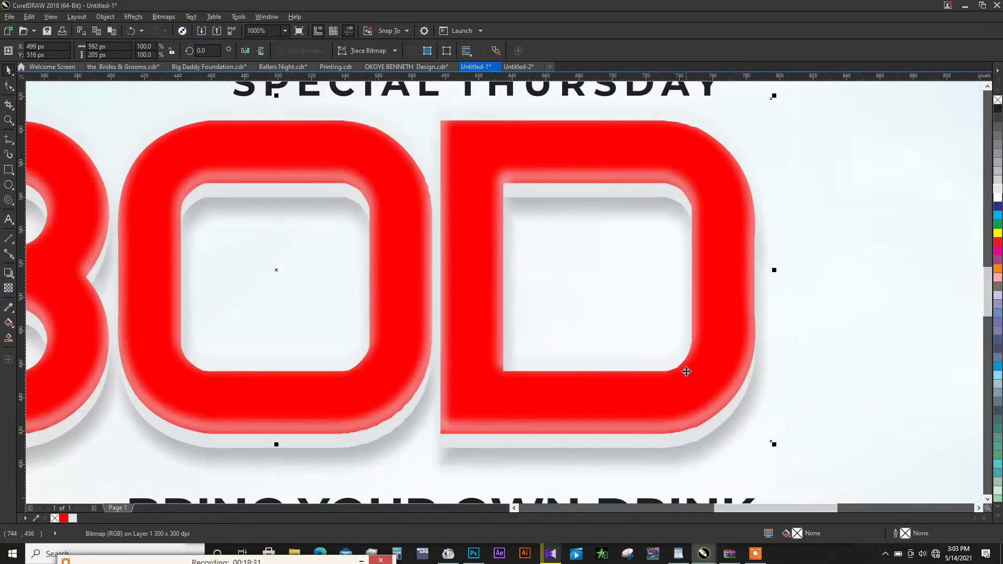
{"action": "scroll", "coordinate": [679, 347], "scroll_direction": "down", "scroll_amount": 3}
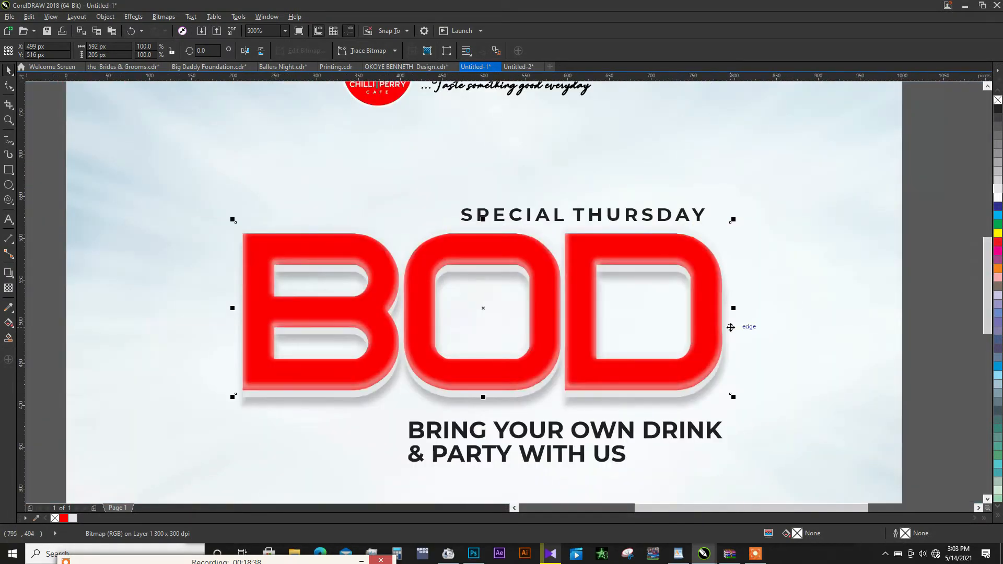
{"action": "left_click", "coordinate": [911, 235]}
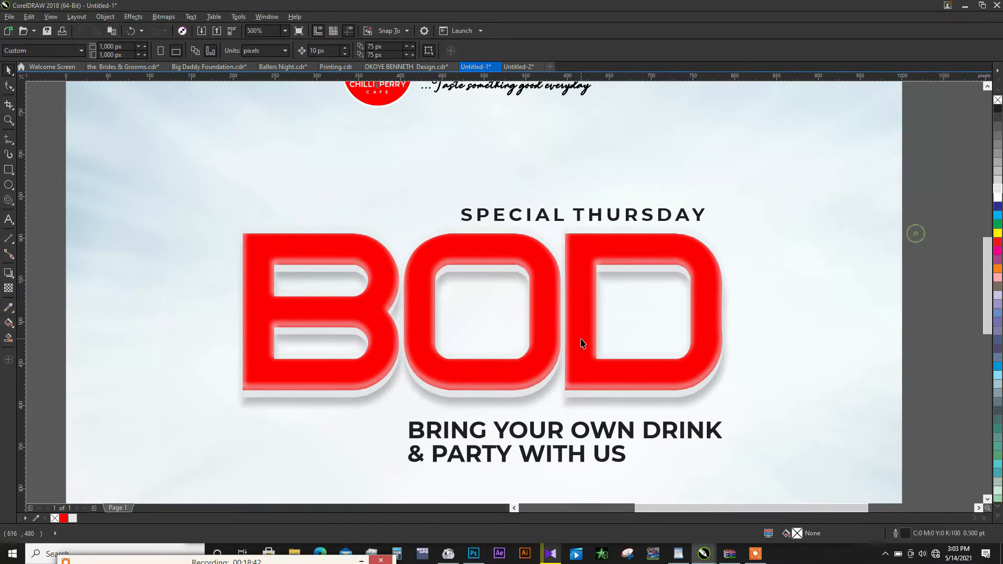
- Tighten the line spacing of the "BRING YOUR OWN DRINK & PARTY WITH US" text and scale it down to about 328 px wide
{"action": "scroll", "coordinate": [579, 339], "scroll_direction": "down", "scroll_amount": 3}
{"action": "scroll", "coordinate": [593, 395], "scroll_direction": "up", "scroll_amount": 2}
{"action": "left_click", "coordinate": [594, 395]}
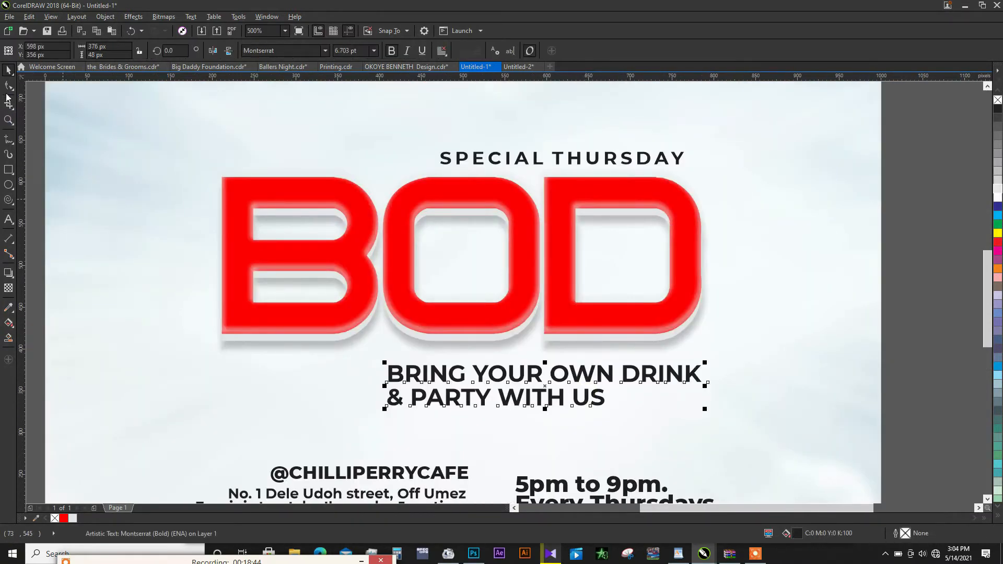
{"action": "key", "text": "F10"}
{"action": "left_click_drag", "start_coordinate": [384, 408], "coordinate": [385, 407]}
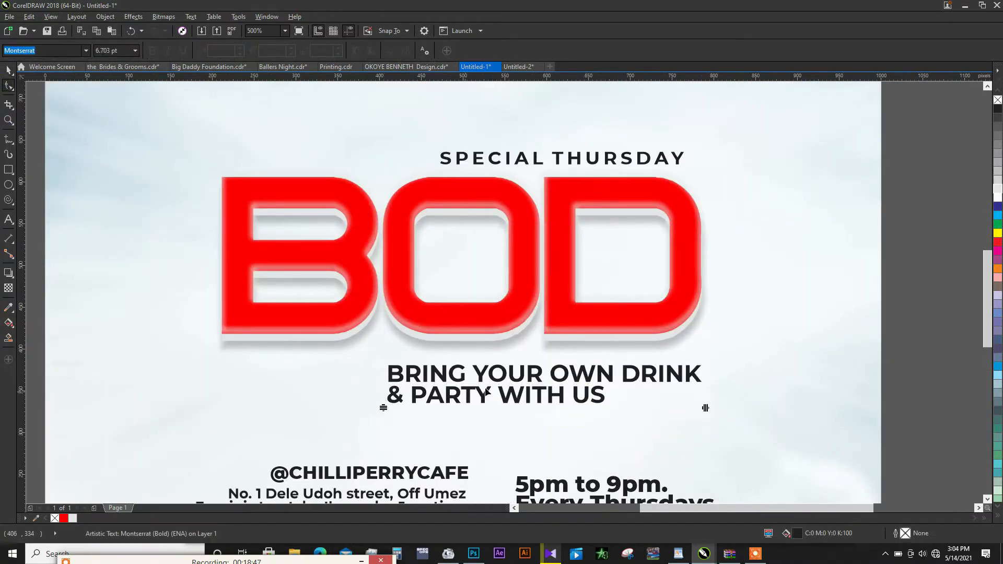
{"action": "key", "text": "space"}
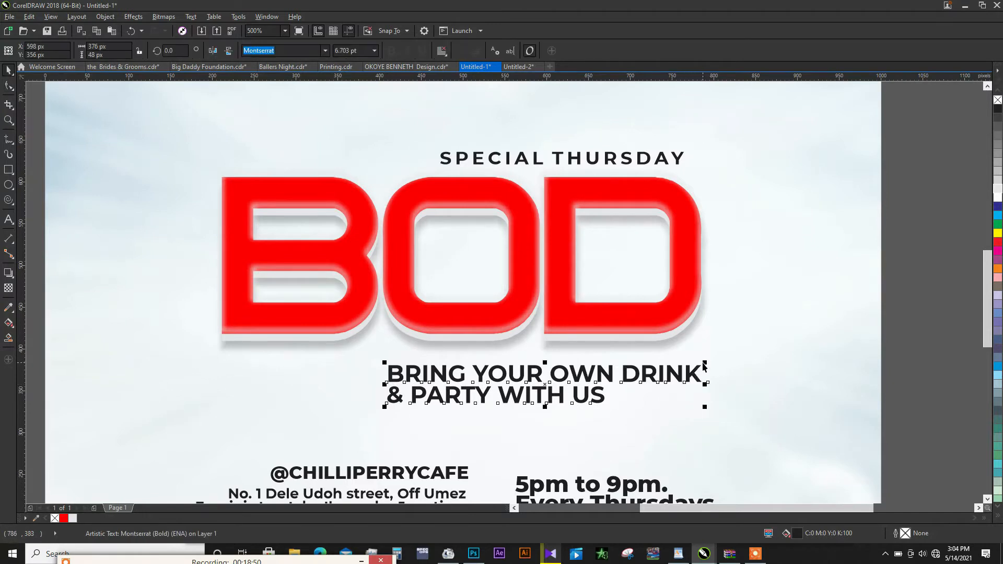
{"action": "left_click_drag", "start_coordinate": [707, 364], "coordinate": [683, 360]}
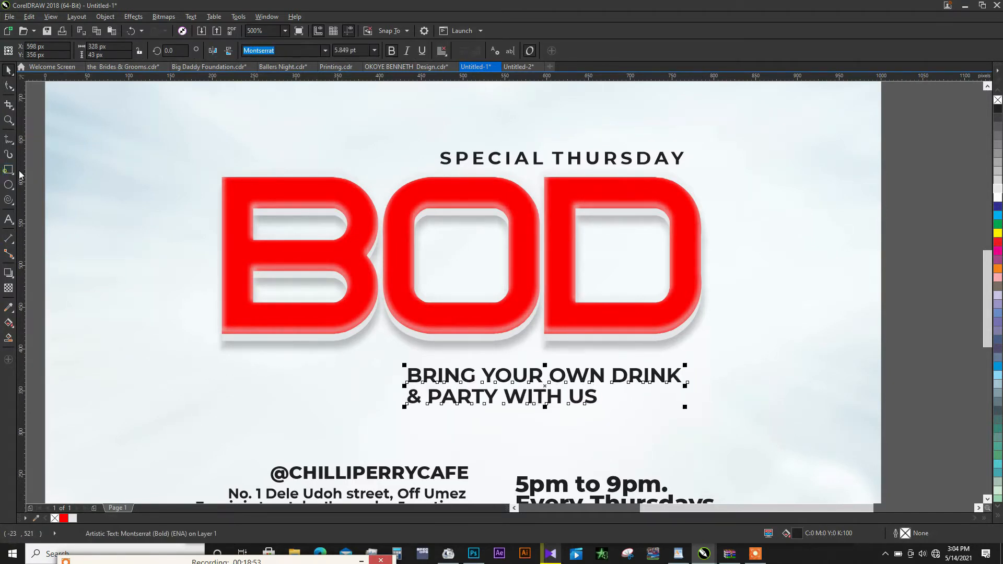
- Draw a rectangle about 361 × 72 px around the BRING YOUR OWN DRINK text, filled red (C0 M100 Y100 K0) without an outline
{"action": "key", "text": "F6"}
{"action": "left_click_drag", "start_coordinate": [390, 356], "coordinate": [692, 416]}
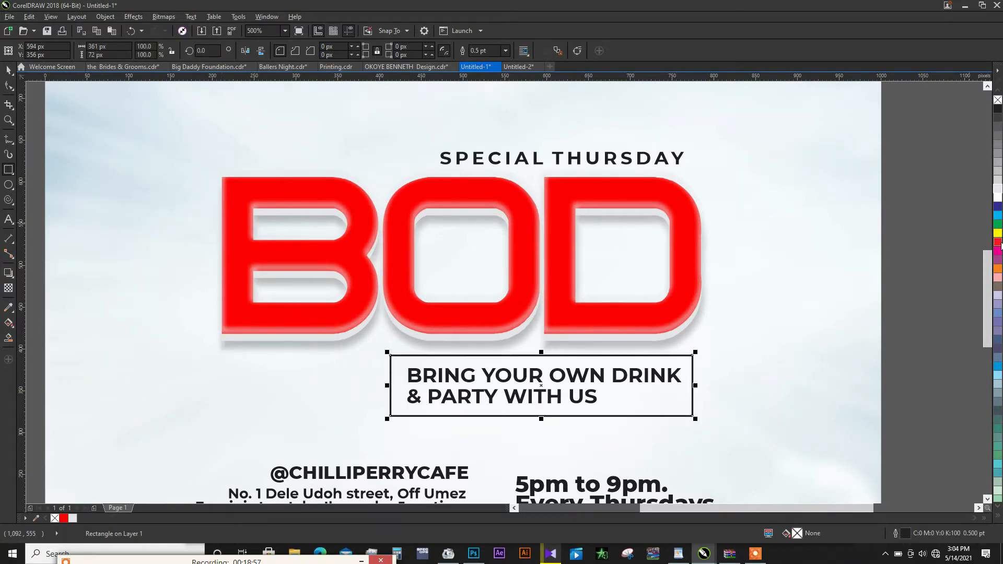
{"action": "left_click", "coordinate": [998, 242]}
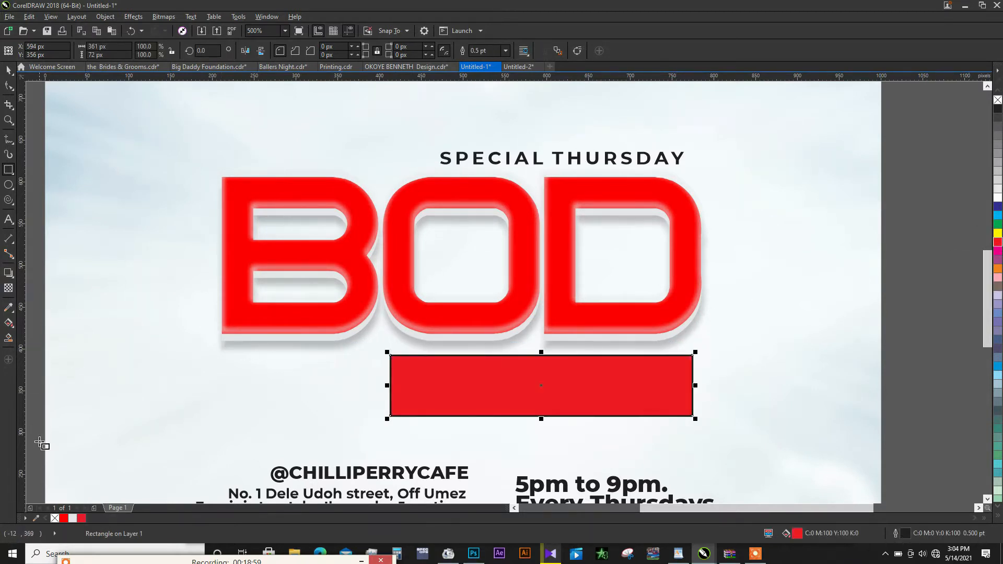
{"action": "right_click", "coordinate": [57, 519]}
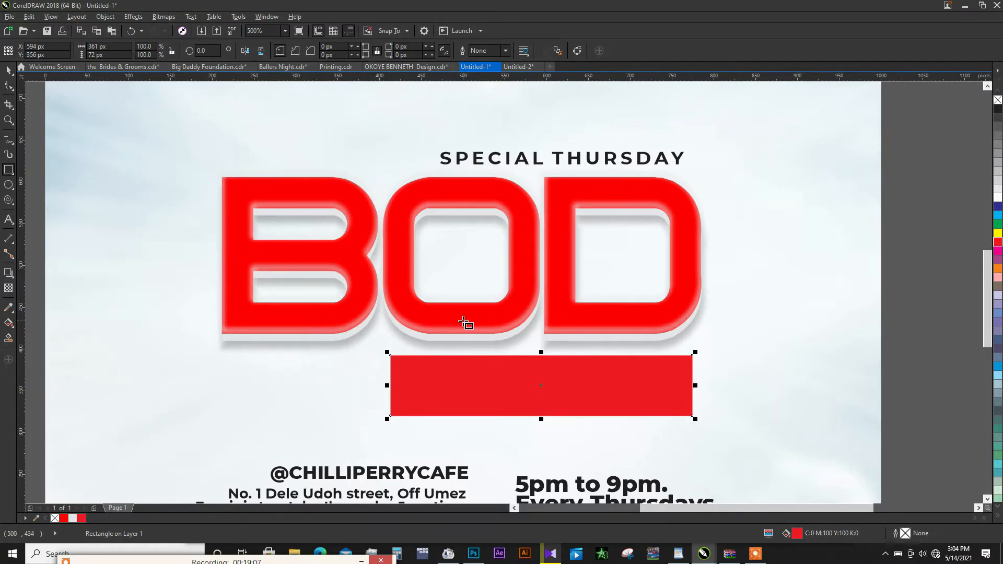
- Convert the red rectangle to curves and slant both of its ends to form a parallelogram
{"action": "key", "text": "ctrl+q"}
{"action": "left_click", "coordinate": [5, 86]}
{"action": "left_click_drag", "start_coordinate": [391, 355], "coordinate": [409, 356]}
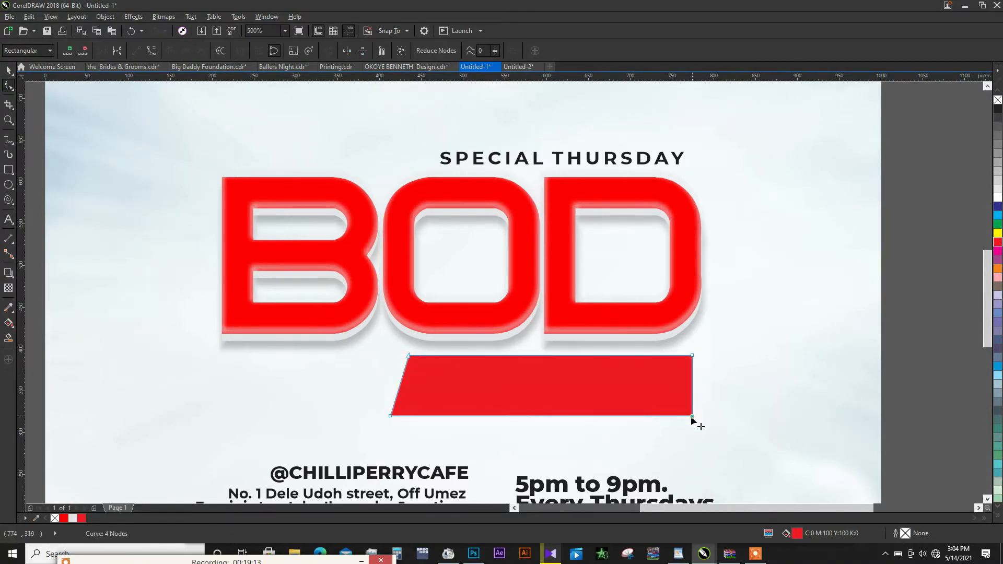
{"action": "mouse_move", "coordinate": [692, 416]}
{"action": "left_mouse_down"}
{"action": "mouse_move", "coordinate": [680, 416]}
{"action": "mouse_move", "coordinate": [687, 413]}
{"action": "left_mouse_up"}
{"action": "key", "text": "space"}
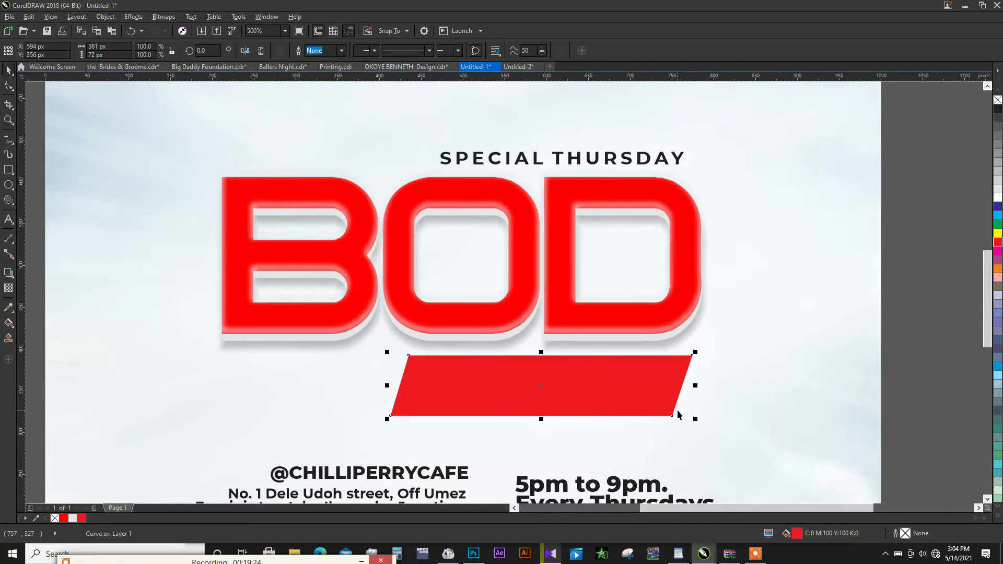
- Send the red parallelogram behind the tagline and scale both down, the text to about 267 px wide
{"action": "key", "text": "ctrl+Page_Down"}
{"action": "key", "text": "ctrl+Page_Down"}
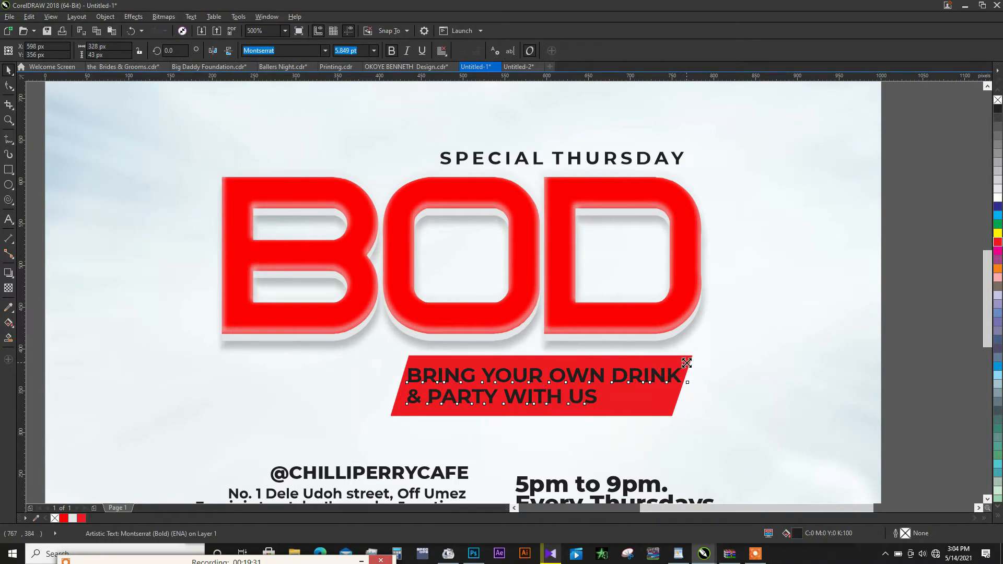
{"action": "mouse_move", "coordinate": [685, 365]}
{"action": "left_mouse_down"}
{"action": "mouse_move", "coordinate": [677, 370]}
{"action": "mouse_move", "coordinate": [683, 354]}
{"action": "left_mouse_up"}
{"action": "left_click", "coordinate": [676, 369]}
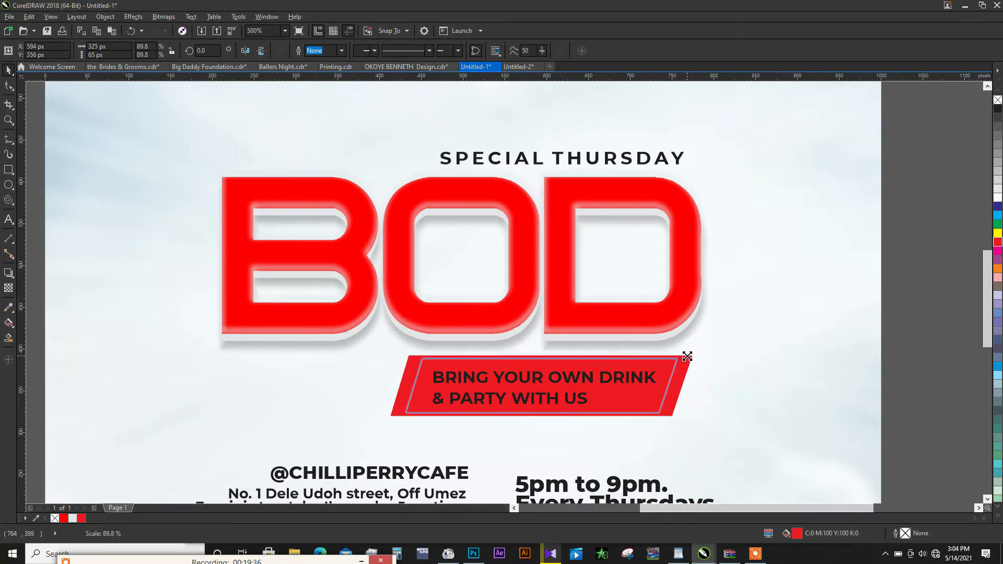
- Reduce the line spacing between the two tagline lines inside the red parallelogram
{"action": "left_click", "coordinate": [632, 380]}
{"action": "key", "text": "F10"}
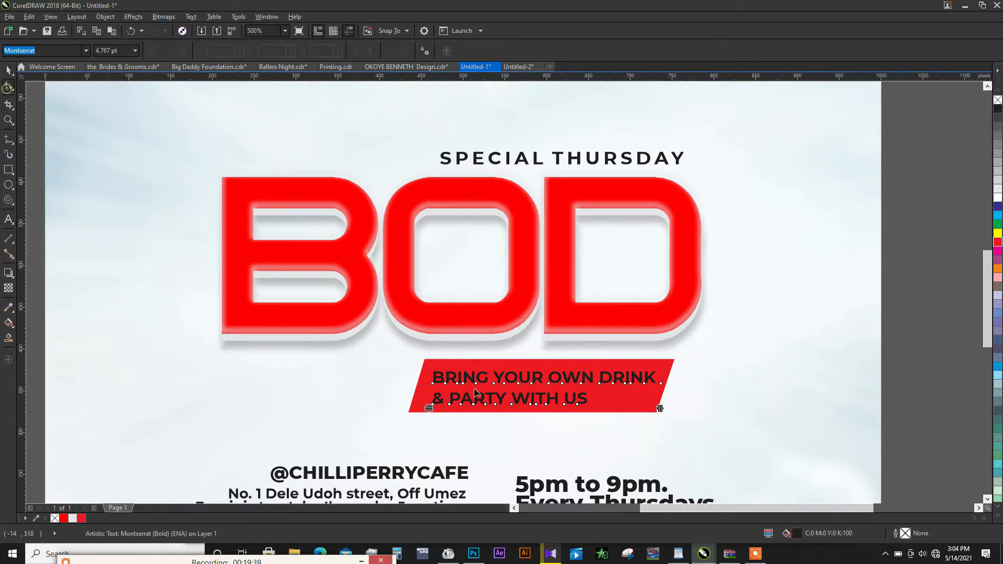
{"action": "left_click_drag", "start_coordinate": [428, 407], "coordinate": [428, 400]}
{"action": "key", "text": "space"}
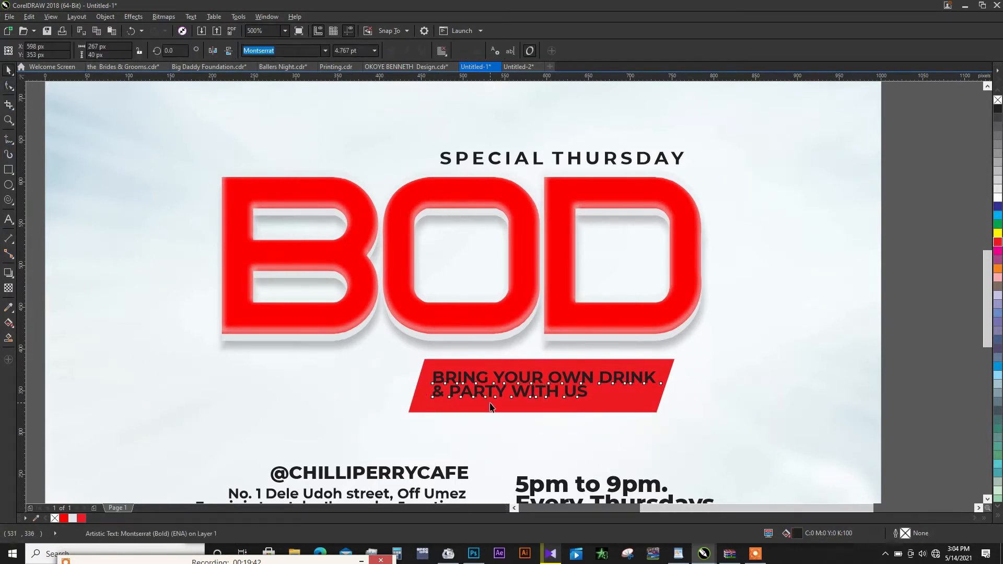
- Centre the tagline on the red parallelogram and fill the text with white
{"action": "left_click", "coordinate": [491, 405], "text": "shift"}
{"action": "key", "text": "c"}
{"action": "left_click", "coordinate": [641, 380]}
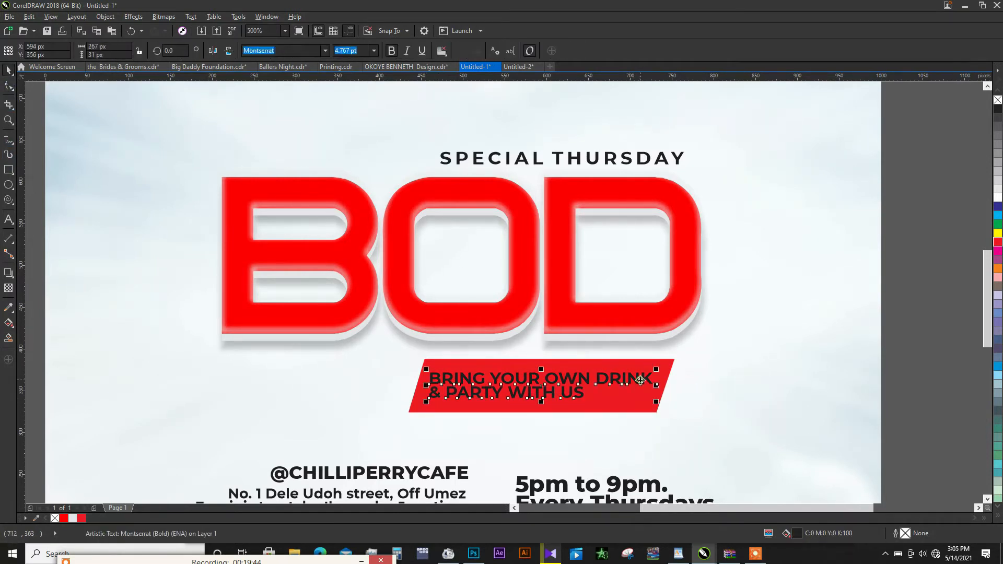
{"action": "left_click", "coordinate": [997, 199]}
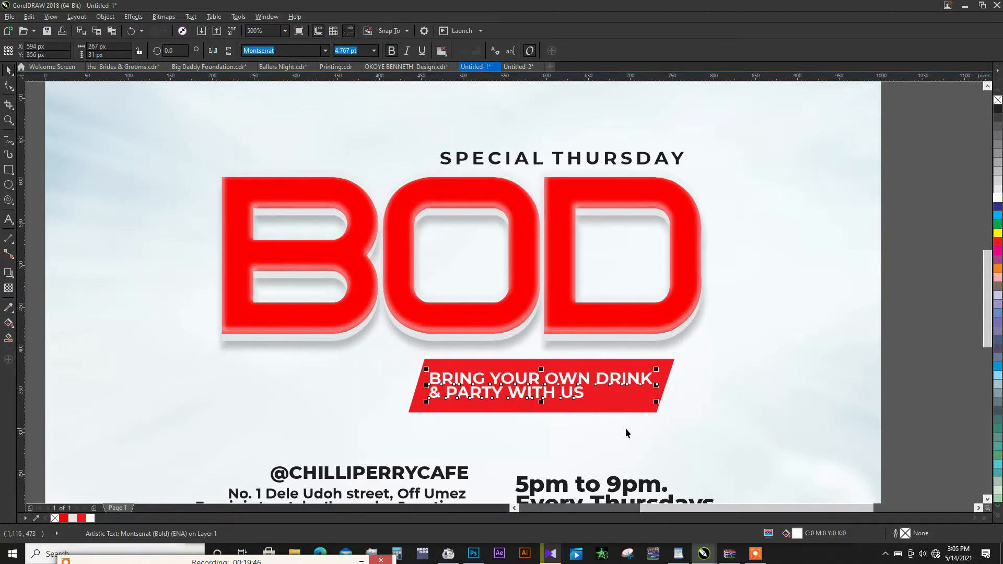
- Scale the tagline and its parallelogram together to about 280 × 56 px and place them at about X 604, Y 361 px
{"action": "left_click", "coordinate": [617, 407], "text": "shift"}
{"action": "left_click_drag", "start_coordinate": [680, 355], "coordinate": [645, 391]}
{"action": "scroll", "coordinate": [600, 323], "scroll_direction": "down", "scroll_amount": 2}
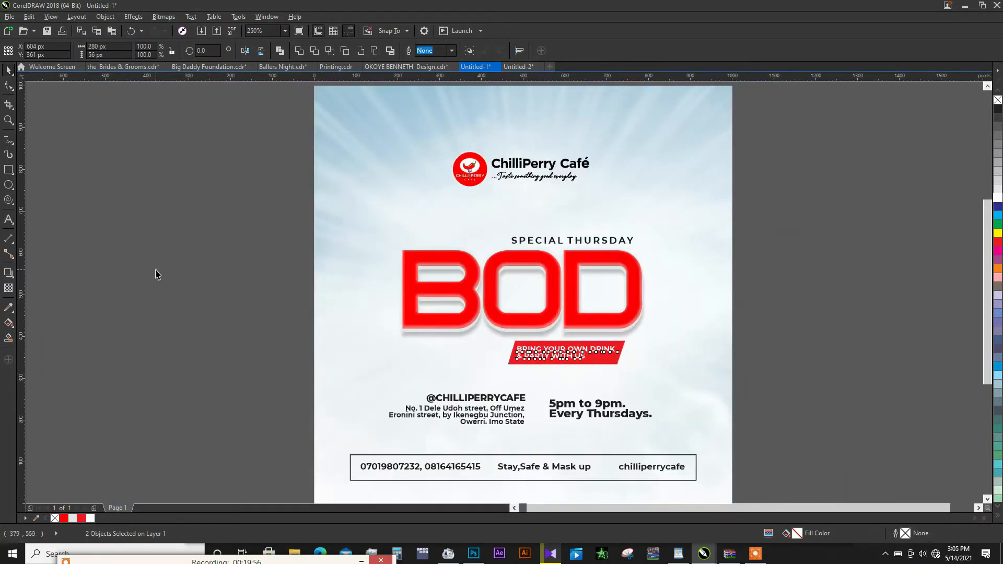
- Recolour the parallelogram behind the tagline with the BOD title's red (#FE0000)
{"action": "left_click", "coordinate": [575, 353]}
{"action": "scroll", "coordinate": [610, 337], "scroll_direction": "up", "scroll_amount": 2}
{"action": "left_click", "coordinate": [606, 388]}
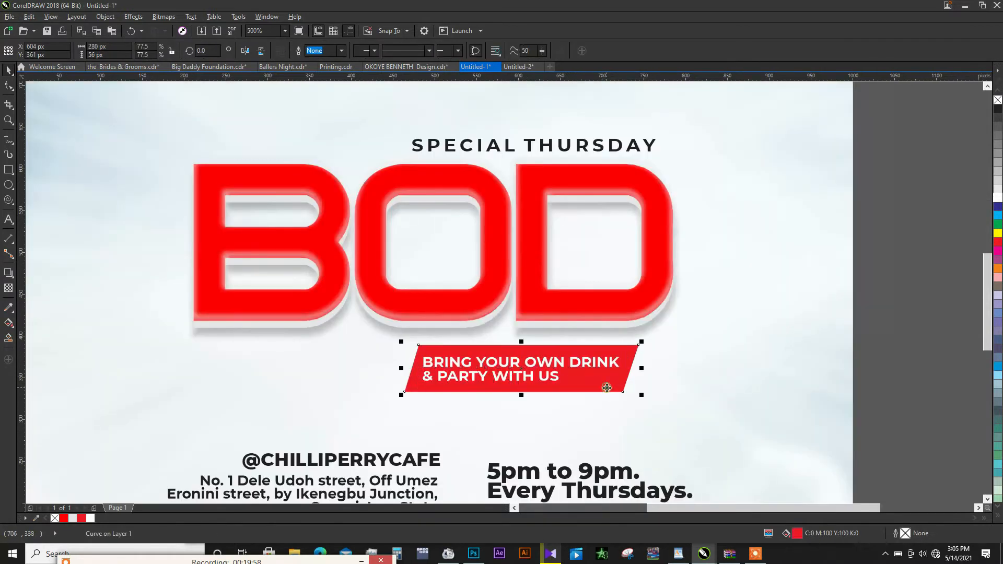
{"action": "left_click", "coordinate": [65, 518]}
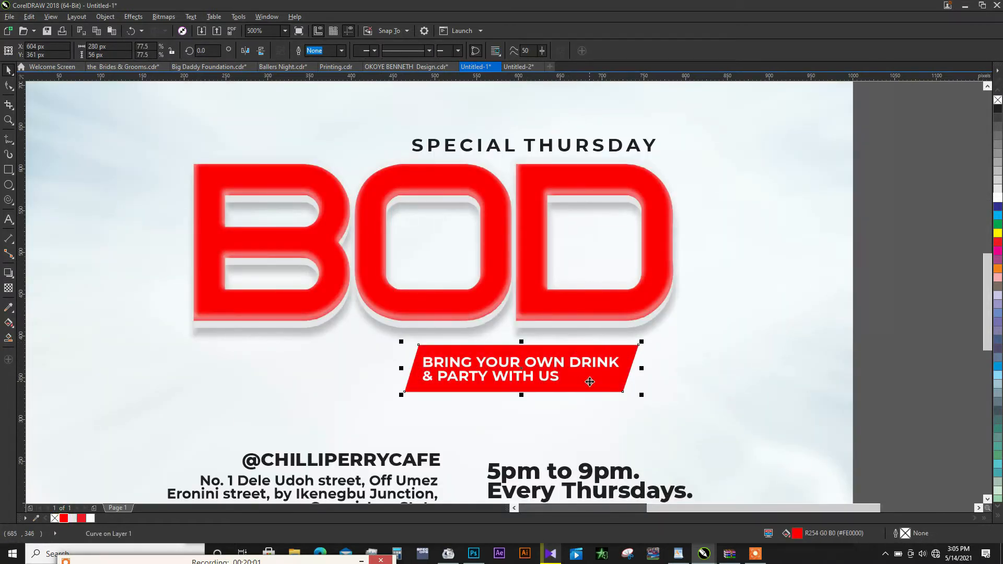
{"action": "left_click", "coordinate": [590, 382]}
{"action": "scroll", "coordinate": [552, 362], "scroll_direction": "down", "scroll_amount": 2}
{"action": "left_click", "coordinate": [737, 320]}
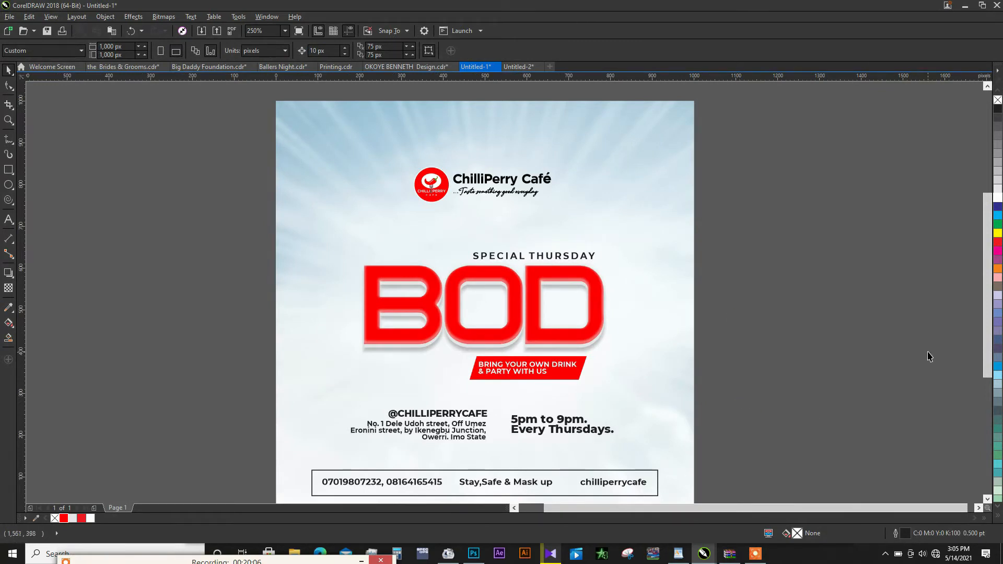
- Ungroup the contact bar, fill its rectangle with the title's red (#FE0000) and place it behind the contact text
{"action": "scroll", "coordinate": [987, 329], "scroll_direction": "down", "scroll_amount": 2}
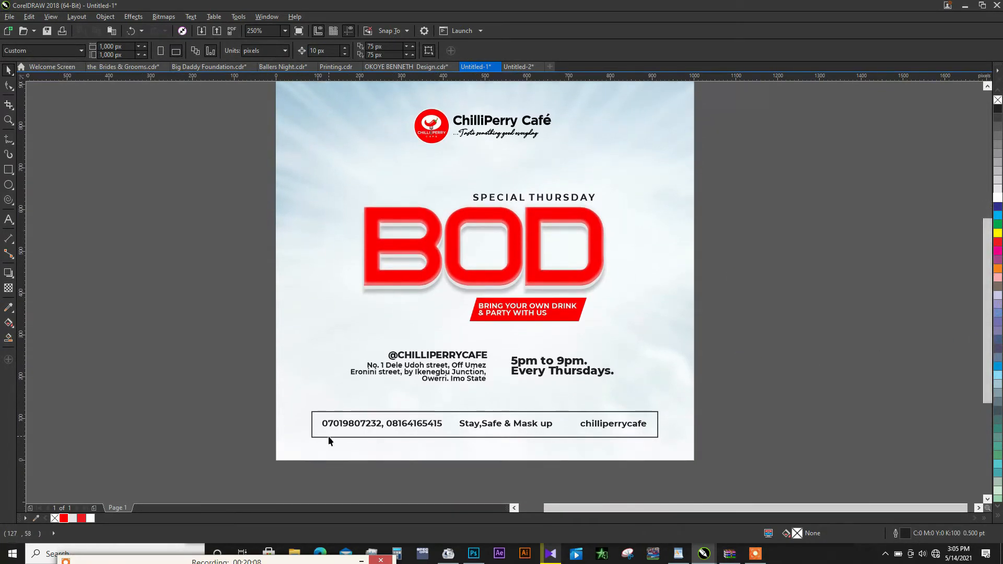
{"action": "left_click", "coordinate": [359, 420]}
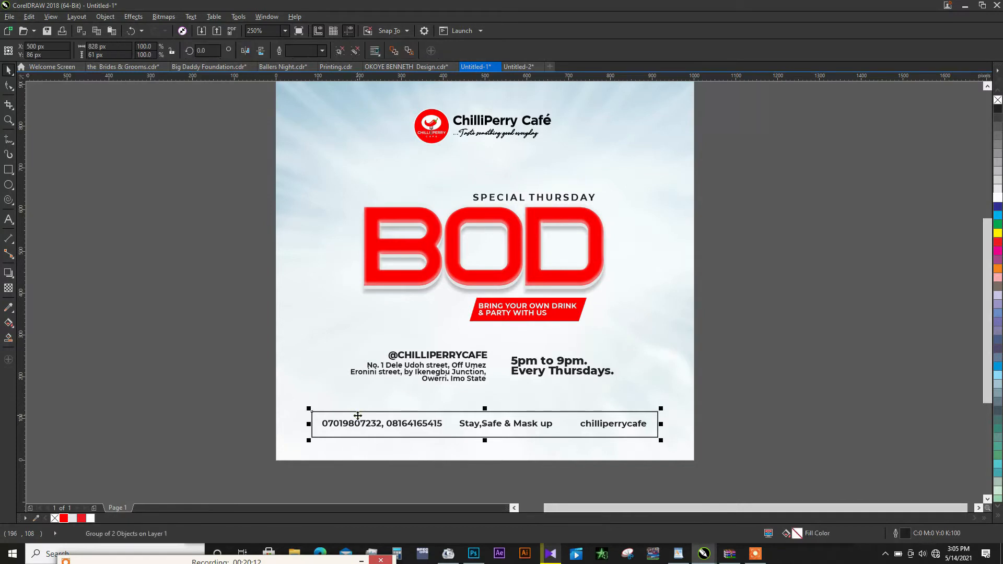
{"action": "left_click", "coordinate": [339, 52]}
{"action": "left_click", "coordinate": [179, 322]}
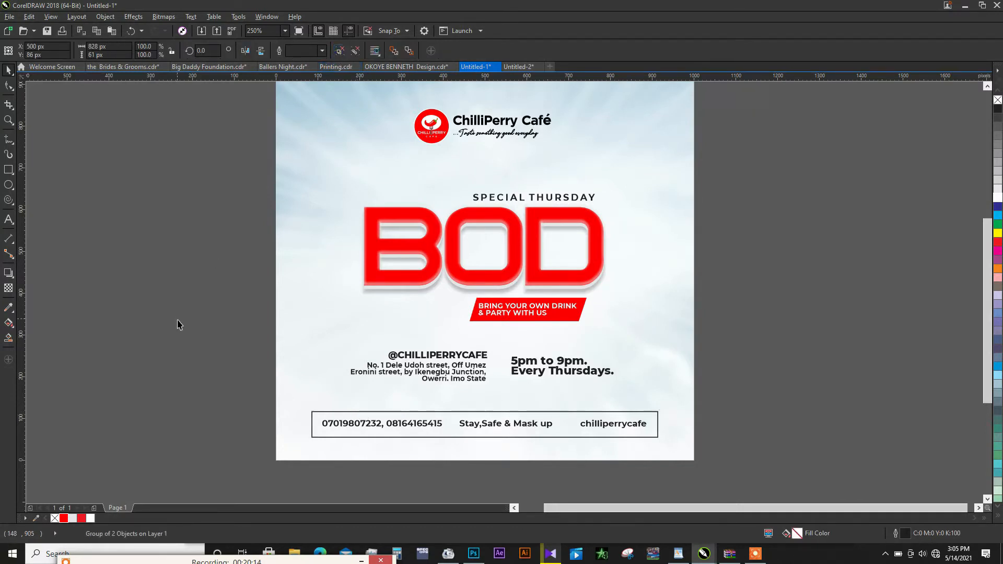
{"action": "left_click", "coordinate": [410, 421]}
{"action": "left_click", "coordinate": [63, 518]}
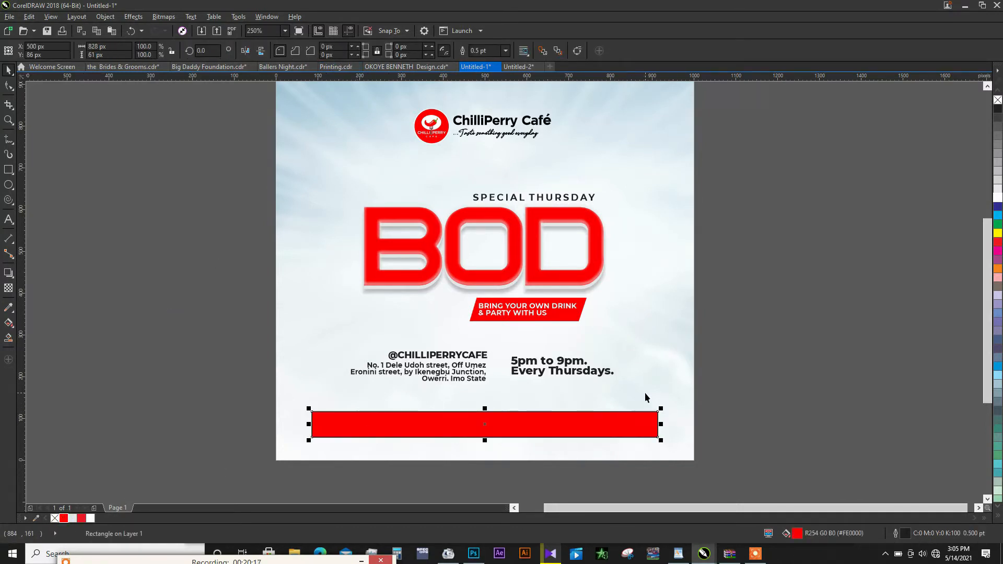
{"action": "key", "text": "ctrl+Page_Down"}
- Group the contact bar's three text items, fill them with white and remove the red rectangle's outline
{"action": "left_click_drag", "start_coordinate": [745, 398], "coordinate": [318, 449]}
{"action": "key", "text": "ctrl+g"}
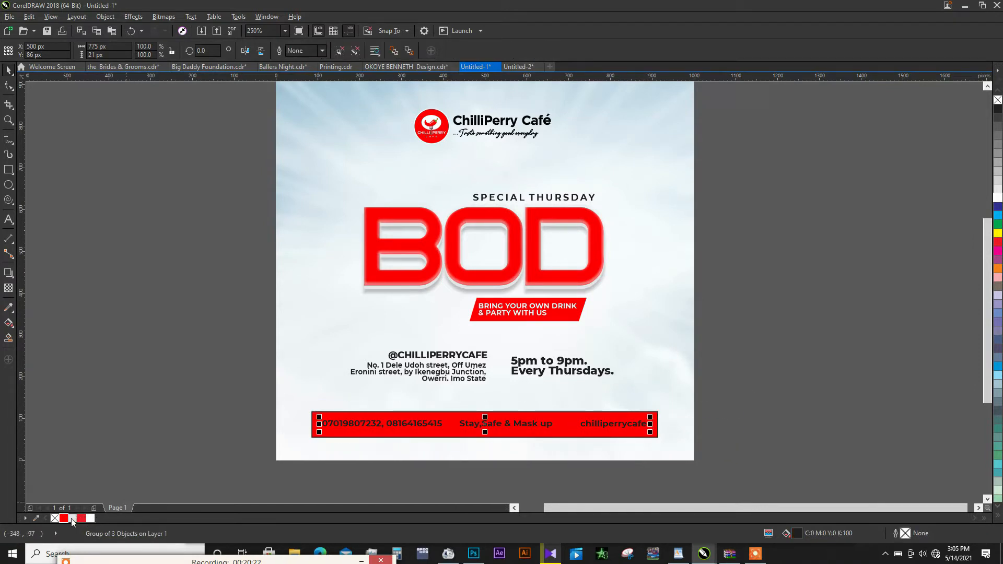
{"action": "left_click", "coordinate": [91, 518]}
{"action": "left_click", "coordinate": [348, 431]}
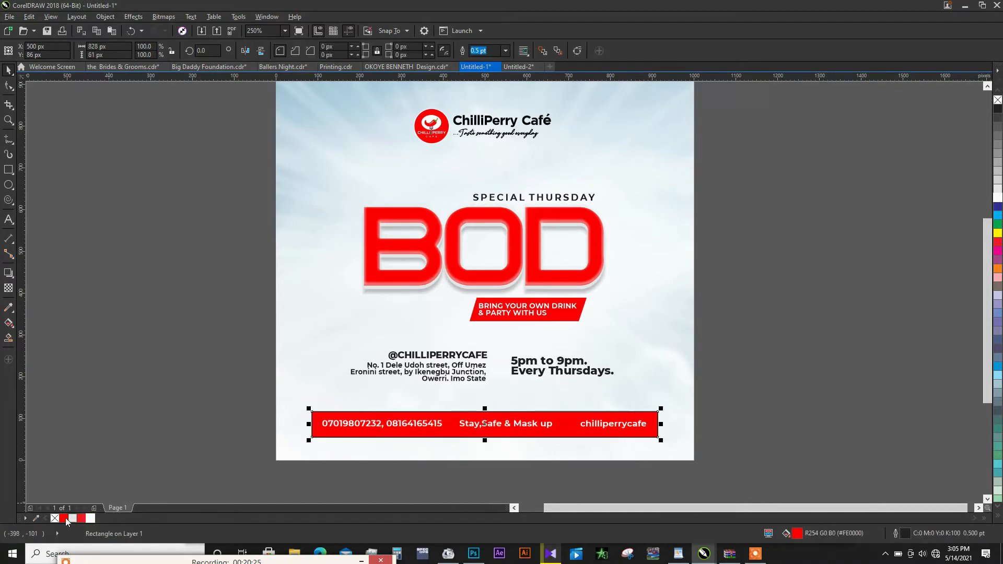
{"action": "right_click", "coordinate": [54, 518]}
{"action": "left_click", "coordinate": [247, 413]}
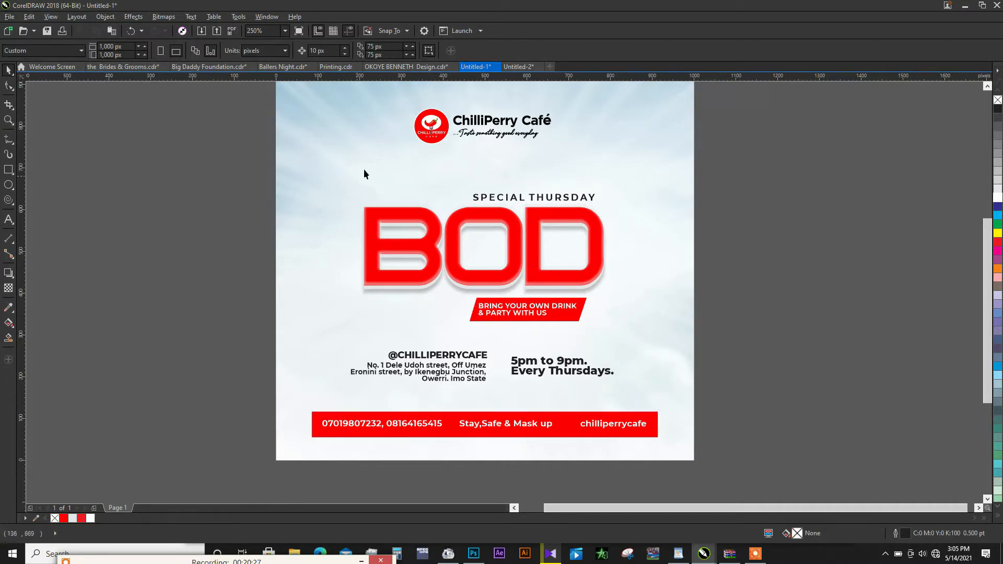
- Cut the drinks jug image from the Untitled-2 document and paste it into the flyer in Untitled-1
{"action": "left_click", "coordinate": [540, 307]}
{"action": "left_click", "coordinate": [540, 308]}
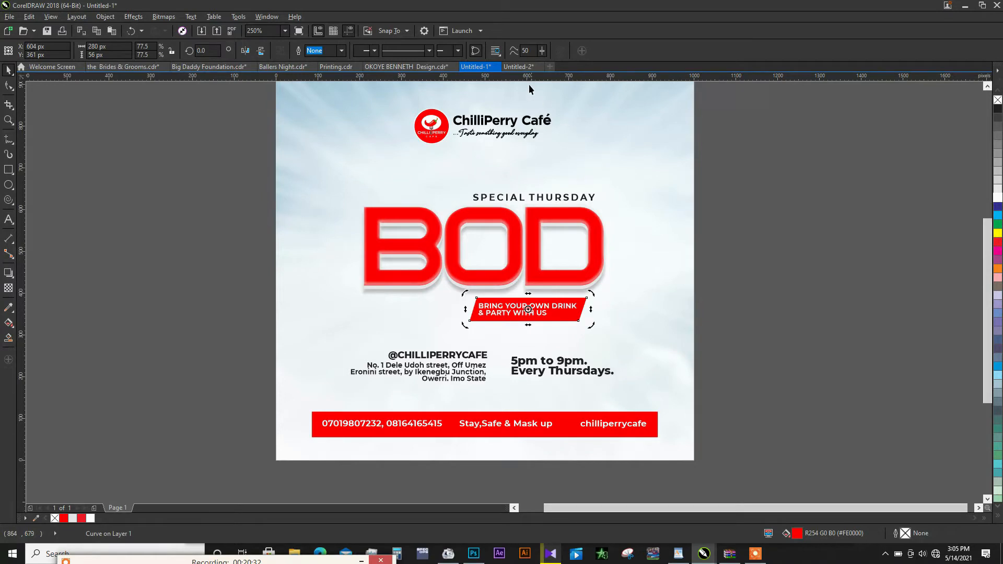
{"action": "left_click", "coordinate": [521, 68]}
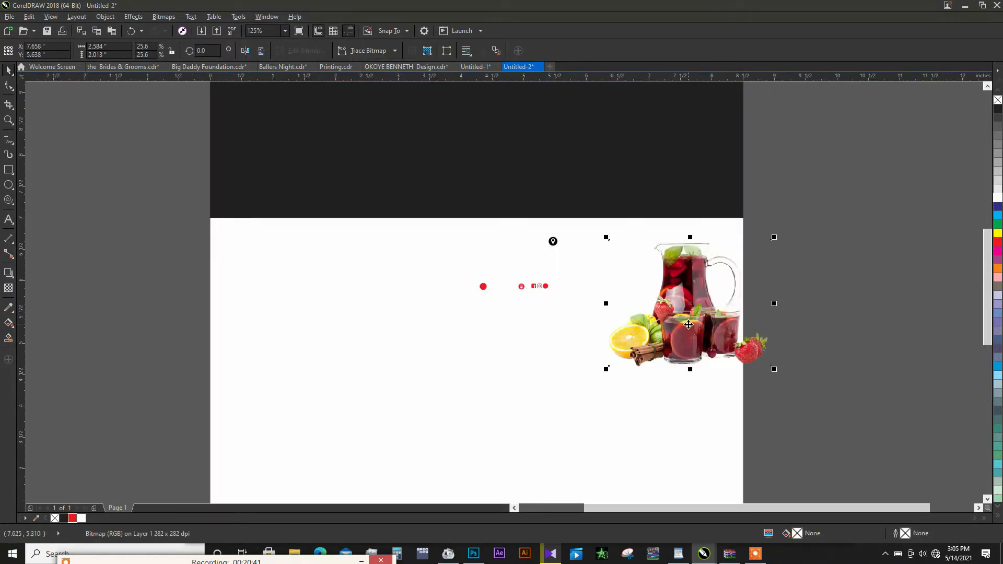
{"action": "key", "text": "ctrl+x"}
{"action": "left_click", "coordinate": [474, 67]}
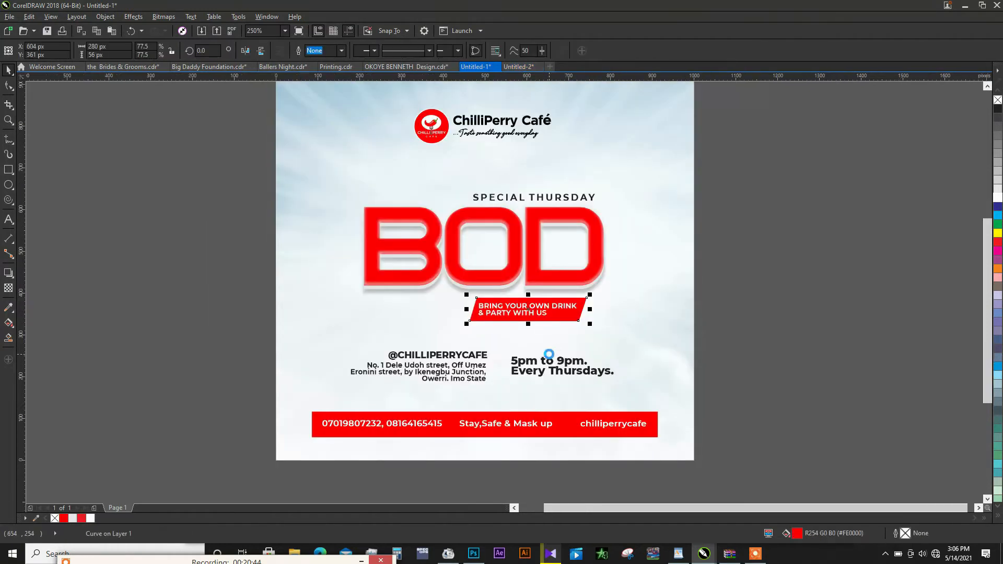
{"action": "key", "text": "ctrl+v"}
- Move the drinks image over the left end of the BOD title and scale it down to about 364 × 283 px
{"action": "left_click_drag", "start_coordinate": [915, 292], "coordinate": [415, 293]}
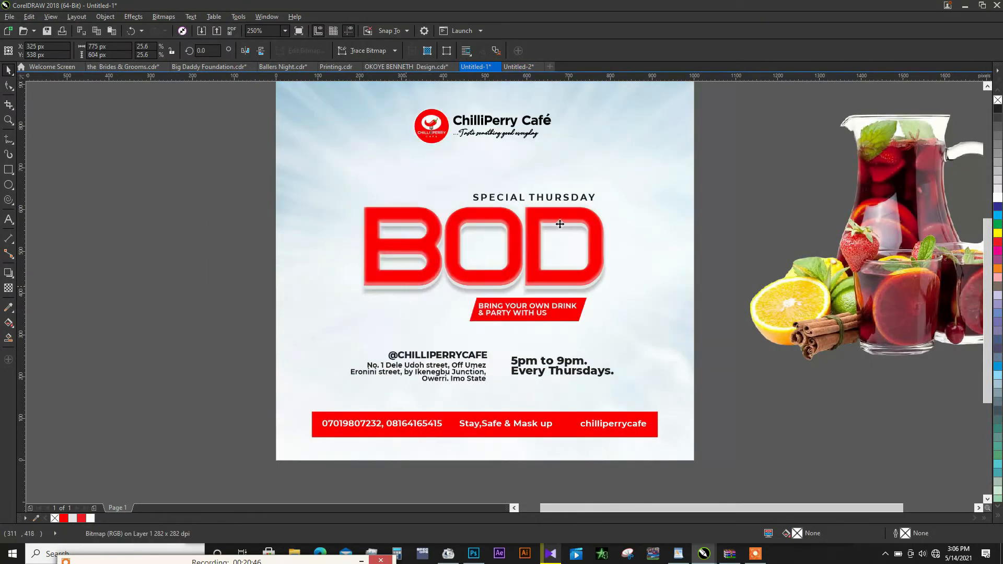
{"action": "left_click_drag", "start_coordinate": [576, 106], "coordinate": [517, 139]}
{"action": "left_click_drag", "start_coordinate": [444, 259], "coordinate": [422, 271]}
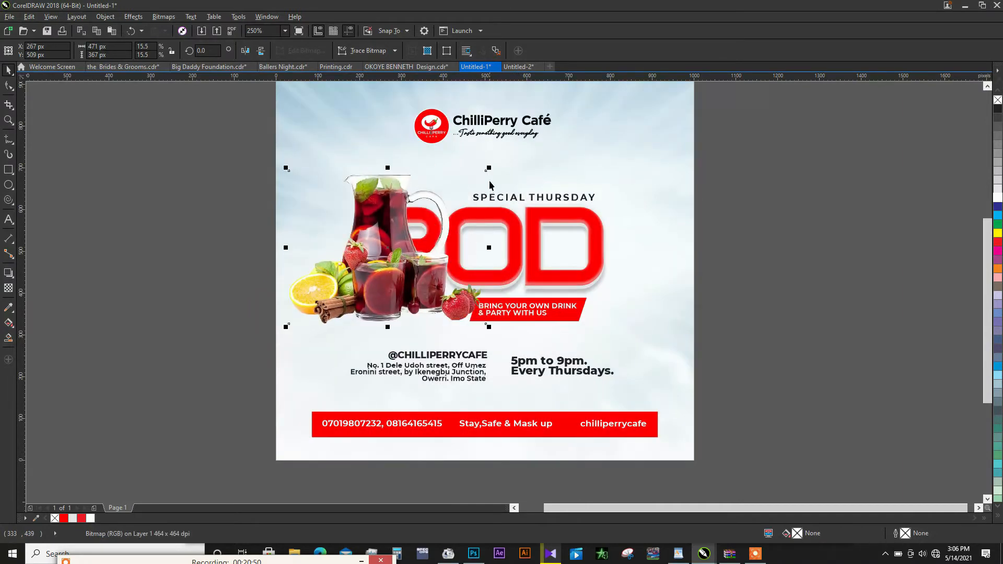
{"action": "left_click_drag", "start_coordinate": [487, 169], "coordinate": [452, 191]}
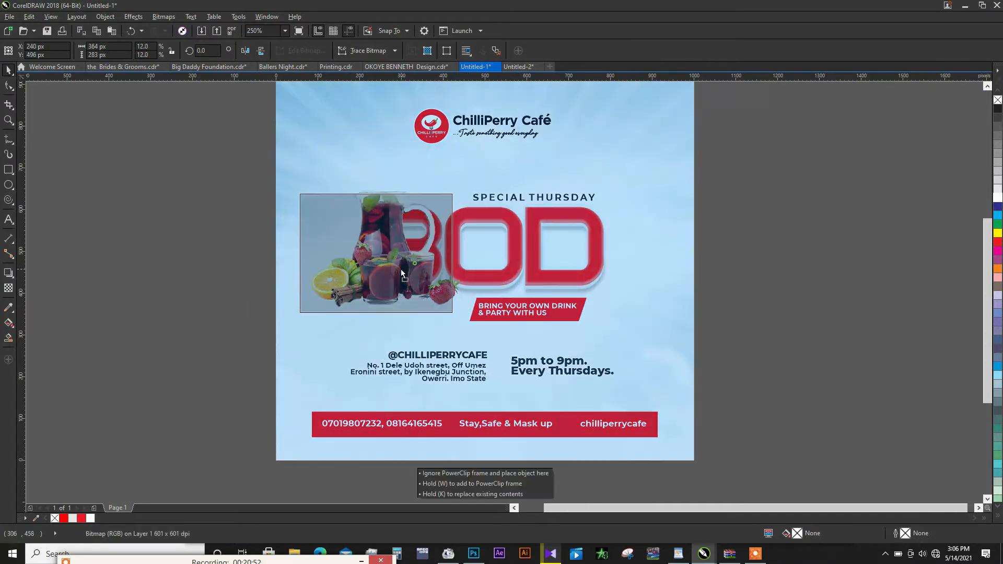
- Shift the SPECIAL THURSDAY line, the BOD title layers and the tagline banner together rightwards to about X 558 px
{"action": "left_click_drag", "start_coordinate": [757, 173], "coordinate": [350, 327]}
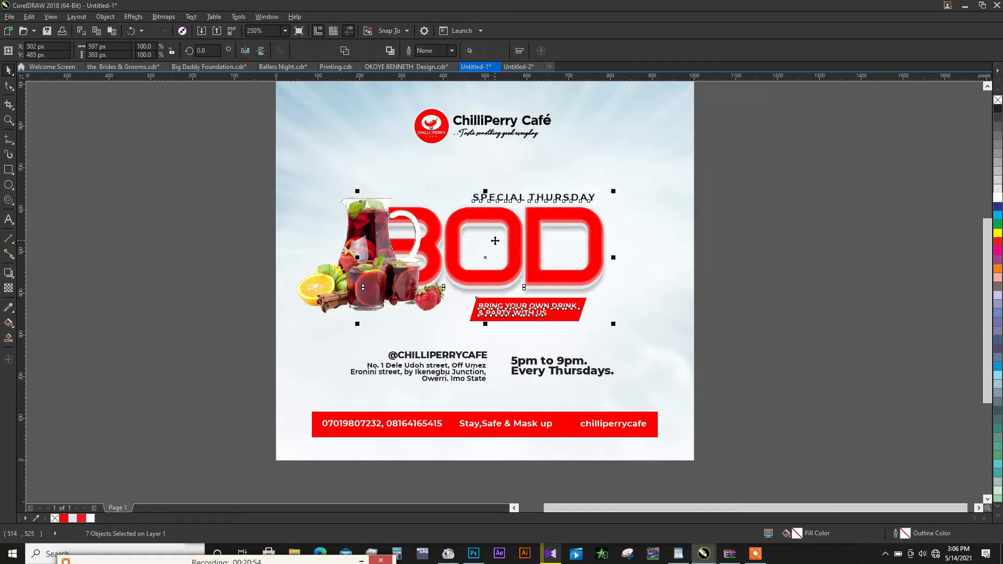
{"action": "left_click_drag", "start_coordinate": [494, 243], "coordinate": [517, 240]}
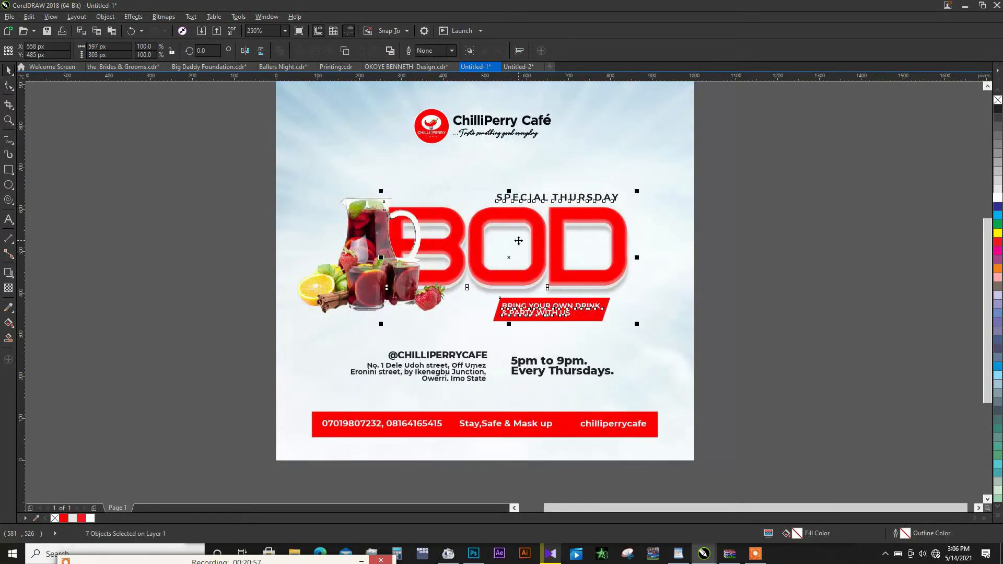
{"action": "left_click", "coordinate": [538, 240]}
- Enlarge the drinks image to about 402 × 313 px
{"action": "left_click", "coordinate": [441, 320]}
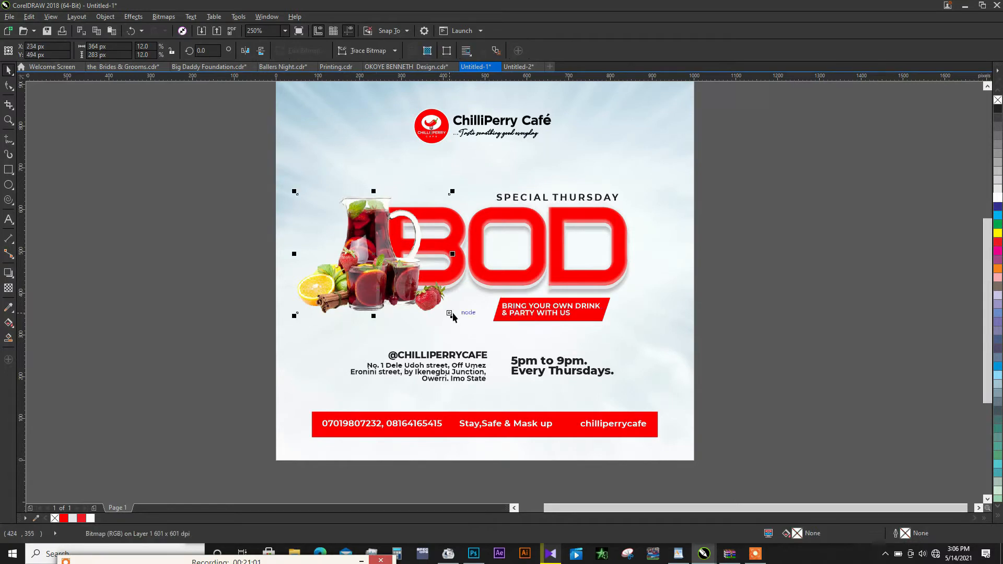
{"action": "left_click_drag", "start_coordinate": [466, 325], "coordinate": [467, 329]}
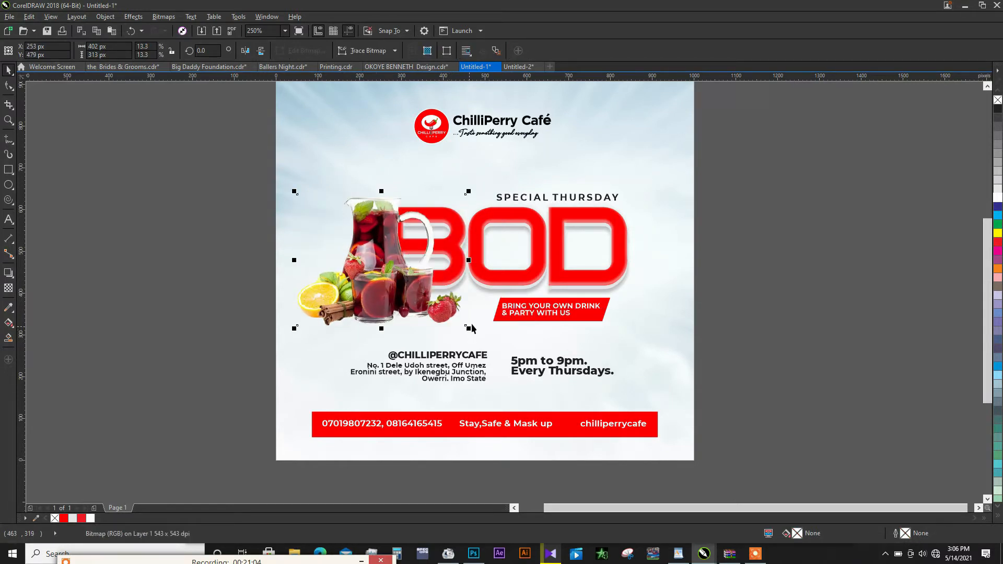
{"action": "left_click_drag", "start_coordinate": [739, 165], "coordinate": [519, 255]}
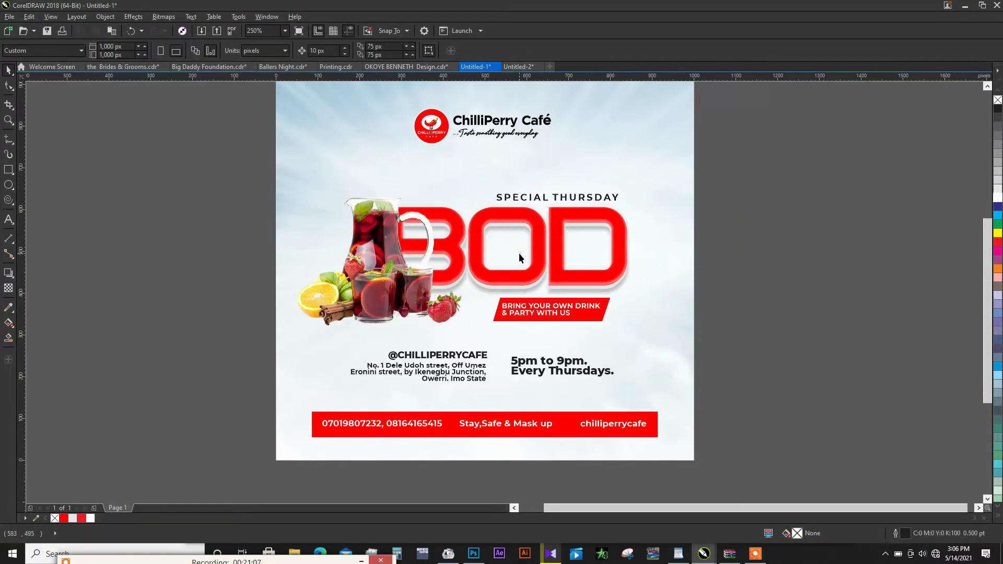
- Set the tagline's font to Montserrat ExtraBold
{"action": "scroll", "coordinate": [586, 312], "scroll_direction": "up", "scroll_amount": 2}
{"action": "left_click", "coordinate": [587, 311]}
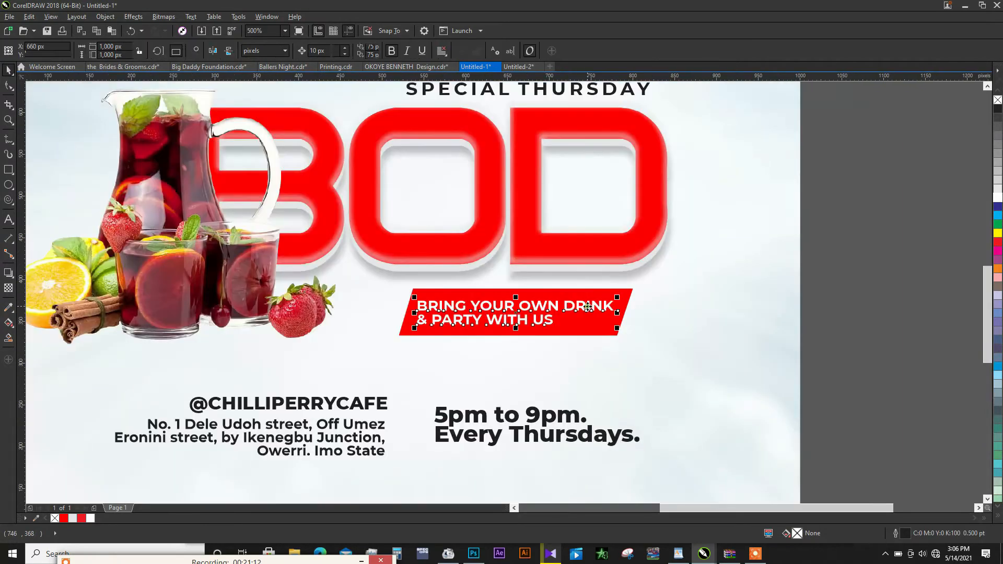
{"action": "left_click", "coordinate": [325, 51]}
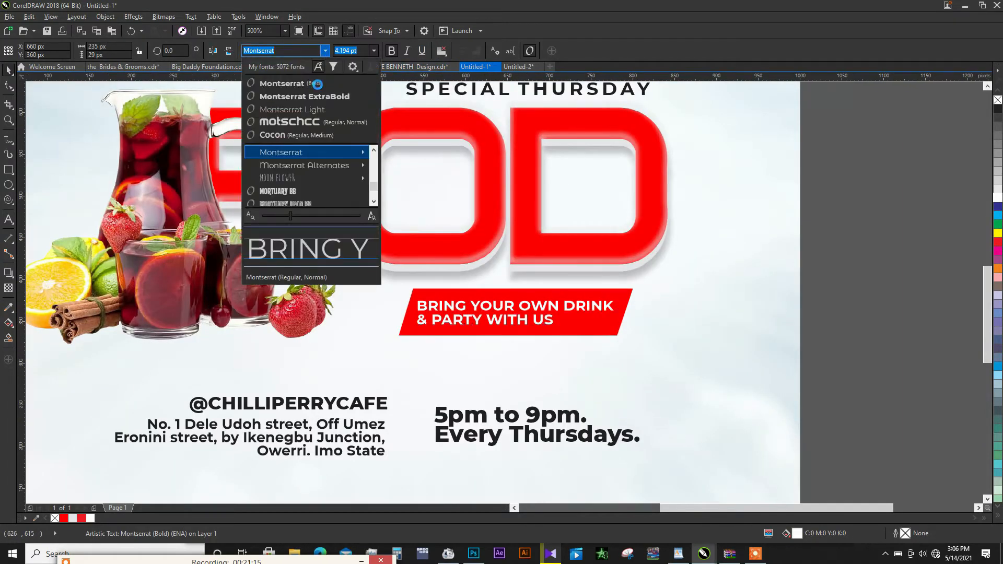
{"action": "left_click", "coordinate": [318, 94]}
- Stretch the red parallelogram leftwards towards the drinks image and move the tagline text left within it
{"action": "left_click", "coordinate": [407, 320]}
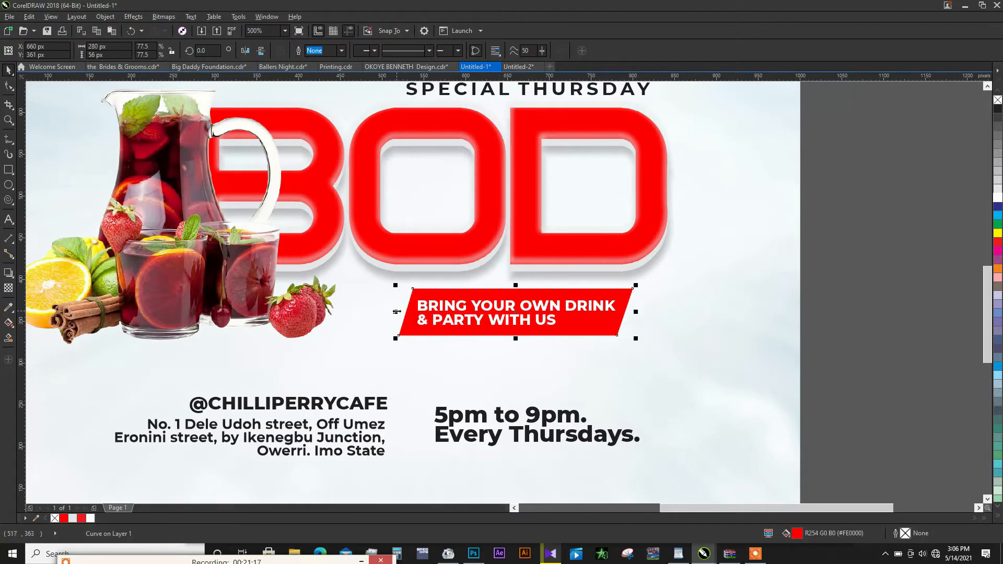
{"action": "left_click_drag", "start_coordinate": [396, 312], "coordinate": [350, 312]}
{"action": "left_click", "coordinate": [428, 310]}
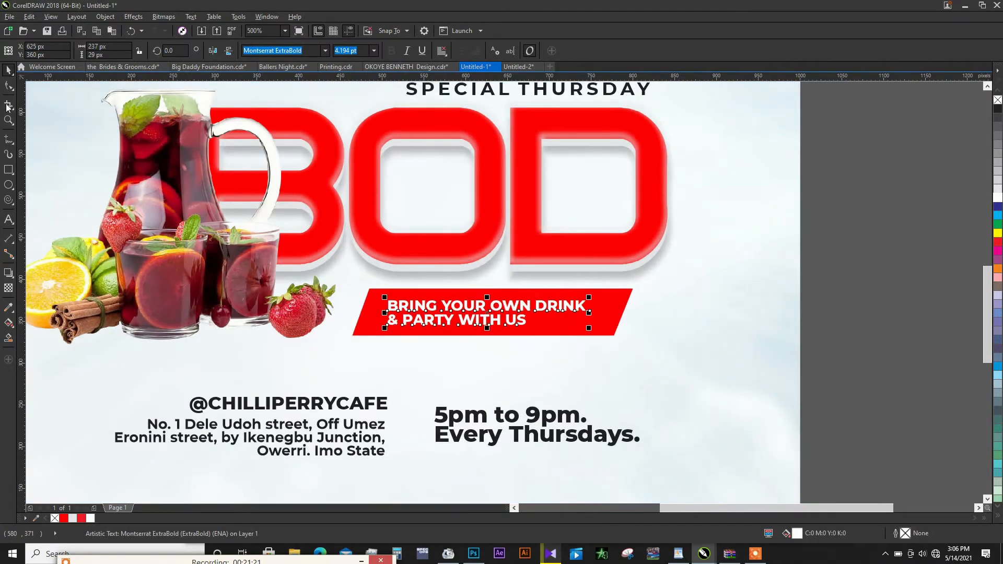
- Widen the tagline's letter spacing and centre the text on the red parallelogram
{"action": "left_click", "coordinate": [8, 85]}
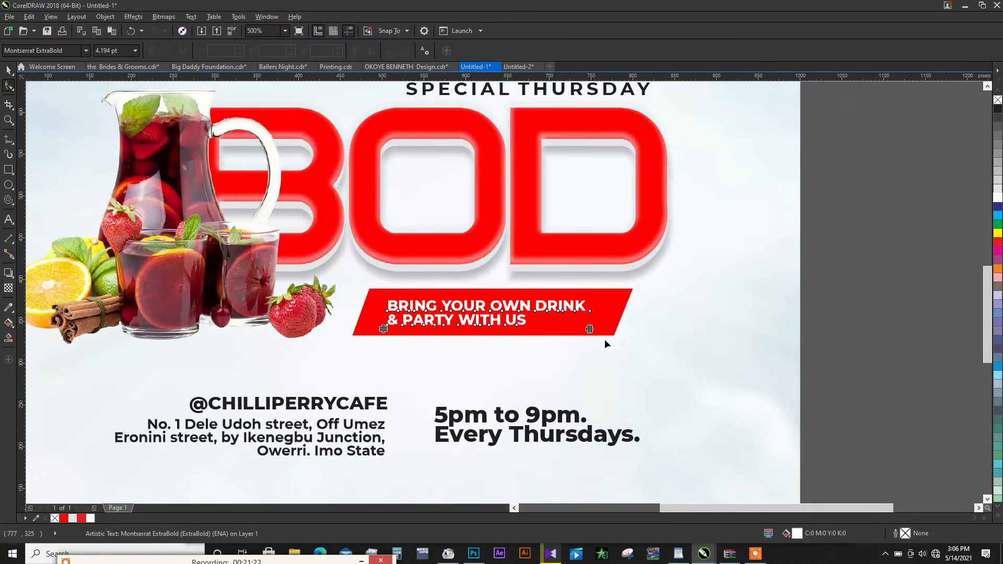
{"action": "left_click_drag", "start_coordinate": [589, 330], "coordinate": [612, 335]}
{"action": "key", "text": "space"}
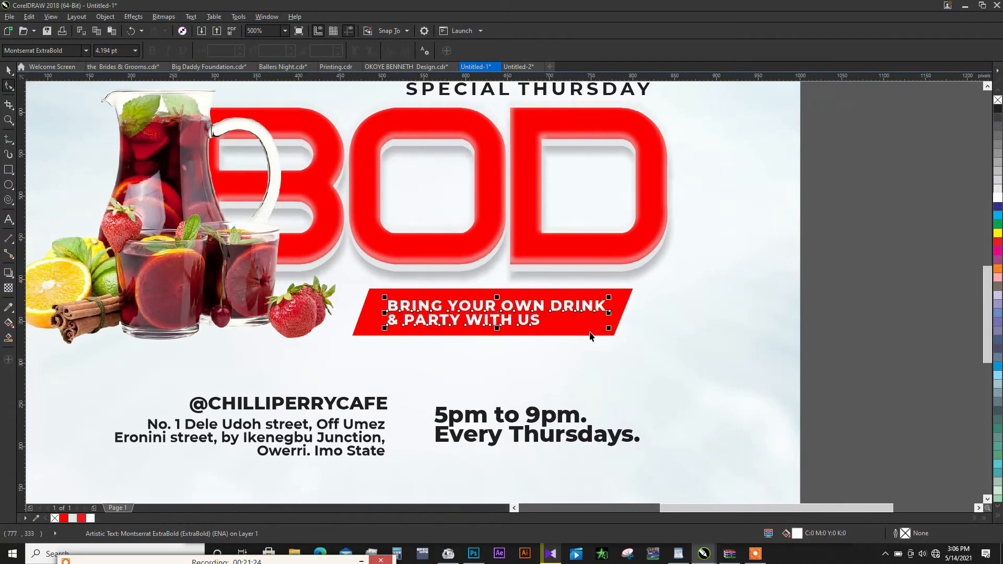
{"action": "left_click", "coordinate": [588, 330], "text": "shift"}
{"action": "key", "text": "c"}
{"action": "key", "text": "e"}
{"action": "left_click", "coordinate": [674, 327]}
- Reposition the drinks image beside the BOD title at about X 252, Y 497 px
{"action": "scroll", "coordinate": [579, 322], "scroll_direction": "down", "scroll_amount": 2}
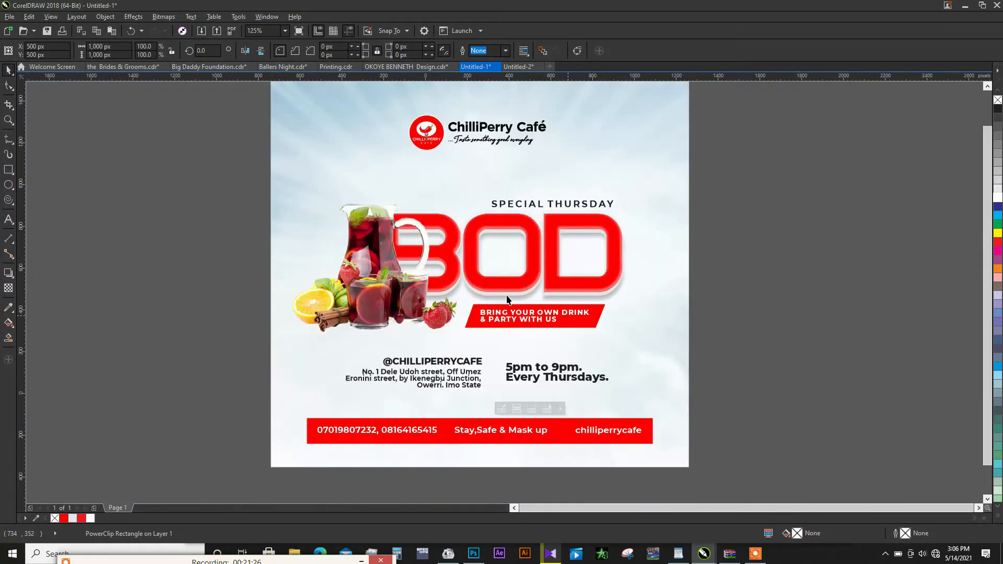
{"action": "scroll", "coordinate": [485, 281], "scroll_direction": "up", "scroll_amount": 1}
{"action": "scroll", "coordinate": [486, 284], "scroll_direction": "up", "scroll_amount": 2}
{"action": "left_click", "coordinate": [485, 283]}
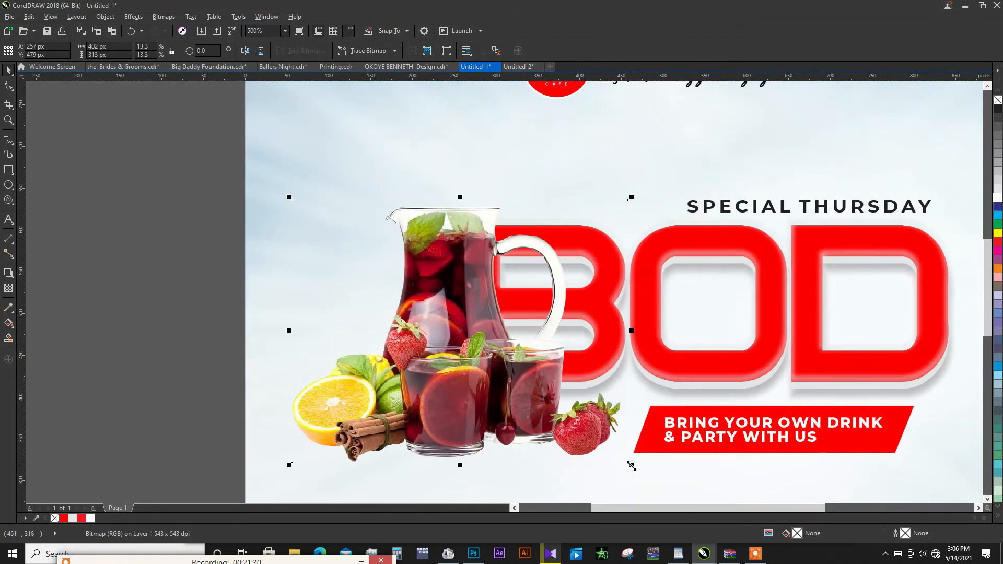
{"action": "left_click_drag", "start_coordinate": [631, 465], "coordinate": [632, 464]}
{"action": "left_click_drag", "start_coordinate": [507, 324], "coordinate": [502, 310]}
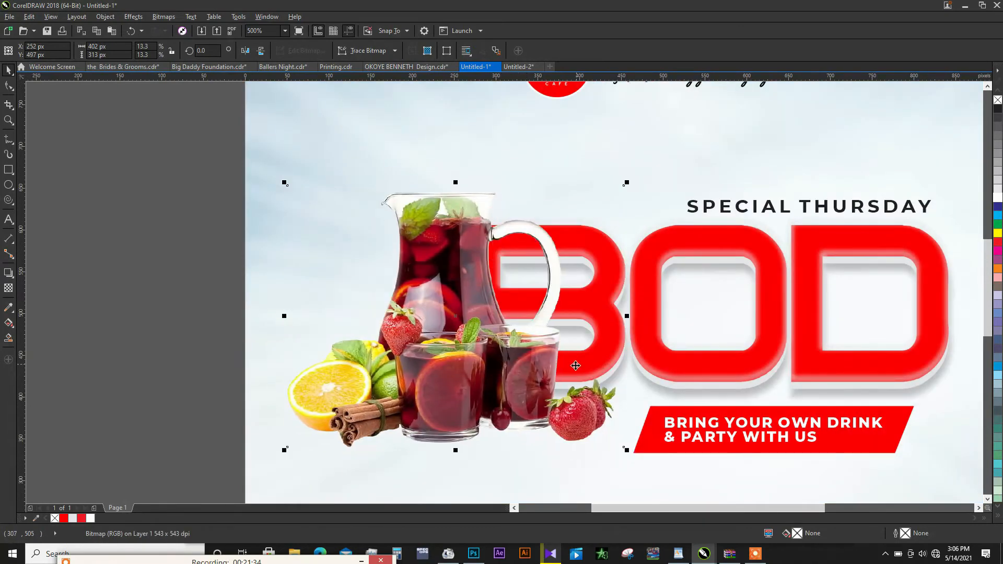
{"action": "left_click_drag", "start_coordinate": [544, 369], "coordinate": [549, 375]}
{"action": "key", "text": "F3"}
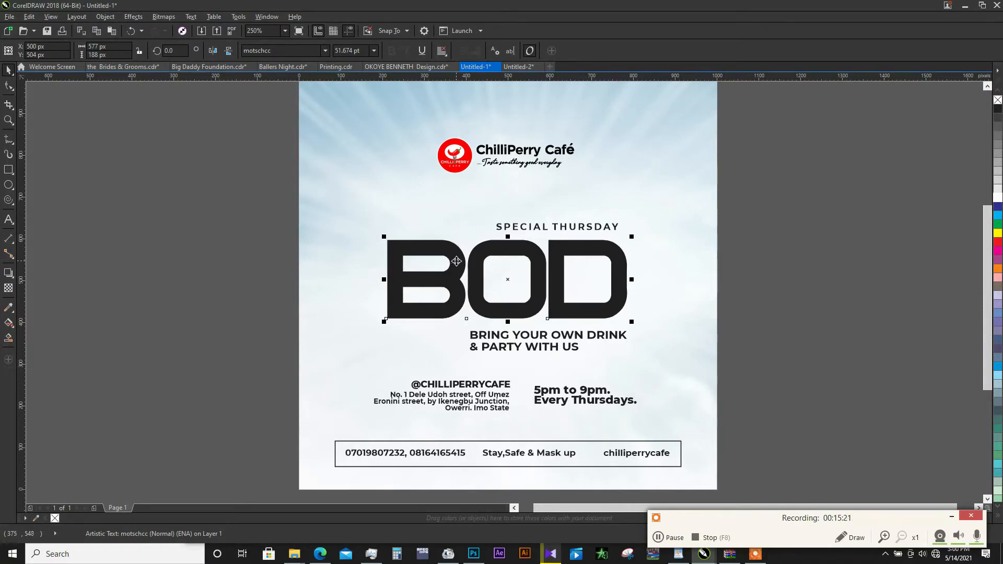
- Sample the logo's red (#FE0000) into the document palette and fill the BOD title with it
{"action": "left_click", "coordinate": [36, 521]}
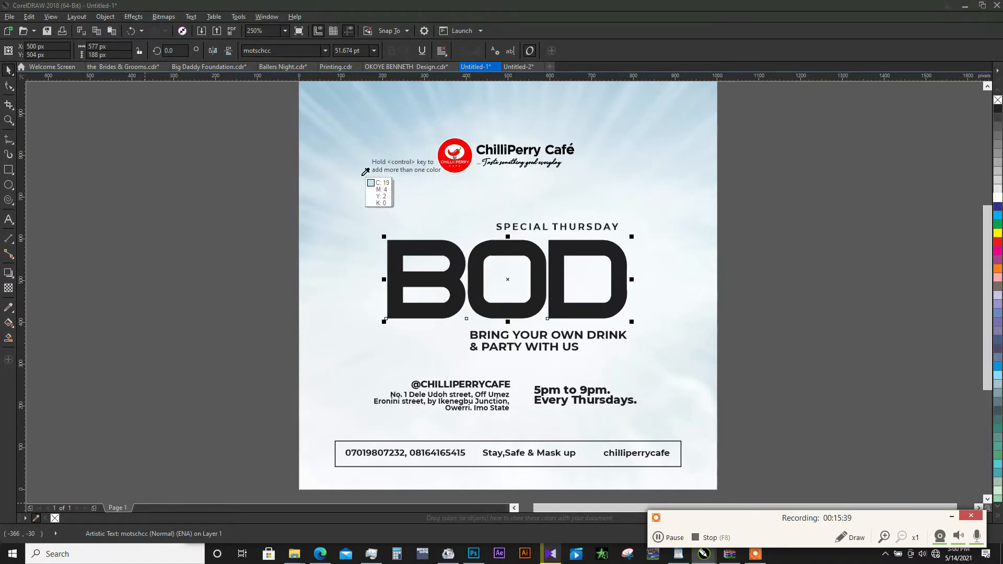
{"action": "left_click", "coordinate": [468, 149]}
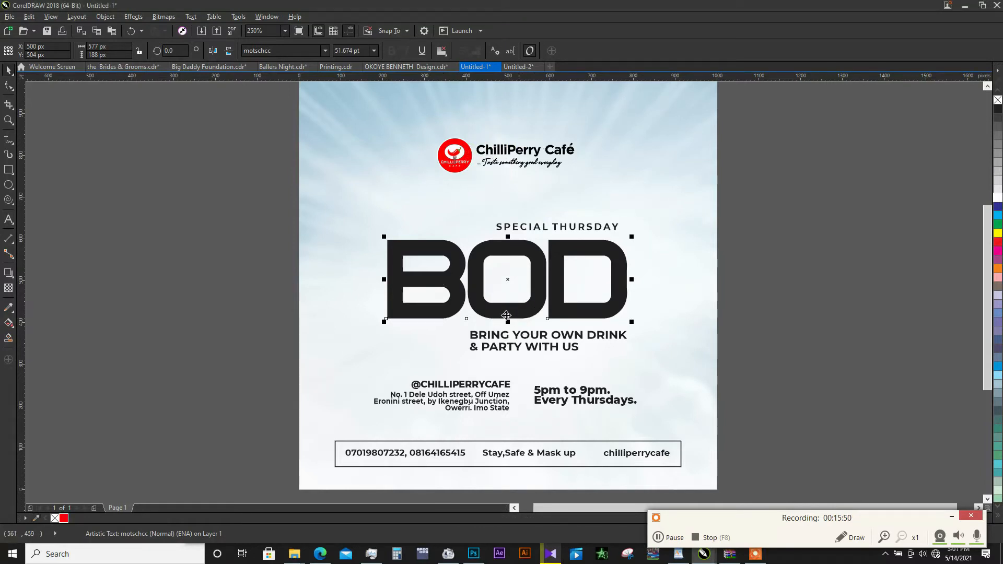
{"action": "left_click", "coordinate": [64, 519]}
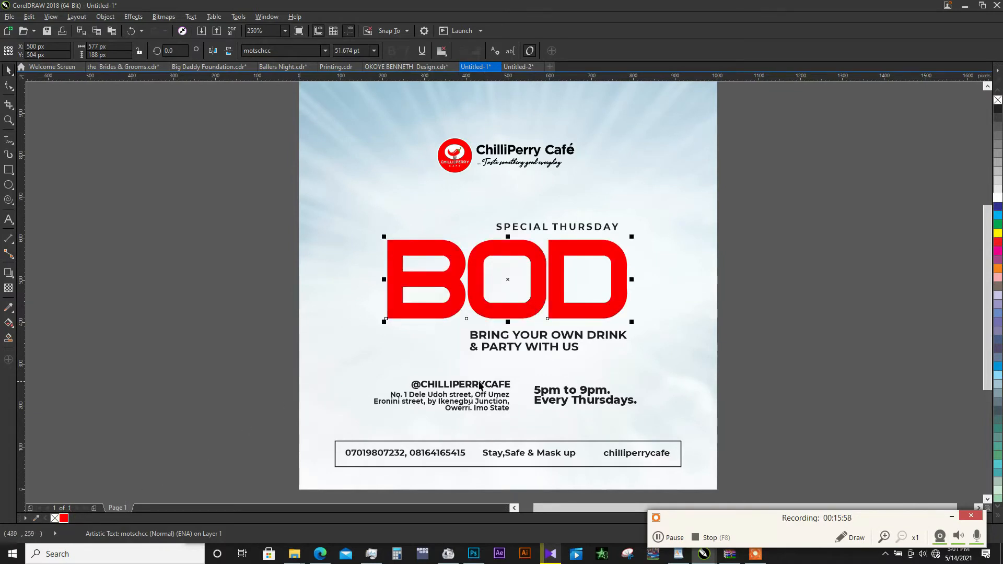
- Duplicate the BOD title slightly upwards to about Y 510 px and fill the original beneath with light grey
{"action": "scroll", "coordinate": [494, 330], "scroll_direction": "up", "scroll_amount": 2}
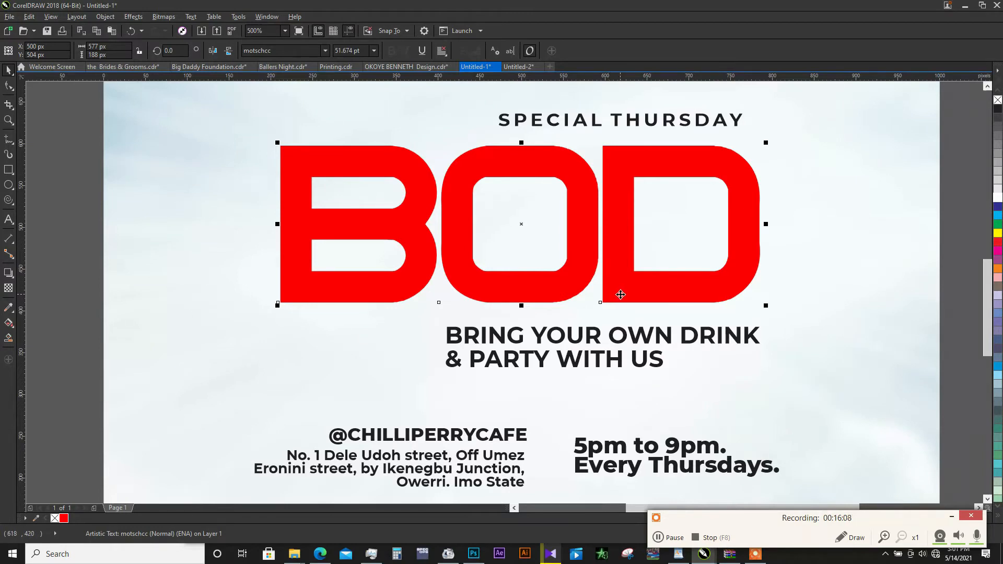
{"action": "scroll", "coordinate": [620, 294], "scroll_direction": "up", "scroll_amount": 2}
{"action": "left_click_drag", "start_coordinate": [620, 296], "coordinate": [619, 286]}
{"action": "right_click", "coordinate": [619, 286]}
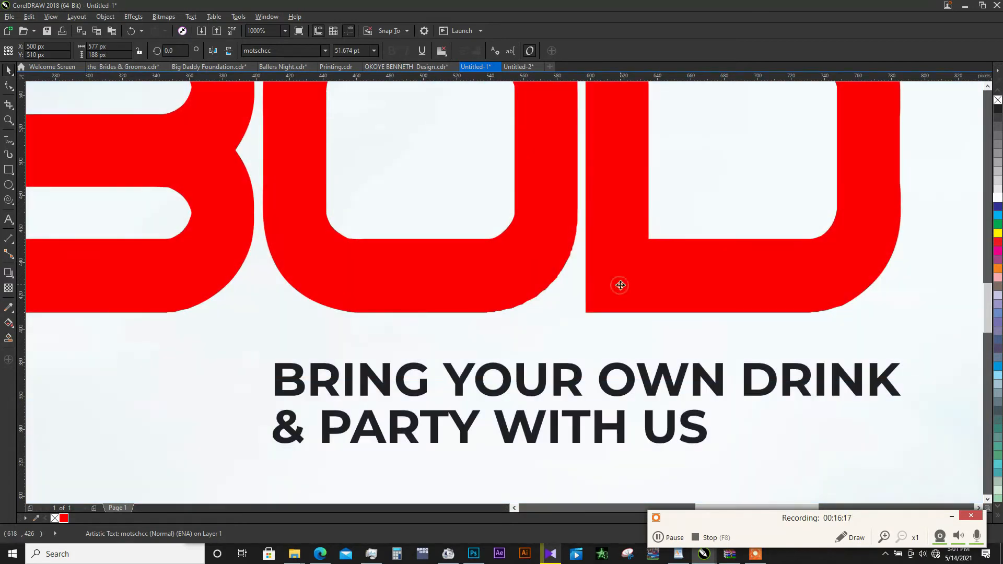
{"action": "left_click", "coordinate": [613, 311]}
{"action": "left_click", "coordinate": [995, 187]}
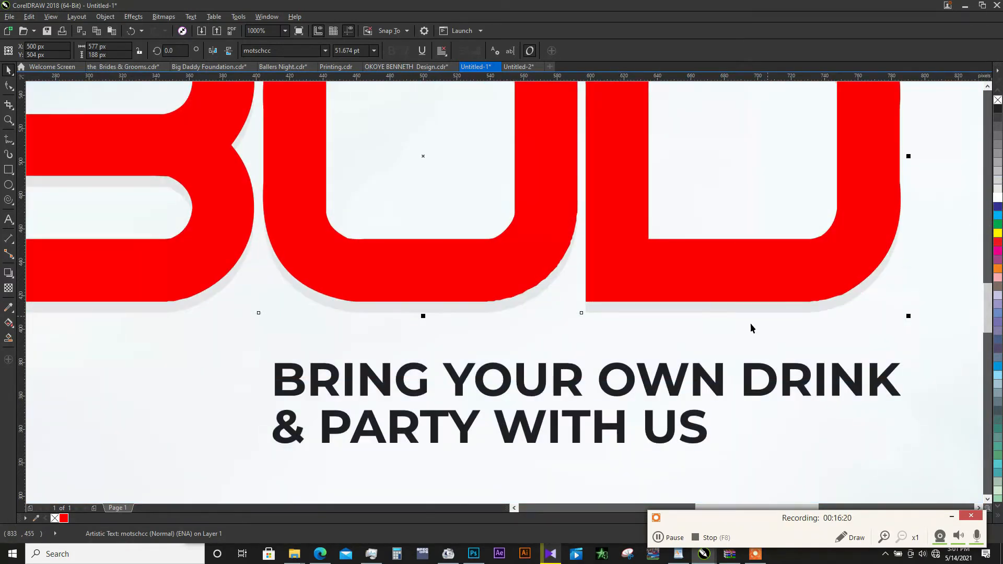
- Move the red BOD title slightly up to about Y 512 px, above its light grey copy
{"action": "left_click", "coordinate": [679, 290]}
{"action": "left_click_drag", "start_coordinate": [688, 284], "coordinate": [688, 281]}
{"action": "scroll", "coordinate": [671, 310], "scroll_direction": "down", "scroll_amount": 1}
{"action": "scroll", "coordinate": [597, 332], "scroll_direction": "down", "scroll_amount": 1}
{"action": "scroll", "coordinate": [634, 274], "scroll_direction": "up", "scroll_amount": 1}
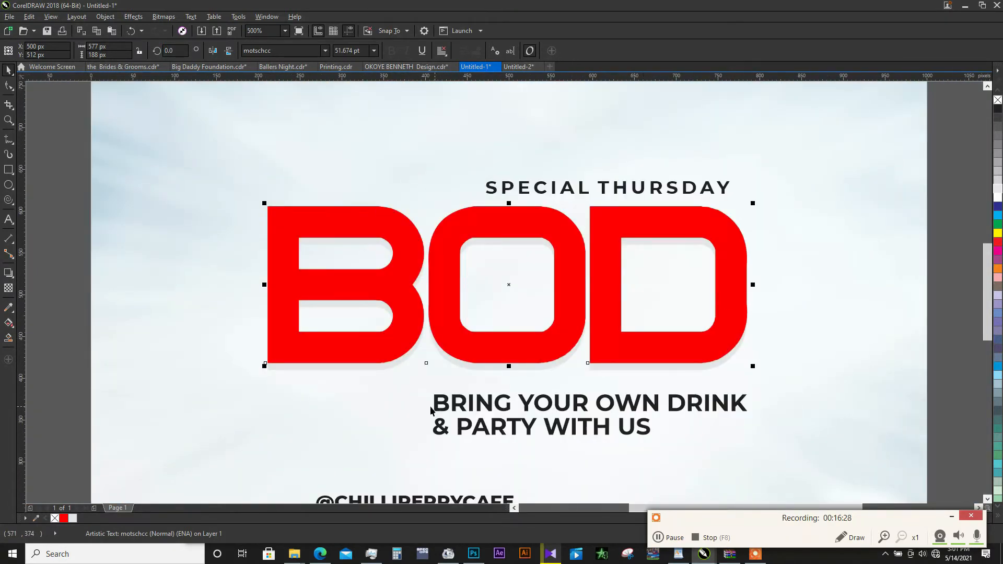
- Add a Flat Bottom Left drop shadow to the light grey BOD copy and offset it to about 2, -8 px
{"action": "left_click", "coordinate": [382, 372]}
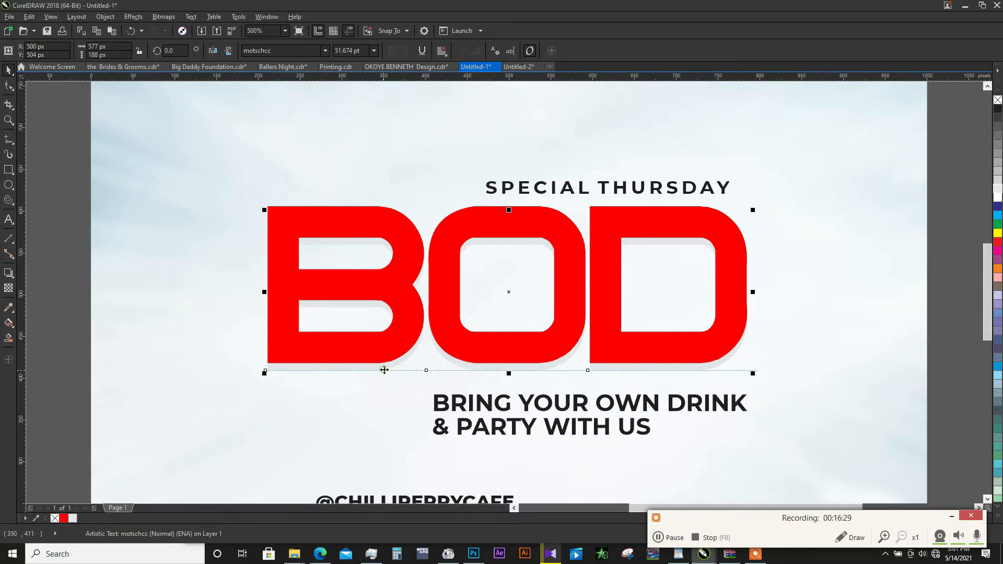
{"action": "left_click", "coordinate": [8, 272]}
{"action": "left_click", "coordinate": [29, 50]}
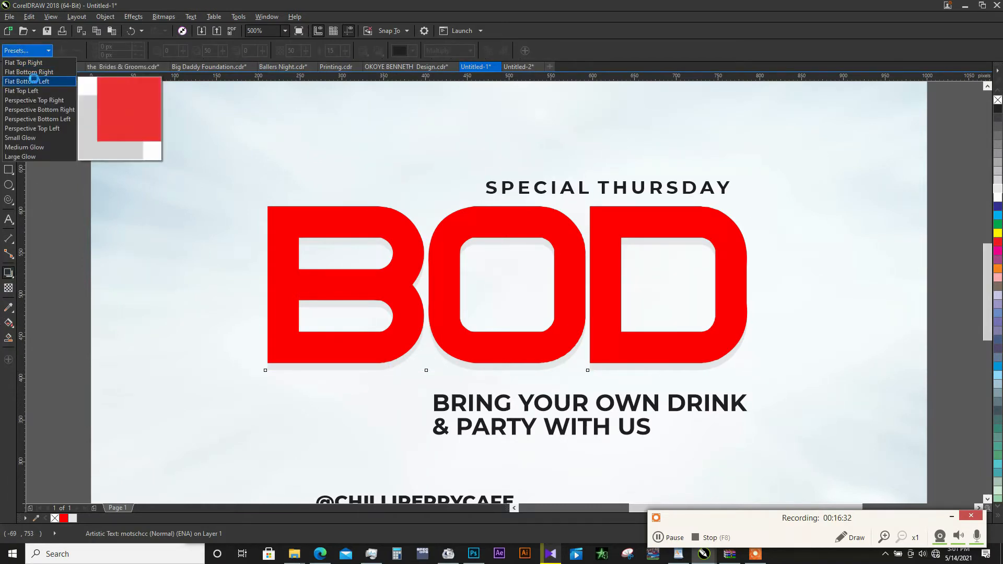
{"action": "left_click", "coordinate": [33, 81]}
{"action": "scroll", "coordinate": [593, 362], "scroll_direction": "down", "scroll_amount": 1}
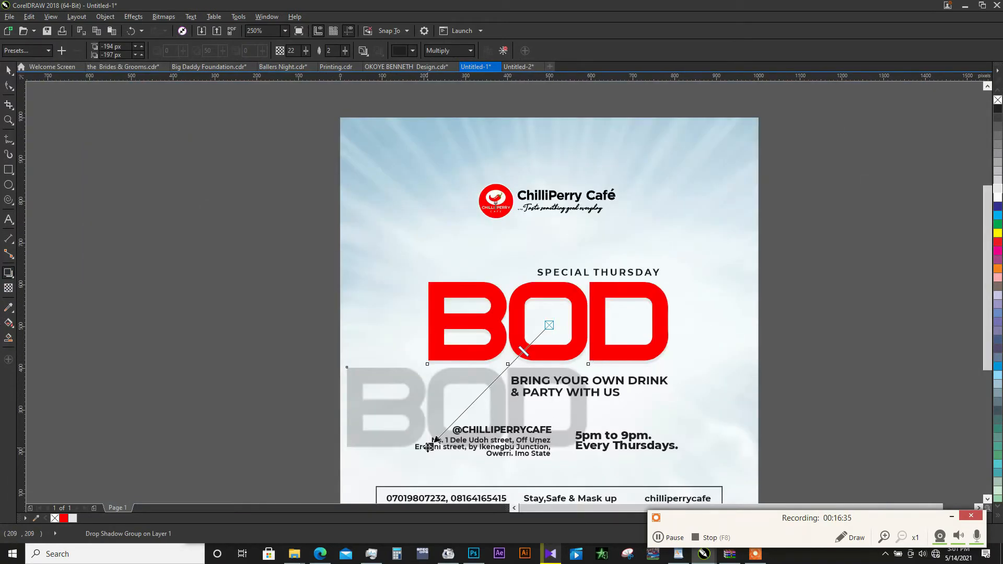
{"action": "left_click_drag", "start_coordinate": [428, 447], "coordinate": [565, 370]}
{"action": "scroll", "coordinate": [564, 370], "scroll_direction": "up", "scroll_amount": 1}
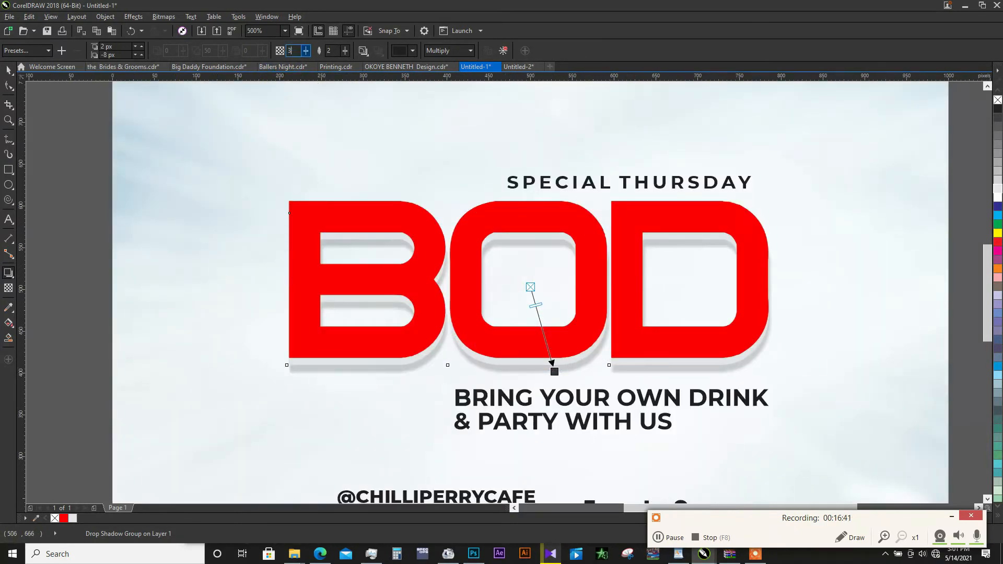
- Set the grey BOD copy's drop shadow opacity to 30 and its feathering to 10
{"action": "type", "text": "0"}
{"action": "key", "text": "Return"}
{"action": "left_click_drag", "start_coordinate": [338, 52], "coordinate": [309, 68]}
{"action": "type", "text": "10"}
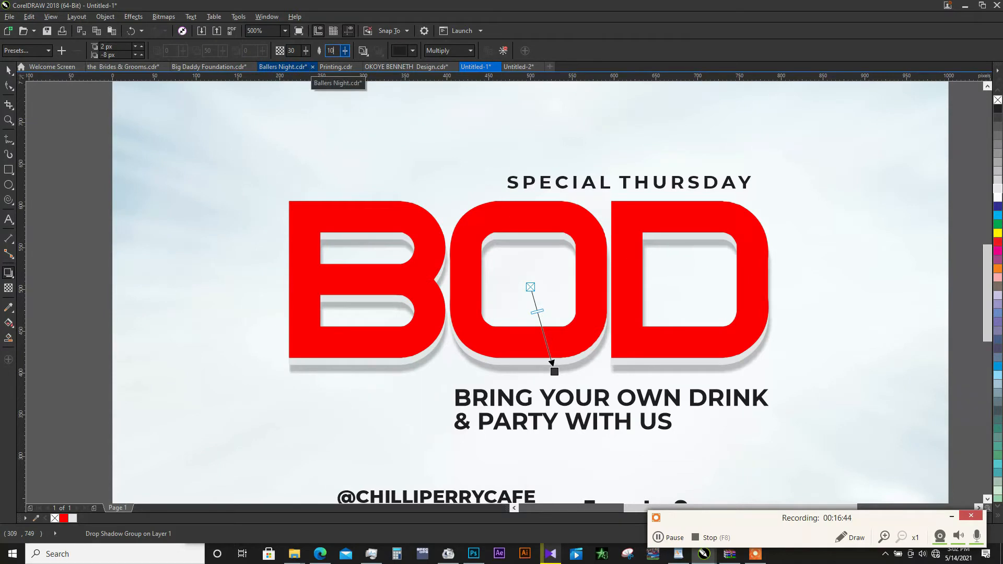
{"action": "key", "text": "Return"}
- Change the drop shadow's feathering direction from Gaussian Blur and set its feathering edge to Squared
{"action": "left_click", "coordinate": [363, 50]}
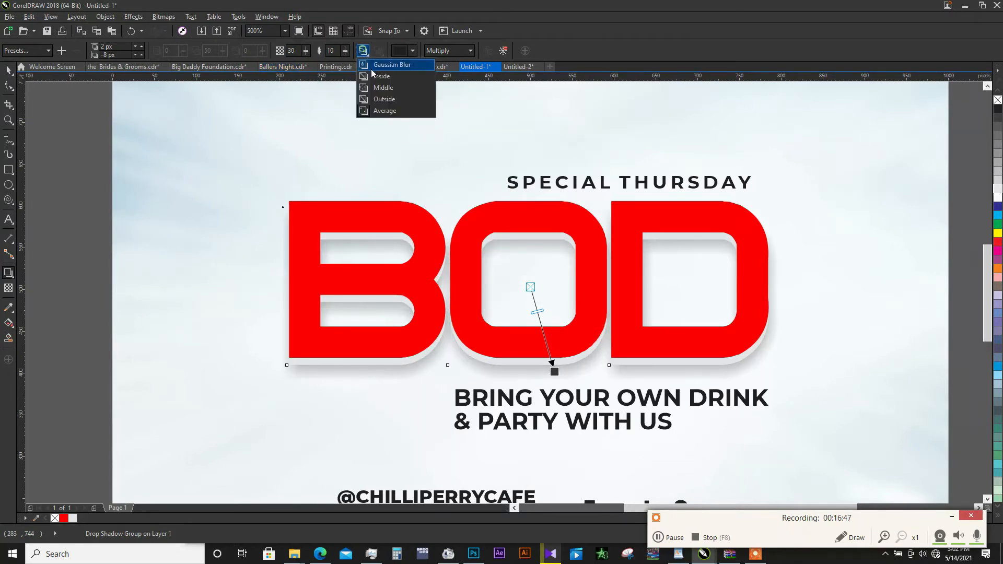
{"action": "left_click", "coordinate": [366, 80]}
{"action": "left_click", "coordinate": [378, 51]}
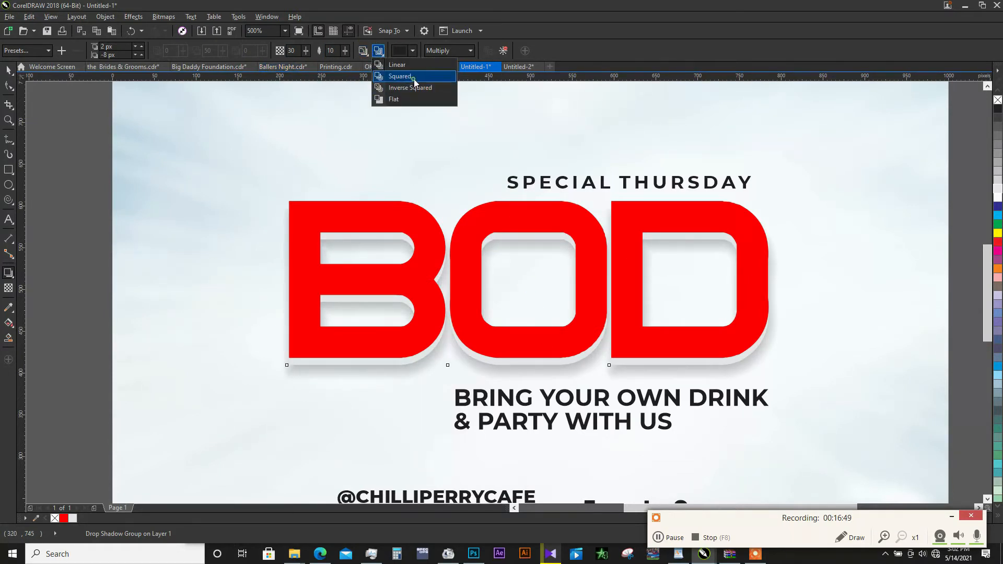
{"action": "left_click", "coordinate": [412, 81]}
{"action": "key", "text": "space"}
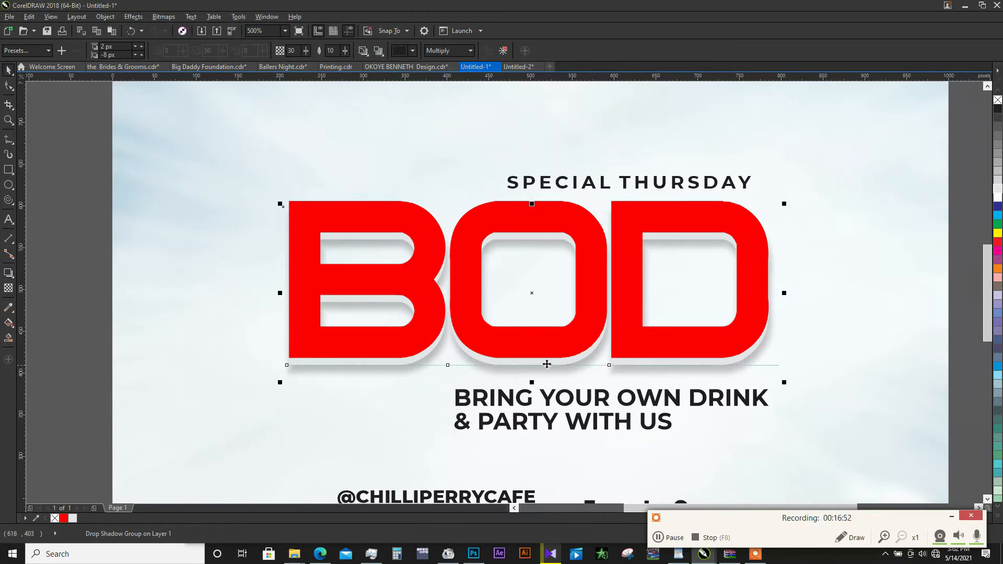
- Duplicate the red BOD title slightly upwards to about Y 518 px
{"action": "scroll", "coordinate": [493, 358], "scroll_direction": "down", "scroll_amount": 1}
{"action": "left_click", "coordinate": [649, 294]}
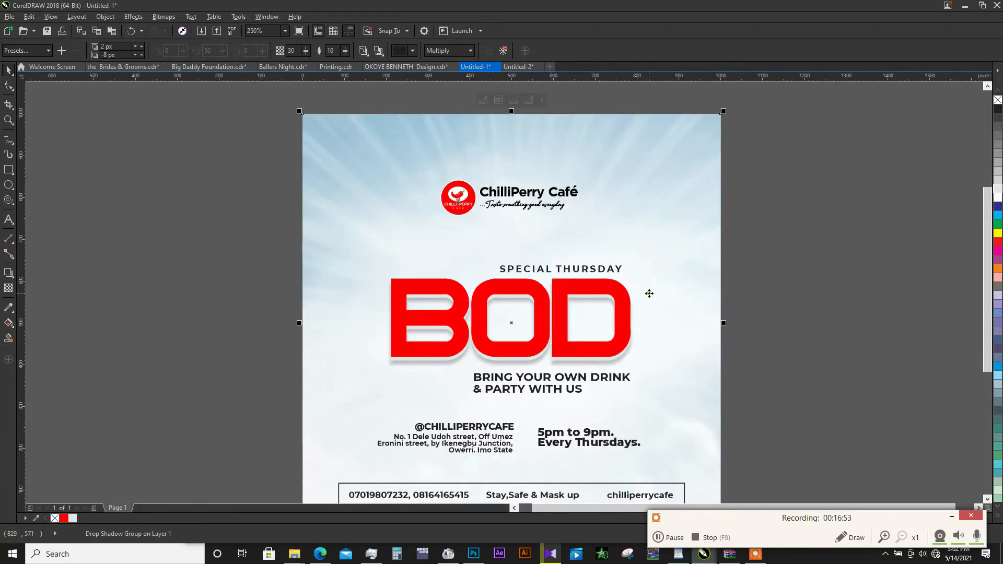
{"action": "left_click", "coordinate": [619, 309]}
{"action": "scroll", "coordinate": [518, 299], "scroll_direction": "up", "scroll_amount": 1}
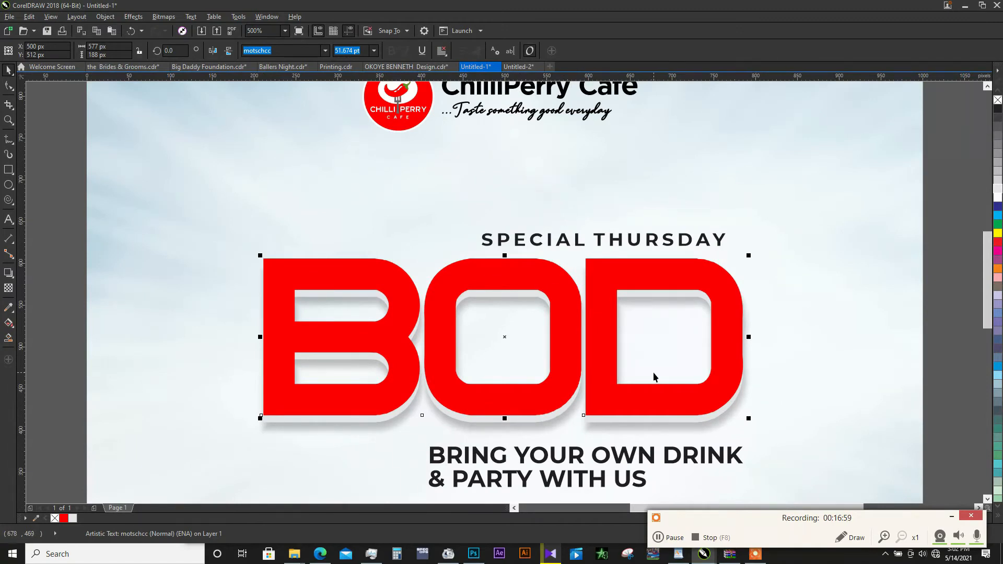
{"action": "left_click", "coordinate": [575, 320]}
{"action": "left_click_drag", "start_coordinate": [575, 318], "coordinate": [575, 315]}
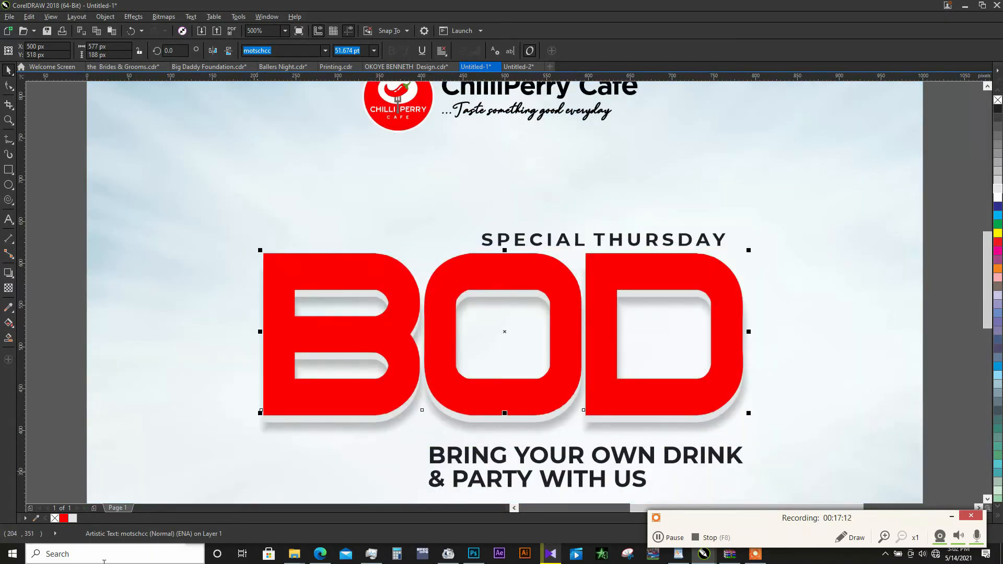
- Give the top BOD duplicate a 10% Black outline 1.0 pt wide and remove its fill
{"action": "right_click", "coordinate": [75, 519]}
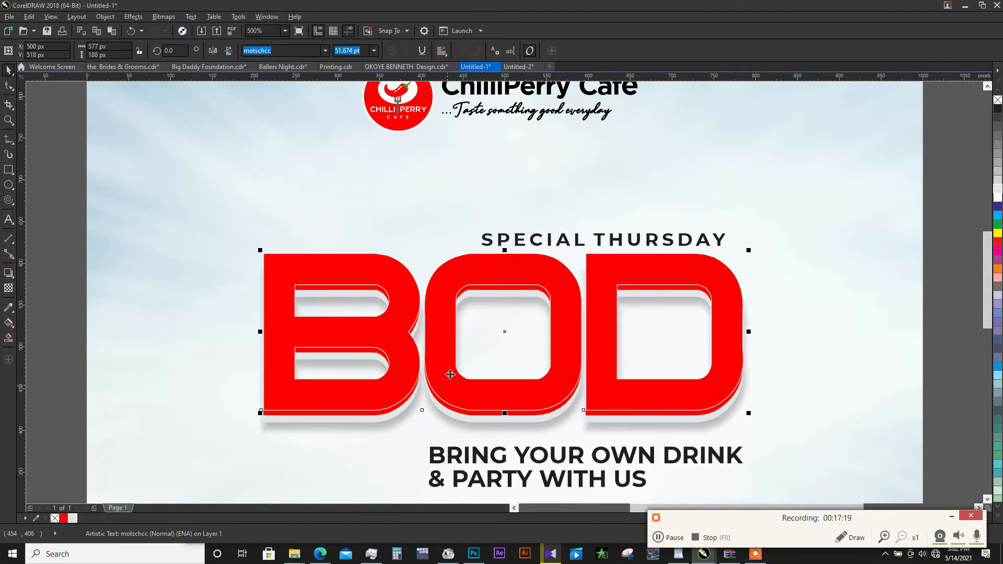
{"action": "left_click", "coordinate": [56, 518]}
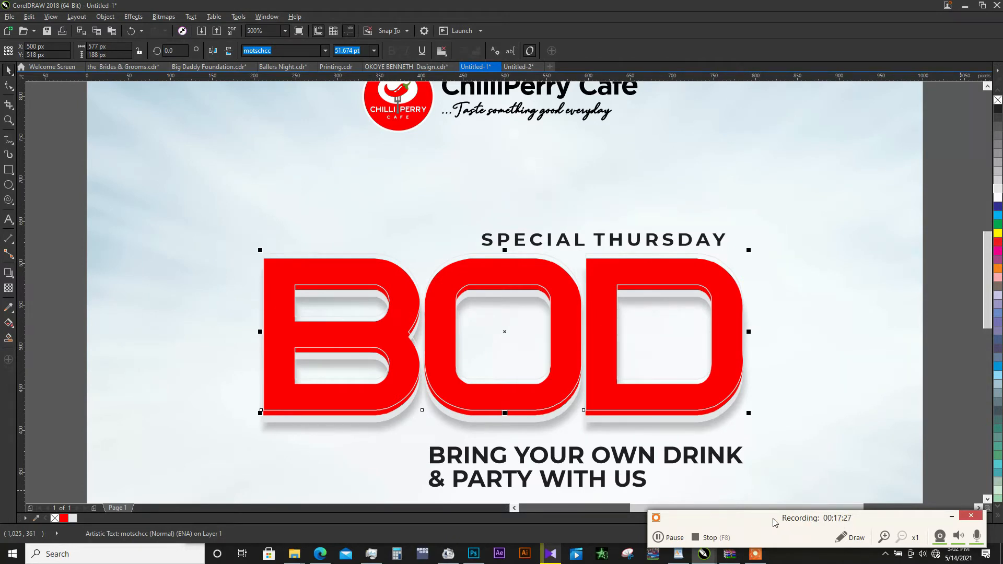
{"action": "left_click_drag", "start_coordinate": [774, 522], "coordinate": [184, 563]}
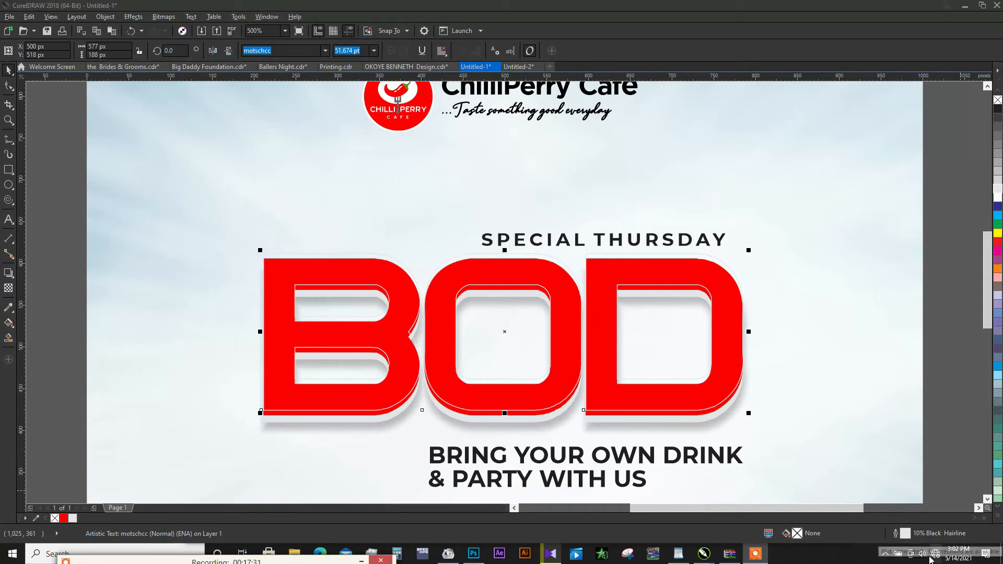
{"action": "double_click", "coordinate": [905, 533]}
{"action": "left_click", "coordinate": [434, 206]}
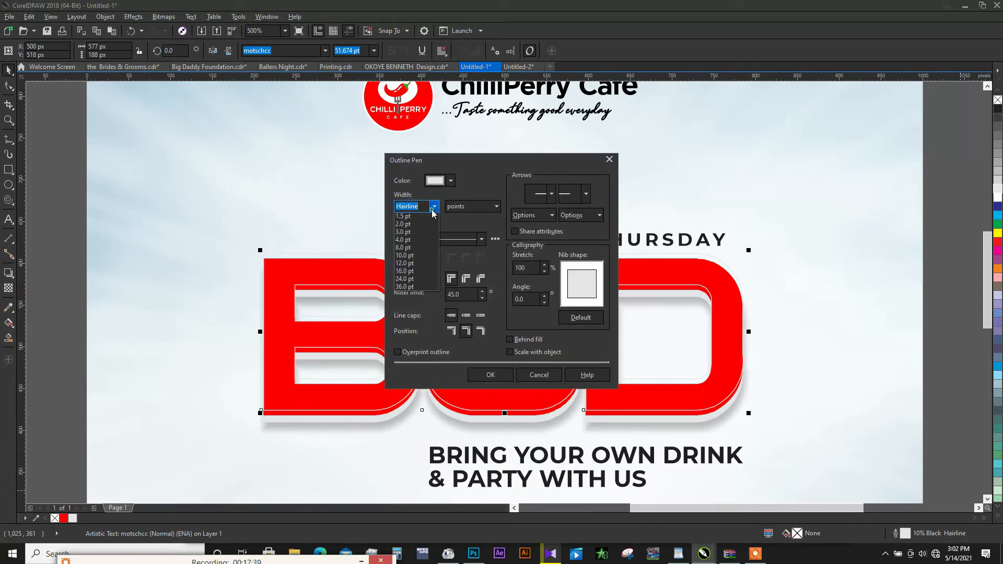
{"action": "left_click", "coordinate": [414, 249]}
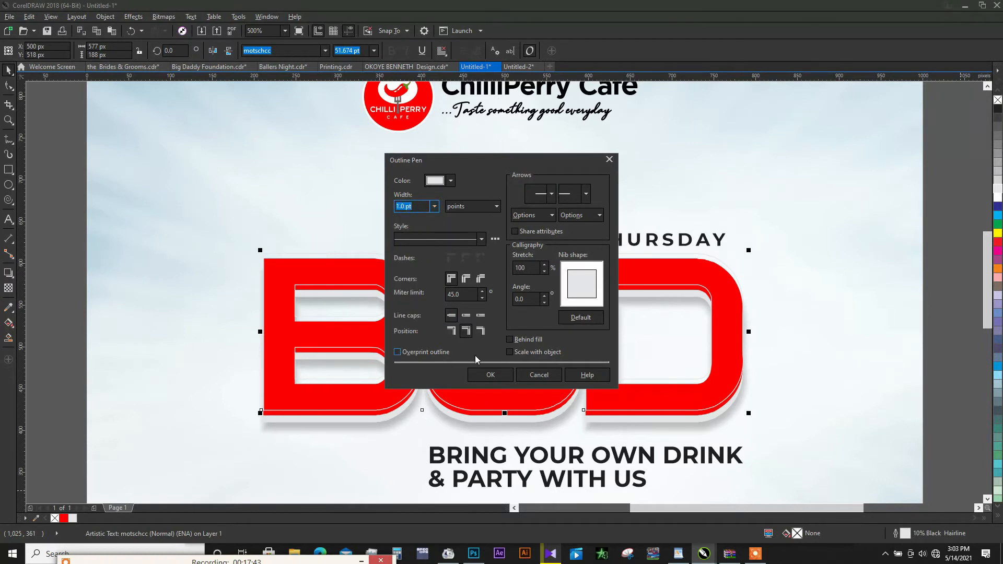
{"action": "left_click", "coordinate": [490, 375]}
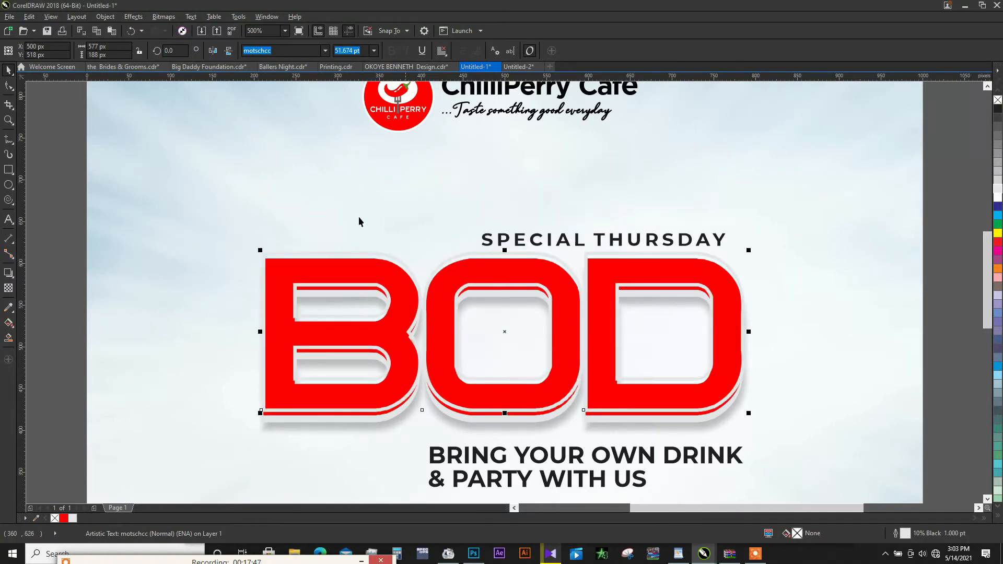
- Convert the outlined BOD duplicate to a 300 dpi RGB Color (24-bit) bitmap with a transparent background
{"action": "left_click", "coordinate": [164, 21]}
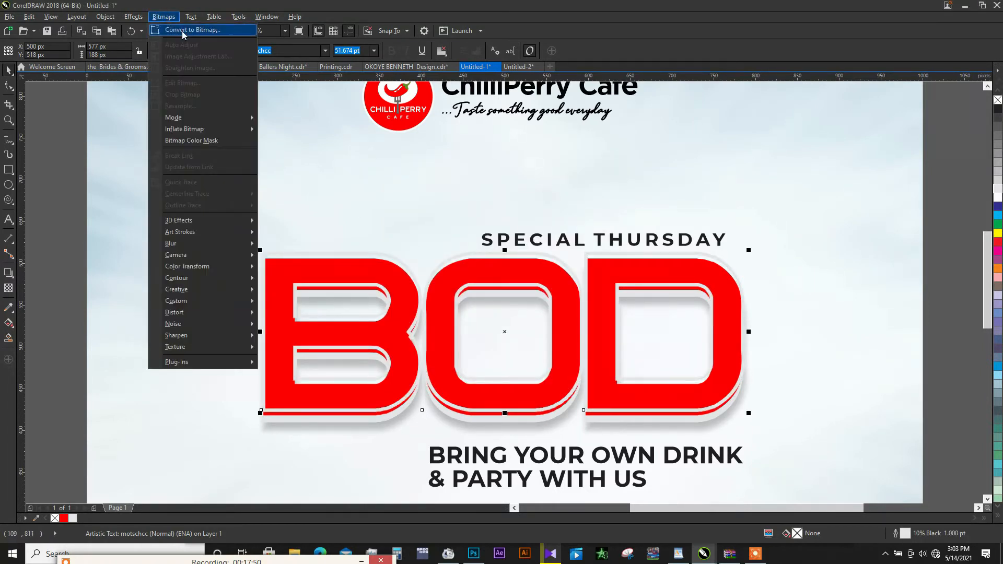
{"action": "left_click", "coordinate": [188, 29]}
{"action": "left_click", "coordinate": [501, 248]}
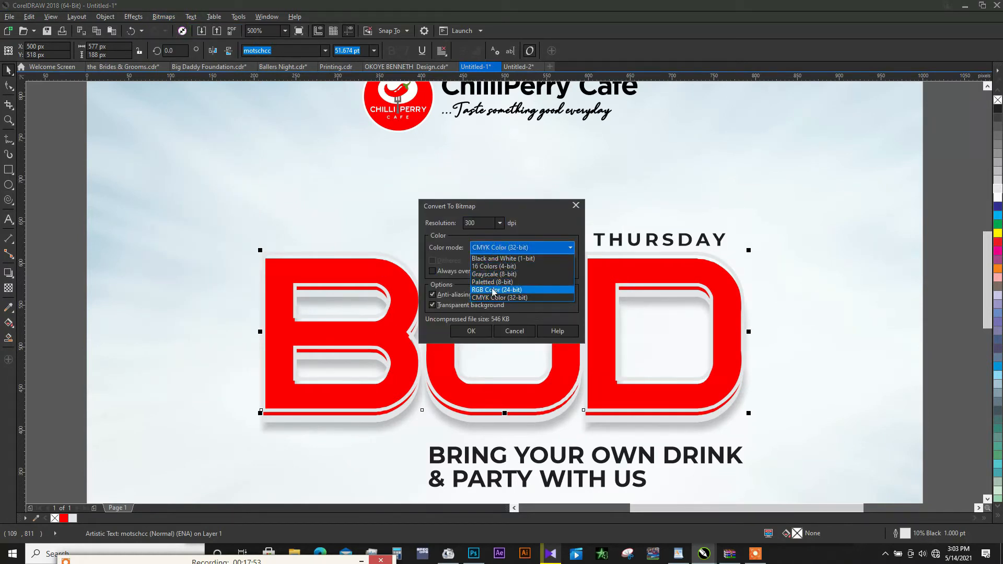
{"action": "left_click", "coordinate": [493, 290]}
{"action": "left_click", "coordinate": [471, 330]}
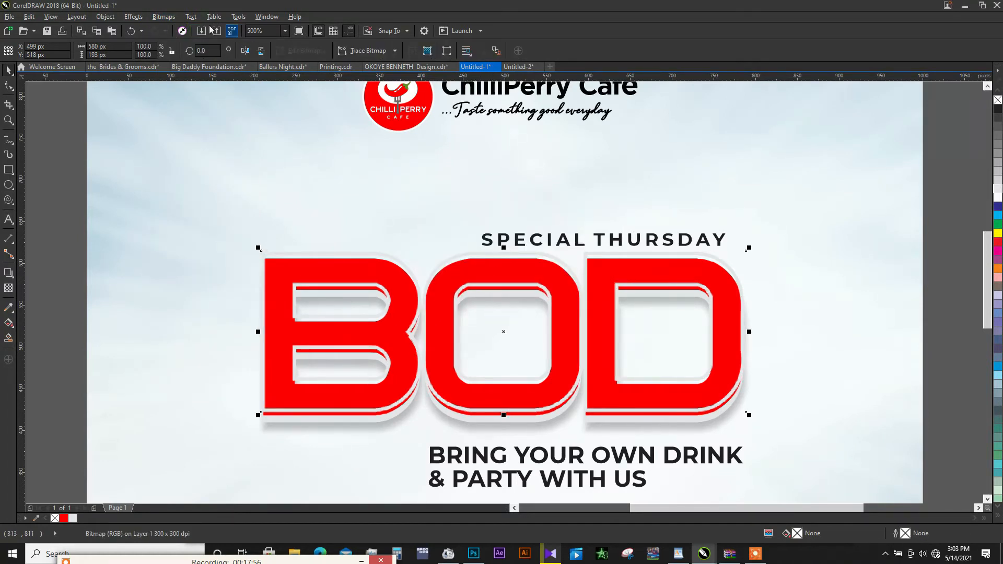
- Apply a Gaussian Blur with a radius of 3.4 pixels to the BOD outline bitmap and deselect it
{"action": "left_click", "coordinate": [163, 17]}
{"action": "mouse_move", "coordinate": [202, 245]}
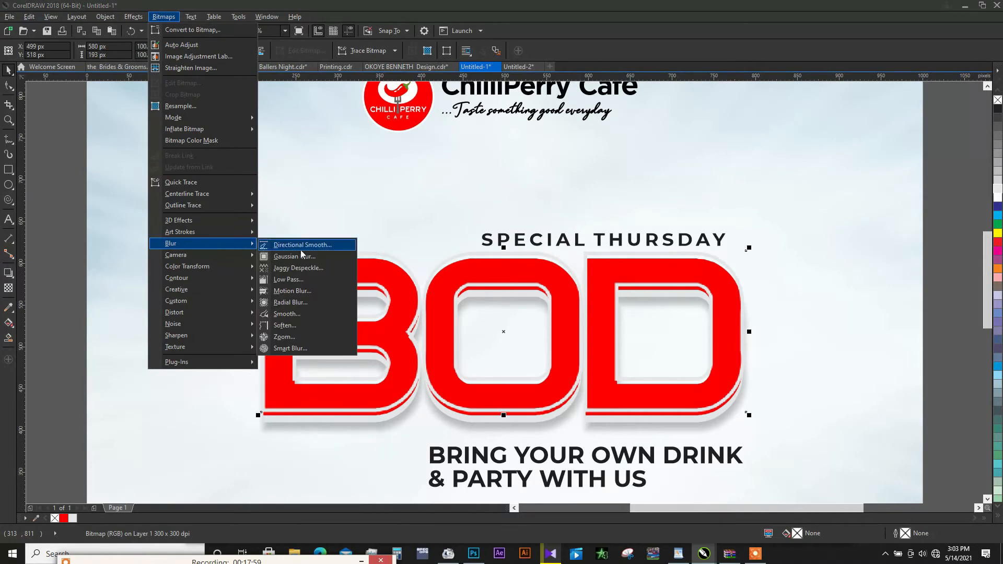
{"action": "left_click", "coordinate": [306, 257]}
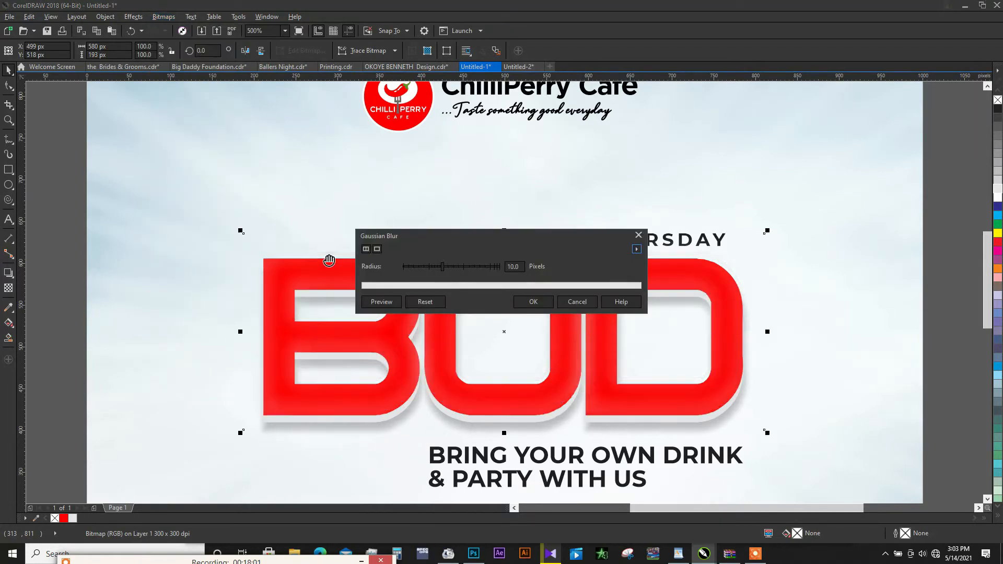
{"action": "left_click", "coordinate": [427, 270]}
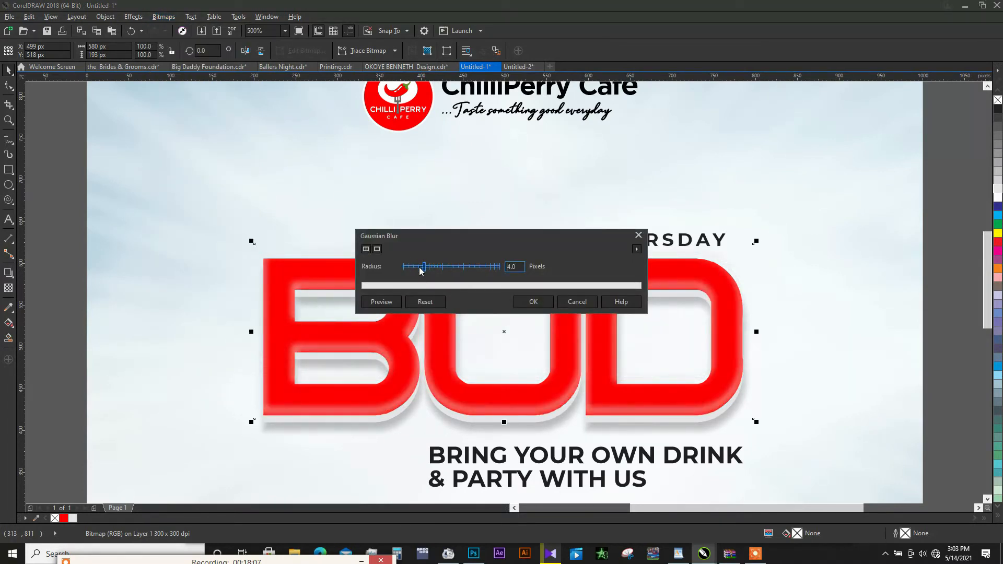
{"action": "left_click", "coordinate": [417, 271]}
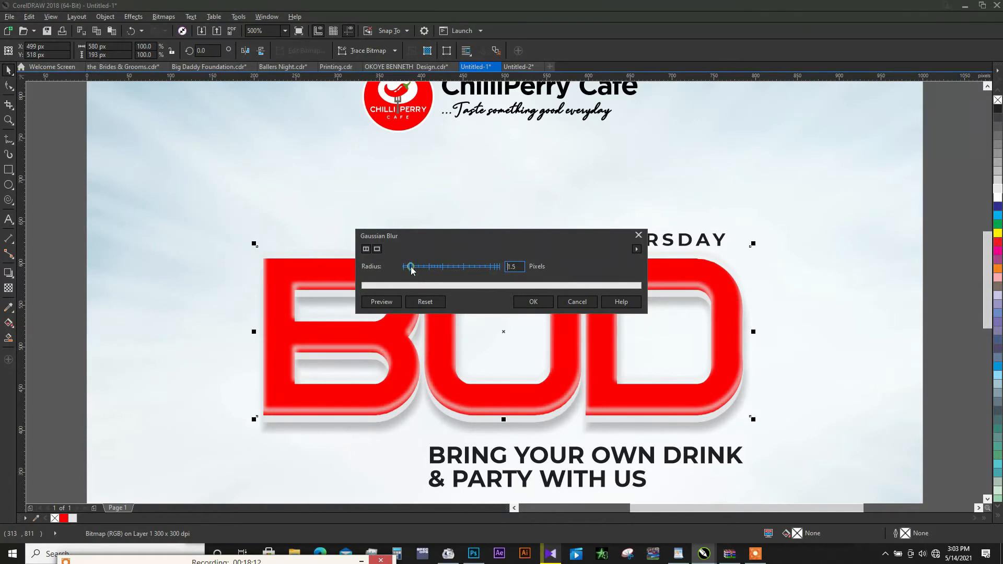
{"action": "left_click_drag", "start_coordinate": [412, 268], "coordinate": [421, 268]}
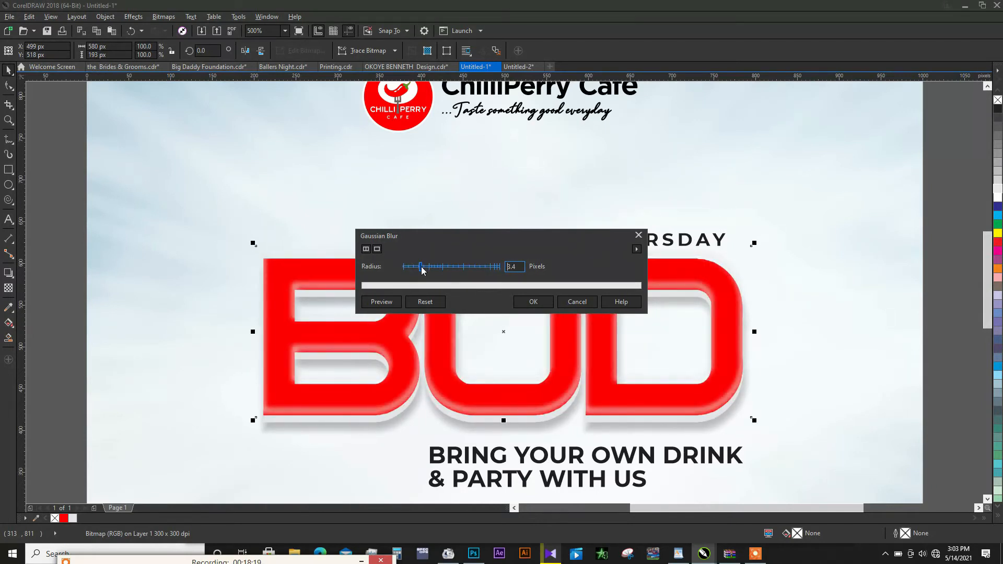
{"action": "left_click", "coordinate": [533, 302]}
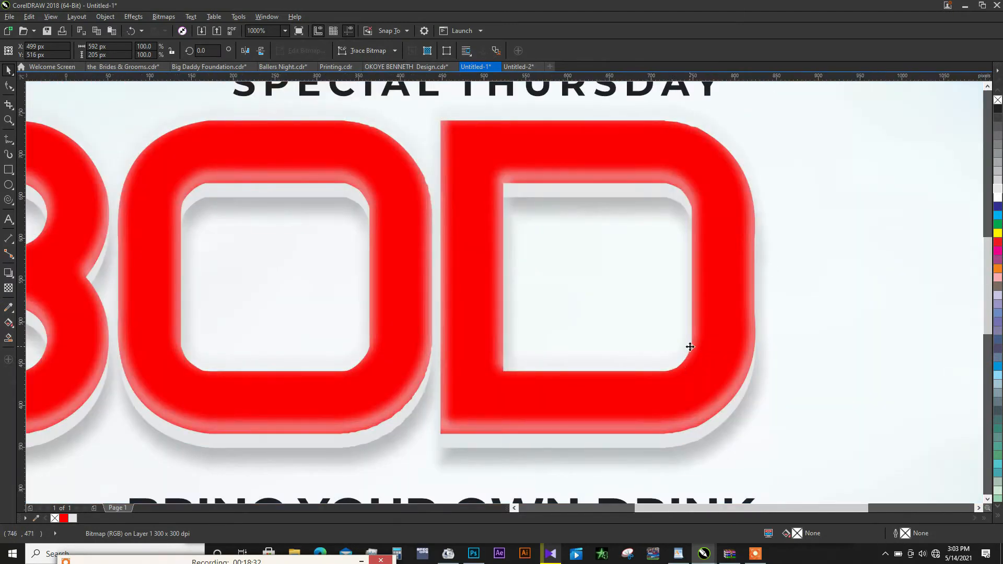
{"action": "key", "text": "F3"}
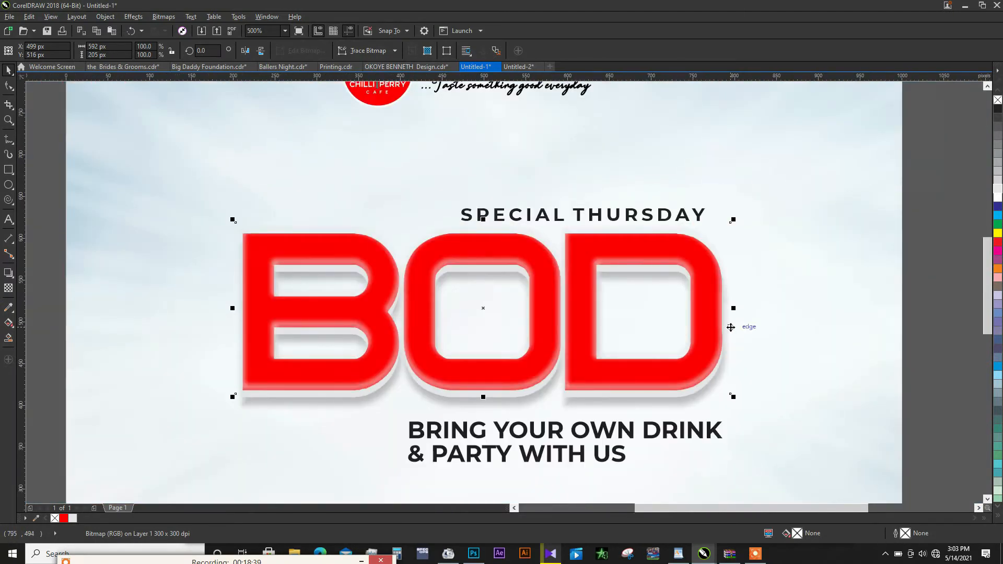
{"action": "left_click", "coordinate": [920, 248]}
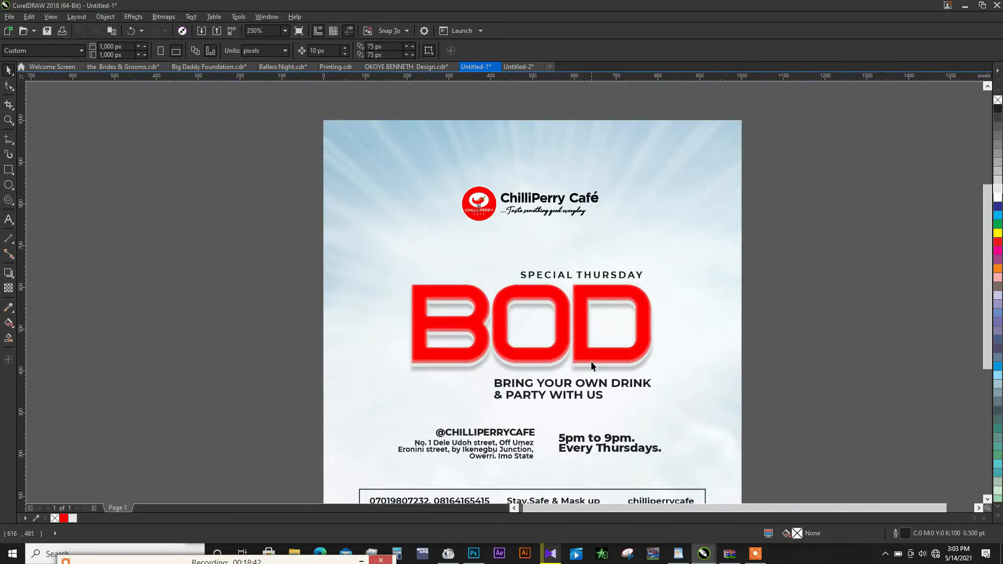
- Tighten the line spacing of the BRING YOUR OWN DRINK tagline and scale it down to about 328 × 43 px
{"action": "key", "text": "F3"}
{"action": "scroll", "coordinate": [602, 395], "scroll_direction": "up", "scroll_amount": 1}
{"action": "left_click", "coordinate": [585, 393]}
{"action": "key", "text": "F10"}
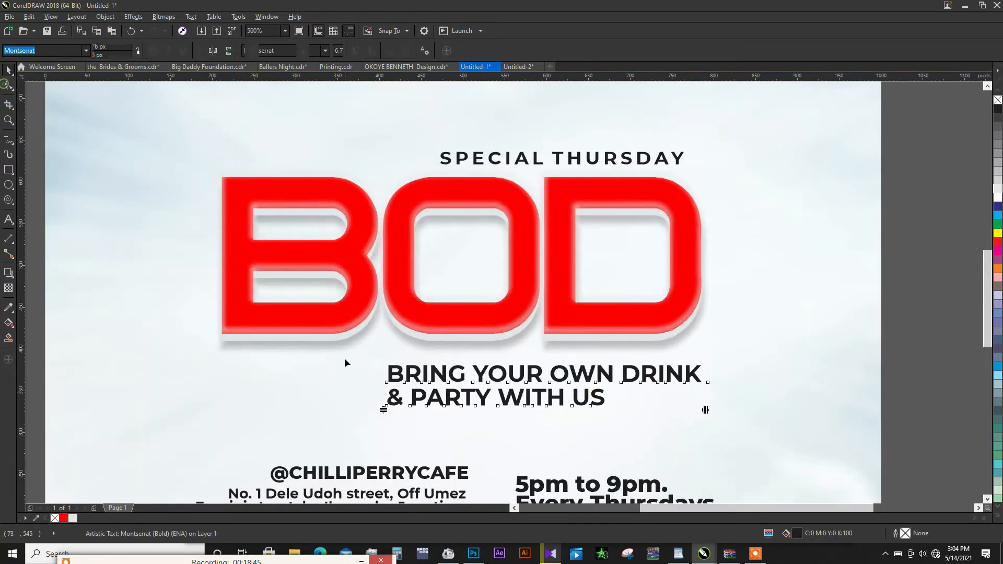
{"action": "left_click_drag", "start_coordinate": [384, 410], "coordinate": [383, 408]}
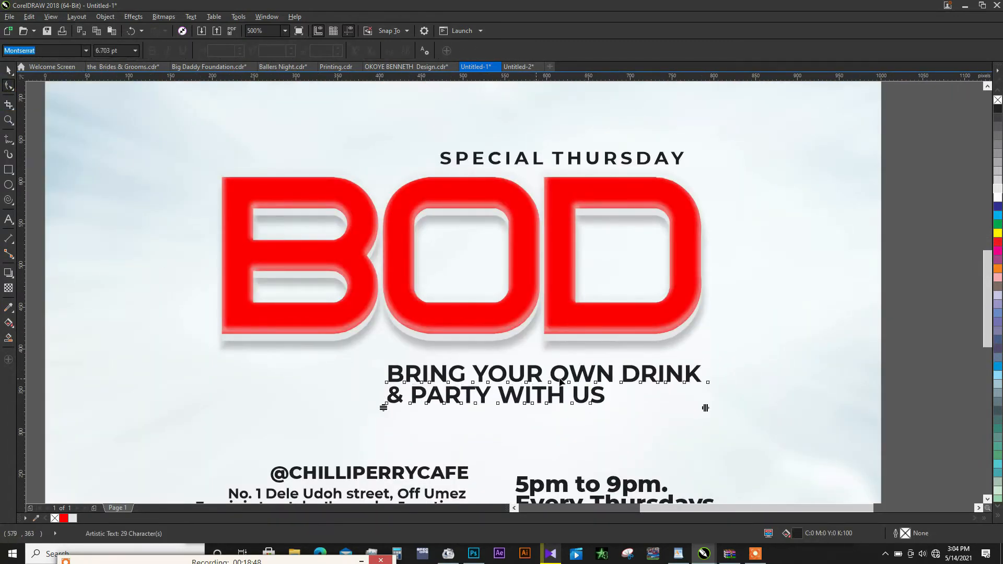
{"action": "key", "text": "space"}
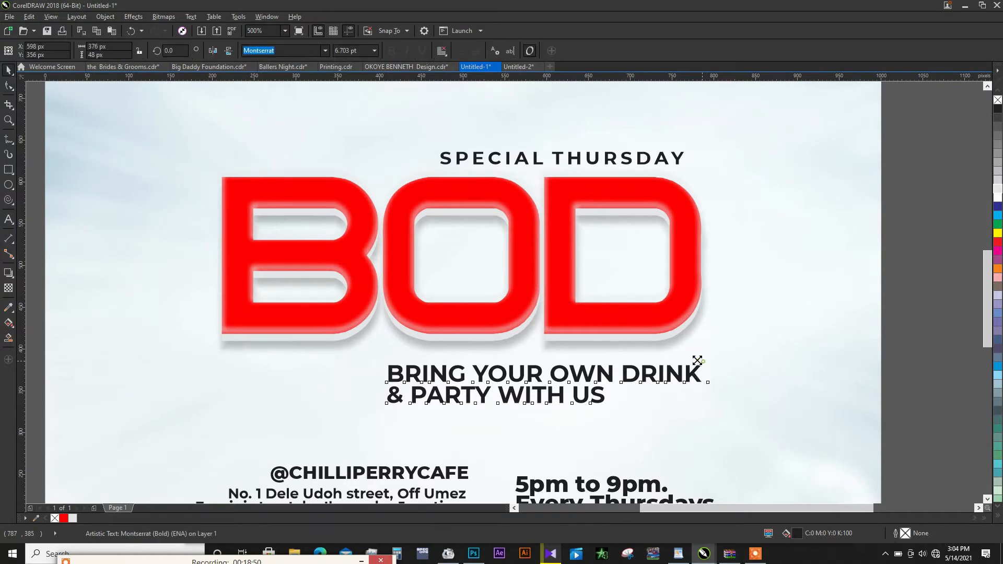
{"action": "left_click_drag", "start_coordinate": [697, 361], "coordinate": [683, 358]}
- Draw a rectangle of about 361 × 72 px over the tagline, fill it with red (M100 Y100) and remove its outline
{"action": "key", "text": "F6"}
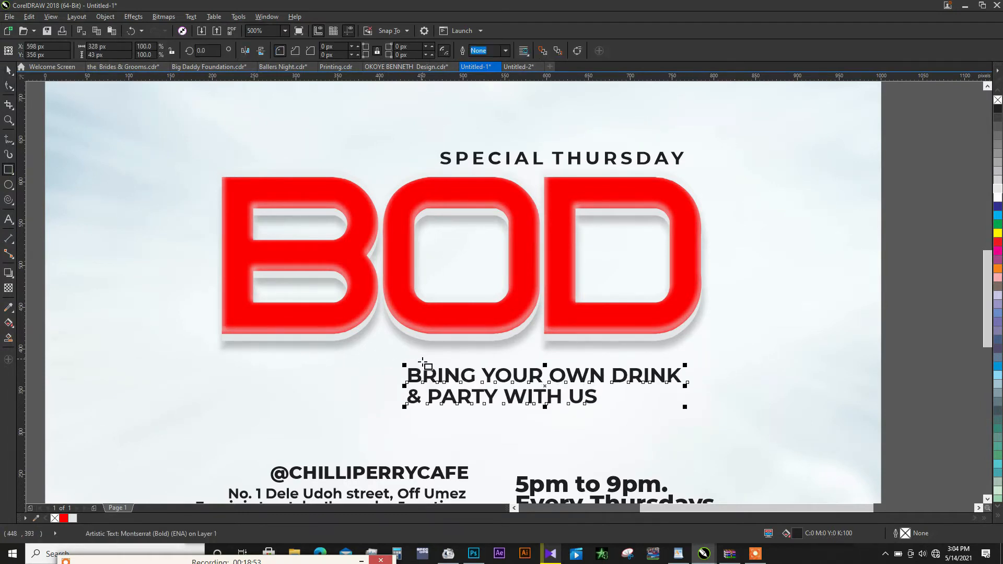
{"action": "left_click_drag", "start_coordinate": [390, 355], "coordinate": [693, 417]}
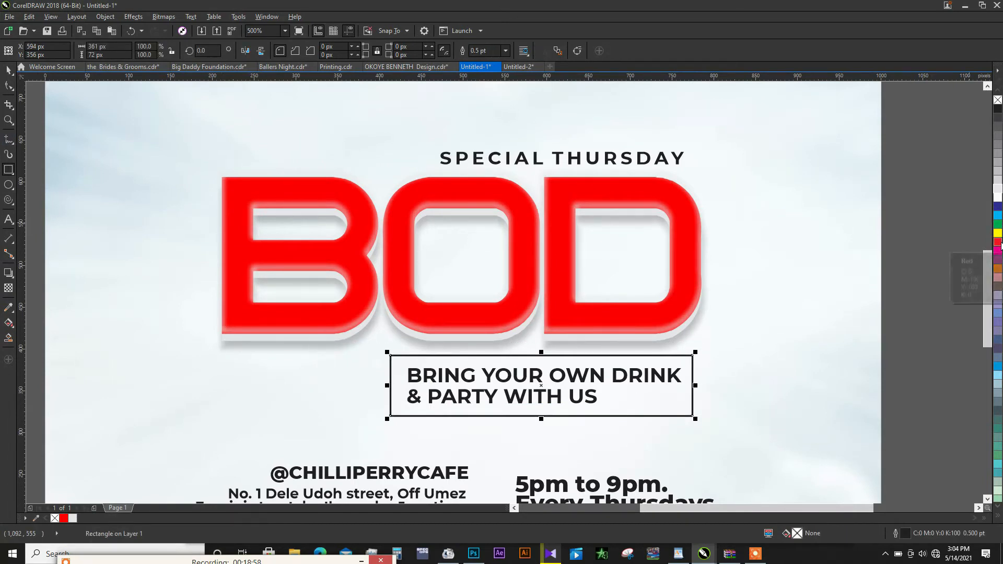
{"action": "left_click", "coordinate": [997, 241]}
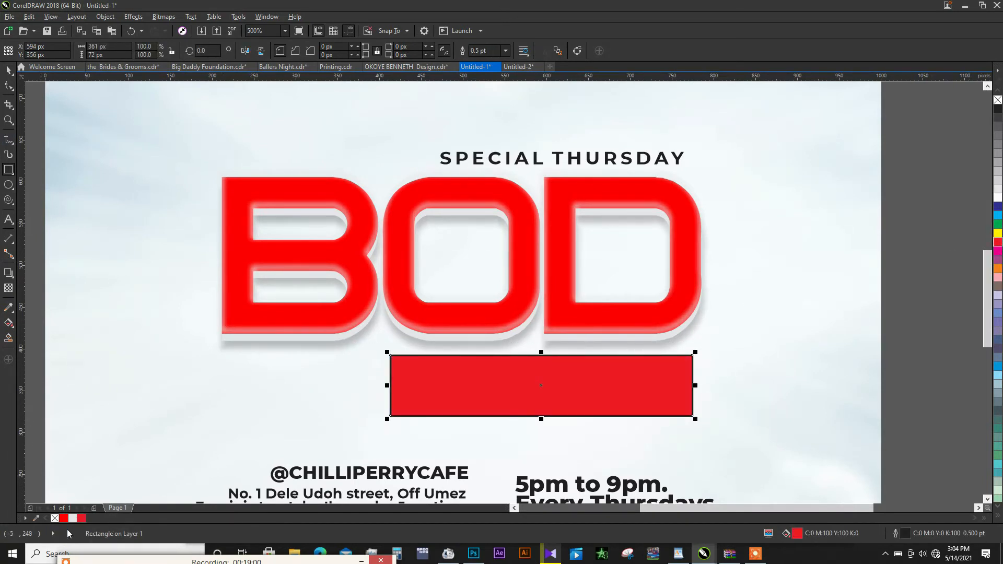
{"action": "right_click", "coordinate": [56, 519]}
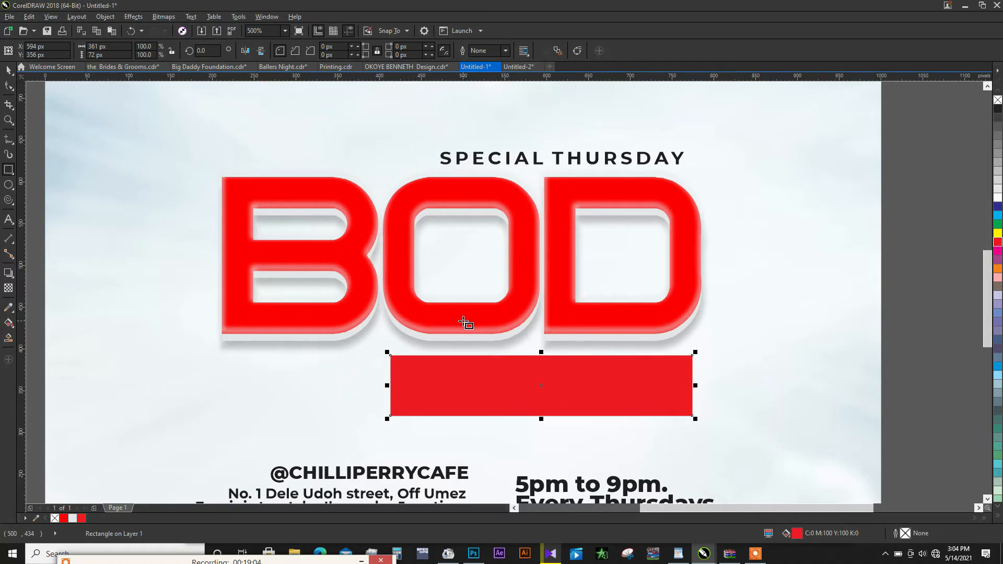
- Convert the red rectangle to curves and shift its upper-left and lower-right corners inward to form a slanted parallelogram
{"action": "key", "text": "ctrl+q"}
{"action": "left_click", "coordinate": [7, 88]}
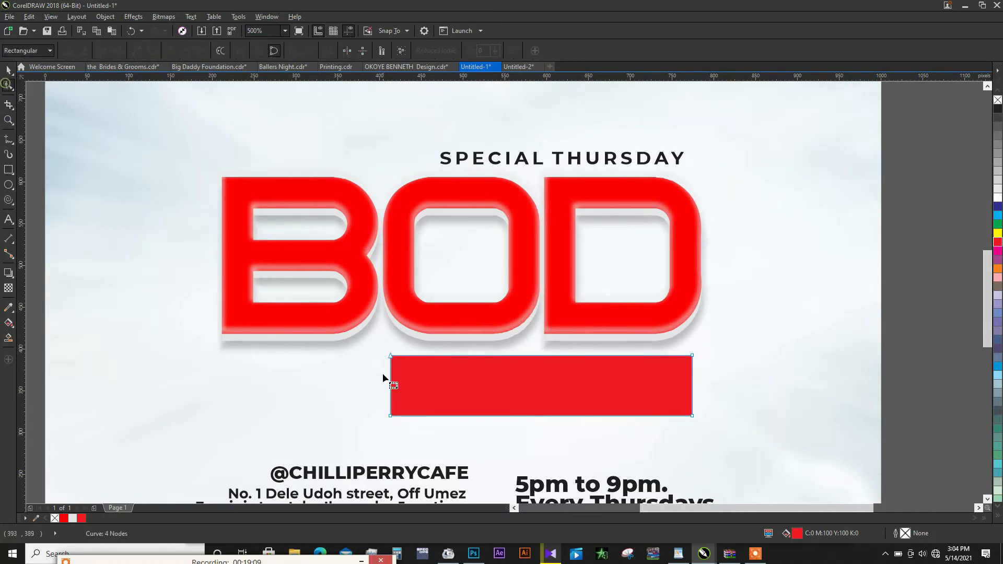
{"action": "left_click_drag", "start_coordinate": [391, 357], "coordinate": [408, 355]}
{"action": "left_click_drag", "start_coordinate": [693, 416], "coordinate": [680, 414]}
{"action": "key", "text": "space"}
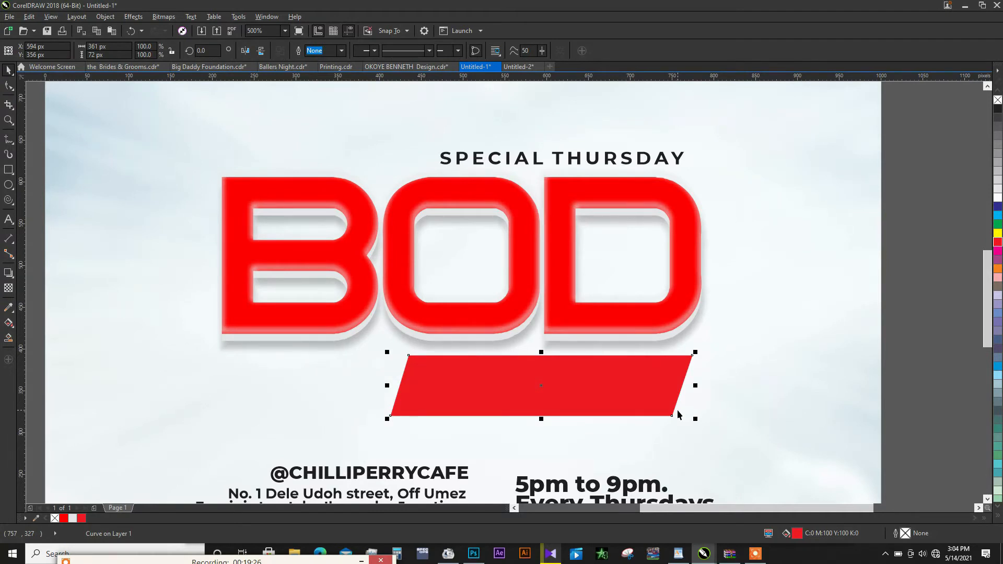
- Paste the tagline onto the red banner and scale both down together, making the banner about 318 × 64 px
{"action": "key", "text": "ctrl+v"}
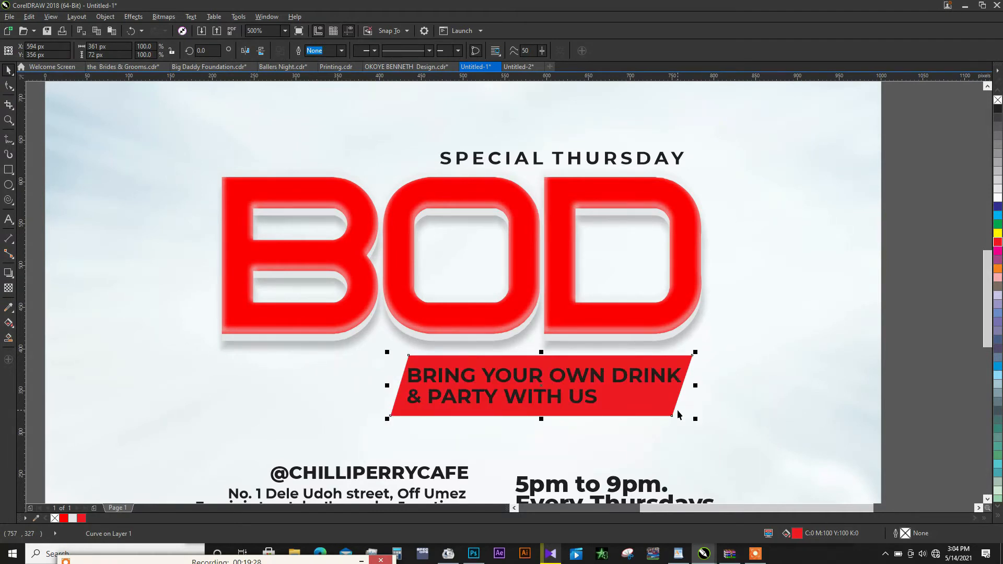
{"action": "mouse_move", "coordinate": [686, 364]}
{"action": "left_mouse_down"}
{"action": "mouse_move", "coordinate": [660, 368]}
{"action": "mouse_move", "coordinate": [695, 352]}
{"action": "mouse_move", "coordinate": [679, 358]}
{"action": "left_mouse_up"}
{"action": "left_click", "coordinate": [683, 367]}
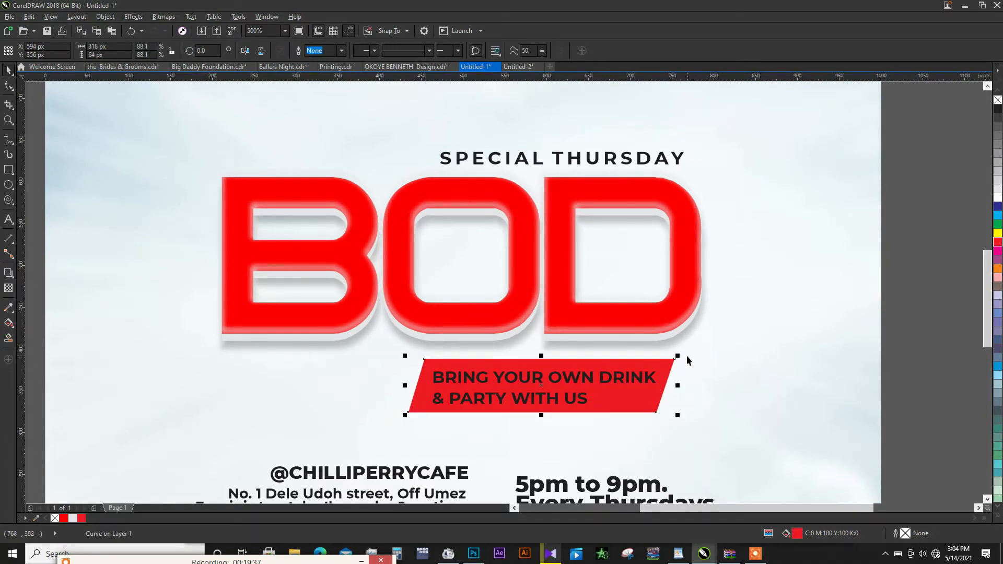
- Tighten the line spacing of the BRING YOUR OWN DRINK tagline and centre it horizontally and vertically on the red banner
{"action": "left_click", "coordinate": [9, 86]}
{"action": "left_click", "coordinate": [428, 402]}
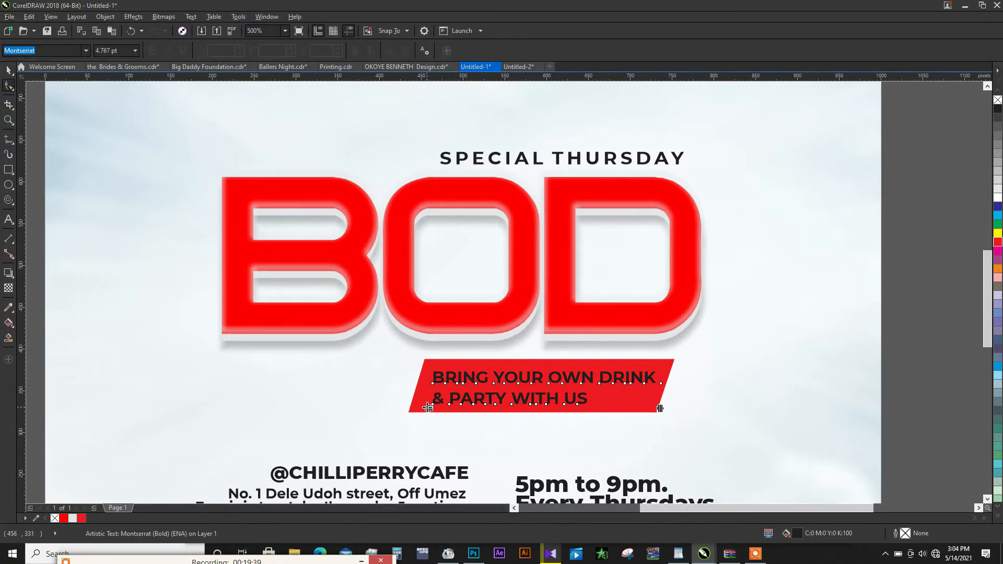
{"action": "left_click_drag", "start_coordinate": [429, 402], "coordinate": [429, 400]}
{"action": "key", "text": "space"}
{"action": "left_click", "coordinate": [491, 402], "text": "shift"}
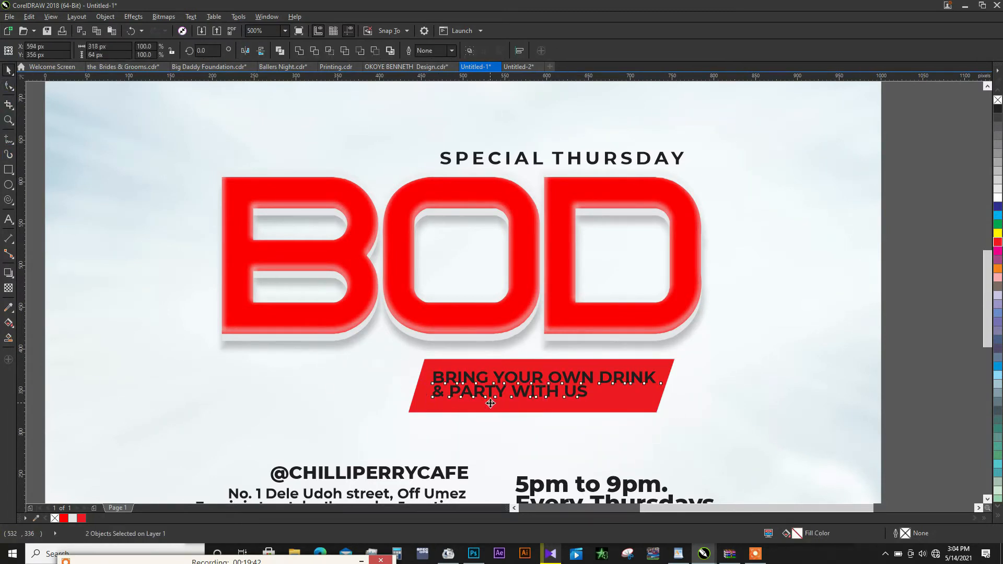
{"action": "key", "text": "c"}
{"action": "key", "text": "e"}
- Fill the tagline with white, then scale it with its banner to about 280 × 56 px beneath the letters OD
{"action": "left_click", "coordinate": [639, 380]}
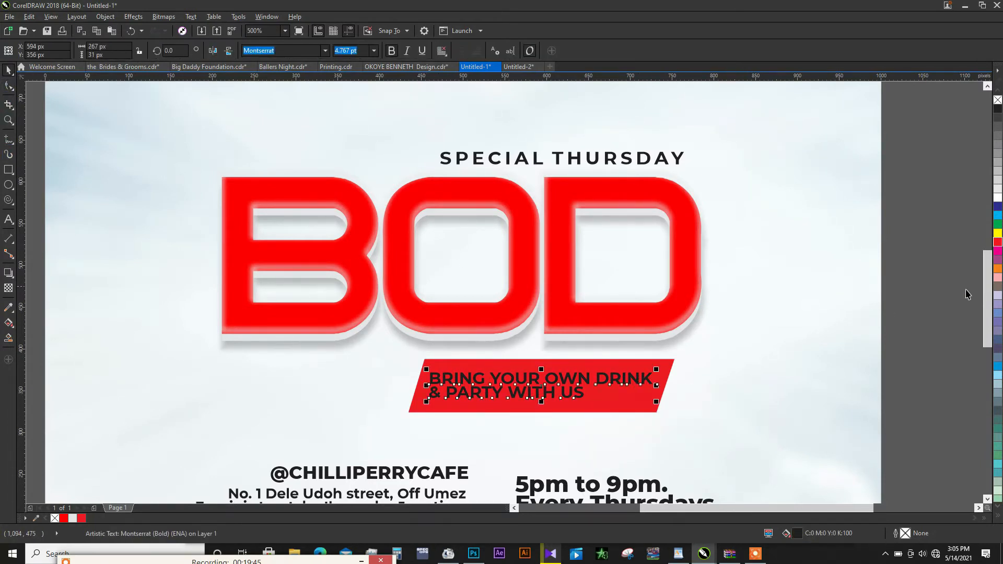
{"action": "left_click", "coordinate": [998, 202]}
{"action": "left_click", "coordinate": [613, 404], "text": "shift"}
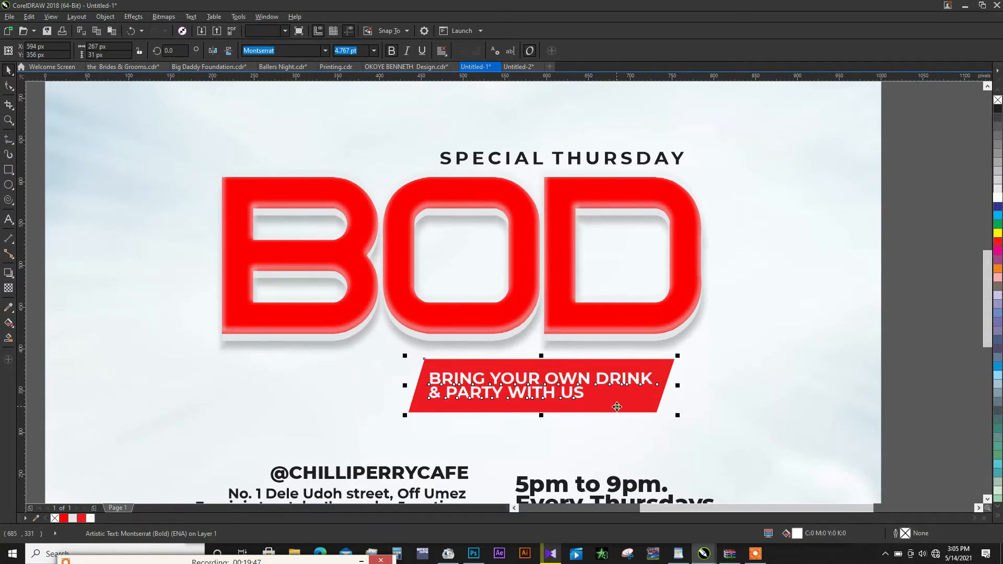
{"action": "left_click_drag", "start_coordinate": [679, 356], "coordinate": [662, 360]}
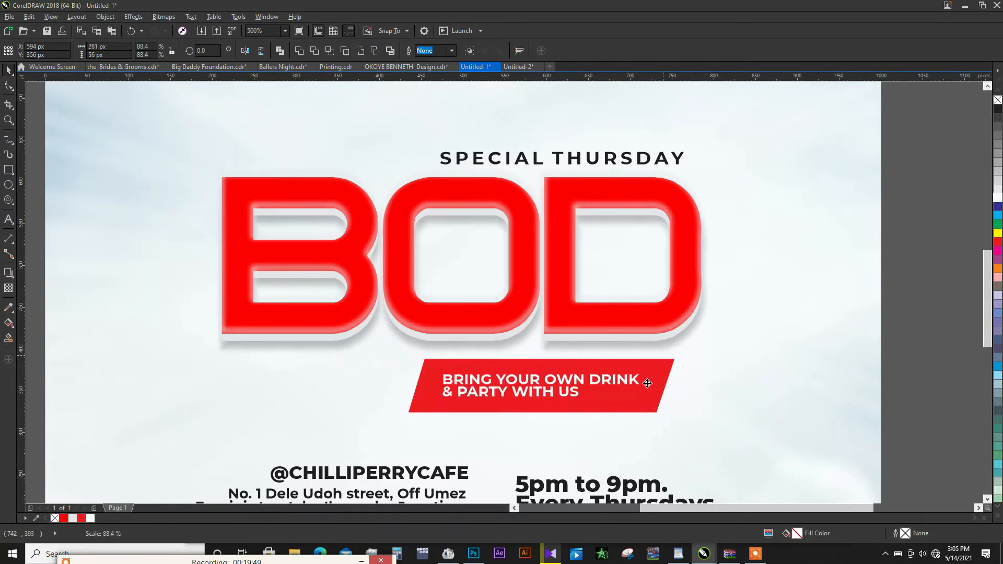
{"action": "left_click_drag", "start_coordinate": [636, 391], "coordinate": [645, 387]}
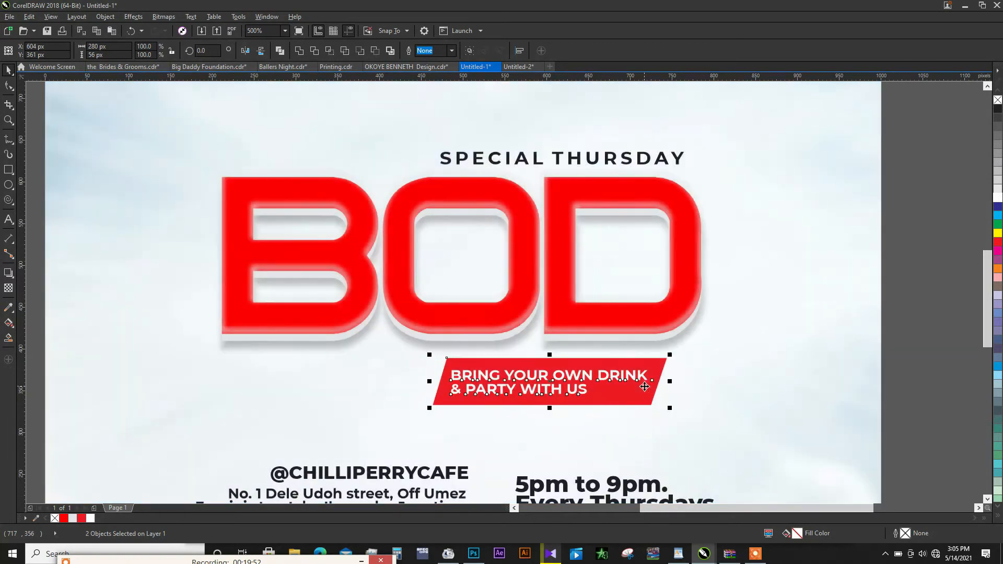
{"action": "scroll", "coordinate": [585, 325], "scroll_direction": "down", "scroll_amount": 1}
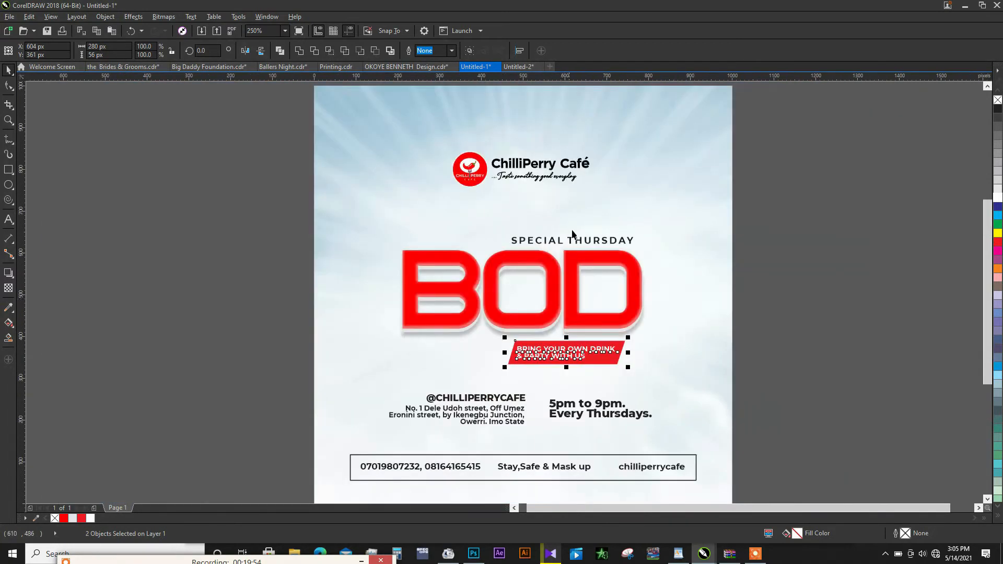
{"action": "left_click", "coordinate": [156, 269]}
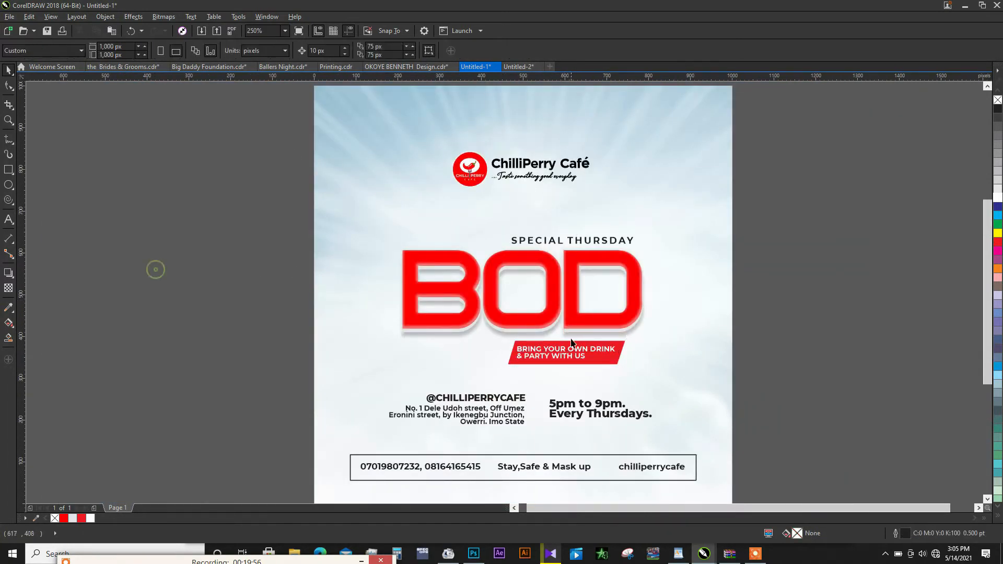
- Recolour the tagline banner with the title's bright red, R254 G0 B0 (#FE0000), and deselect it
{"action": "left_click", "coordinate": [609, 358]}
{"action": "scroll", "coordinate": [610, 359], "scroll_direction": "up", "scroll_amount": 1}
{"action": "left_click", "coordinate": [607, 388]}
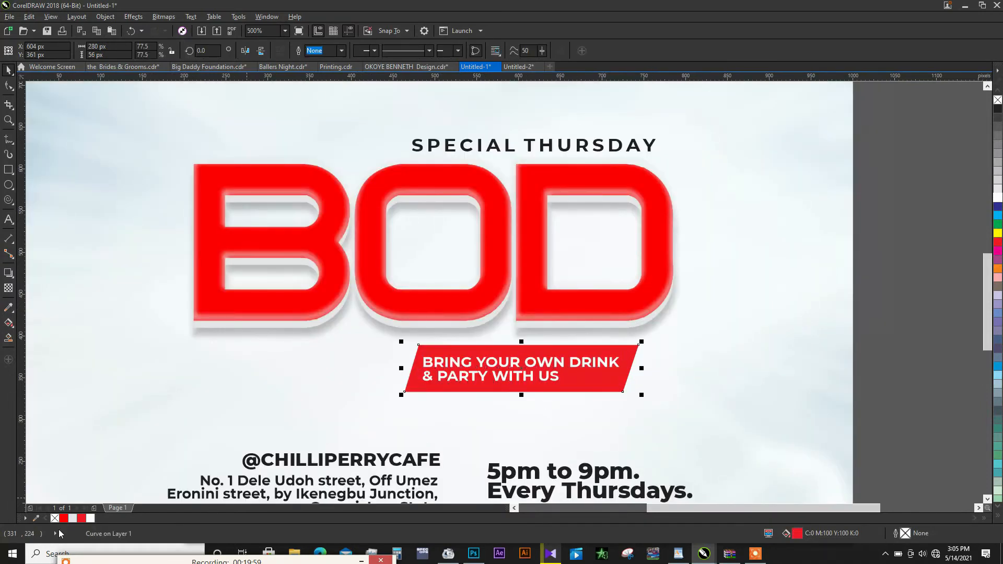
{"action": "left_click", "coordinate": [589, 379]}
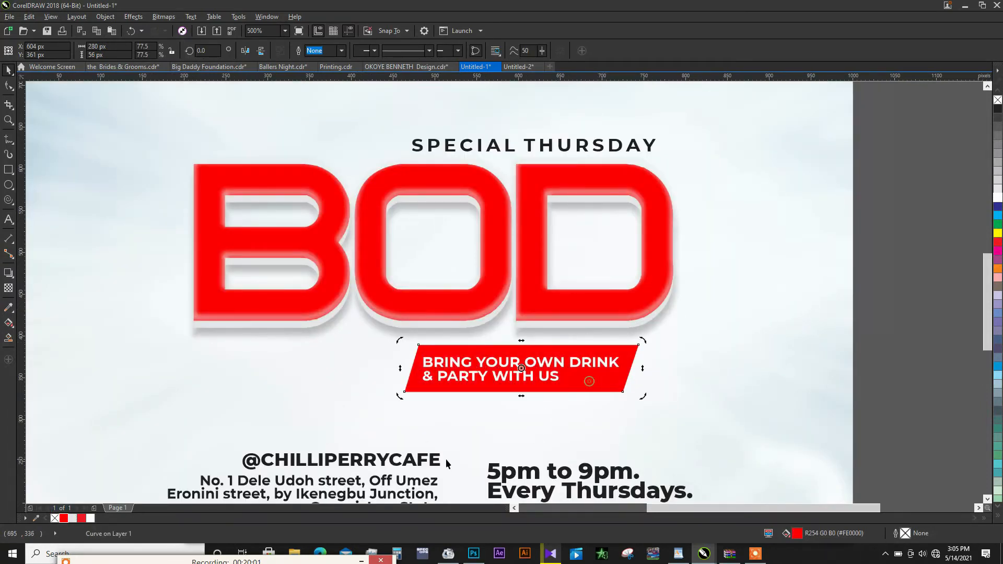
{"action": "scroll", "coordinate": [535, 367], "scroll_direction": "down", "scroll_amount": 1}
{"action": "left_click", "coordinate": [695, 339]}
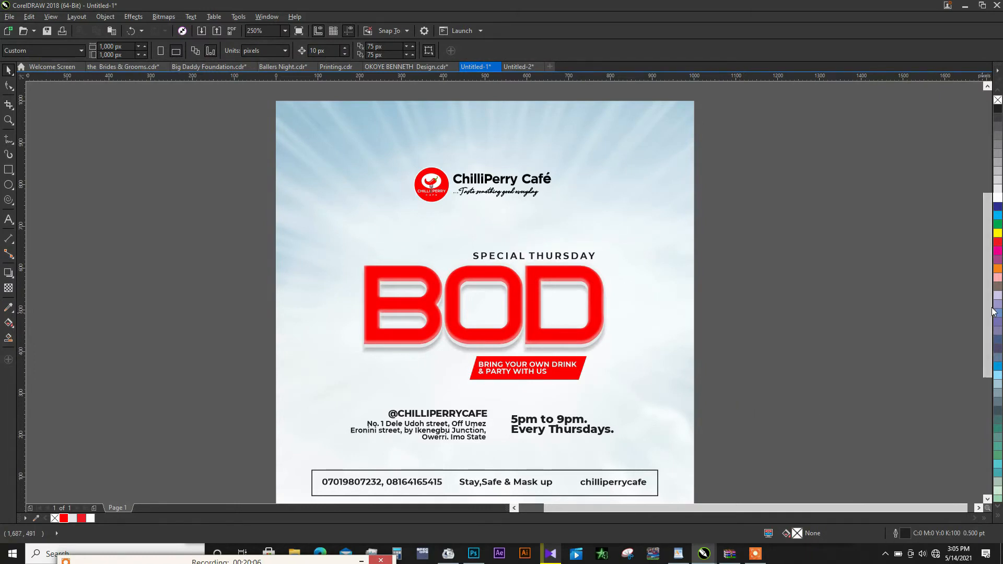
- Ungroup the contact bar, fill its rectangle with red #FE0000 and send it behind the contact text
{"action": "left_click_drag", "start_coordinate": [988, 313], "coordinate": [988, 338]}
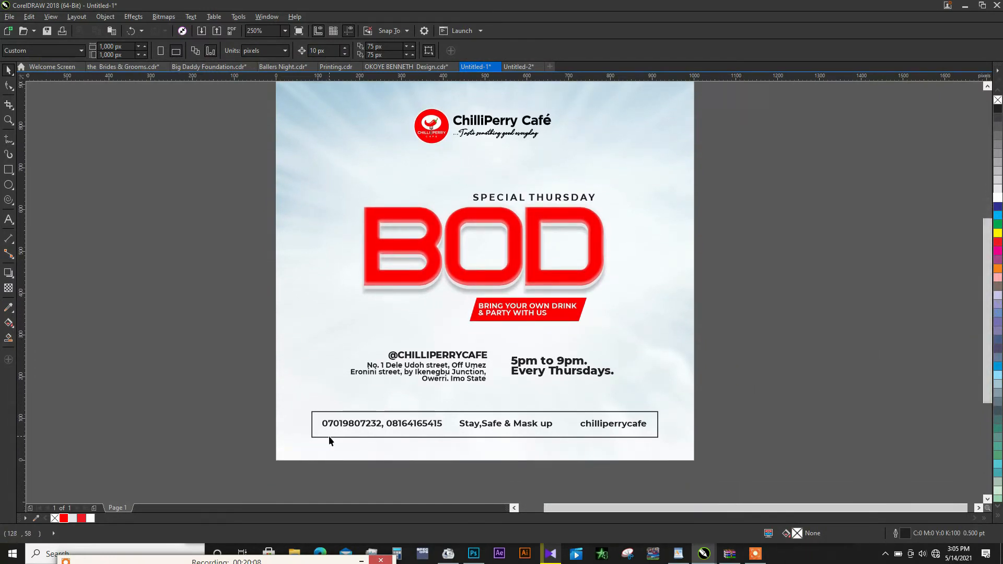
{"action": "left_click", "coordinate": [358, 415]}
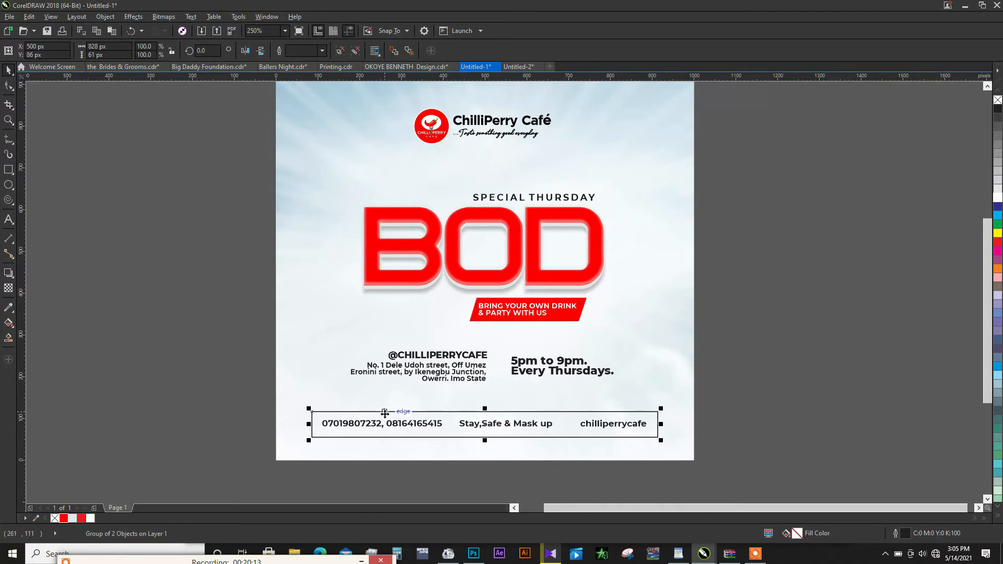
{"action": "left_click", "coordinate": [177, 319]}
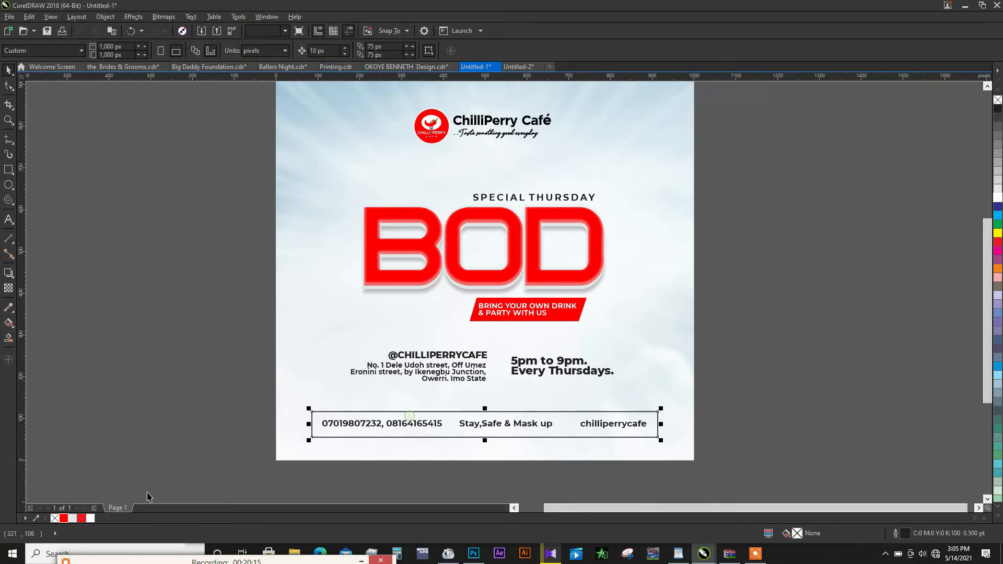
{"action": "left_click", "coordinate": [64, 518]}
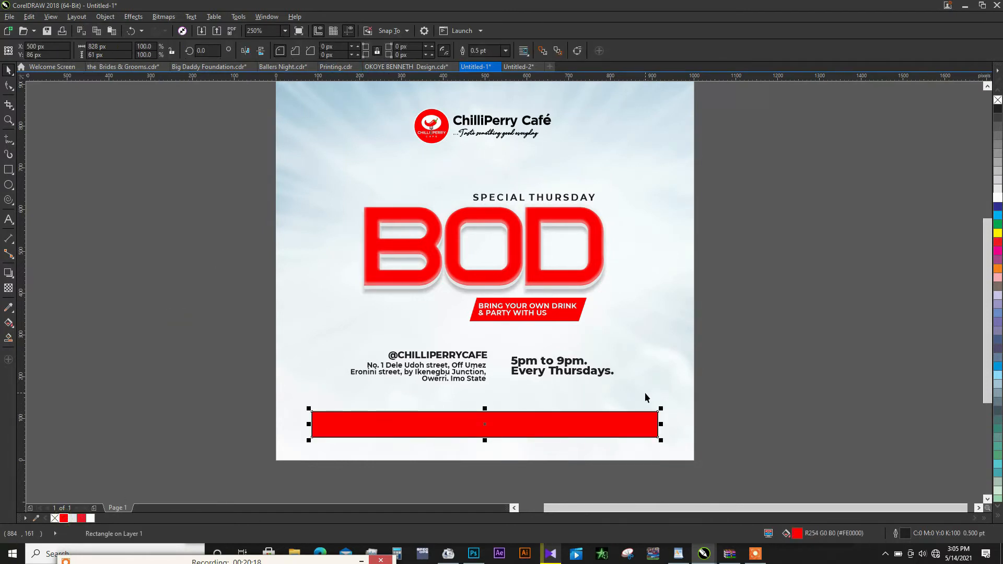
{"action": "key", "text": "ctrl+Page_Down"}
- Fill the contact text on the red bar with white and remove the bar's outline
{"action": "left_click_drag", "start_coordinate": [745, 399], "coordinate": [605, 441]}
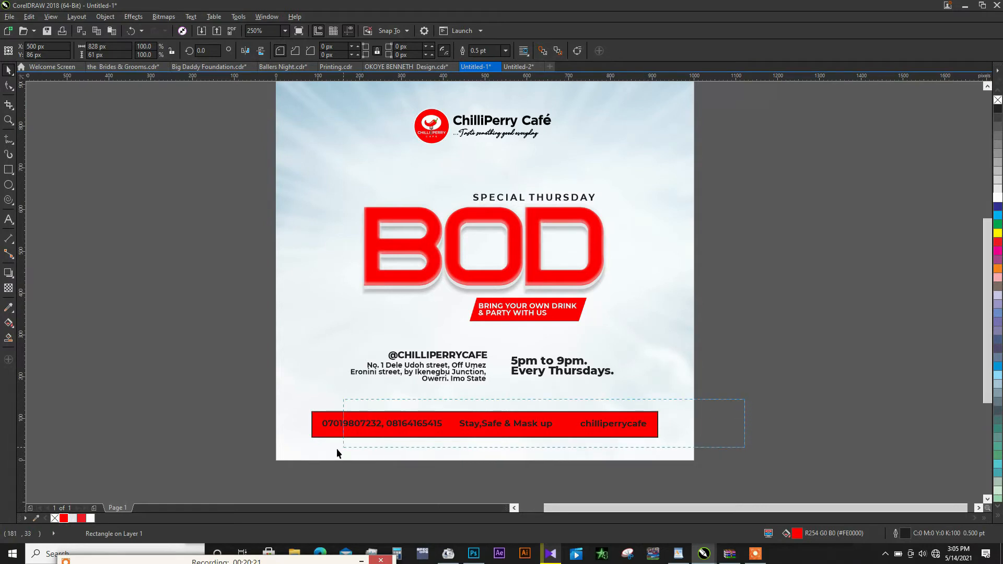
{"action": "left_click_drag", "start_coordinate": [336, 448], "coordinate": [316, 447]}
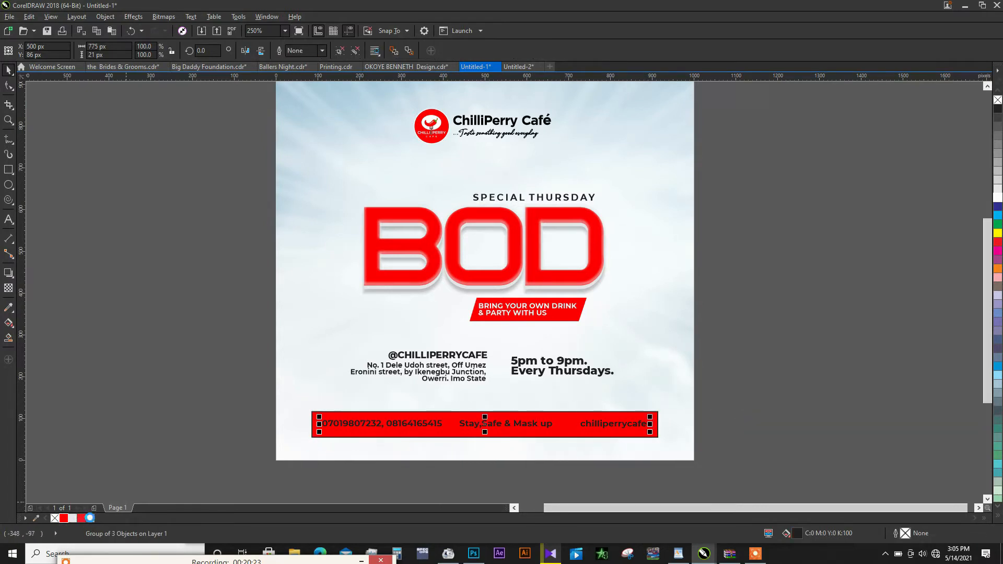
{"action": "left_click", "coordinate": [90, 518]}
{"action": "left_click", "coordinate": [350, 415]}
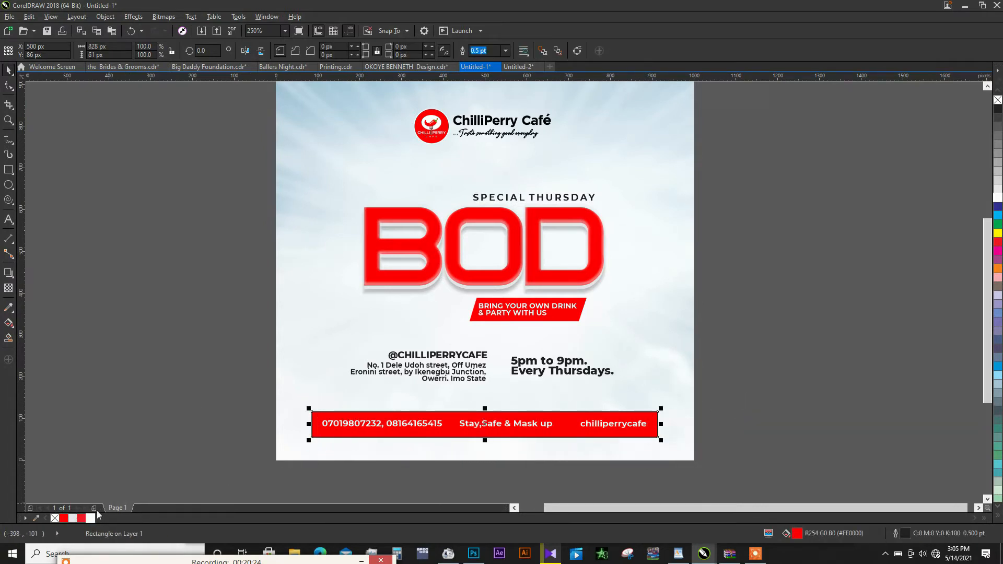
{"action": "right_click", "coordinate": [55, 518]}
{"action": "left_click", "coordinate": [106, 440]}
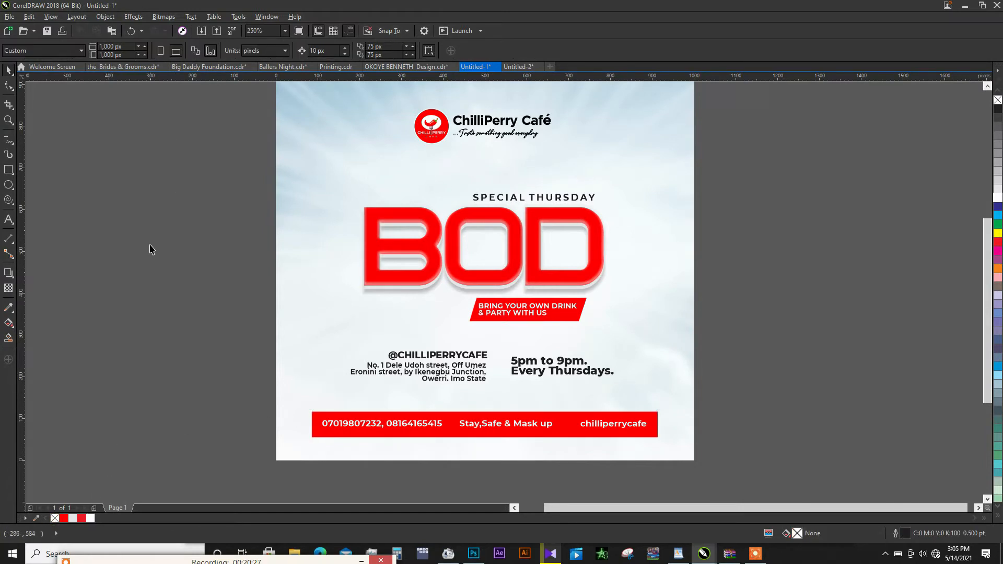
{"action": "double_click", "coordinate": [551, 313]}
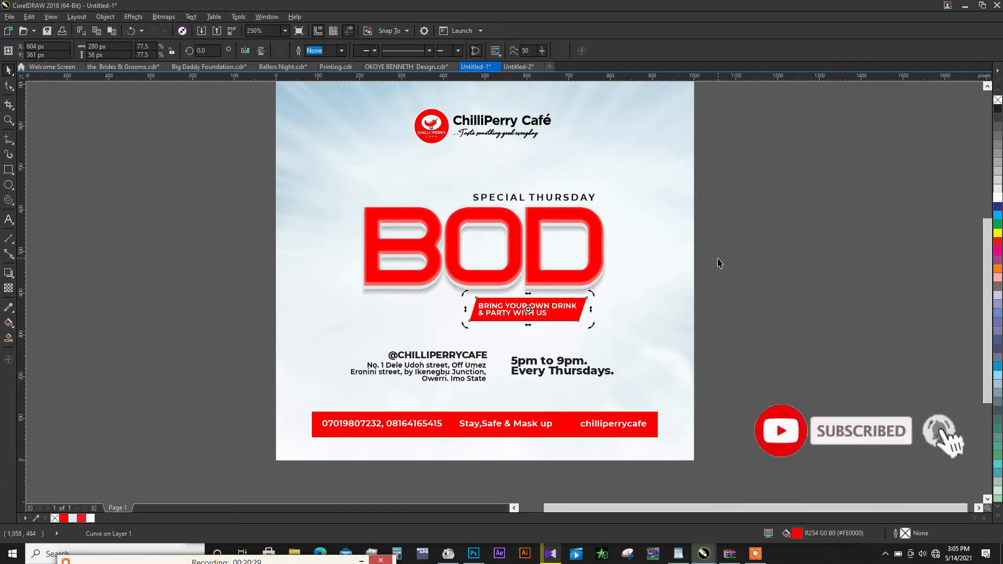
- Cut the drinks image from the Untitled-2 document and paste it into the flyer in Untitled-1
{"action": "left_click", "coordinate": [522, 70]}
{"action": "left_click", "coordinate": [689, 329]}
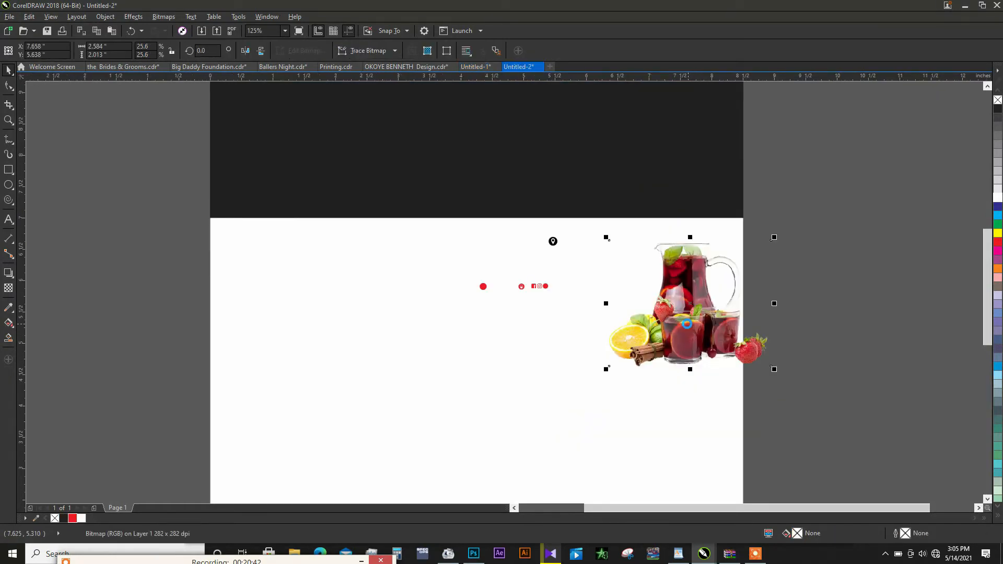
{"action": "key", "text": "ctrl+x"}
{"action": "left_click", "coordinate": [474, 66]}
{"action": "key", "text": "ctrl+v"}
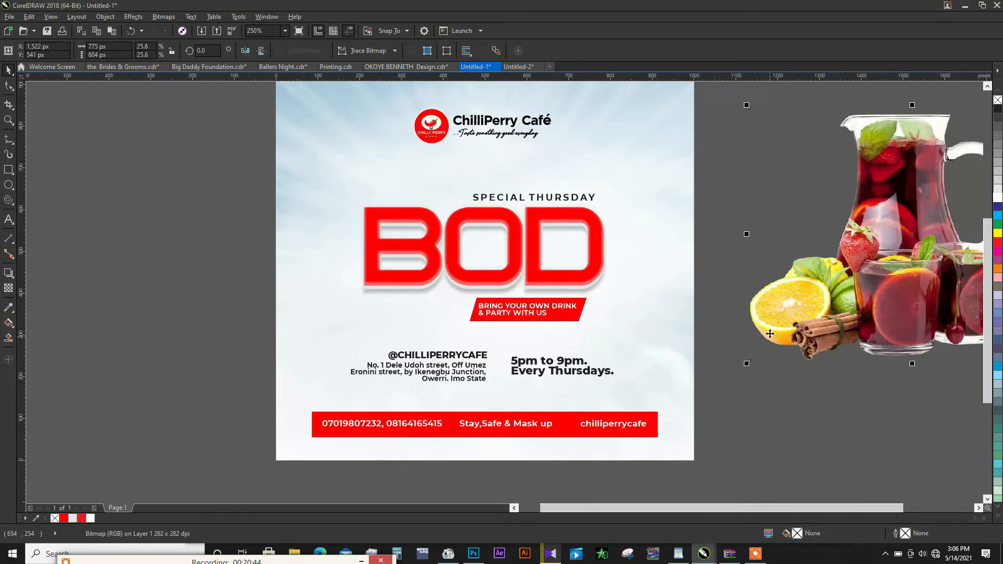
- Scale the drinks image down to about 364 × 283 px and place it over the left part of the letter B
{"action": "left_click_drag", "start_coordinate": [869, 287], "coordinate": [406, 286]}
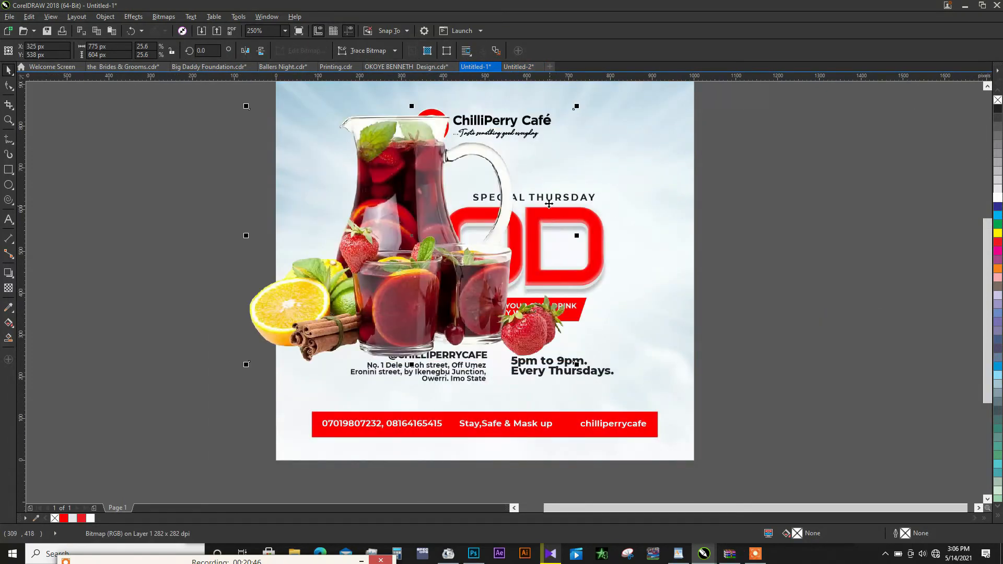
{"action": "left_click_drag", "start_coordinate": [577, 106], "coordinate": [512, 140]}
{"action": "left_click_drag", "start_coordinate": [439, 265], "coordinate": [407, 281]}
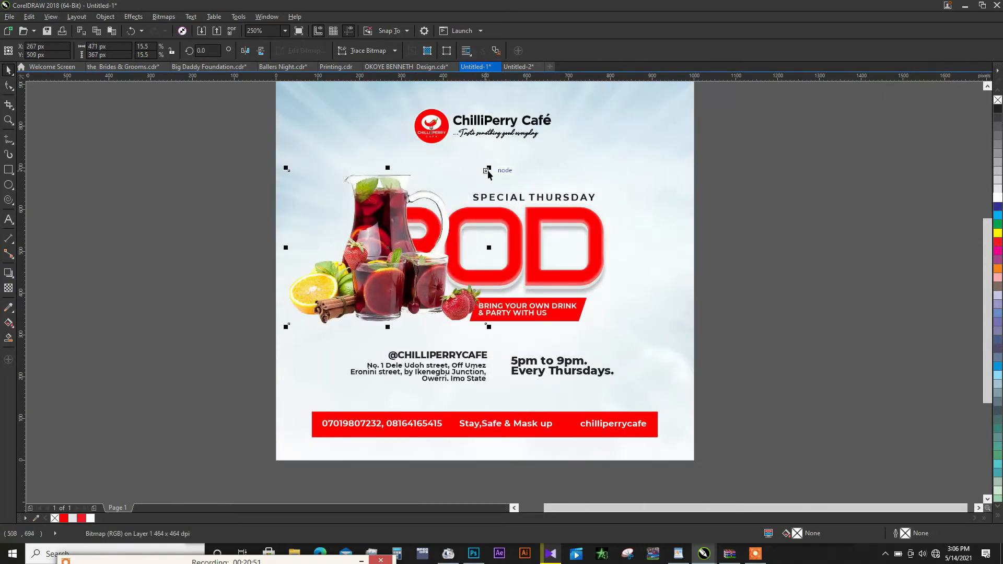
{"action": "left_click_drag", "start_coordinate": [487, 170], "coordinate": [465, 184]}
{"action": "left_click_drag", "start_coordinate": [411, 268], "coordinate": [397, 274]}
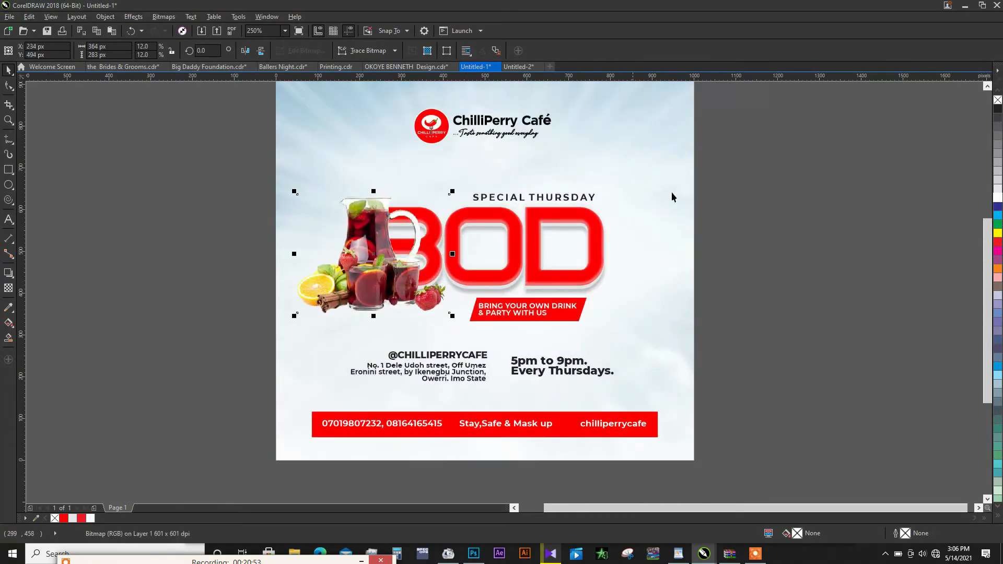
- Shift the BOD title, SPECIAL THURSDAY line and tagline banner right to about X 558 px and enlarge the drinks image to about 402 × 313 px
{"action": "left_click_drag", "start_coordinate": [760, 164], "coordinate": [350, 329]}
{"action": "left_click_drag", "start_coordinate": [493, 240], "coordinate": [519, 242]}
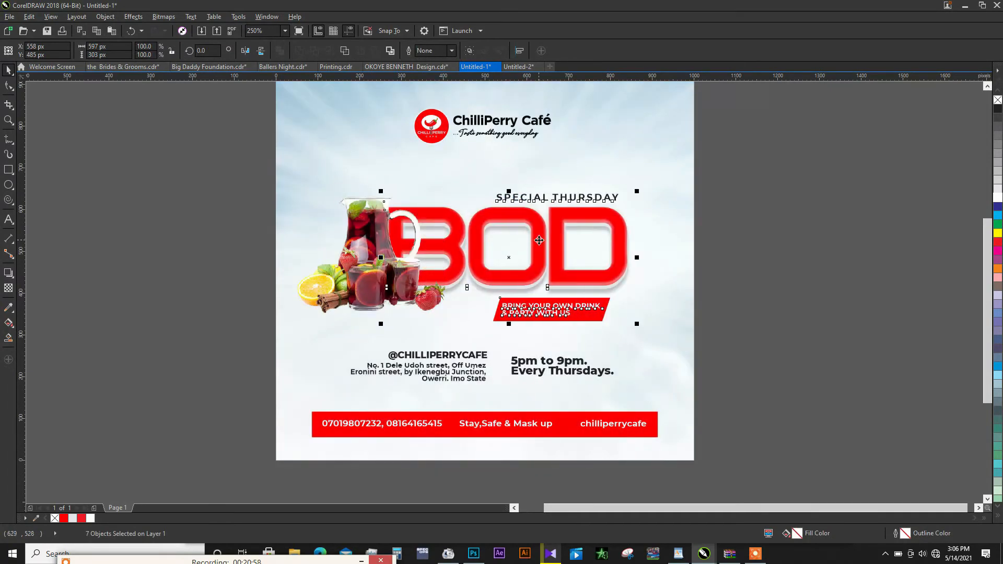
{"action": "left_click", "coordinate": [421, 297]}
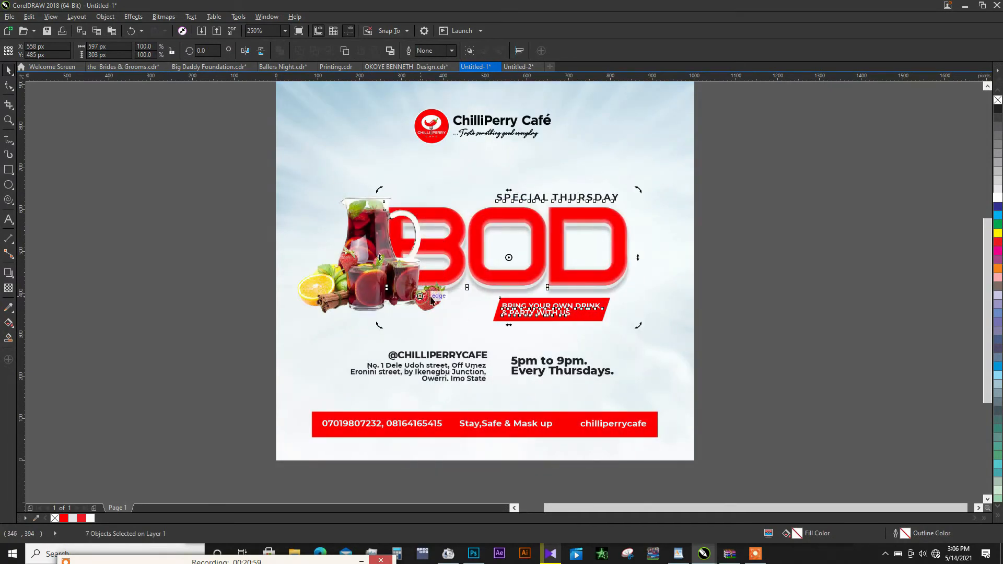
{"action": "left_click", "coordinate": [450, 315]}
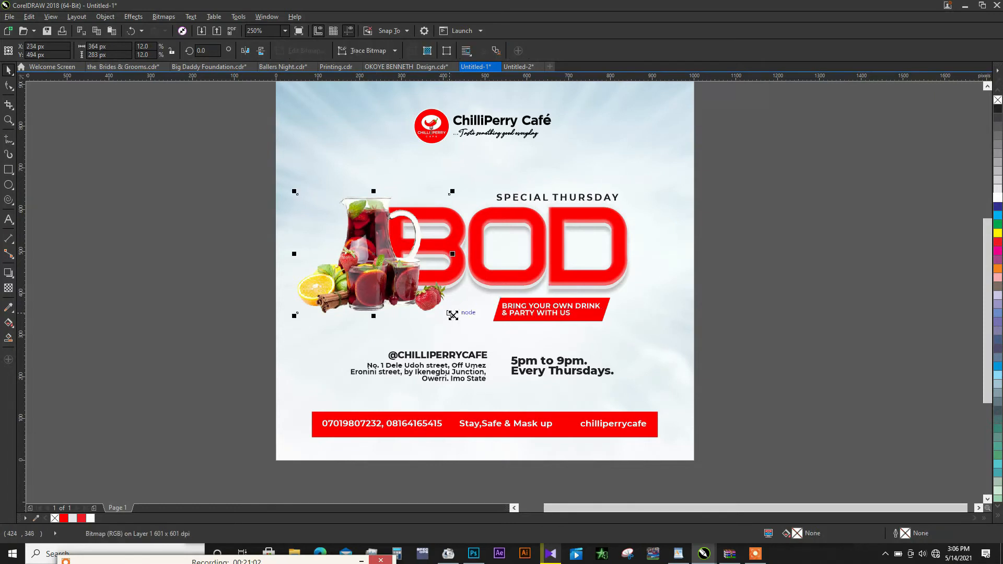
{"action": "left_click_drag", "start_coordinate": [452, 316], "coordinate": [467, 330]}
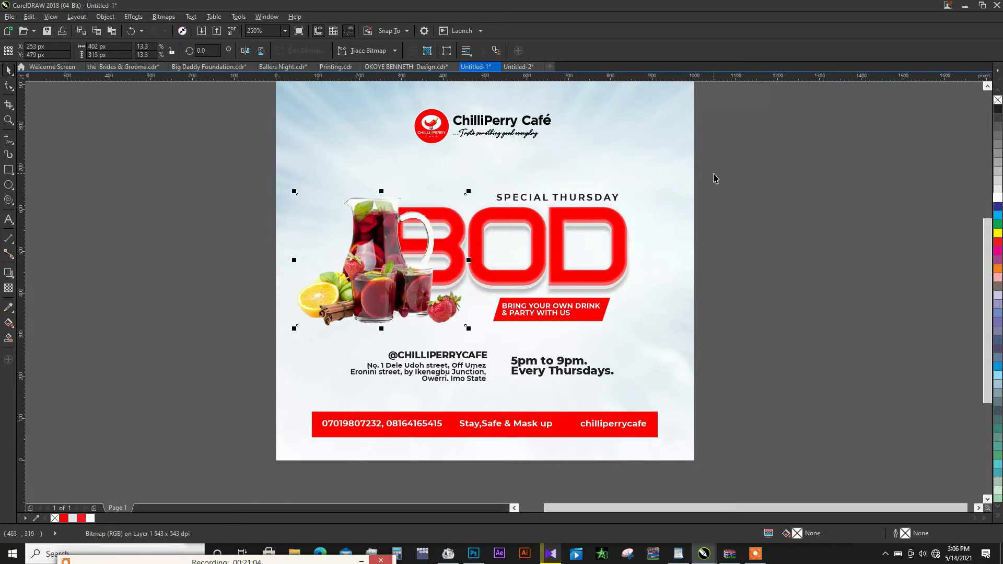
{"action": "left_click_drag", "start_coordinate": [739, 165], "coordinate": [476, 296]}
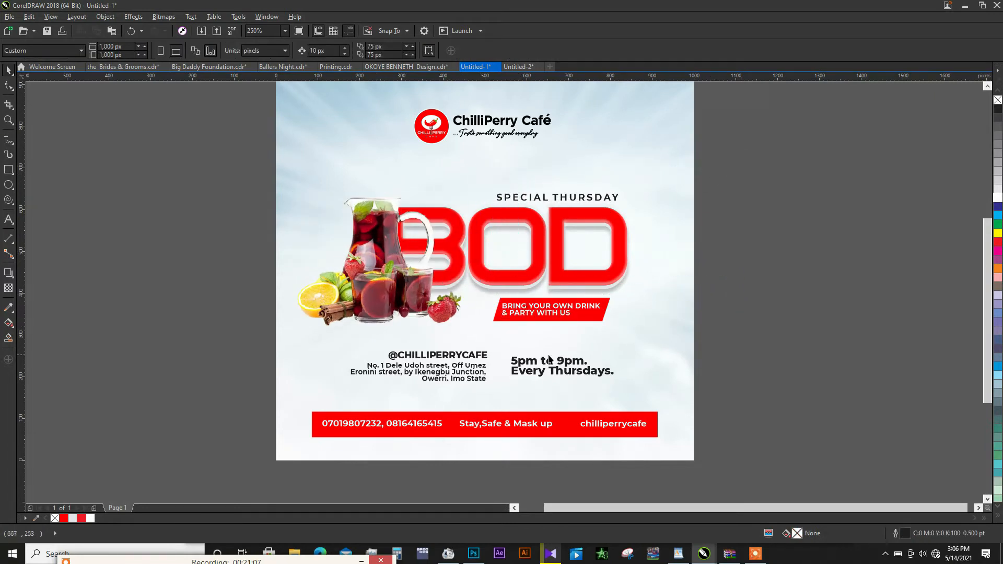
- Set the font of the BRING YOUR OWN DRINK & PARTY WITH US tagline to Montserrat ExtraBold
{"action": "scroll", "coordinate": [588, 311], "scroll_direction": "up", "scroll_amount": 2}
{"action": "left_click", "coordinate": [588, 310]}
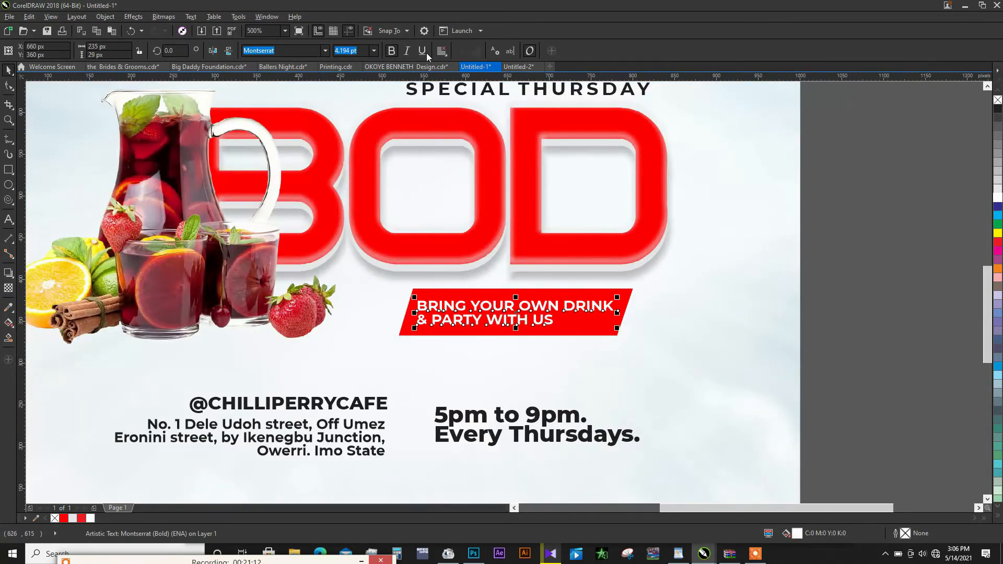
{"action": "left_click", "coordinate": [324, 55]}
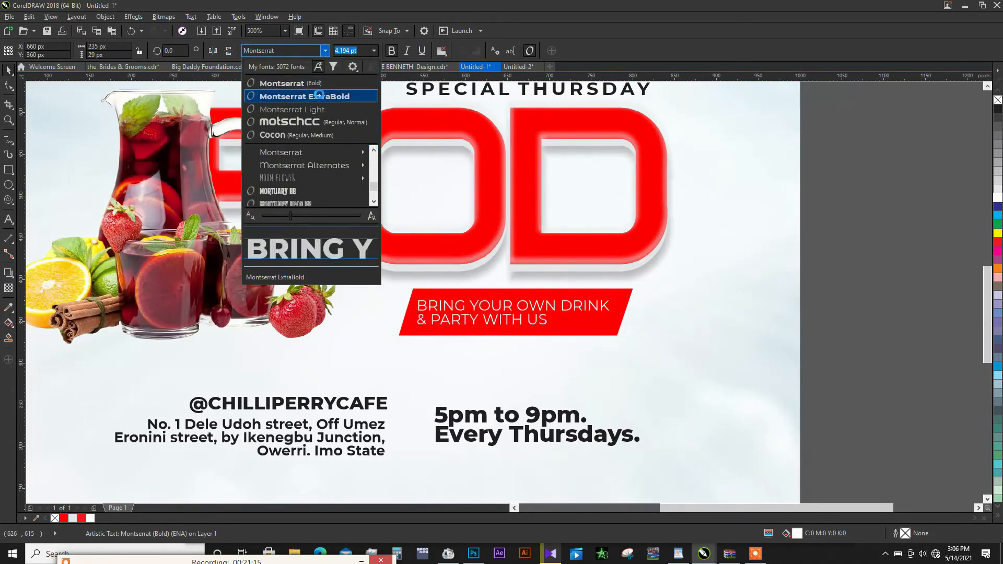
{"action": "left_click", "coordinate": [316, 94]}
- Extend the red tagline banner to the left and move the tagline text left to about X 625 px
{"action": "left_click", "coordinate": [407, 320]}
{"action": "left_click_drag", "start_coordinate": [402, 312], "coordinate": [353, 312]}
{"action": "left_click_drag", "start_coordinate": [475, 307], "coordinate": [449, 304]}
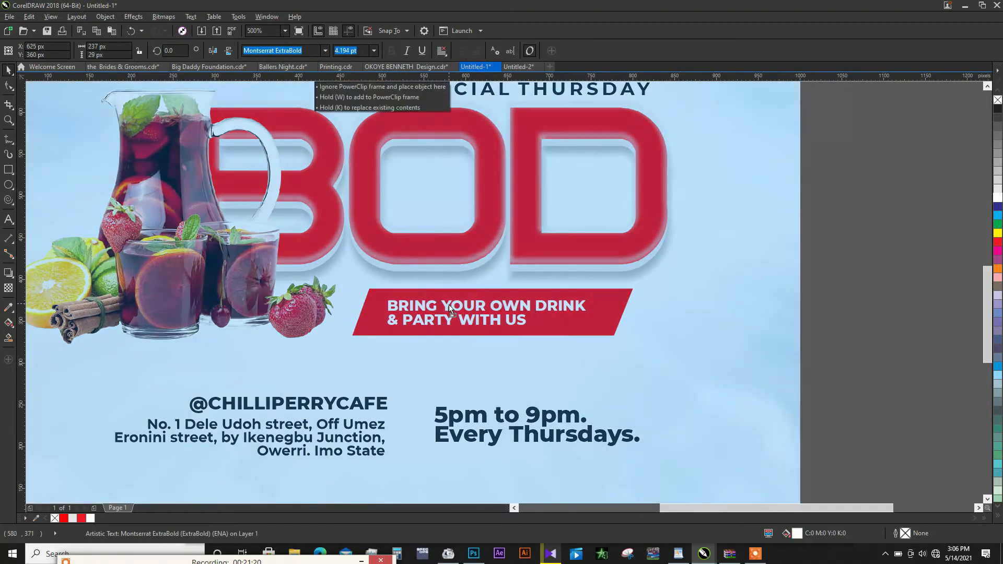
- Widen the tagline's letter spacing and centre the text horizontally and vertically within the red banner
{"action": "left_click", "coordinate": [8, 89]}
{"action": "left_click_drag", "start_coordinate": [590, 332], "coordinate": [615, 335]}
{"action": "key", "text": "space"}
{"action": "left_click", "coordinate": [587, 331], "text": "shift"}
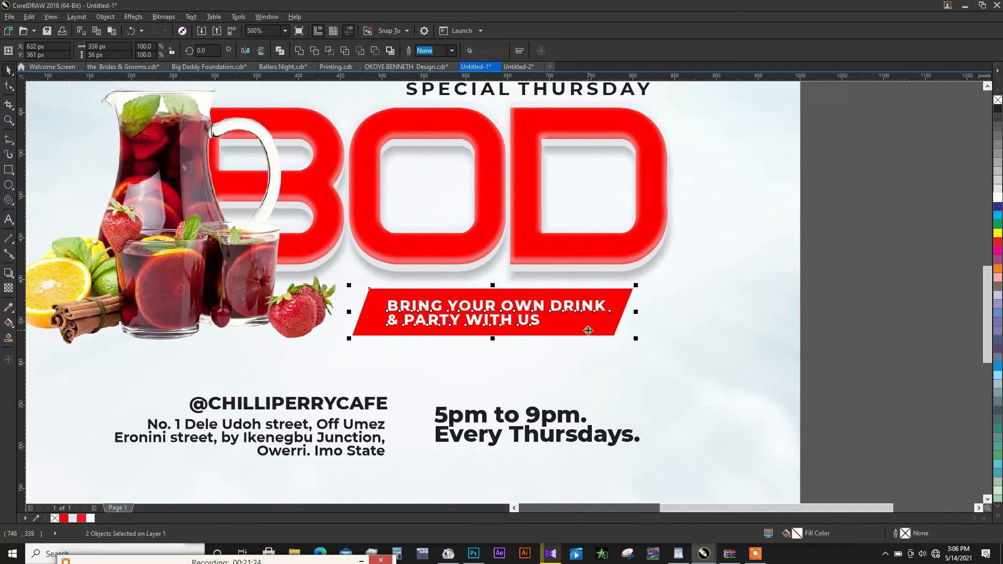
{"action": "key", "text": "c"}
{"action": "key", "text": "e"}
- Move the drinks image up and left to about X 239 px, Y 512 px
{"action": "scroll", "coordinate": [578, 320], "scroll_direction": "down", "scroll_amount": 2}
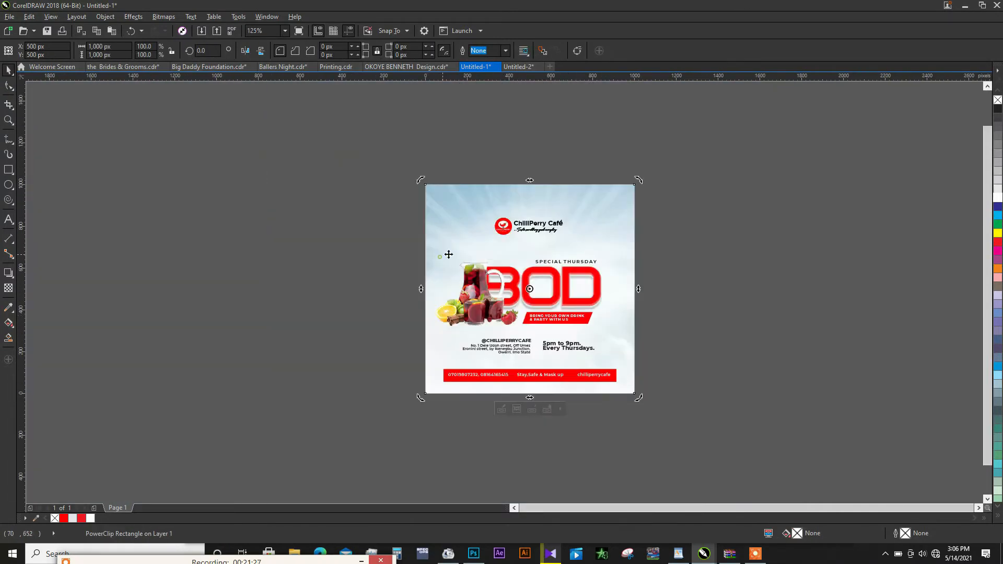
{"action": "scroll", "coordinate": [485, 281], "scroll_direction": "up", "scroll_amount": 2}
{"action": "left_click", "coordinate": [486, 281]}
{"action": "left_click_drag", "start_coordinate": [453, 293], "coordinate": [456, 294]}
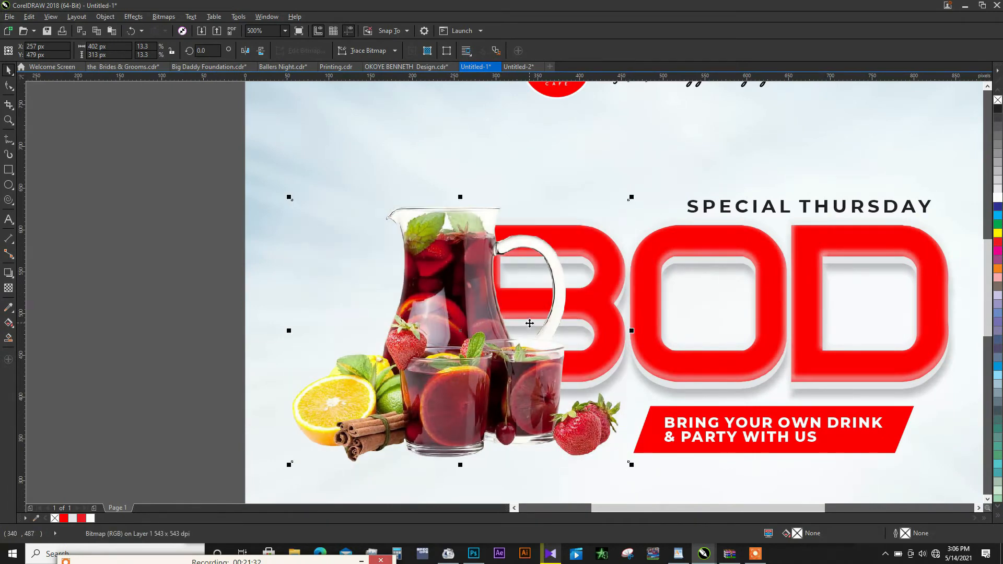
{"action": "left_click_drag", "start_coordinate": [508, 325], "coordinate": [503, 310]}
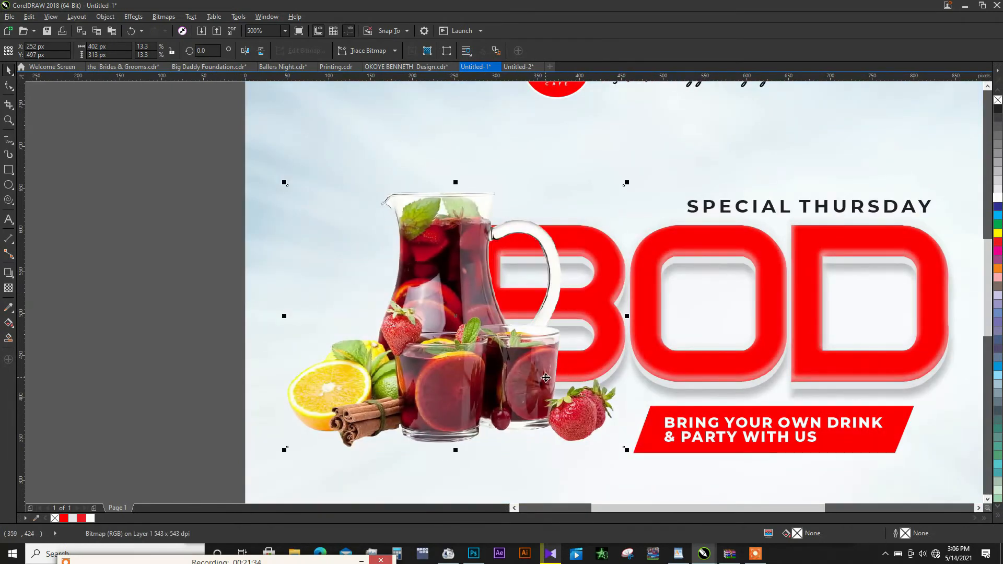
{"action": "left_click_drag", "start_coordinate": [545, 378], "coordinate": [522, 375]}
- Shift the BOD title, SPECIAL THURSDAY line and tagline banner right to about X 573 px, and move the banner alone slightly left
{"action": "scroll", "coordinate": [670, 291], "scroll_direction": "down", "scroll_amount": 2}
{"action": "left_click_drag", "start_coordinate": [811, 259], "coordinate": [466, 410]}
{"action": "left_click_drag", "start_coordinate": [594, 340], "coordinate": [616, 339]}
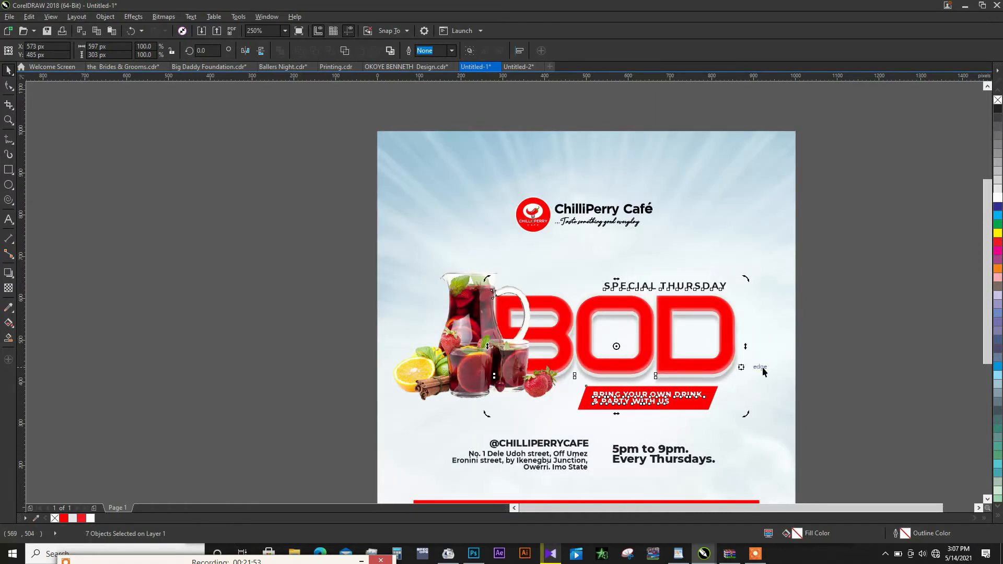
{"action": "left_click", "coordinate": [817, 368]}
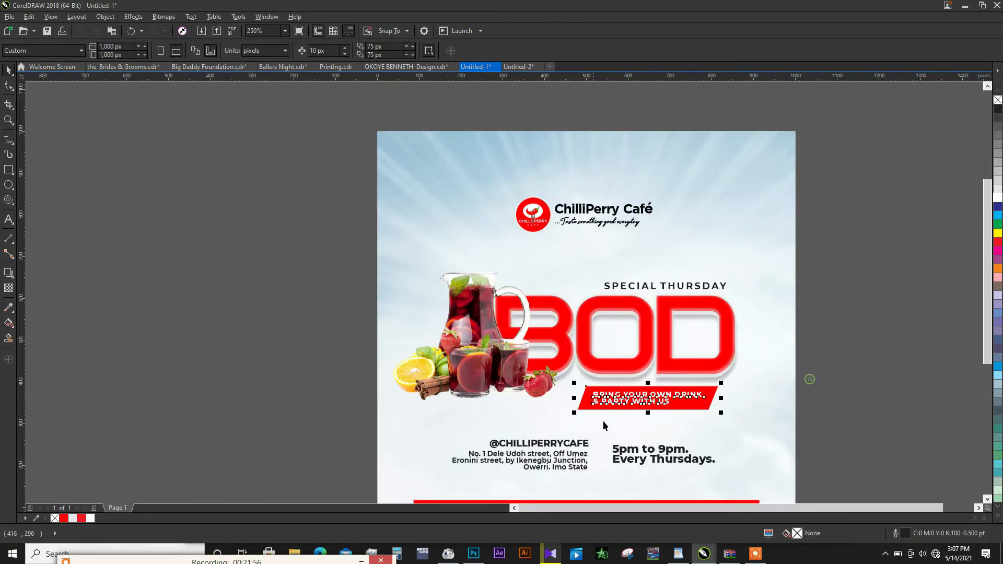
{"action": "left_click_drag", "start_coordinate": [644, 403], "coordinate": [630, 404]}
- Enlarge the drinks image to about 411 × 320 px and lower it to about Y 504 px
{"action": "left_click", "coordinate": [542, 385]}
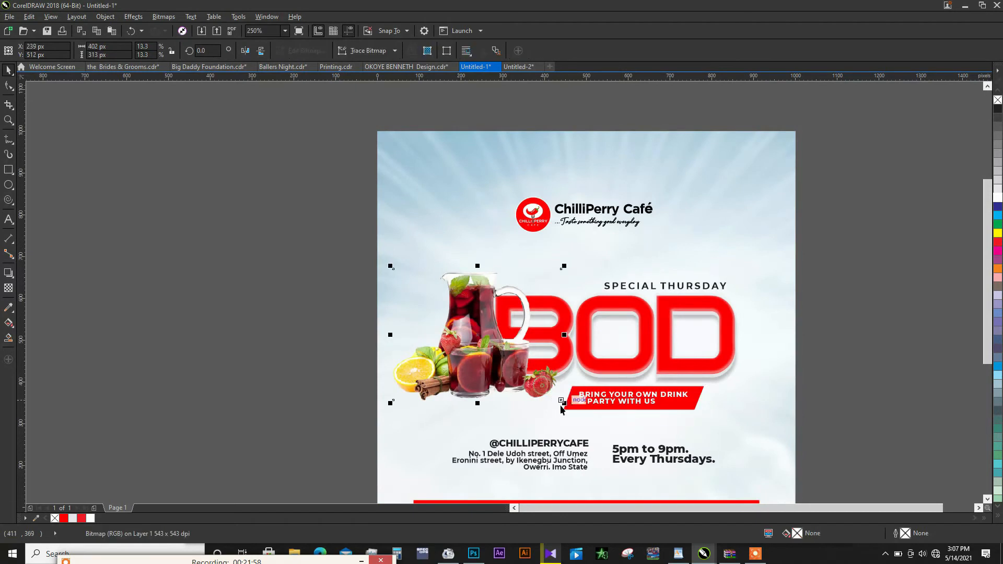
{"action": "left_click_drag", "start_coordinate": [560, 407], "coordinate": [570, 406]}
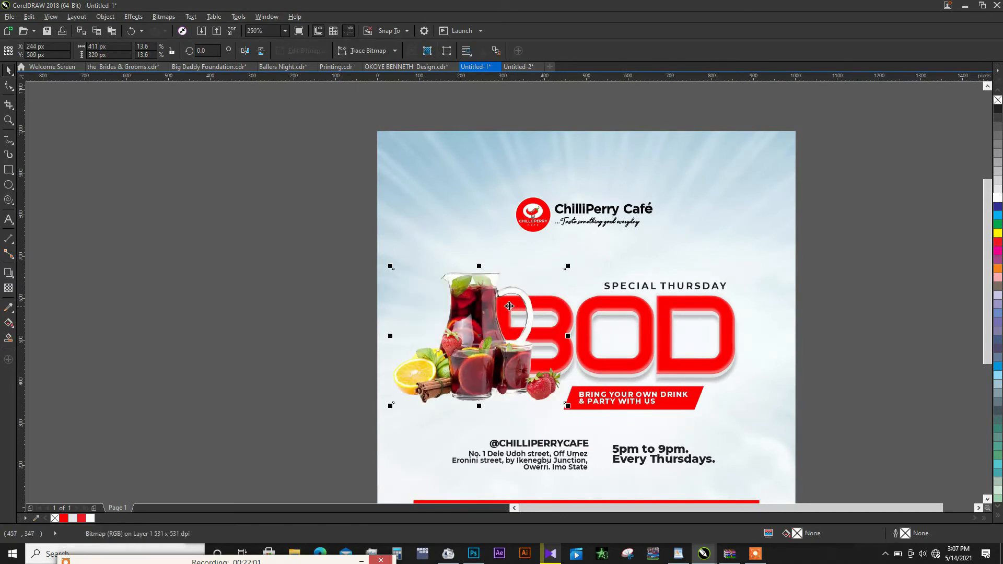
{"action": "left_click_drag", "start_coordinate": [494, 306], "coordinate": [494, 308]}
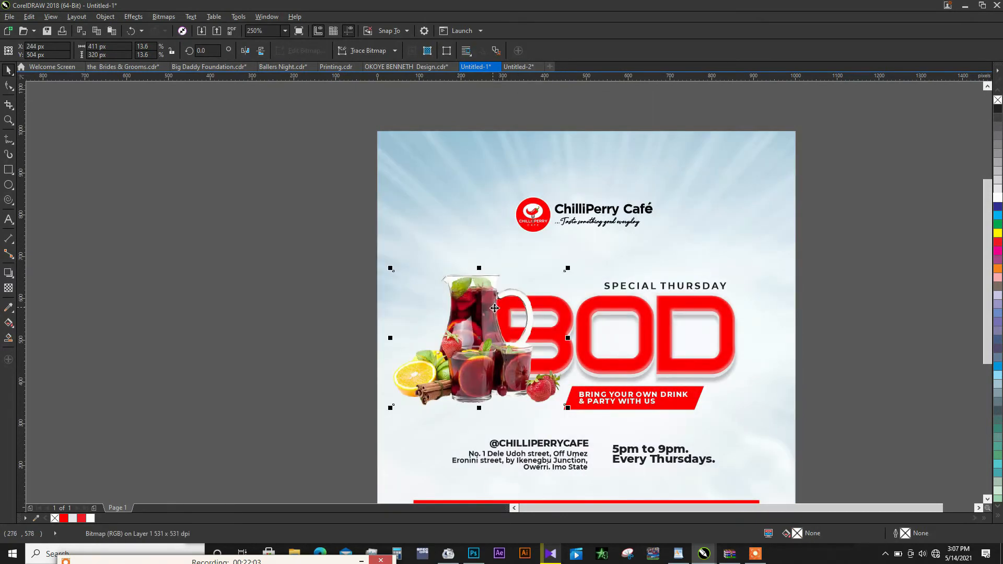
- Set the font of the SPECIAL THURSDAY line to Montserrat ExtraBold
{"action": "left_click", "coordinate": [714, 287]}
{"action": "left_click", "coordinate": [325, 51]}
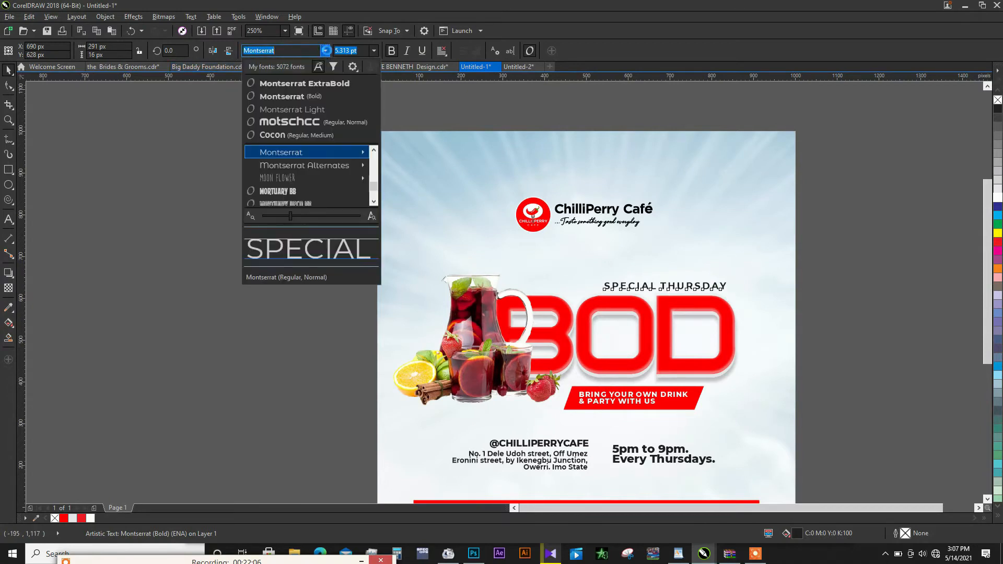
{"action": "left_click", "coordinate": [324, 82]}
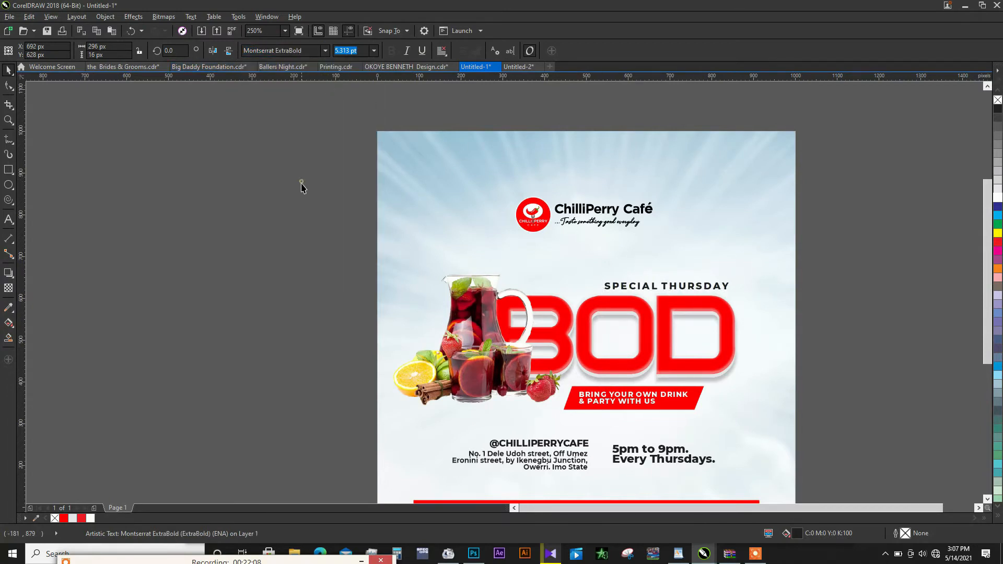
{"action": "left_click", "coordinate": [302, 184]}
{"action": "scroll", "coordinate": [559, 214], "scroll_direction": "down", "scroll_amount": 1}
{"action": "scroll", "coordinate": [593, 329], "scroll_direction": "up", "scroll_amount": 1}
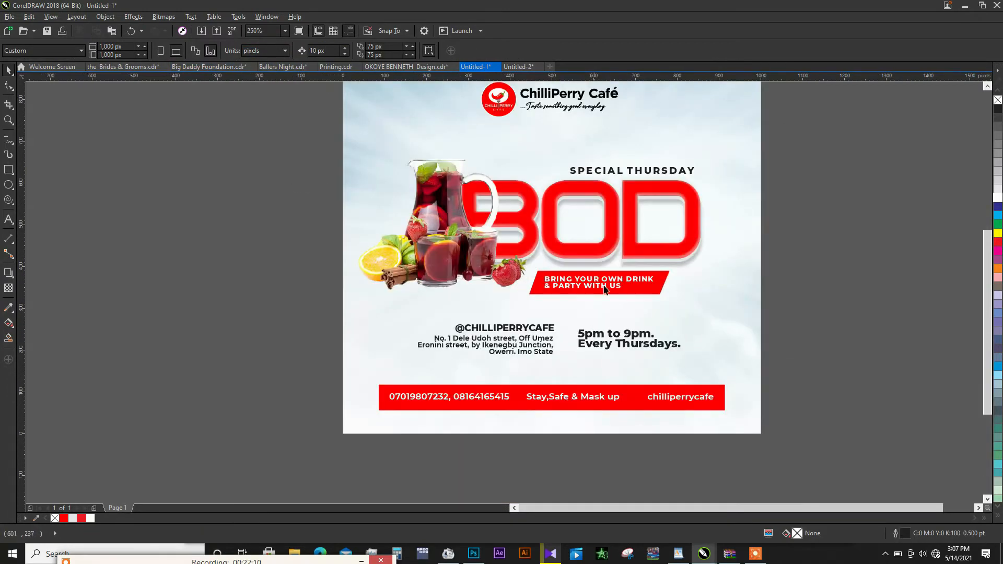
- Cut the location, mask, social media and round icons from the Untitled-2 document and paste them above the contact bar in Untitled-1
{"action": "left_click", "coordinate": [516, 67]}
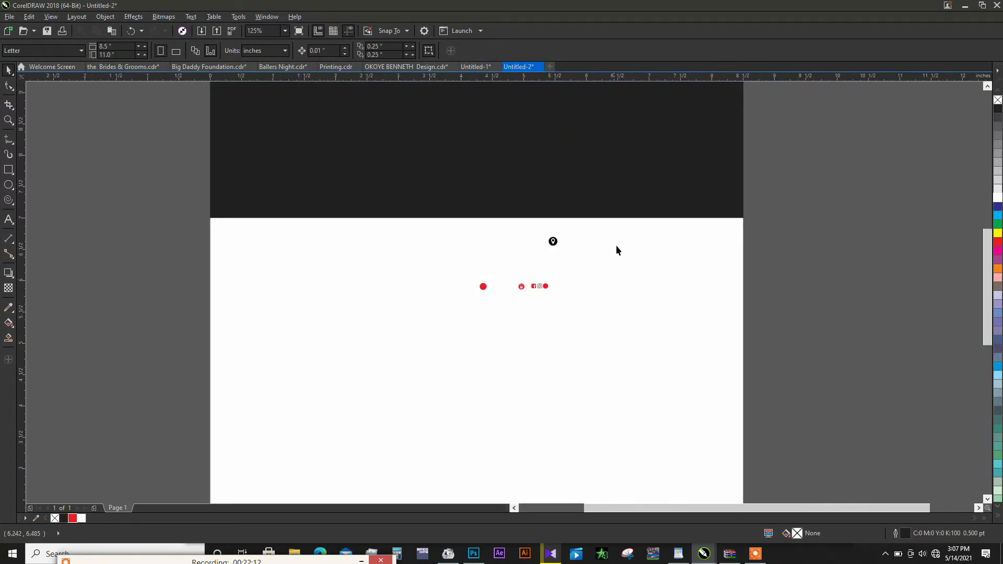
{"action": "left_click_drag", "start_coordinate": [814, 213], "coordinate": [399, 326]}
{"action": "scroll", "coordinate": [543, 277], "scroll_direction": "down", "scroll_amount": 1}
{"action": "scroll", "coordinate": [549, 267], "scroll_direction": "up", "scroll_amount": 1}
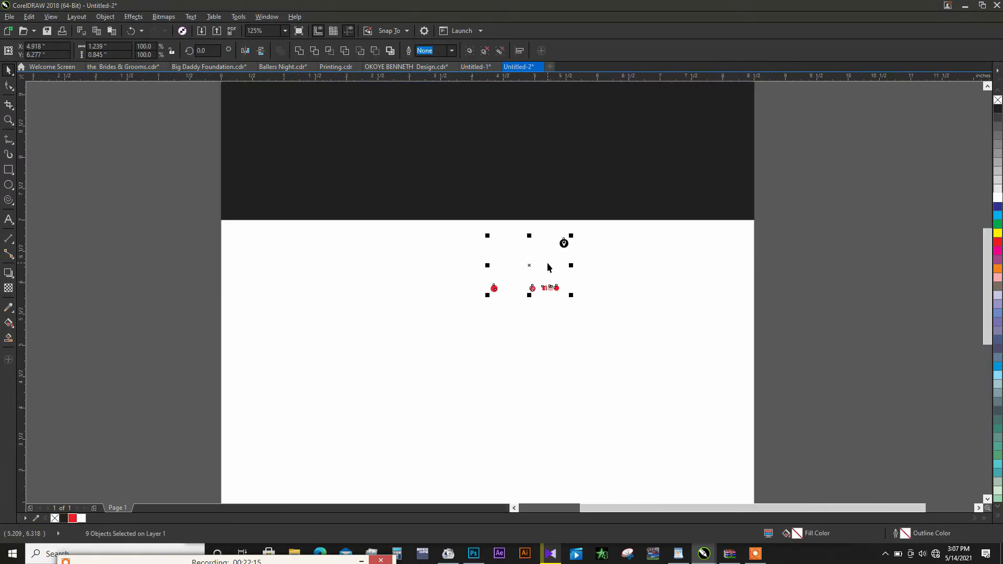
{"action": "key", "text": "ctrl+x"}
{"action": "left_click", "coordinate": [475, 67]}
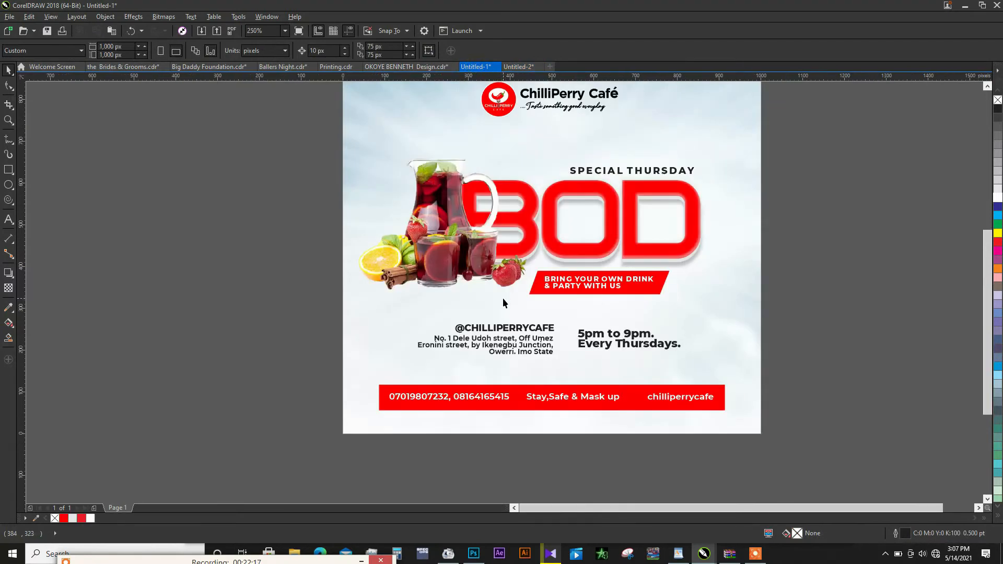
{"action": "key", "text": "ctrl+v"}
{"action": "left_click_drag", "start_coordinate": [633, 138], "coordinate": [600, 323]}
{"action": "left_click", "coordinate": [820, 274]}
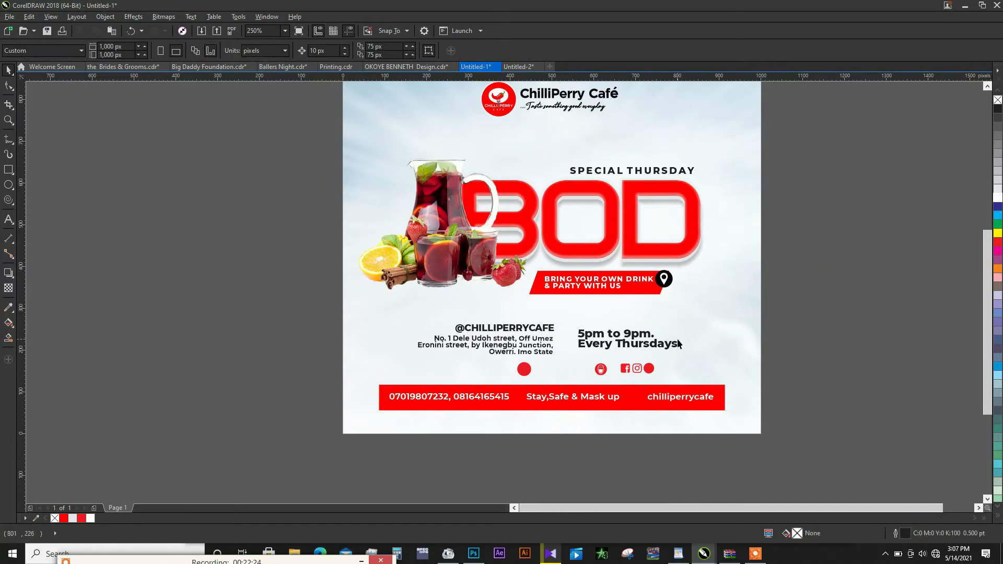
- Scale the location pin to about 27 px, place it beside the address, and vertically centre it with the grouped handle and address lines
{"action": "left_click", "coordinate": [662, 279]}
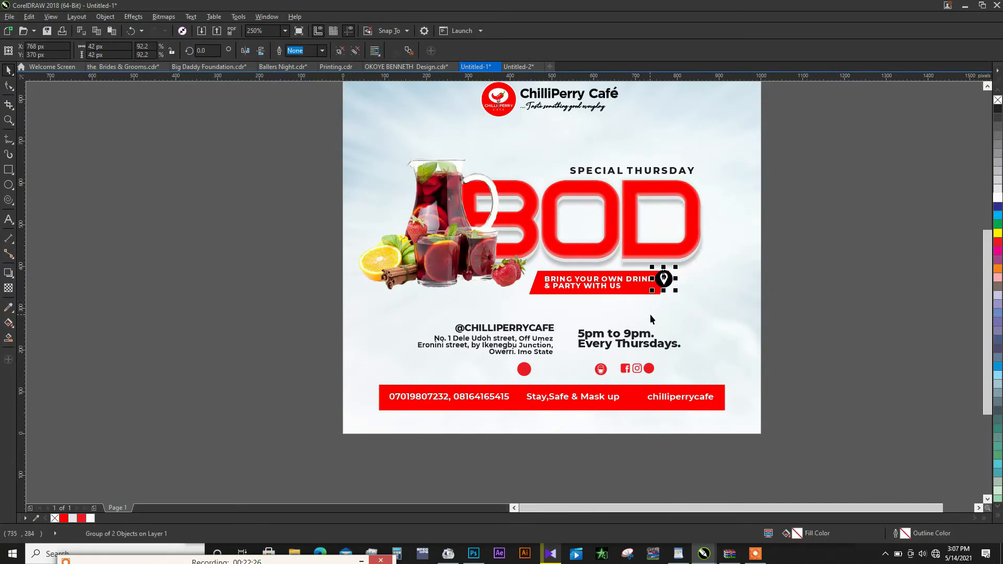
{"action": "left_click_drag", "start_coordinate": [665, 278], "coordinate": [549, 338]}
{"action": "scroll", "coordinate": [569, 342], "scroll_direction": "up", "scroll_amount": 2}
{"action": "left_click", "coordinate": [512, 343], "text": "shift"}
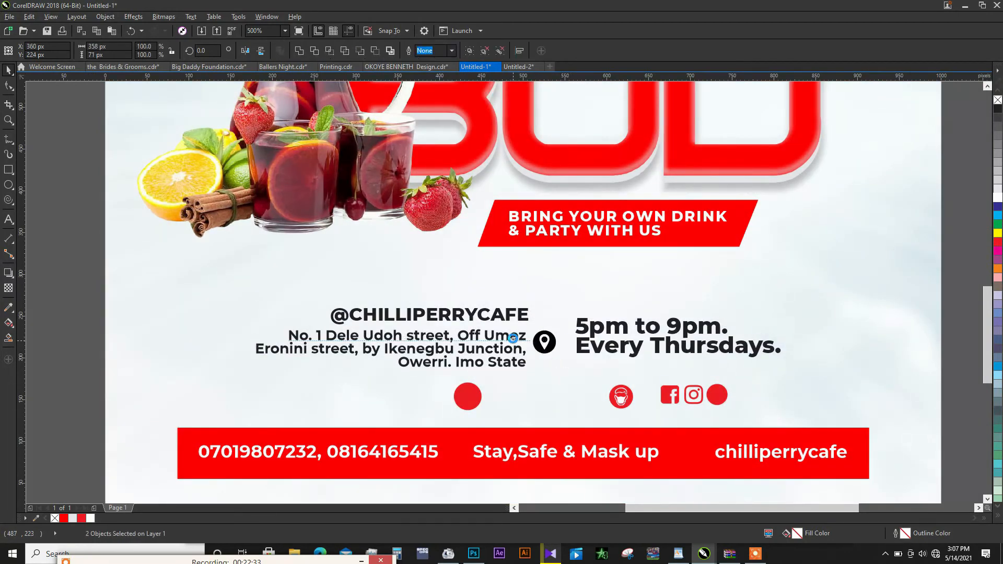
{"action": "key", "text": "ctrl+g"}
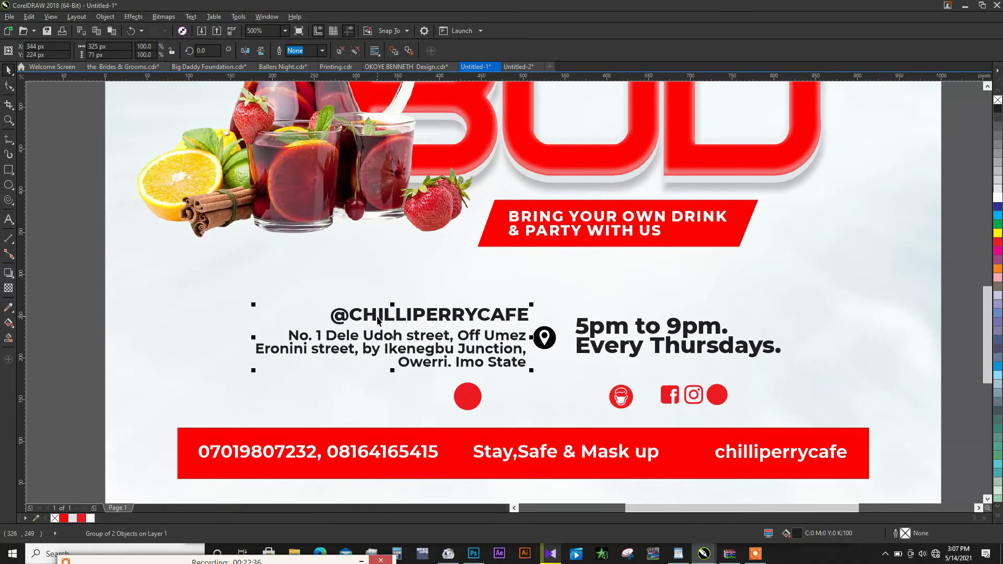
- Fill the handle and address lines, the opening hours text and the location pin's circle with C100 M100 Y100 K100 black
{"action": "left_click", "coordinate": [997, 517]}
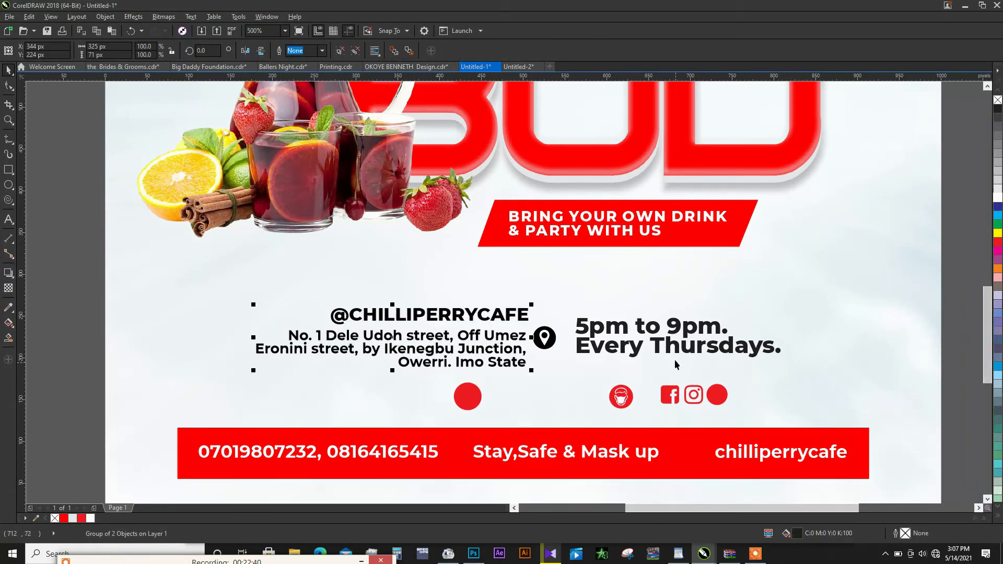
{"action": "left_click", "coordinate": [674, 342]}
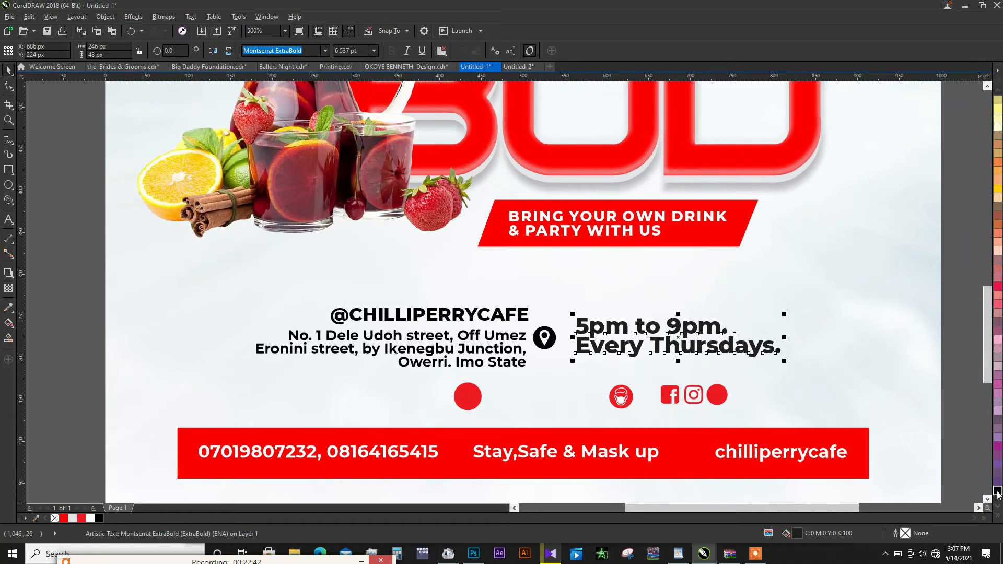
{"action": "left_click", "coordinate": [997, 492]}
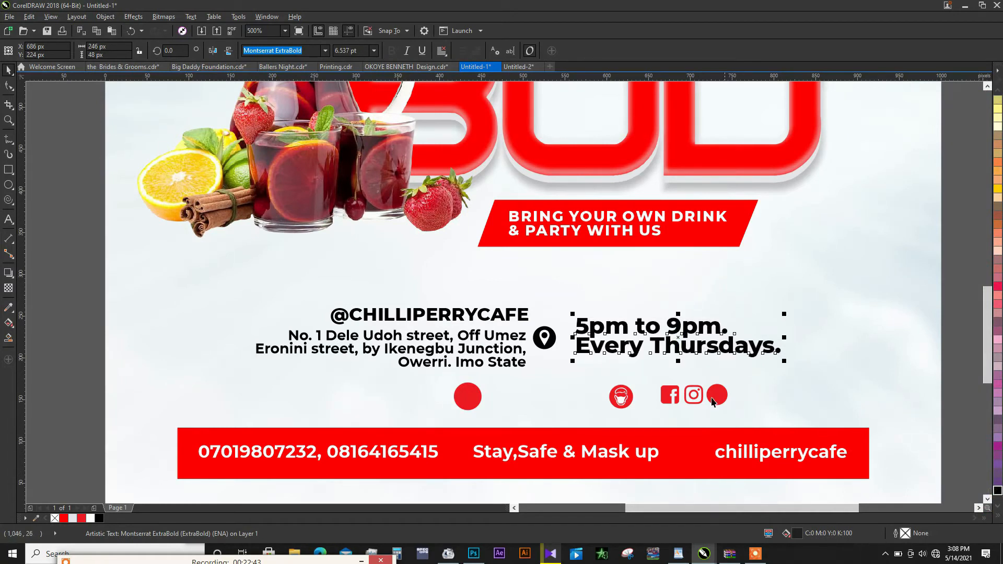
{"action": "left_click", "coordinate": [555, 337], "text": "ctrl"}
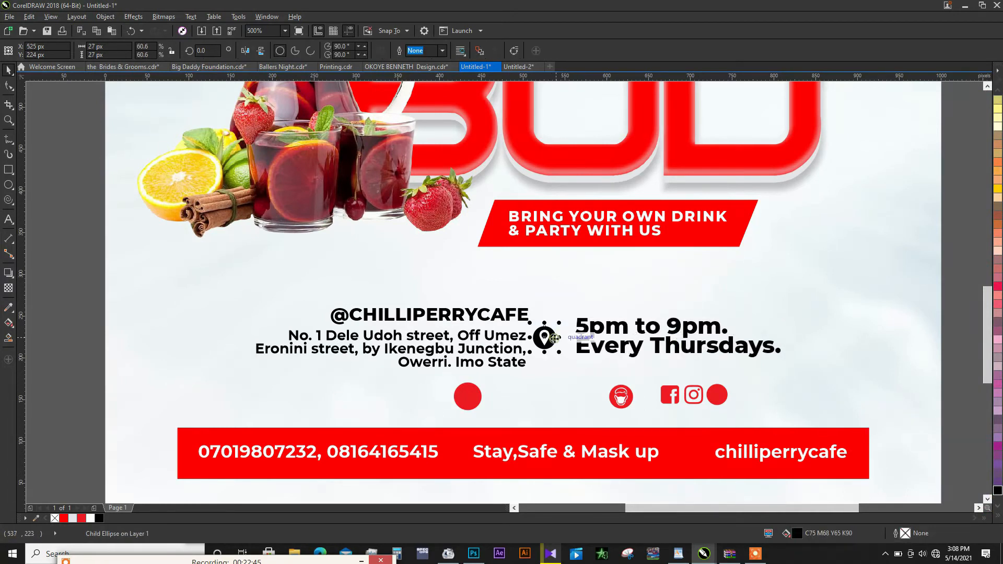
{"action": "left_click", "coordinate": [99, 519]}
- Centre the address block, location pin and opening hours together horizontally on the page background
{"action": "left_click_drag", "start_coordinate": [80, 281], "coordinate": [805, 381]}
{"action": "left_click", "coordinate": [813, 371], "text": "shift"}
{"action": "key", "text": "c"}
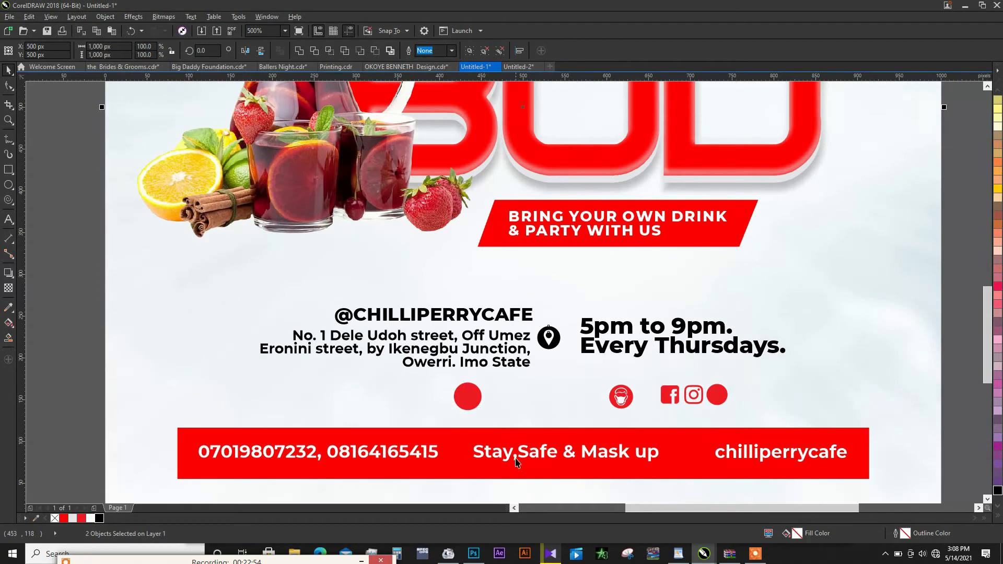
- Move the face mask icon with its red circle onto the contact bar before Stay,Safe & Mask up, at about X 421 px, Y 89 px
{"action": "left_click", "coordinate": [620, 402]}
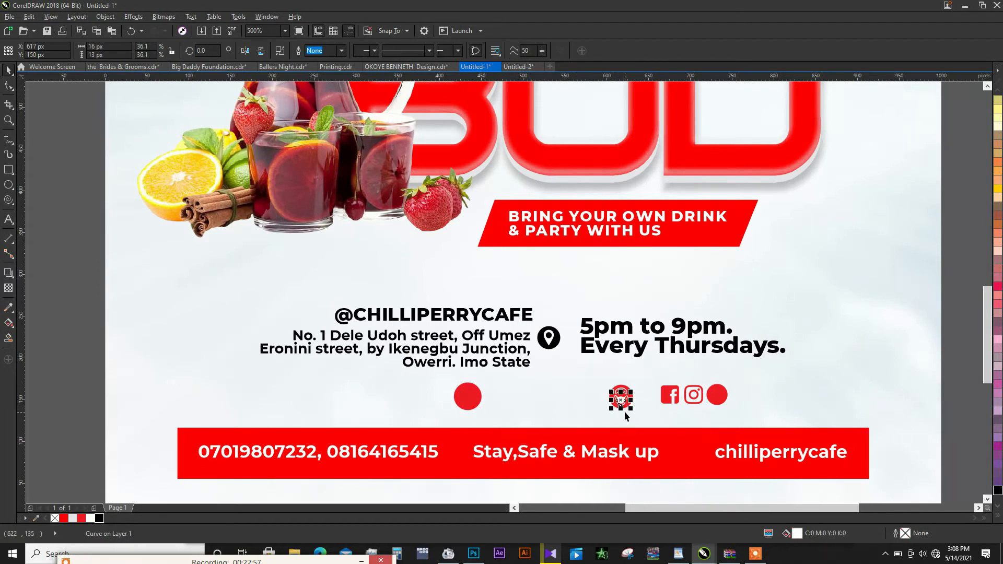
{"action": "scroll", "coordinate": [625, 415], "scroll_direction": "up", "scroll_amount": 2}
{"action": "scroll", "coordinate": [626, 396], "scroll_direction": "up", "scroll_amount": 1}
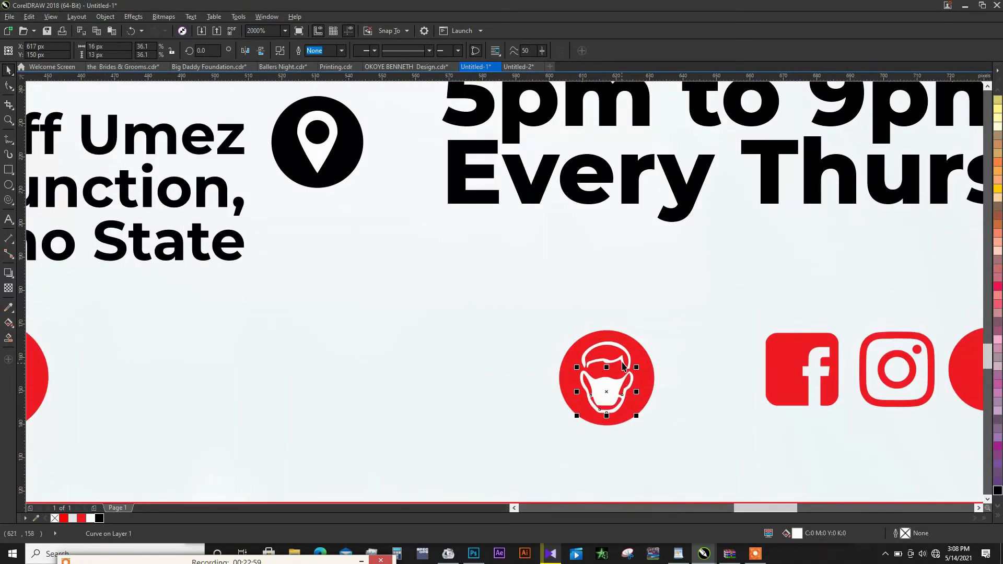
{"action": "left_click", "coordinate": [622, 361], "text": "shift"}
{"action": "left_click", "coordinate": [642, 364], "text": "shift"}
{"action": "scroll", "coordinate": [641, 360], "scroll_direction": "down", "scroll_amount": 1}
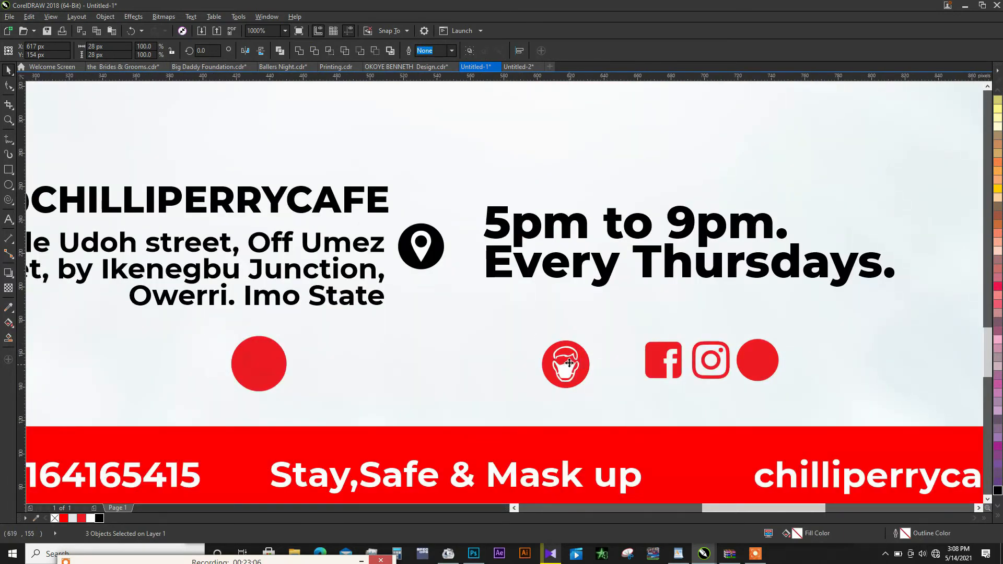
{"action": "left_click_drag", "start_coordinate": [569, 368], "coordinate": [242, 475]}
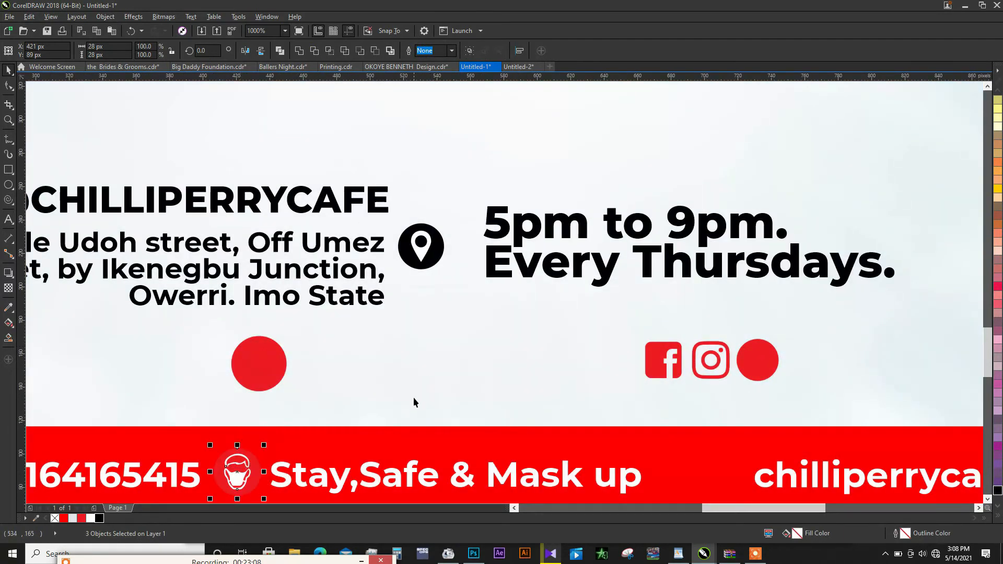
- Scale the face mask icon down to about 21 × 21 px and place it closer to the Stay,Safe & Mask up text
{"action": "scroll", "coordinate": [418, 397], "scroll_direction": "down", "scroll_amount": 1}
{"action": "scroll", "coordinate": [324, 427], "scroll_direction": "up", "scroll_amount": 2}
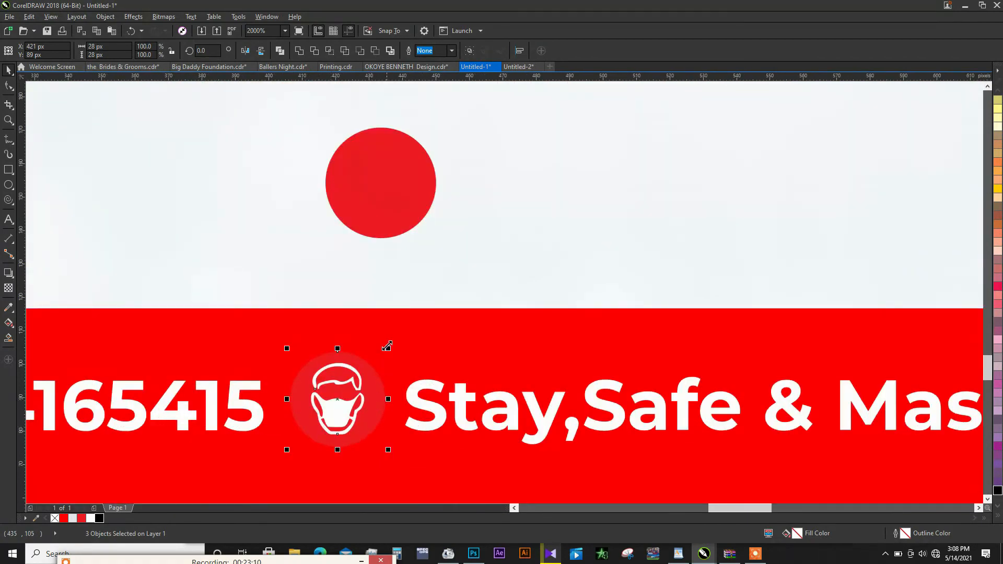
{"action": "left_click", "coordinate": [375, 377], "text": "shift"}
{"action": "left_click", "coordinate": [360, 389]}
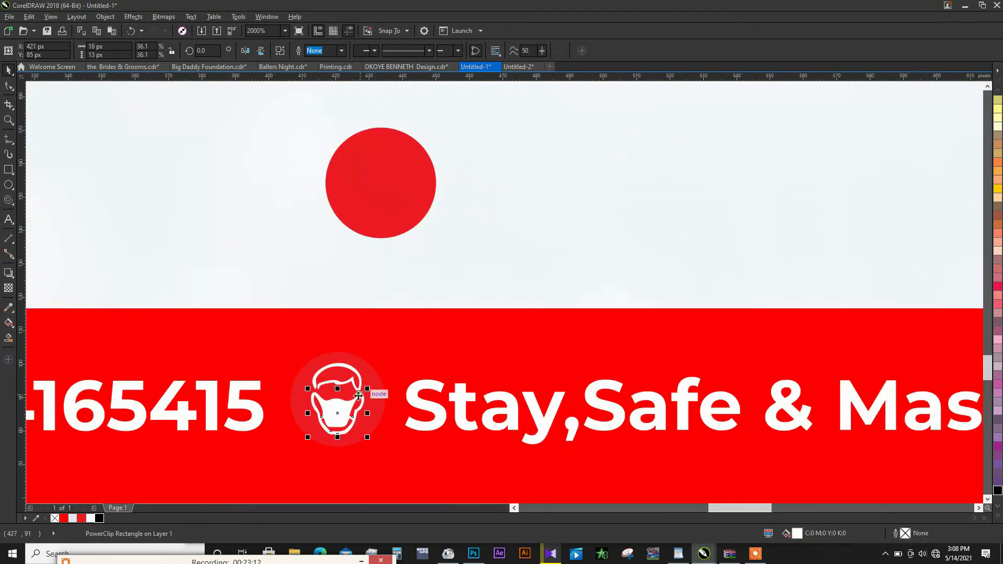
{"action": "left_click", "coordinate": [366, 379], "text": "shift"}
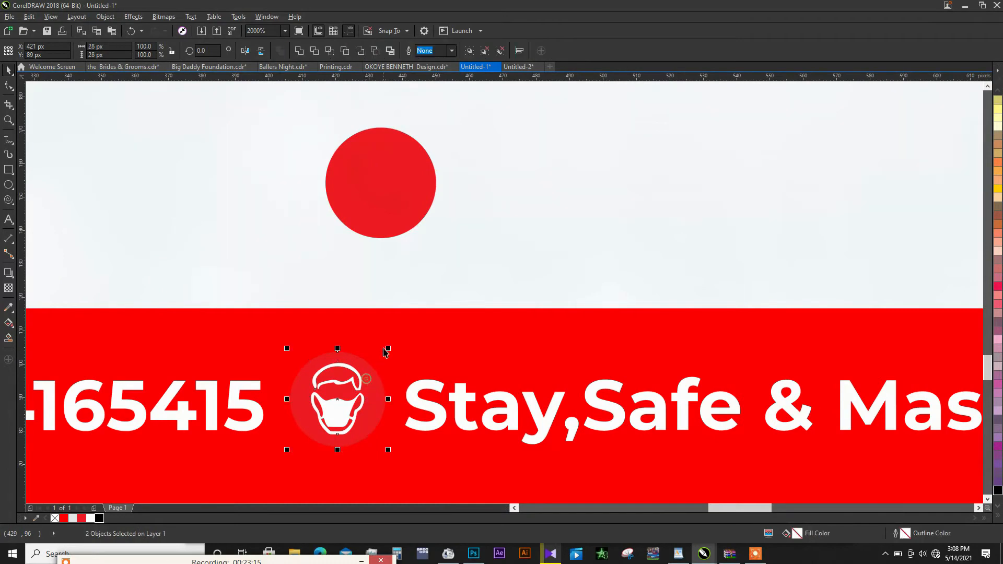
{"action": "left_click_drag", "start_coordinate": [388, 348], "coordinate": [379, 357]}
{"action": "left_click_drag", "start_coordinate": [353, 406], "coordinate": [390, 411]}
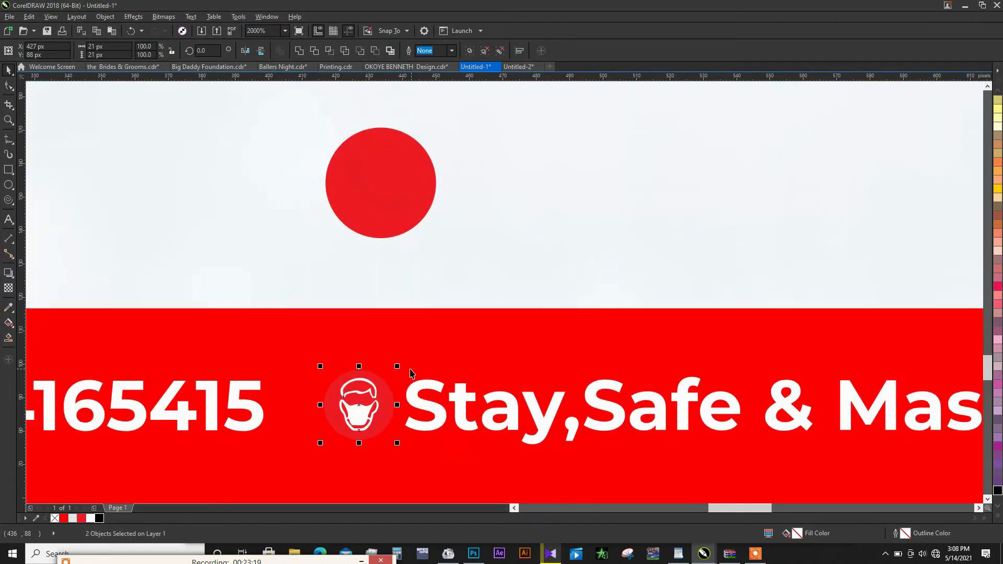
- Scale the face mask icon to about 19 × 19 px and recolor it with a white circle and a red R254 G0 B0 mask
{"action": "left_click_drag", "start_coordinate": [398, 365], "coordinate": [394, 371]}
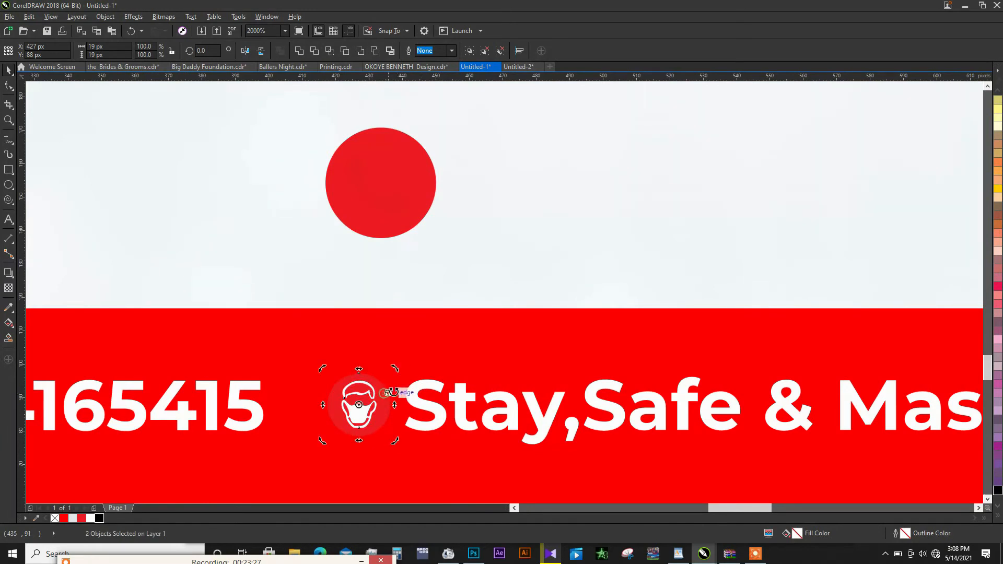
{"action": "left_click", "coordinate": [387, 398]}
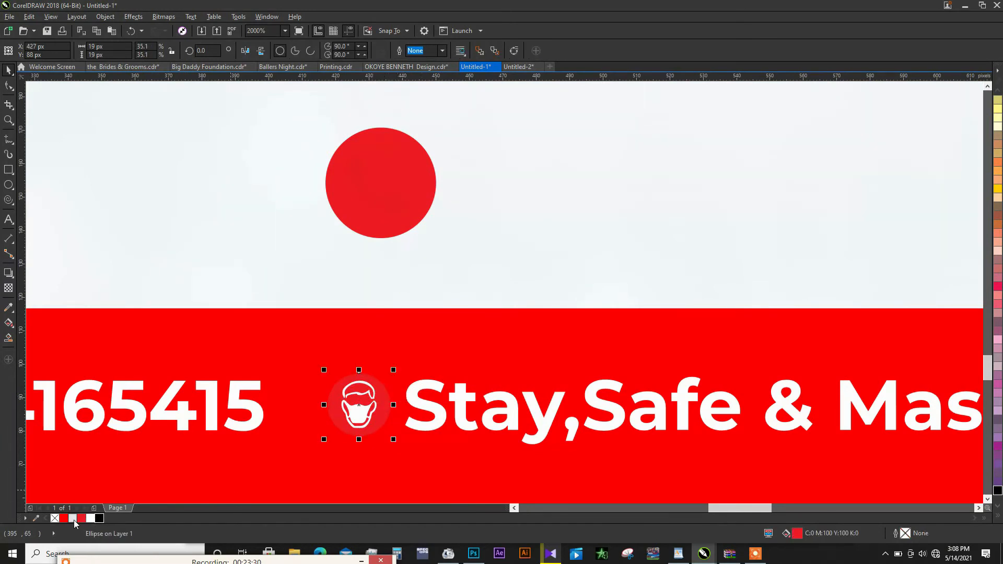
{"action": "left_click", "coordinate": [92, 518]}
{"action": "left_click", "coordinate": [365, 409]}
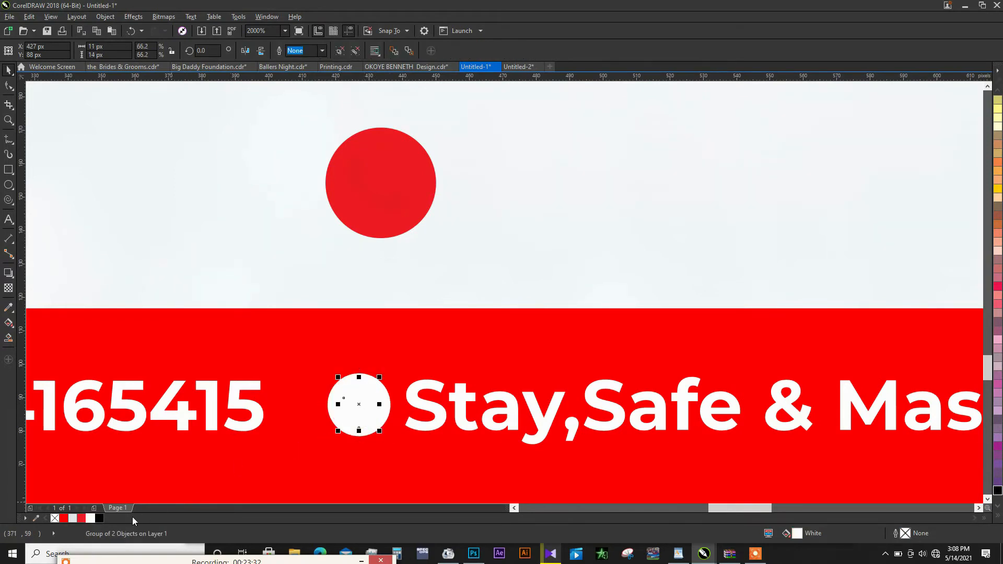
{"action": "left_click", "coordinate": [68, 518]}
- Move the Facebook, Instagram and Twitter icons onto the contact bar before chilliperrycafe and scale them to about 48 × 15 px overall
{"action": "scroll", "coordinate": [627, 375], "scroll_direction": "down", "scroll_amount": 4}
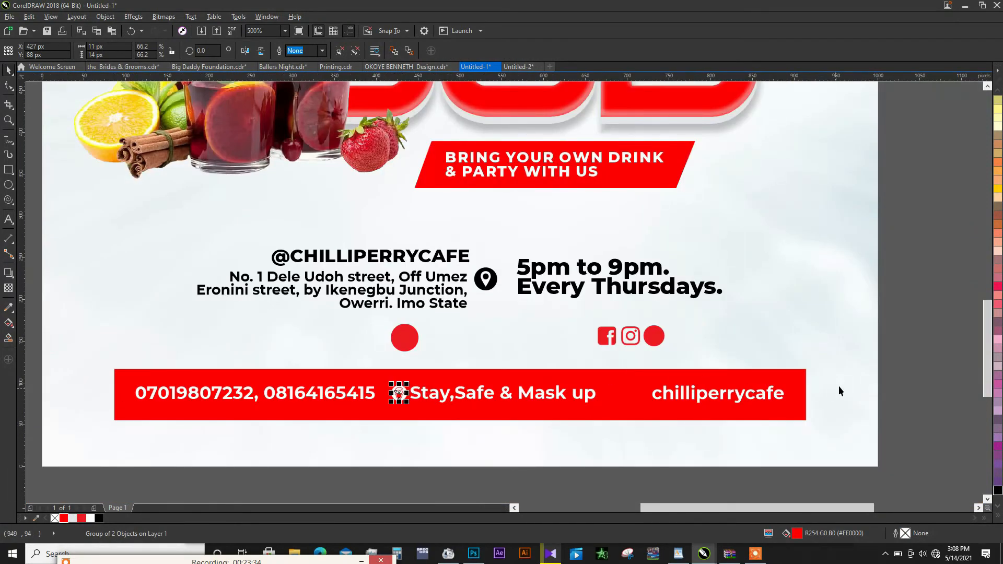
{"action": "left_click_drag", "start_coordinate": [925, 316], "coordinate": [590, 357]}
{"action": "left_click_drag", "start_coordinate": [656, 337], "coordinate": [657, 397]}
{"action": "scroll", "coordinate": [658, 396], "scroll_direction": "up", "scroll_amount": 1}
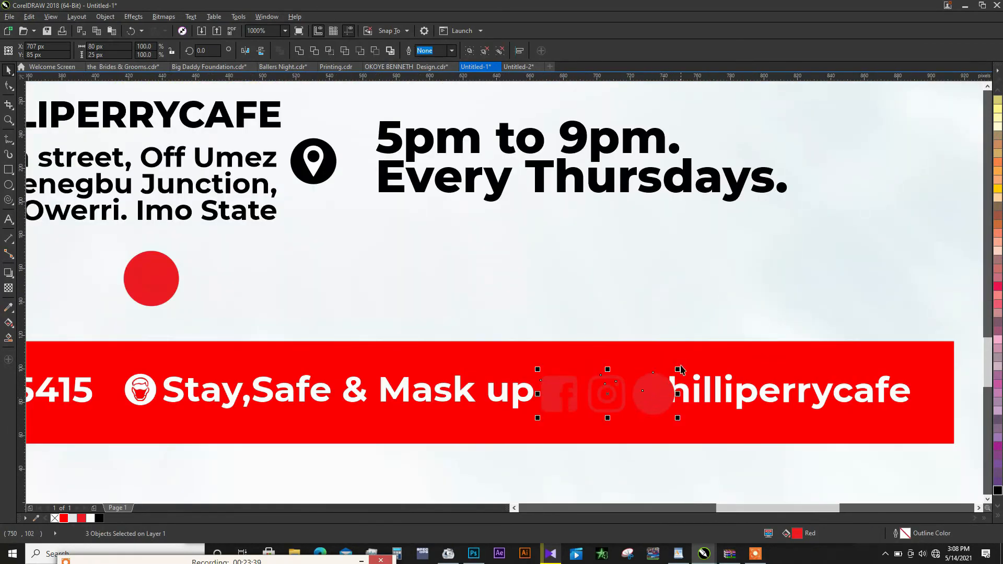
{"action": "left_click", "coordinate": [653, 393]}
{"action": "scroll", "coordinate": [584, 381], "scroll_direction": "down", "scroll_amount": 1}
{"action": "scroll", "coordinate": [584, 380], "scroll_direction": "down", "scroll_amount": 1}
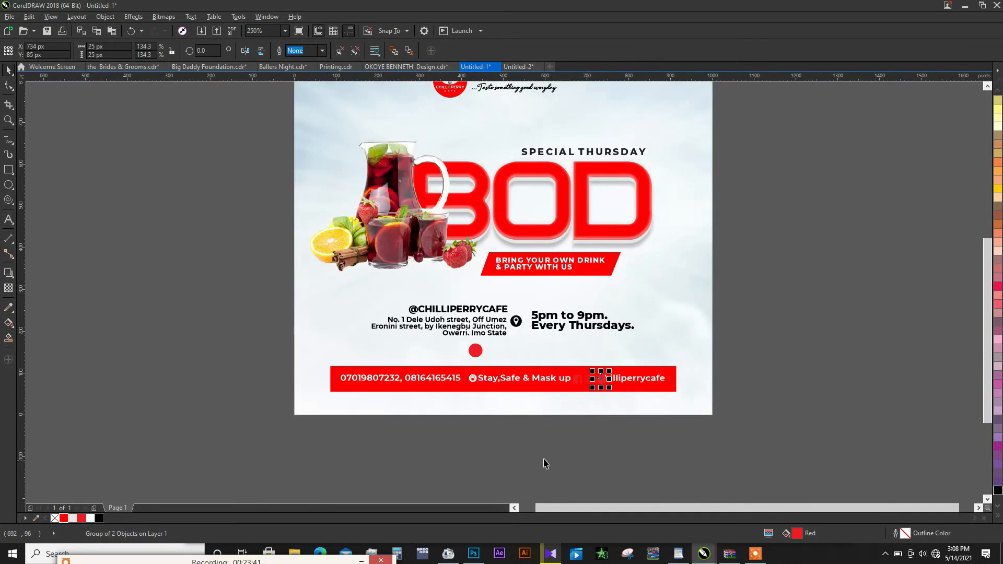
{"action": "left_click_drag", "start_coordinate": [543, 462], "coordinate": [648, 353]}
{"action": "scroll", "coordinate": [648, 366], "scroll_direction": "up", "scroll_amount": 2}
{"action": "left_click_drag", "start_coordinate": [649, 389], "coordinate": [605, 413]}
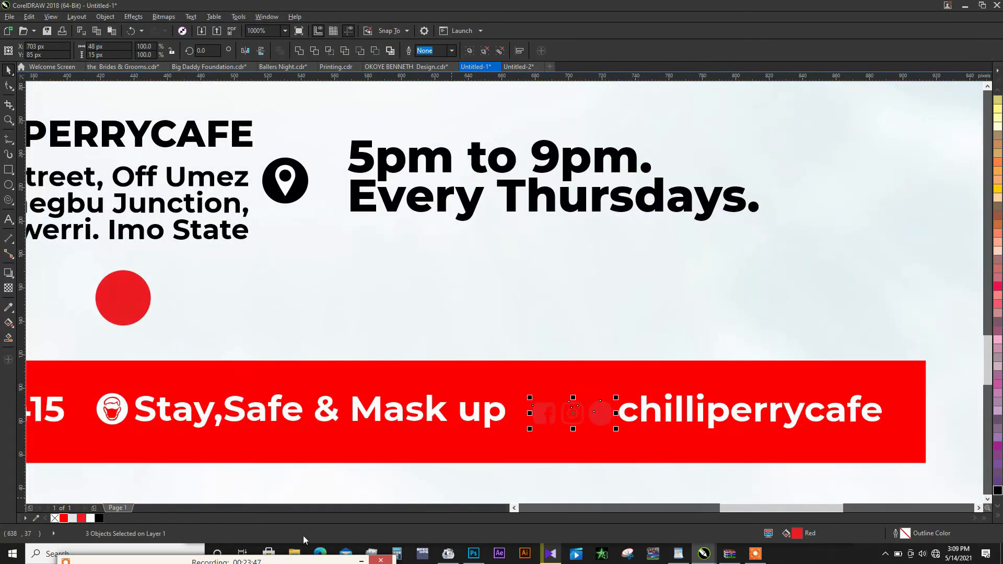
- Fill the three social media icons white and the bird inside the Twitter icon red
{"action": "left_click", "coordinate": [91, 518]}
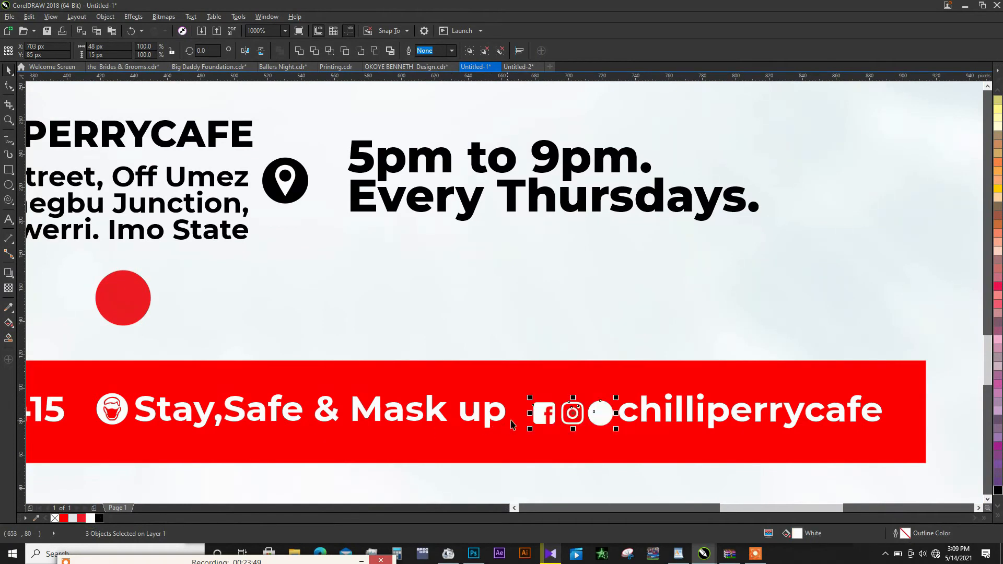
{"action": "left_click", "coordinate": [602, 419]}
{"action": "scroll", "coordinate": [603, 419], "scroll_direction": "up", "scroll_amount": 1}
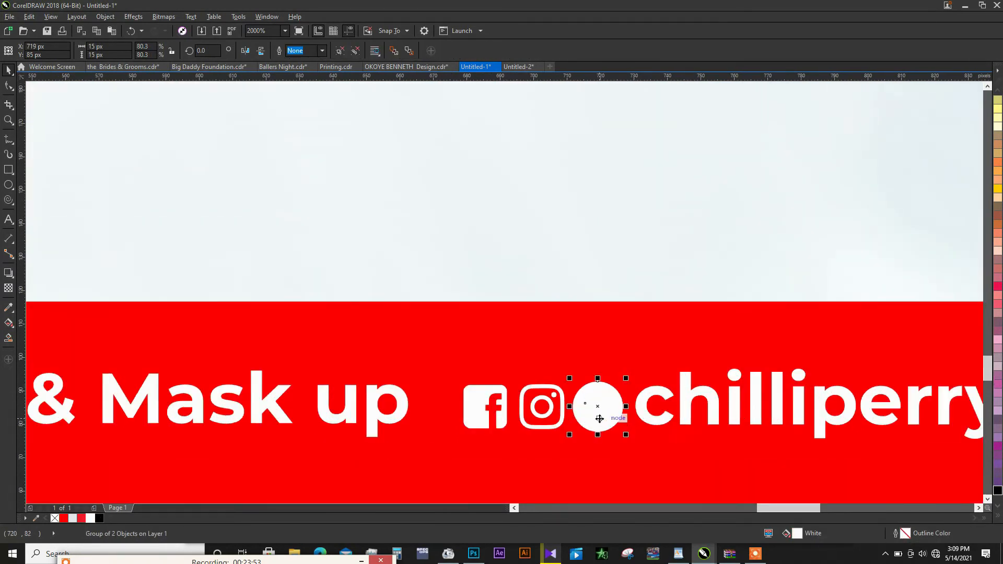
{"action": "left_click", "coordinate": [603, 420], "text": "ctrl"}
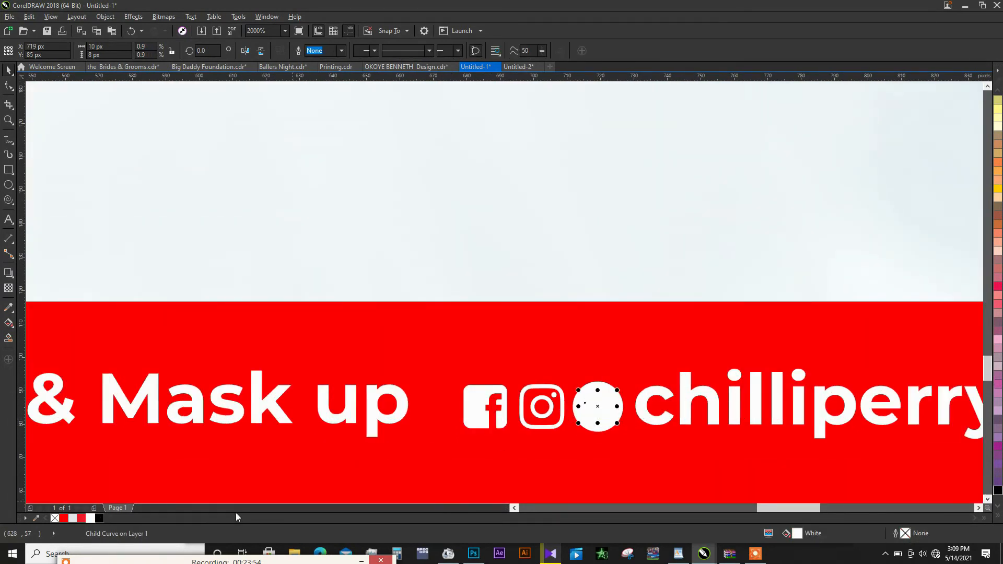
{"action": "left_click", "coordinate": [82, 519]}
{"action": "scroll", "coordinate": [627, 351], "scroll_direction": "down", "scroll_amount": 2}
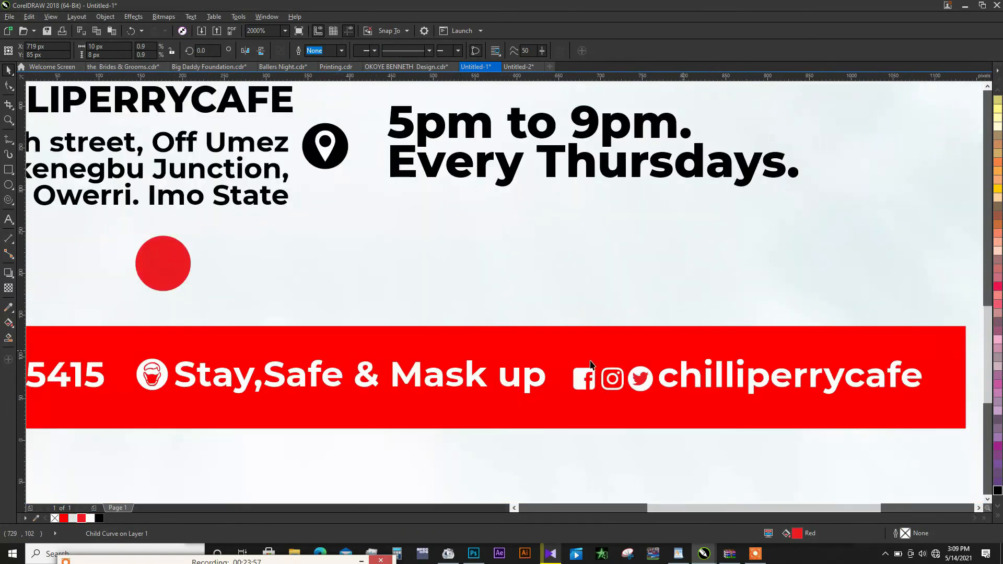
- Ungroup the three texts on the contact bar and move the phone numbers closer to the face mask icon
{"action": "left_click", "coordinate": [871, 332]}
{"action": "left_click", "coordinate": [459, 310]}
{"action": "left_click", "coordinate": [382, 314]}
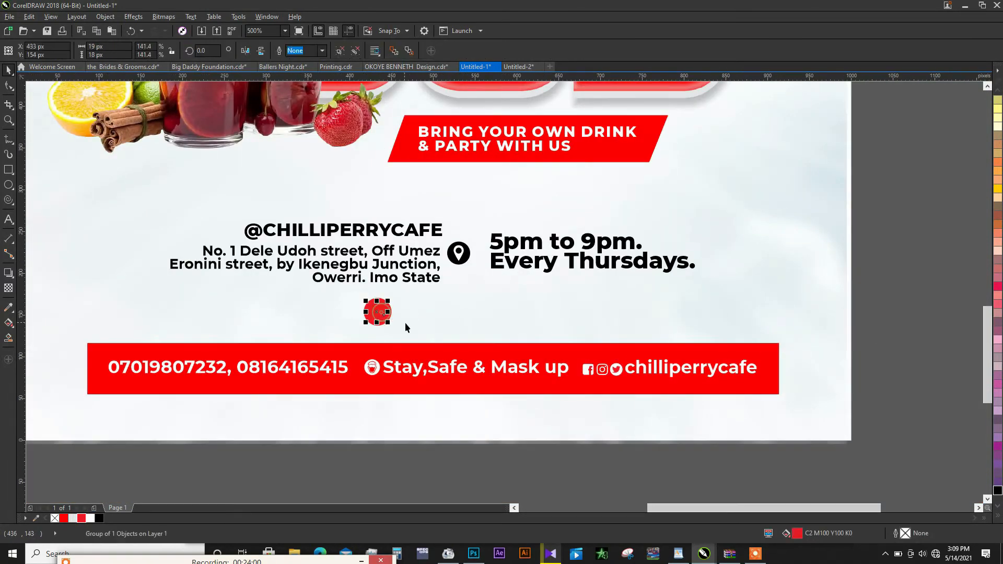
{"action": "left_click", "coordinate": [413, 324]}
{"action": "scroll", "coordinate": [659, 319], "scroll_direction": "down", "scroll_amount": 1}
{"action": "scroll", "coordinate": [402, 336], "scroll_direction": "up", "scroll_amount": 1}
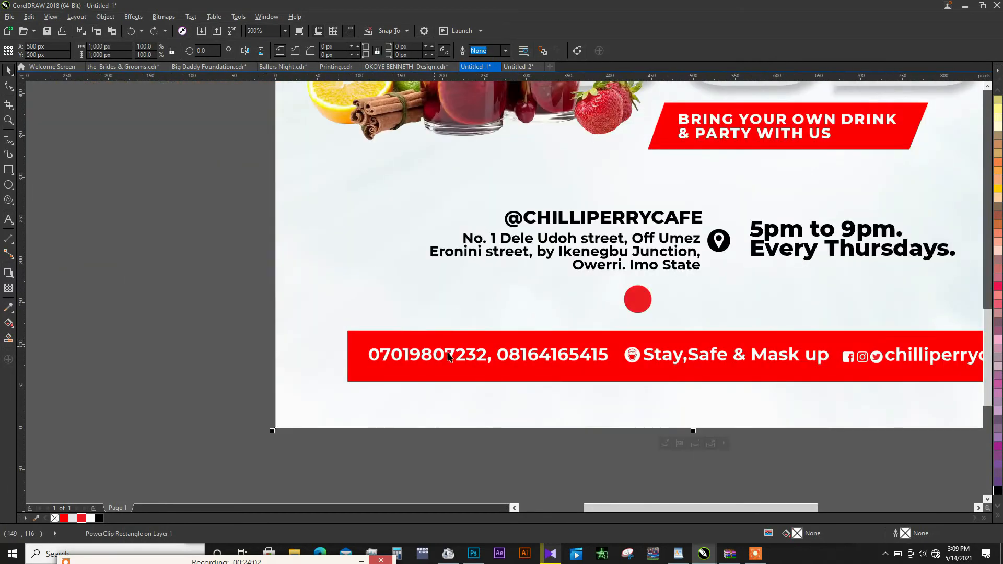
{"action": "double_click", "coordinate": [541, 354]}
{"action": "left_click", "coordinate": [354, 51]}
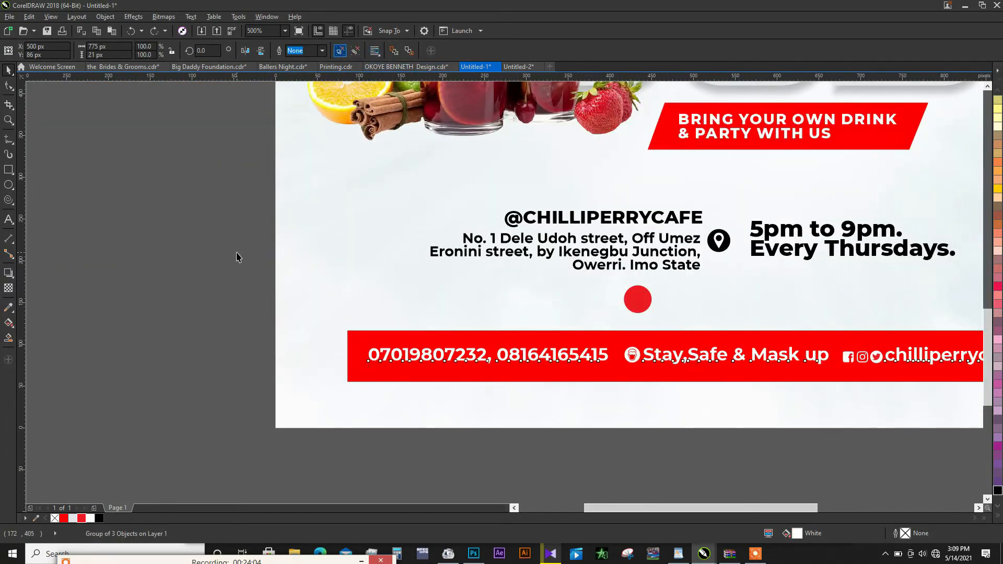
{"action": "left_click", "coordinate": [433, 355]}
{"action": "scroll", "coordinate": [606, 357], "scroll_direction": "up", "scroll_amount": 1}
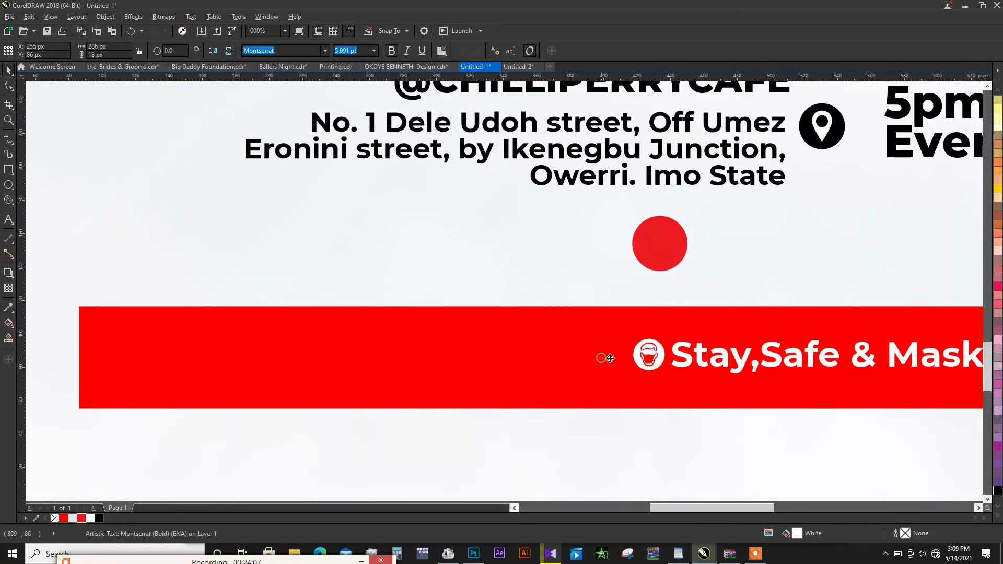
{"action": "left_click_drag", "start_coordinate": [605, 357], "coordinate": [621, 357]}
- Move the phone icon with its circle onto the contact bar before the phone numbers and scale it to about 21 × 21 px
{"action": "left_click", "coordinate": [660, 242]}
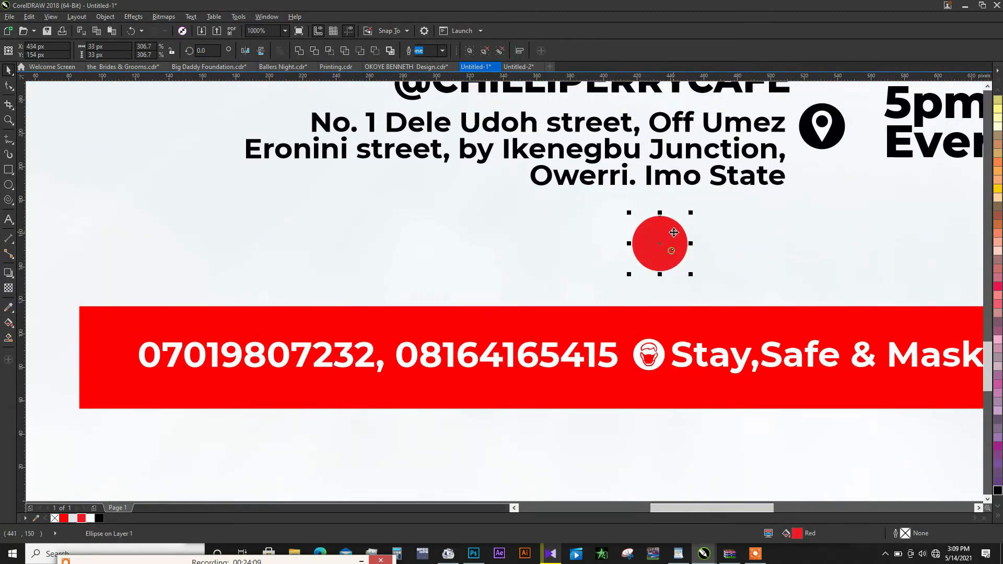
{"action": "left_click_drag", "start_coordinate": [672, 254], "coordinate": [122, 362]}
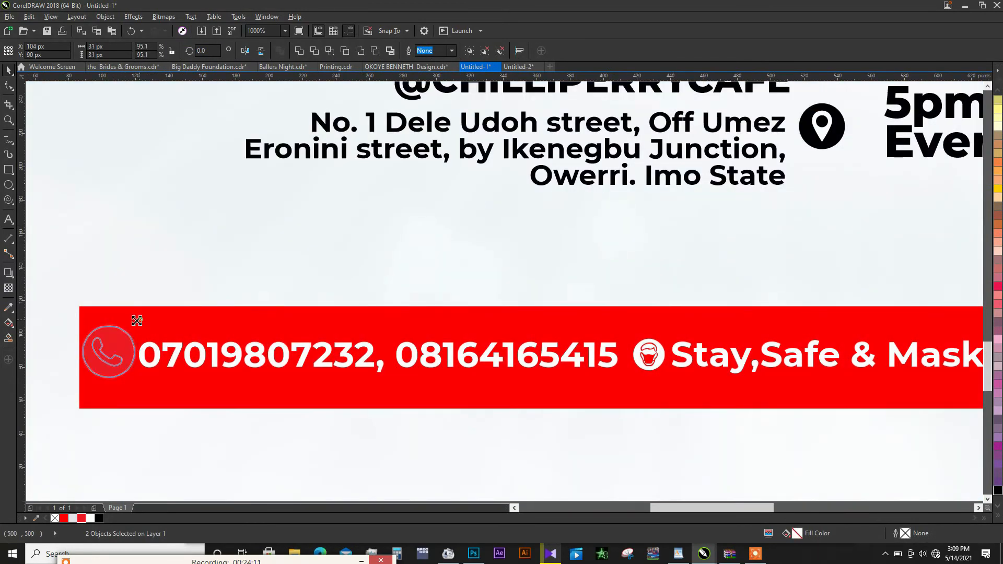
{"action": "left_click", "coordinate": [201, 354], "text": "shift"}
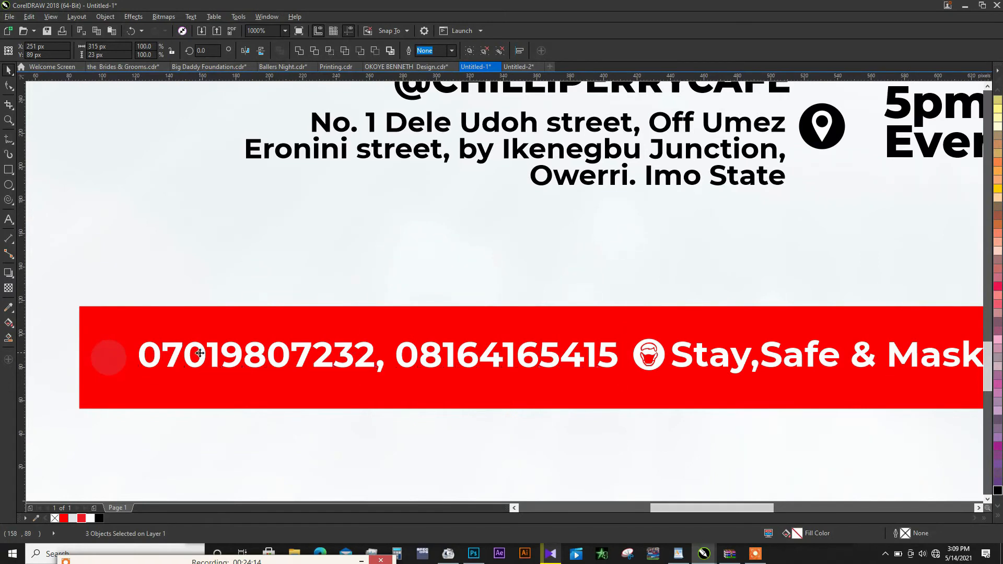
- Fill the phone icon's circle white, keeping the handset red
{"action": "left_click", "coordinate": [112, 359]}
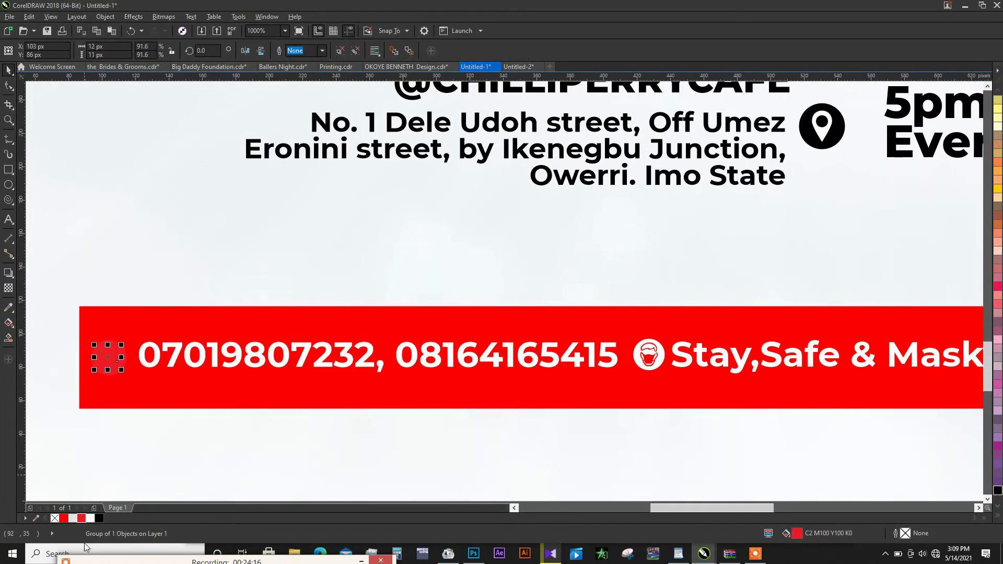
{"action": "key", "text": "ctrl+u"}
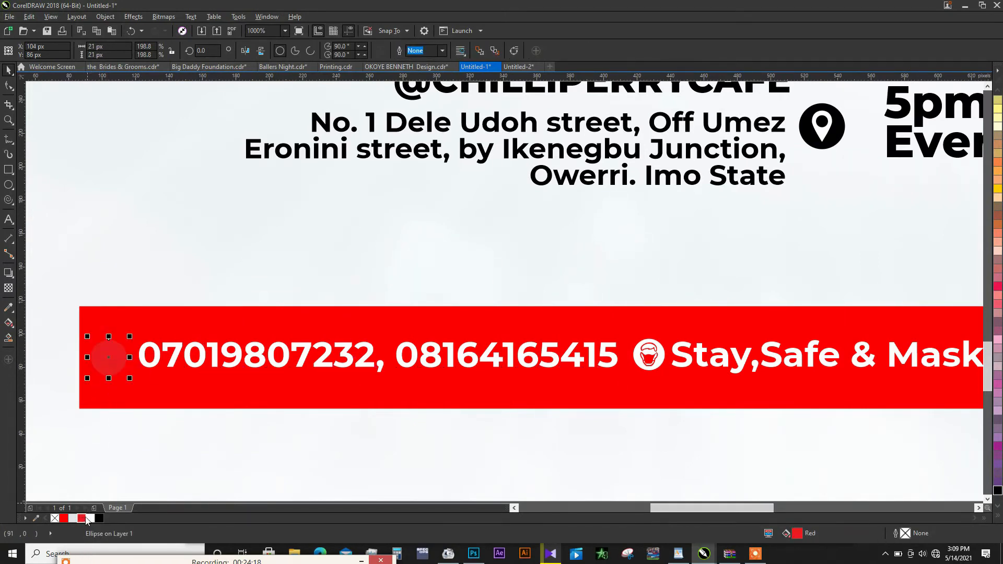
{"action": "left_click", "coordinate": [95, 517]}
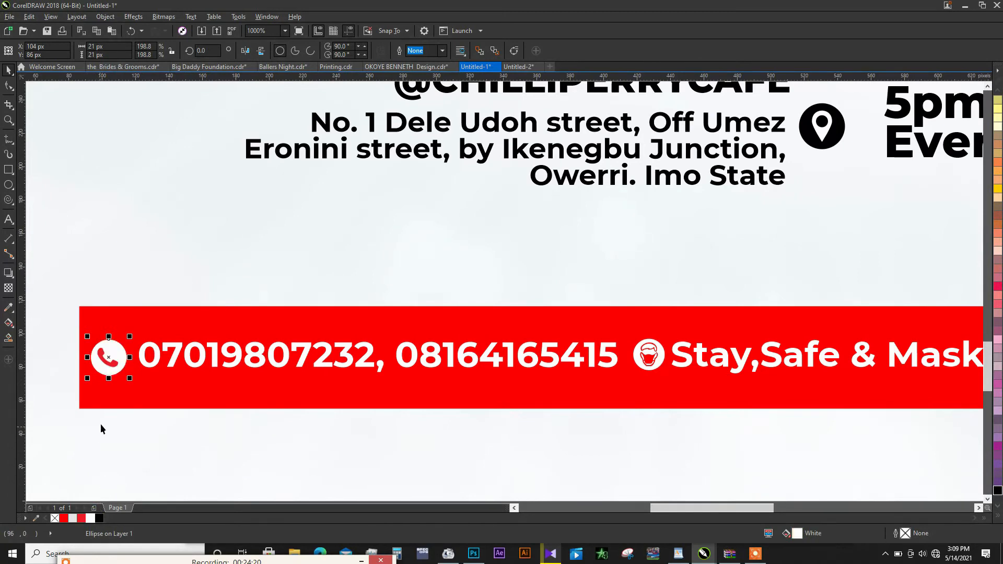
- Group all the texts and icons on the contact bar and centre the group horizontally on the red rectangle
{"action": "scroll", "coordinate": [358, 326], "scroll_direction": "down", "scroll_amount": 2}
{"action": "left_click", "coordinate": [129, 312]}
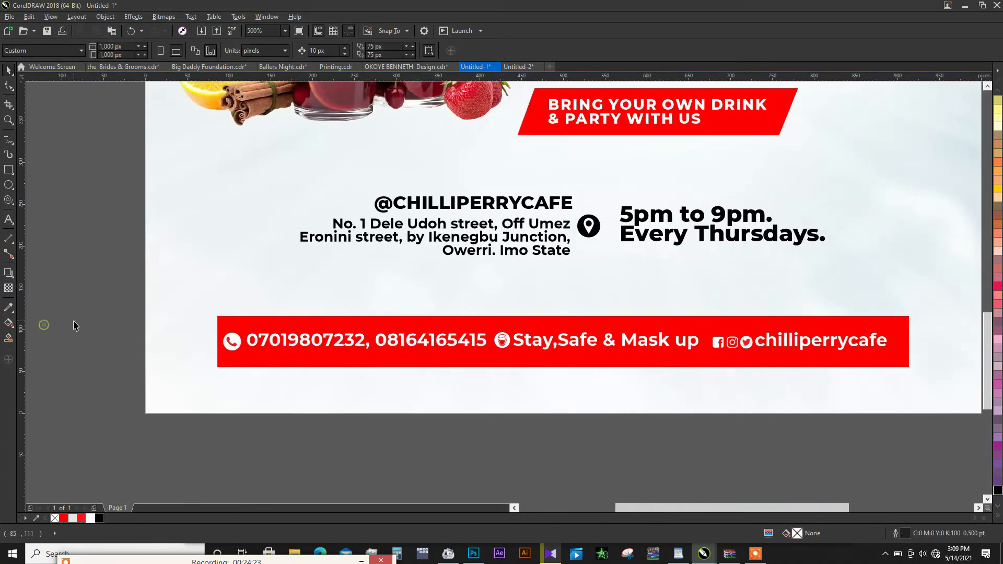
{"action": "left_click_drag", "start_coordinate": [73, 320], "coordinate": [900, 364]}
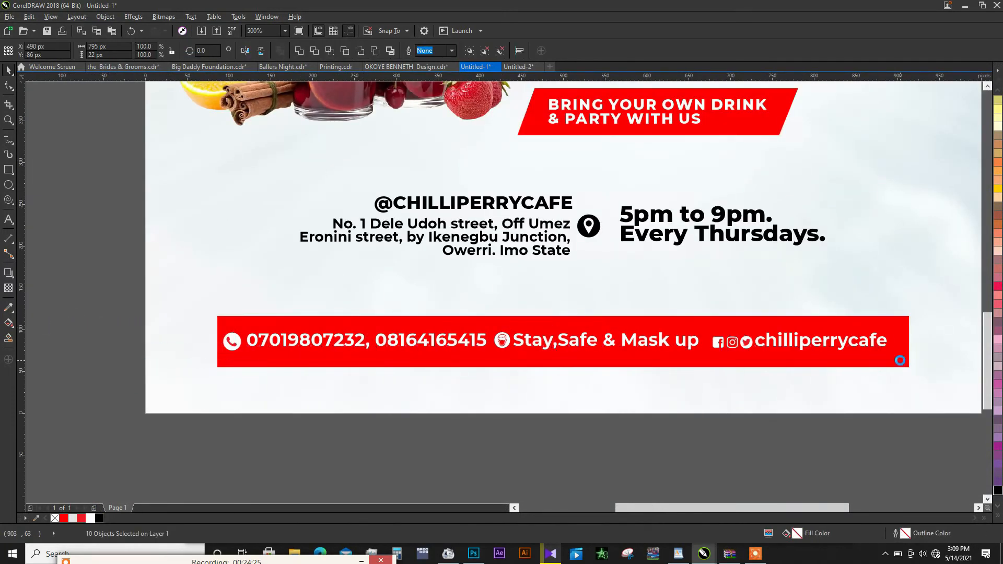
{"action": "left_click", "coordinate": [786, 360], "text": "shift"}
{"action": "key", "text": "c"}
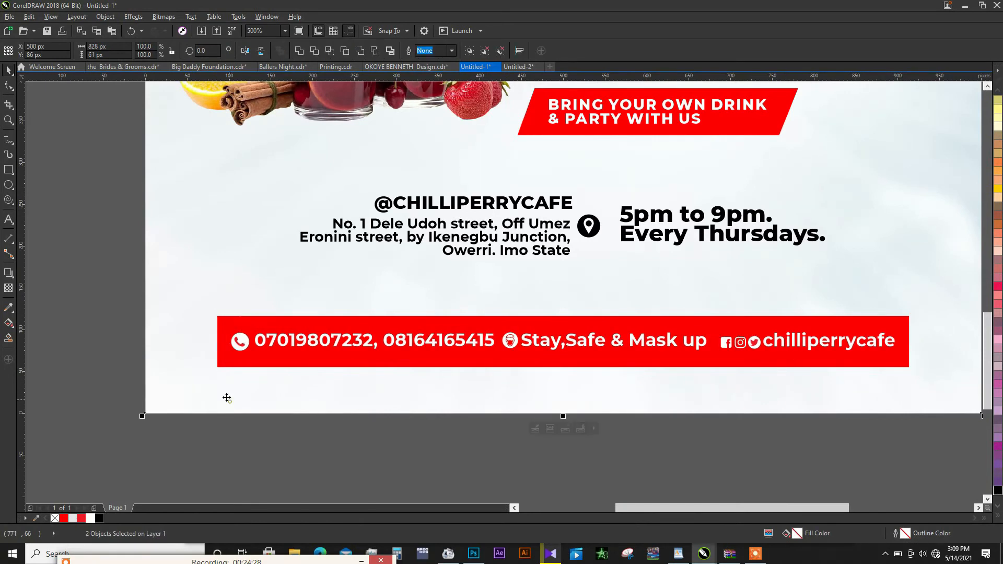
- Ungroup the contact bar contents and scale the phone icon down to about 20 × 20 px beside the phone numbers
{"action": "left_click", "coordinate": [211, 347]}
{"action": "left_click", "coordinate": [240, 344]}
{"action": "scroll", "coordinate": [240, 345], "scroll_direction": "up", "scroll_amount": 2}
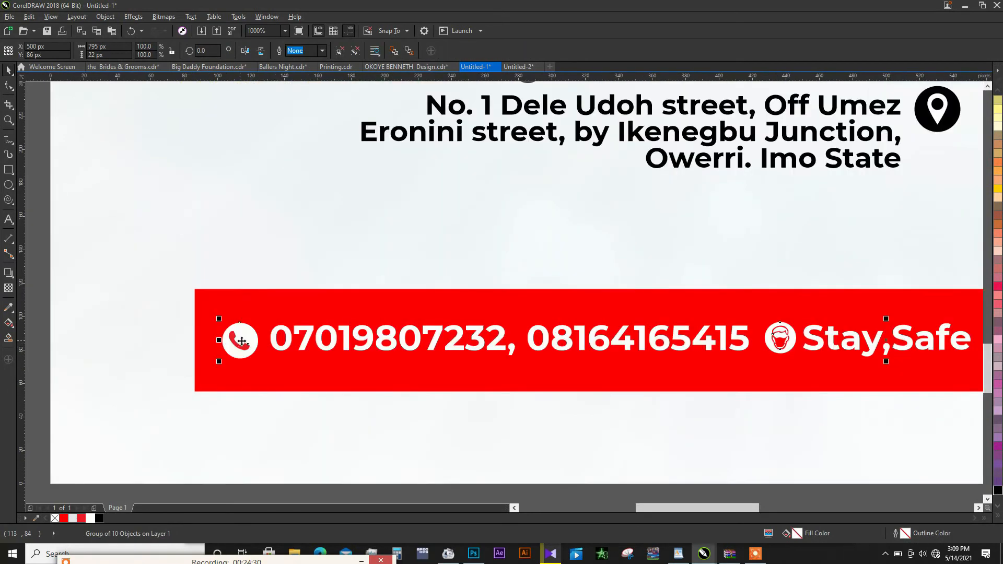
{"action": "left_click", "coordinate": [252, 328]}
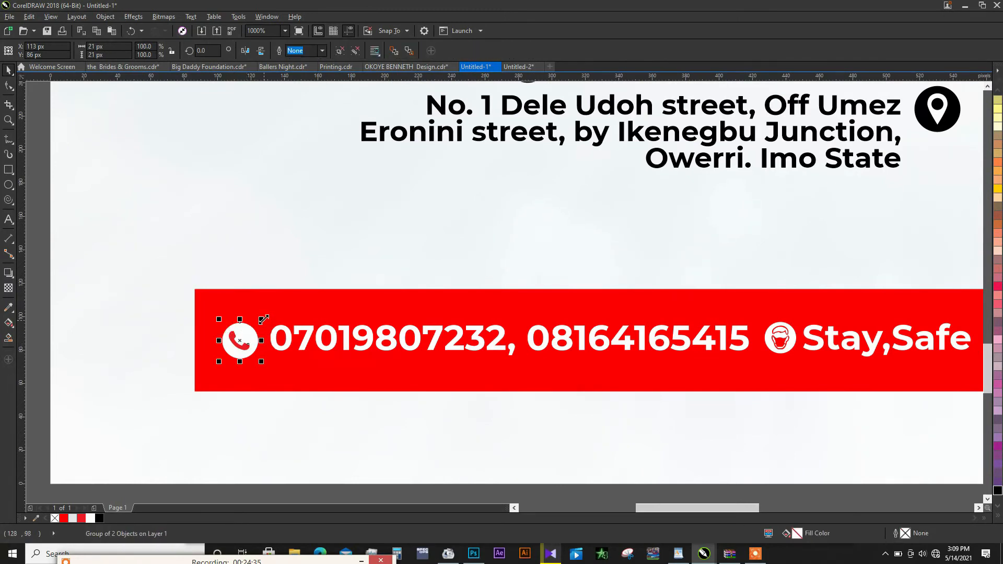
{"action": "left_click", "coordinate": [275, 335], "text": "shift"}
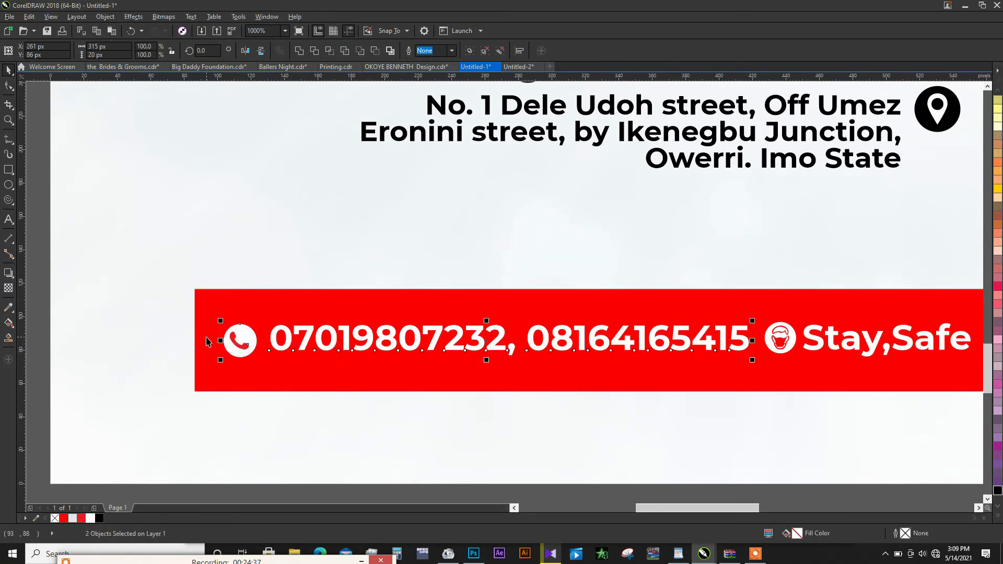
- Scale the face mask icon to about 17 × 17 px and align it vertically with the centre of Stay,Safe & Mask up
{"action": "scroll", "coordinate": [205, 335], "scroll_direction": "down", "scroll_amount": 1}
{"action": "scroll", "coordinate": [522, 335], "scroll_direction": "up", "scroll_amount": 1}
{"action": "left_click", "coordinate": [473, 355]}
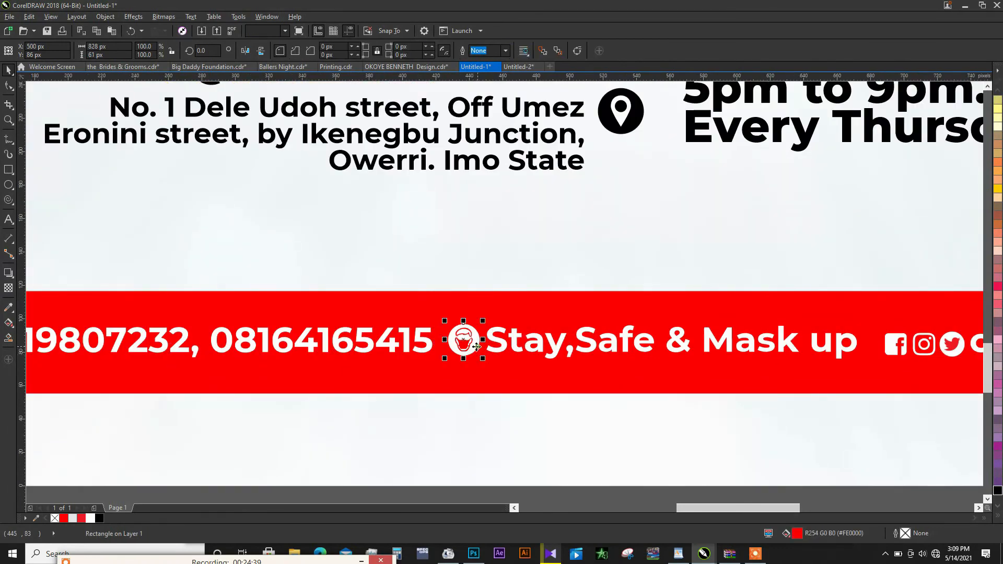
{"action": "scroll", "coordinate": [473, 350], "scroll_direction": "up", "scroll_amount": 1}
{"action": "left_click_drag", "start_coordinate": [491, 300], "coordinate": [488, 302]}
{"action": "key", "text": "ctrl+z"}
{"action": "left_click", "coordinate": [462, 339], "text": "shift"}
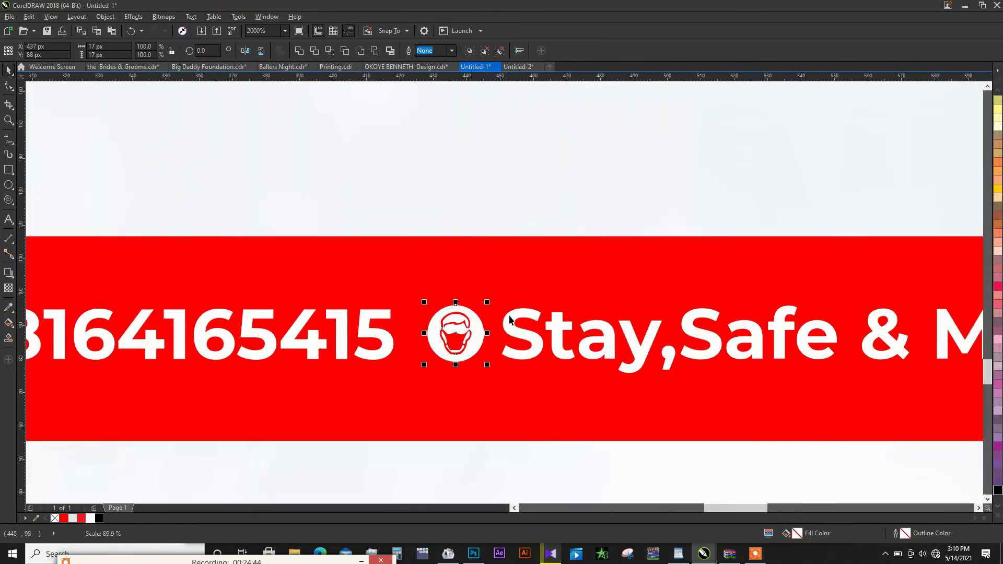
{"action": "left_click", "coordinate": [510, 317], "text": "shift"}
{"action": "key", "text": "e"}
{"action": "scroll", "coordinate": [456, 312], "scroll_direction": "down", "scroll_amount": 2}
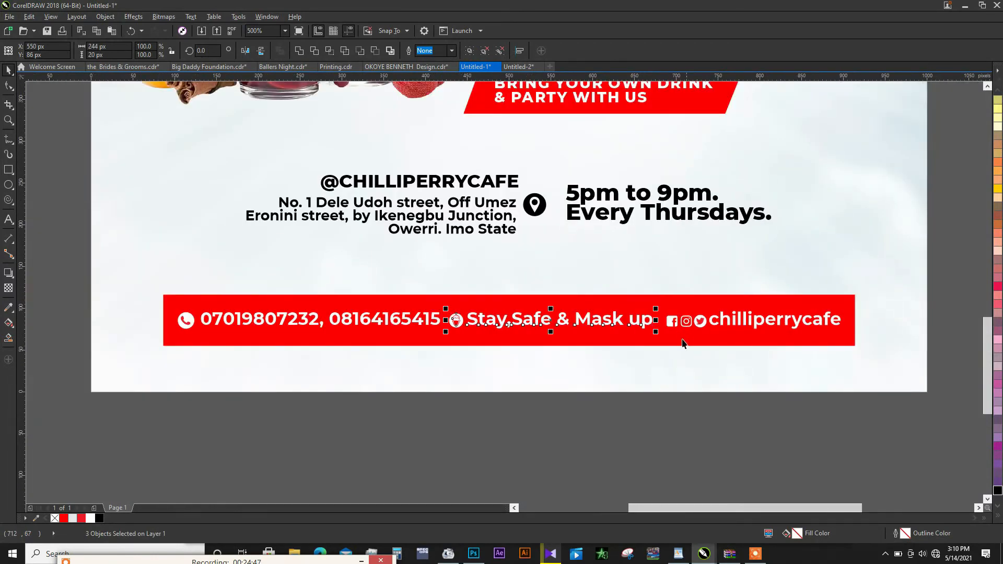
- Move the phone icon closer to the phone numbers and align their vertical centres
{"action": "left_click", "coordinate": [516, 431]}
{"action": "scroll", "coordinate": [204, 335], "scroll_direction": "up", "scroll_amount": 1}
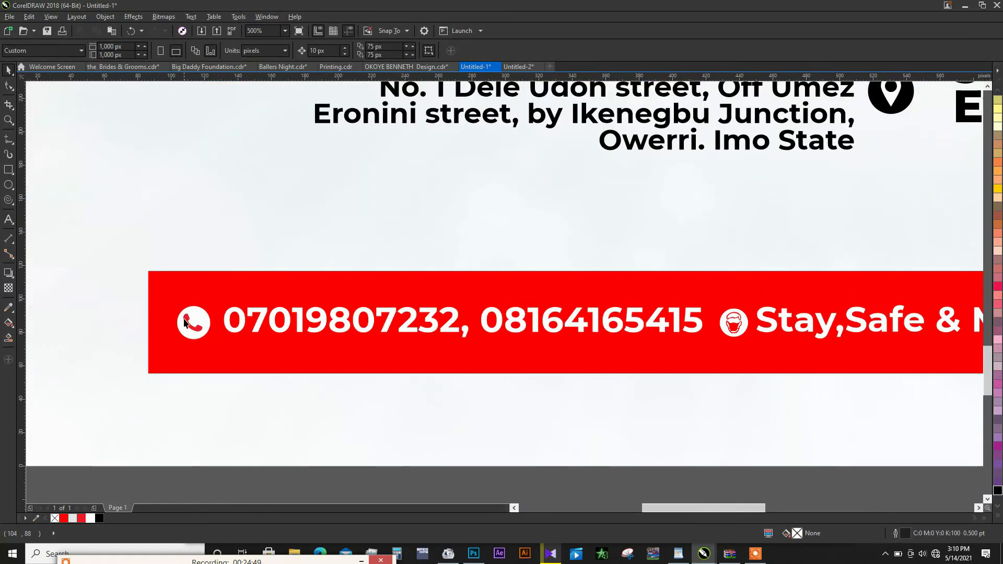
{"action": "left_click", "coordinate": [189, 319]}
{"action": "scroll", "coordinate": [189, 319], "scroll_direction": "up", "scroll_amount": 1}
{"action": "left_click_drag", "start_coordinate": [208, 318], "coordinate": [224, 318]}
{"action": "left_click", "coordinate": [246, 315], "text": "shift"}
{"action": "key", "text": "e"}
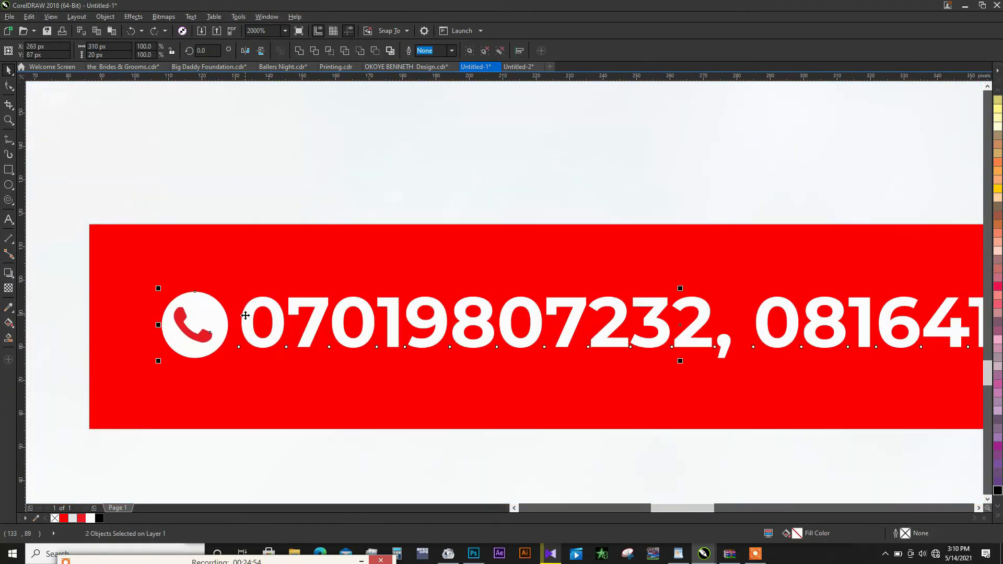
{"action": "scroll", "coordinate": [246, 316], "scroll_direction": "down", "scroll_amount": 2}
- Reduce the height of the red contact bar rectangle to about 54 px
{"action": "left_click", "coordinate": [442, 433]}
{"action": "scroll", "coordinate": [609, 295], "scroll_direction": "up", "scroll_amount": 1}
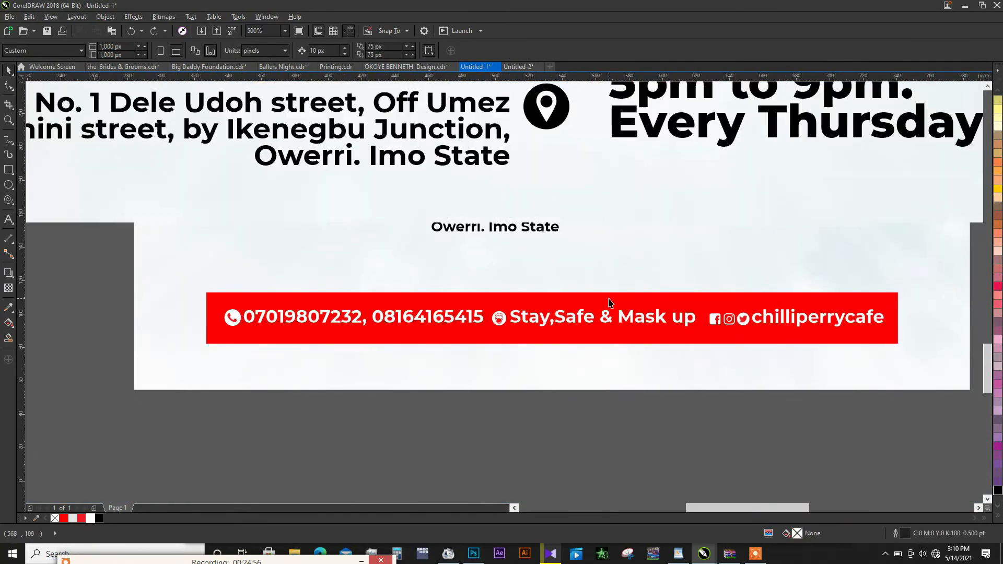
{"action": "left_click", "coordinate": [608, 299]}
{"action": "left_click_drag", "start_coordinate": [495, 396], "coordinate": [495, 380]}
{"action": "scroll", "coordinate": [495, 380], "scroll_direction": "down", "scroll_amount": 2}
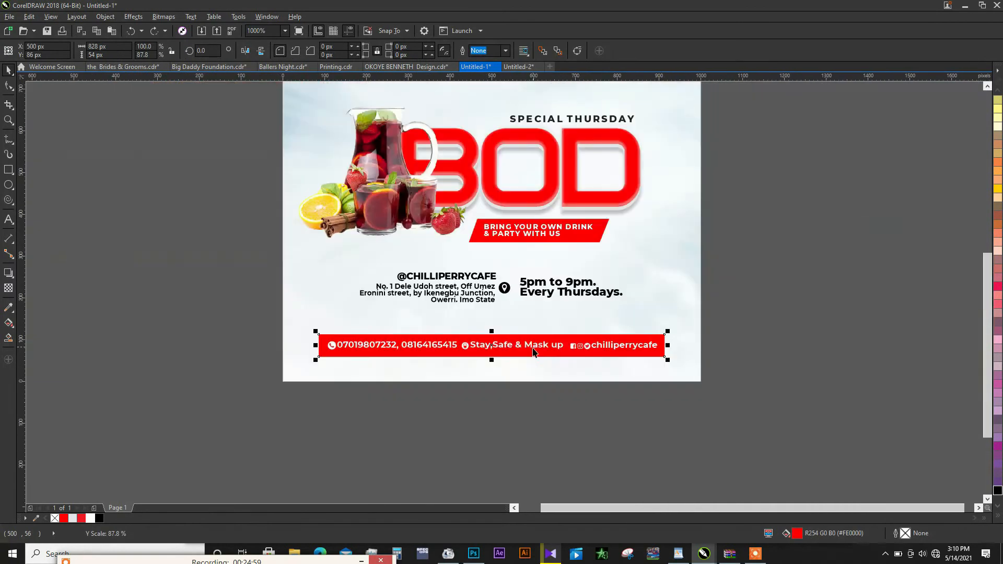
- Group the red contact bar with its phone numbers, icons and text, and centre it horizontally on the page
{"action": "left_click", "coordinate": [331, 396]}
{"action": "left_click_drag", "start_coordinate": [280, 403], "coordinate": [696, 314]}
{"action": "left_click", "coordinate": [659, 363]}
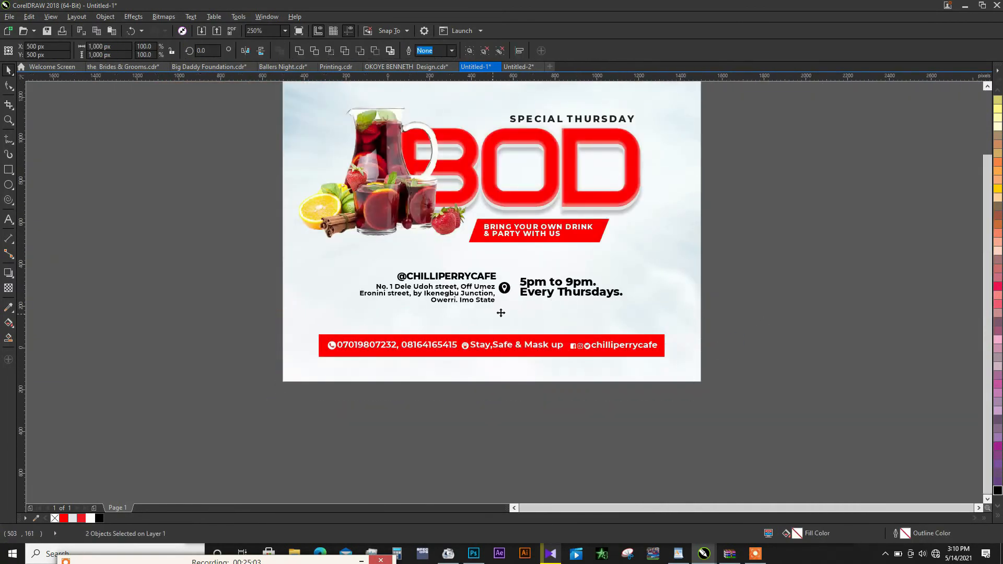
{"action": "scroll", "coordinate": [500, 313], "scroll_direction": "down", "scroll_amount": 1}
{"action": "scroll", "coordinate": [500, 337], "scroll_direction": "up", "scroll_amount": 1}
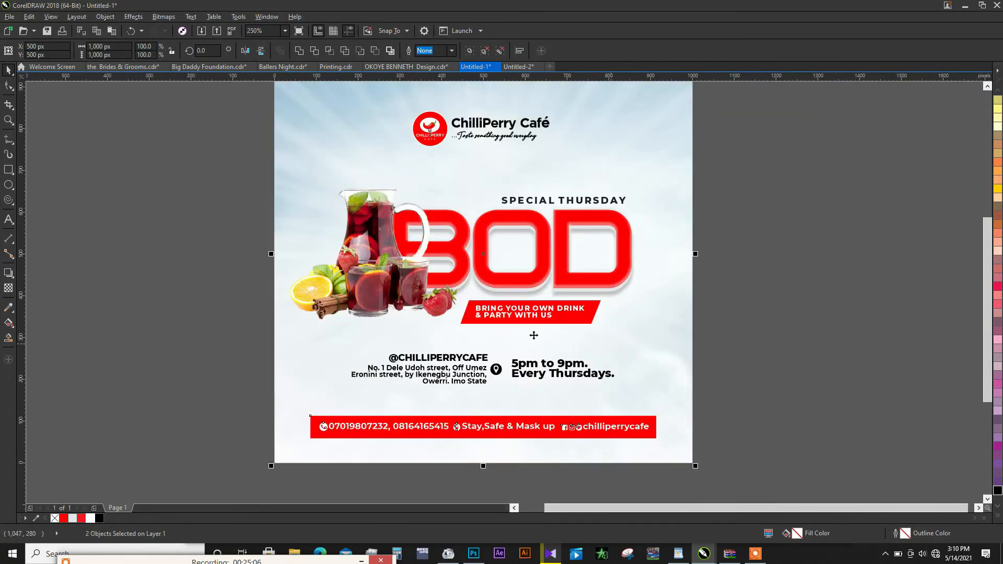
- Duplicate the drinks image over the original and mirror the copy vertically
{"action": "left_click", "coordinate": [368, 301]}
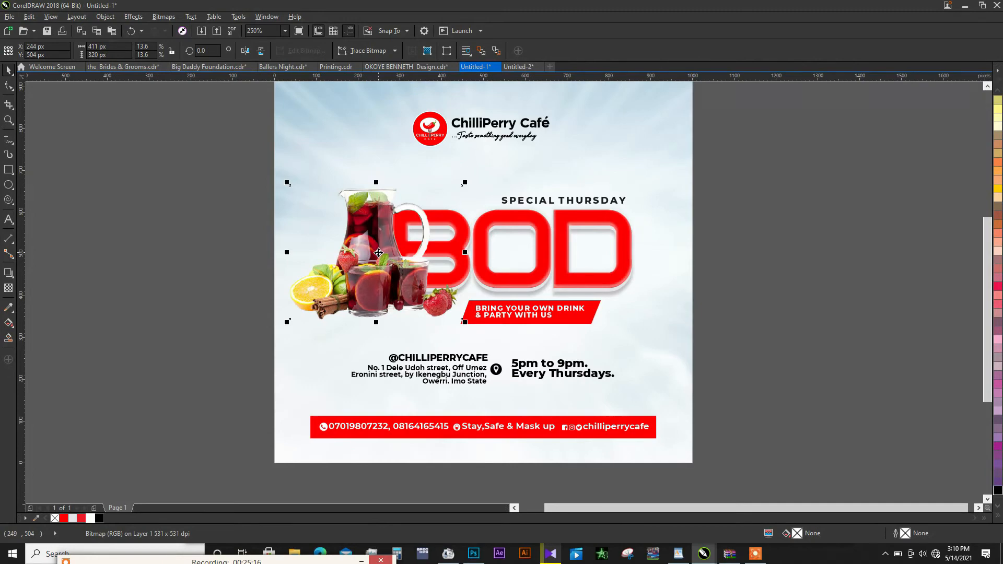
{"action": "left_click_drag", "start_coordinate": [379, 252], "coordinate": [444, 244]}
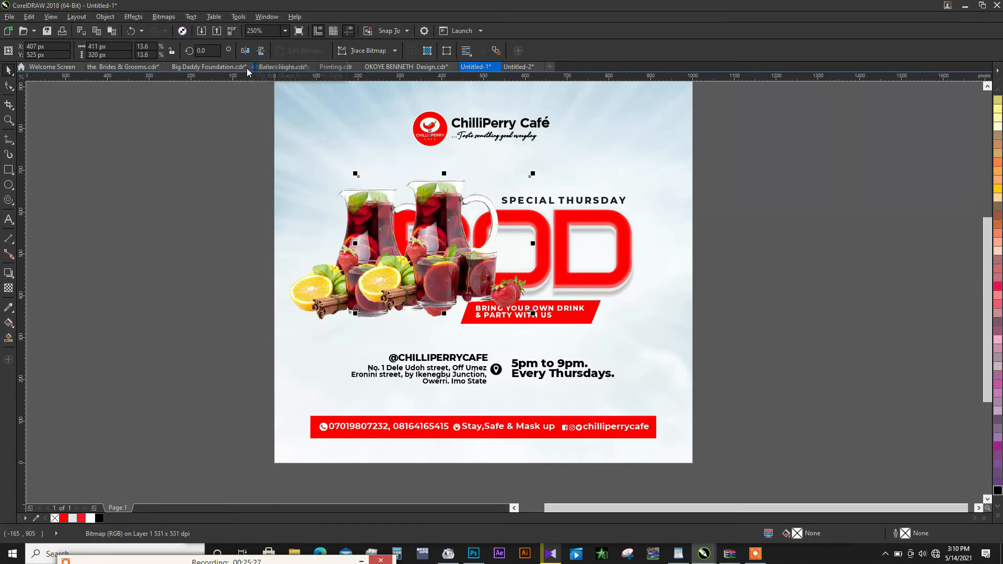
{"action": "left_click_drag", "start_coordinate": [429, 266], "coordinate": [358, 290]}
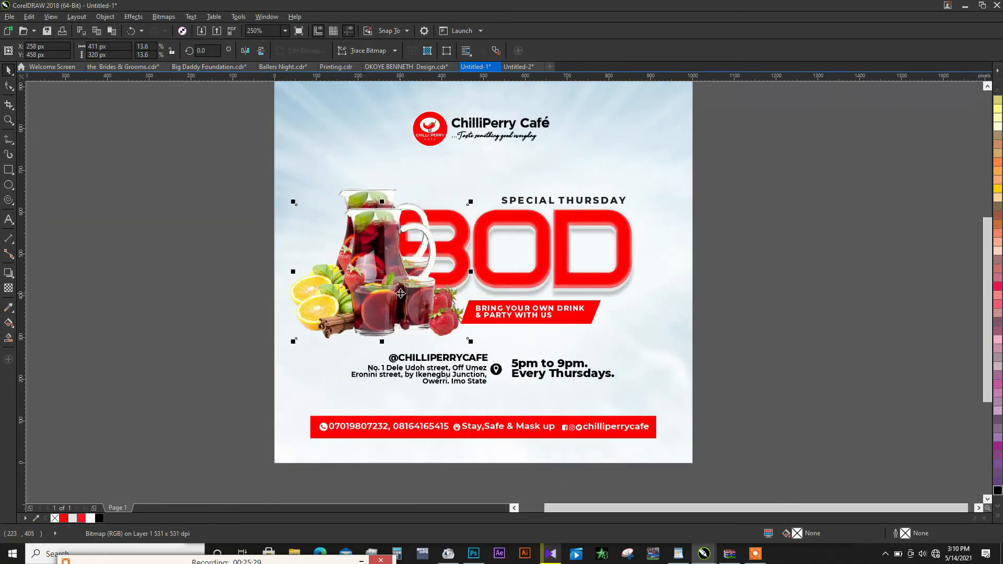
{"action": "left_click", "coordinate": [261, 50]}
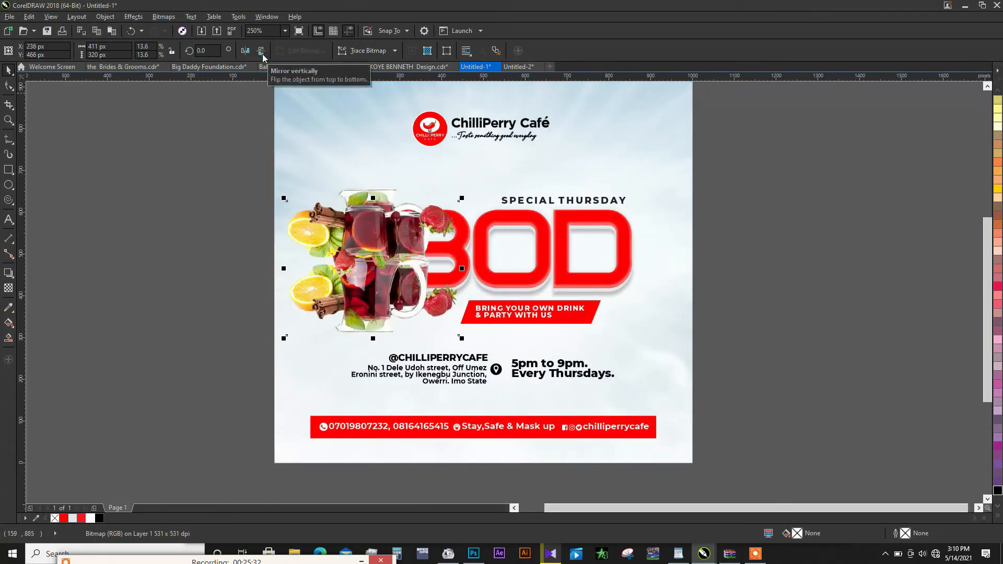
- Move the mirrored drinks copy directly below the original so their glass bases meet like a reflection
{"action": "left_click_drag", "start_coordinate": [382, 243], "coordinate": [385, 326]}
{"action": "scroll", "coordinate": [385, 326], "scroll_direction": "up", "scroll_amount": 2}
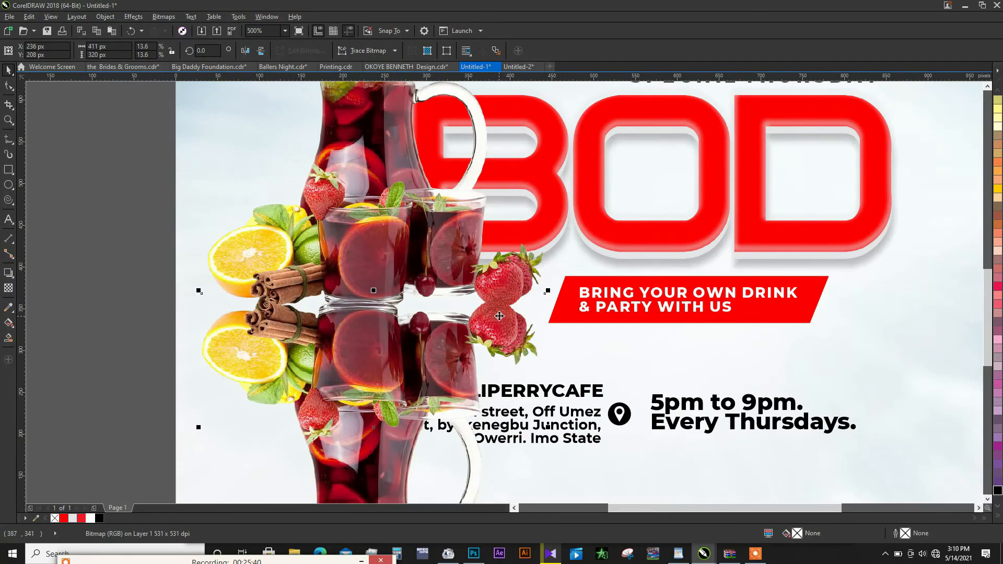
{"action": "scroll", "coordinate": [500, 316], "scroll_direction": "up", "scroll_amount": 2}
{"action": "mouse_move", "coordinate": [246, 336]}
{"action": "left_mouse_down"}
{"action": "mouse_move", "coordinate": [252, 350]}
{"action": "mouse_move", "coordinate": [243, 347]}
{"action": "mouse_move", "coordinate": [252, 342]}
{"action": "left_mouse_up"}
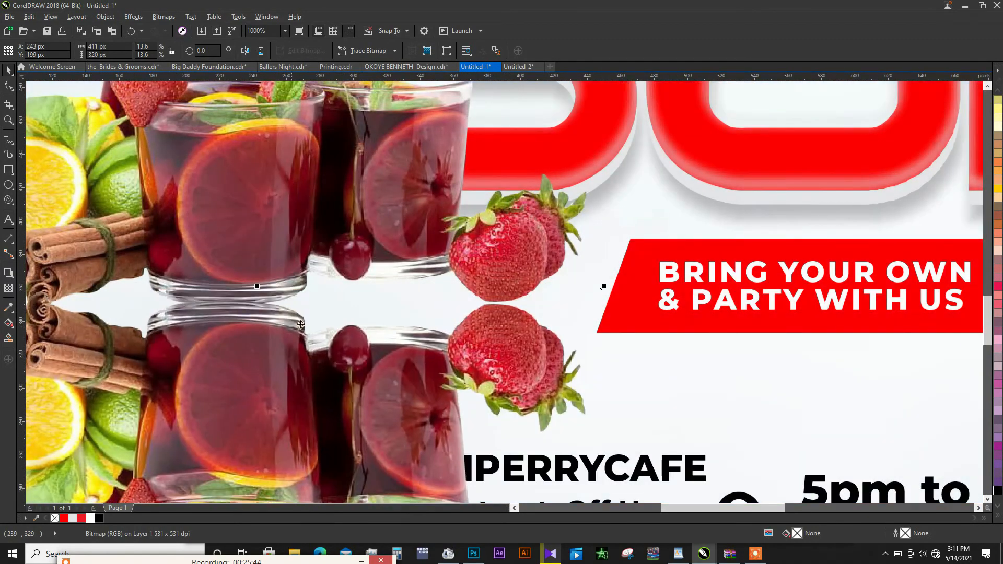
{"action": "scroll", "coordinate": [449, 191], "scroll_direction": "down", "scroll_amount": 4}
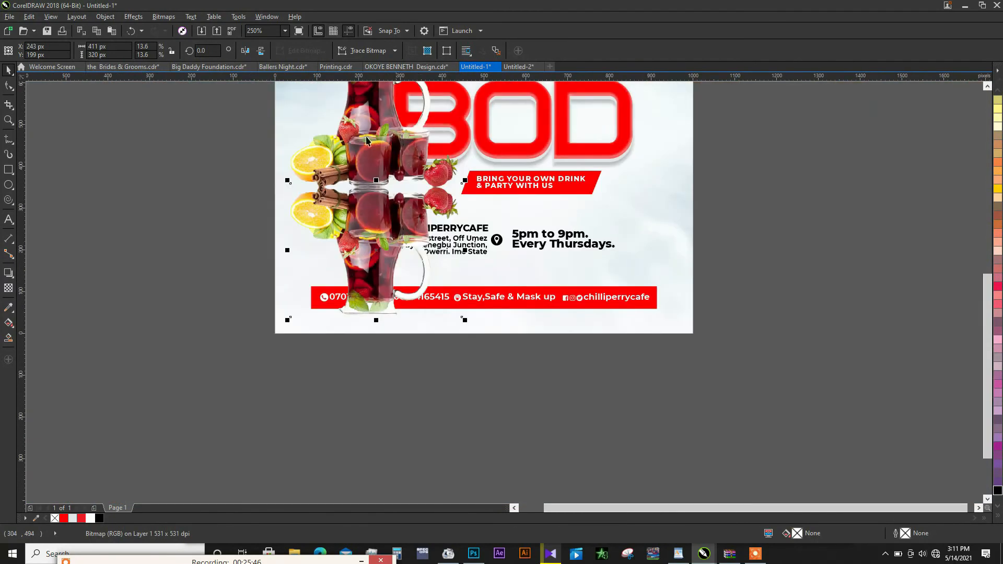
- Crop the mirrored drinks copy from below with the Shape tool, keeping a strip about 76 px high
{"action": "left_click", "coordinate": [14, 90]}
{"action": "left_click", "coordinate": [48, 86]}
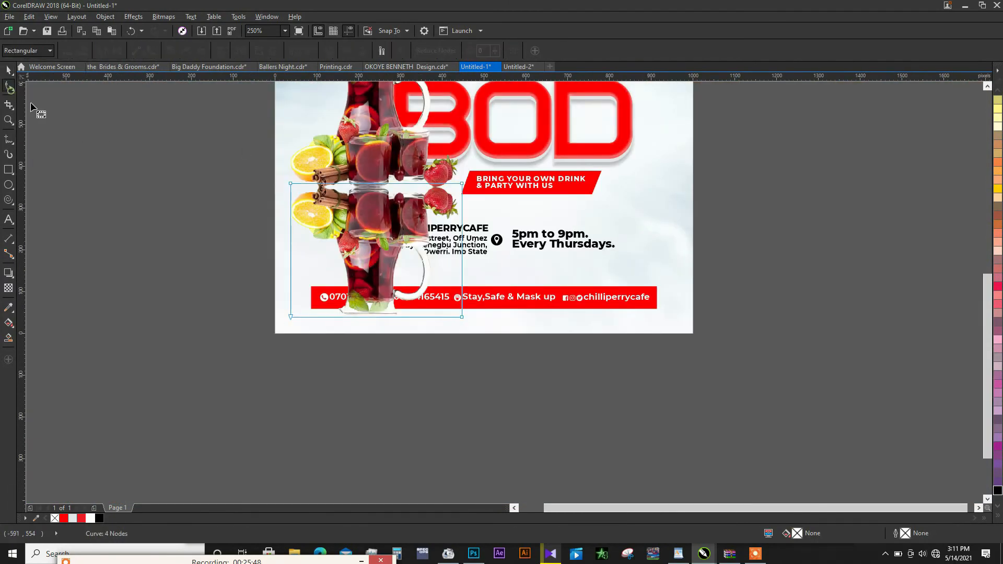
{"action": "left_click_drag", "start_coordinate": [256, 282], "coordinate": [493, 352]}
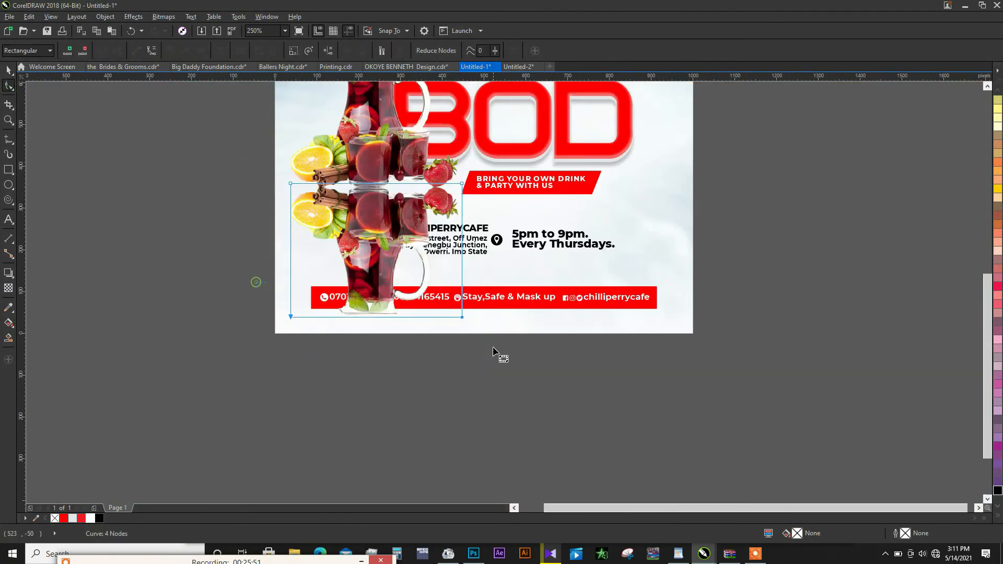
{"action": "left_click_drag", "start_coordinate": [462, 318], "coordinate": [463, 220]}
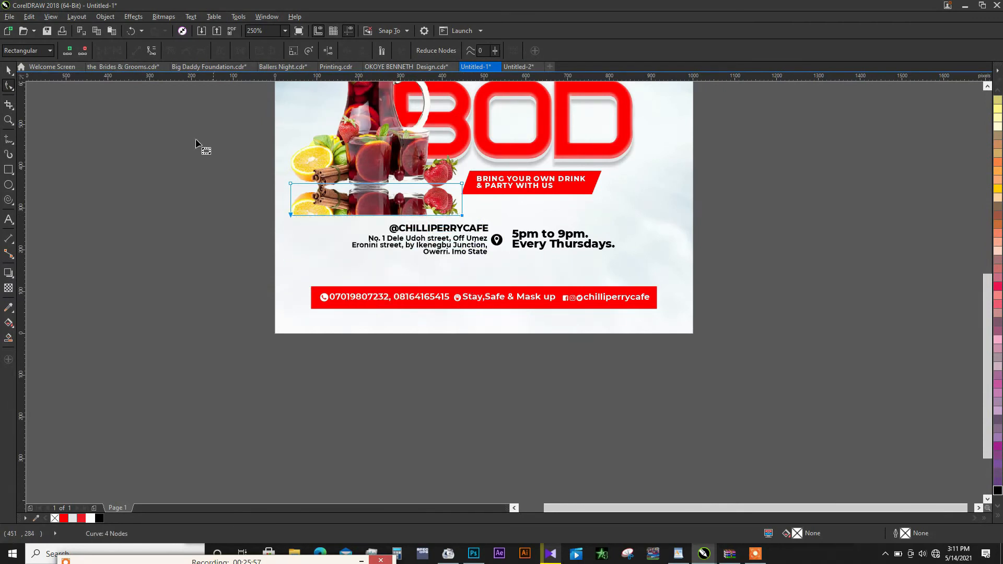
- Convert the cropped drinks reflection to a 300 dpi bitmap
{"action": "left_click", "coordinate": [175, 17]}
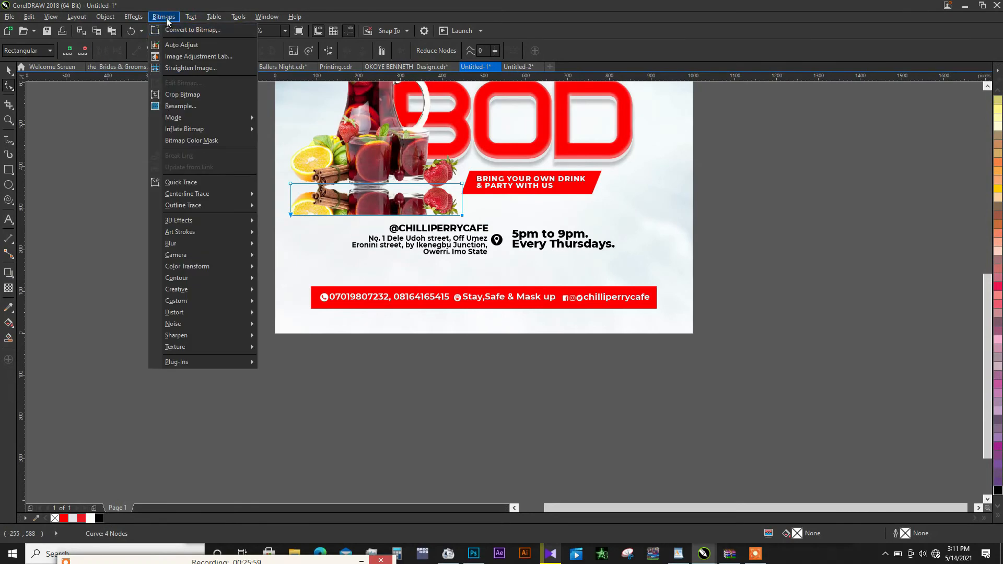
{"action": "left_click", "coordinate": [188, 31]}
{"action": "left_click", "coordinate": [469, 331]}
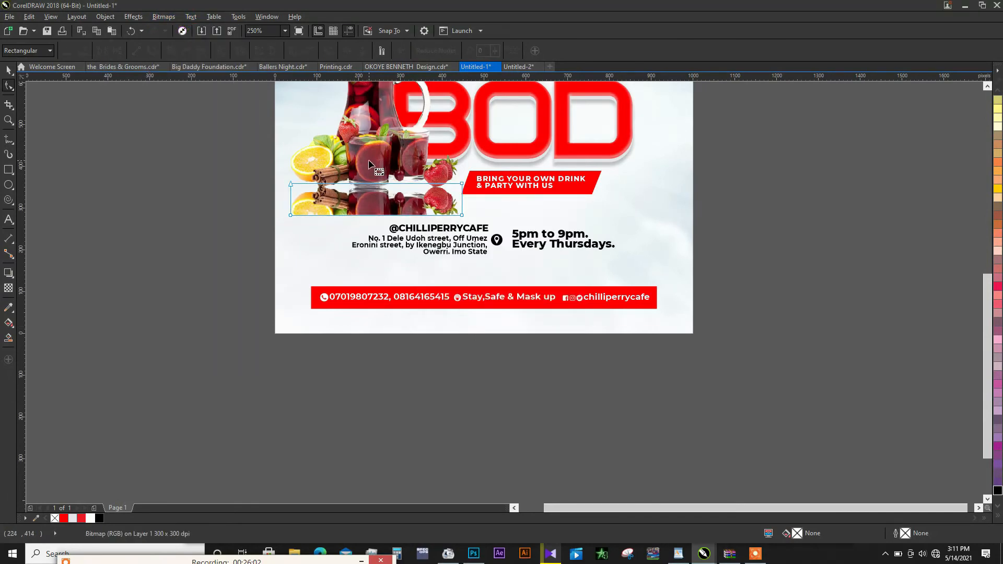
- Apply a linear transparency to the drinks reflection, fading it out downwards from the glass bases
{"action": "scroll", "coordinate": [380, 201], "scroll_direction": "up", "scroll_amount": 2}
{"action": "left_click", "coordinate": [8, 288]}
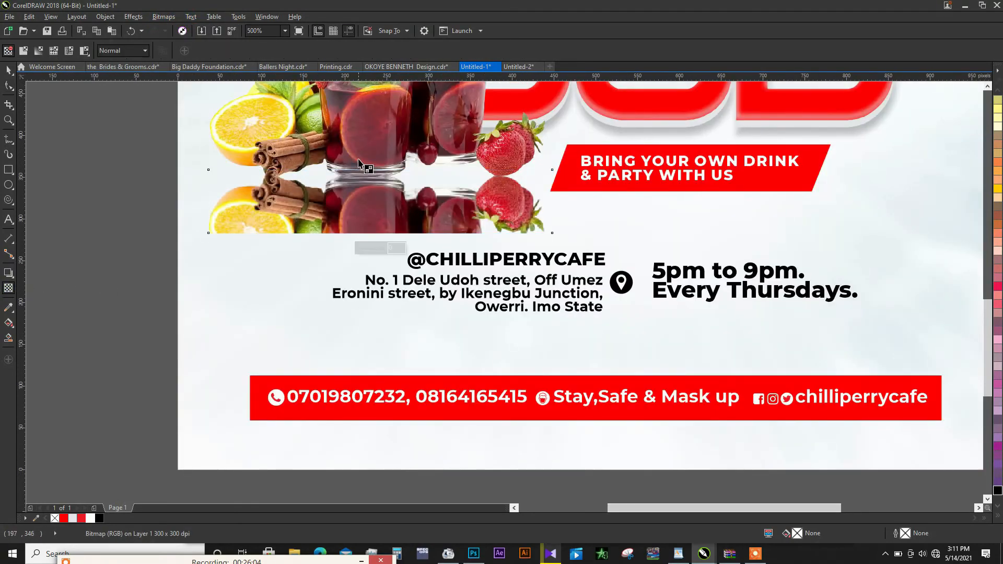
{"action": "scroll", "coordinate": [360, 159], "scroll_direction": "up", "scroll_amount": 2}
{"action": "left_click_drag", "start_coordinate": [380, 190], "coordinate": [378, 302]}
{"action": "scroll", "coordinate": [375, 263], "scroll_direction": "down", "scroll_amount": 2}
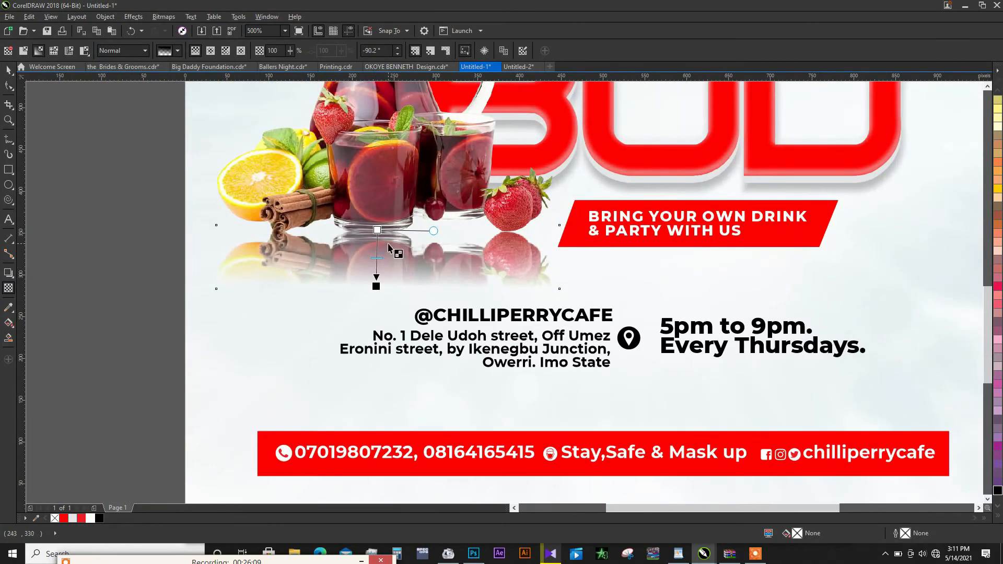
- Extend the start of the reflection's transparency gradient upwards over the pitcher to make the reflection fainter
{"action": "left_click_drag", "start_coordinate": [377, 230], "coordinate": [379, 110]}
{"action": "scroll", "coordinate": [398, 301], "scroll_direction": "down", "scroll_amount": 2}
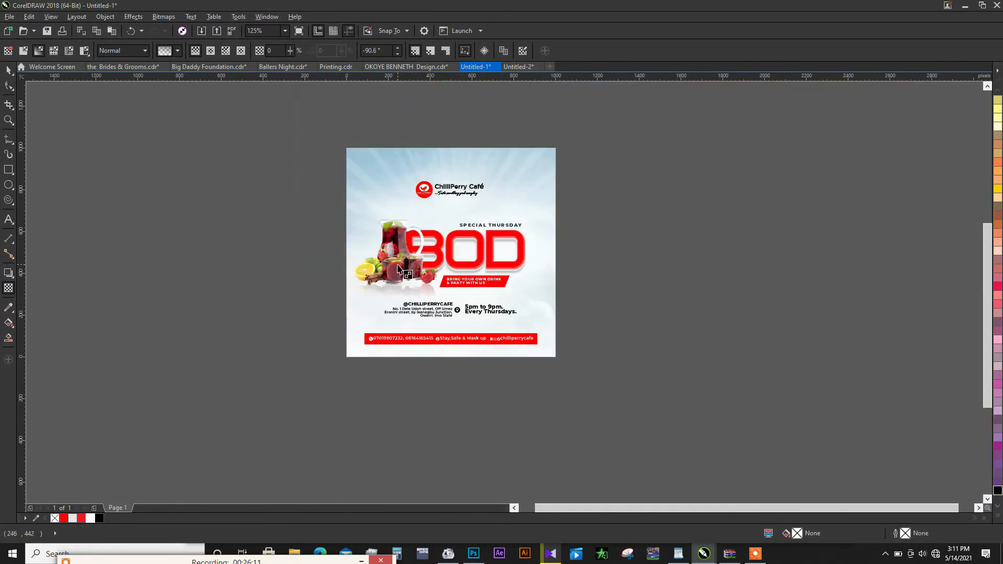
{"action": "scroll", "coordinate": [398, 269], "scroll_direction": "up", "scroll_amount": 2}
{"action": "left_click_drag", "start_coordinate": [397, 241], "coordinate": [390, 158]}
{"action": "scroll", "coordinate": [406, 223], "scroll_direction": "up", "scroll_amount": 1}
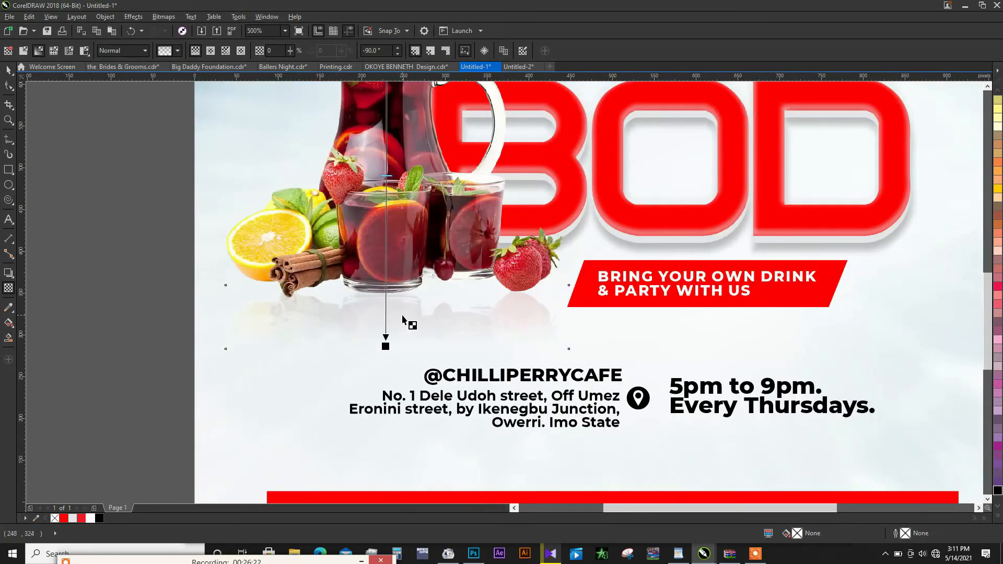
{"action": "scroll", "coordinate": [404, 209], "scroll_direction": "down", "scroll_amount": 3}
{"action": "left_click_drag", "start_coordinate": [403, 233], "coordinate": [406, 232]}
{"action": "key", "text": "space"}
{"action": "scroll", "coordinate": [461, 354], "scroll_direction": "up", "scroll_amount": 1}
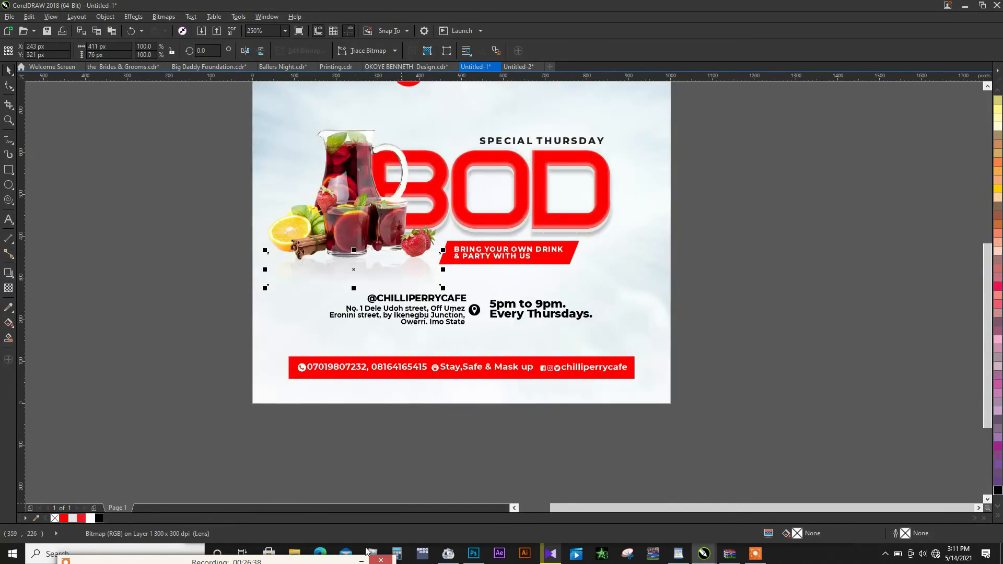
{"action": "left_click_drag", "start_coordinate": [322, 561], "coordinate": [353, 444]}
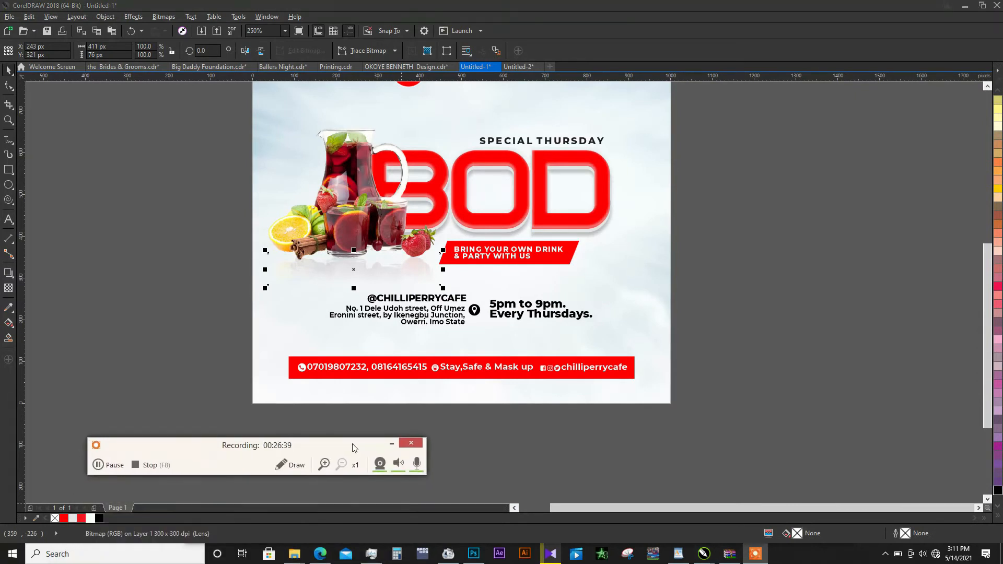
{"action": "left_click", "coordinate": [102, 466]}
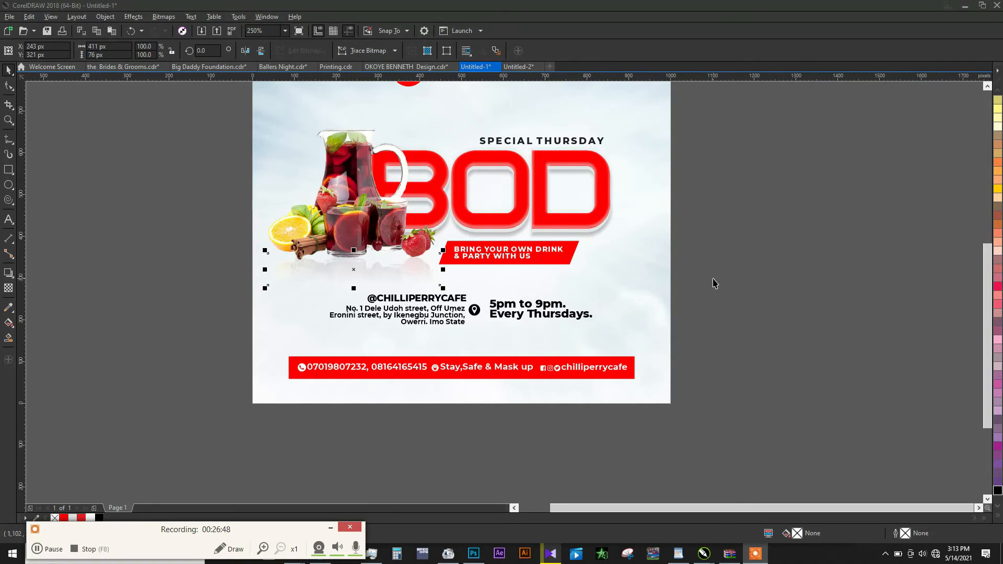
- Enlarge the address, location icon and opening hours together to about 650 px wide, centred horizontally on the page
{"action": "left_click_drag", "start_coordinate": [713, 279], "coordinate": [318, 339]}
{"action": "left_click_drag", "start_coordinate": [432, 308], "coordinate": [556, 312]}
{"action": "scroll", "coordinate": [535, 329], "scroll_direction": "down", "scroll_amount": 1}
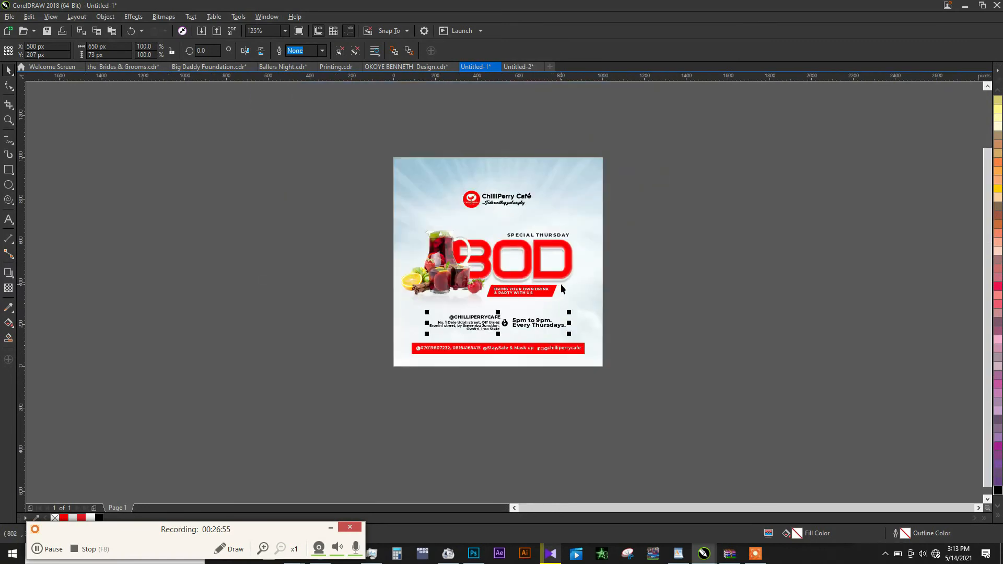
- Edit the background PowerClip and shift its rays image slightly left to X 488 px
{"action": "double_click", "coordinate": [561, 284]}
{"action": "key", "text": "space"}
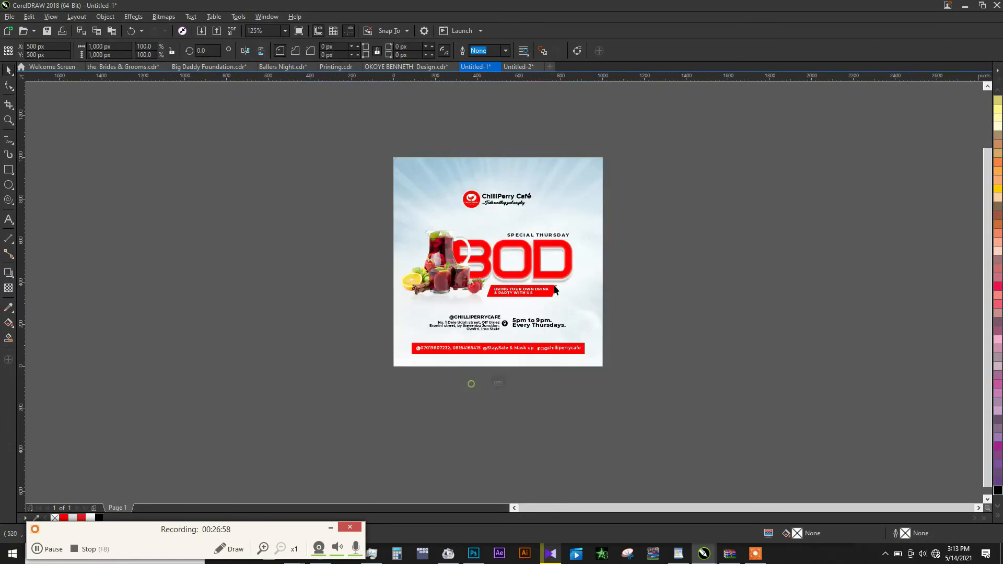
{"action": "left_click", "coordinate": [470, 382]}
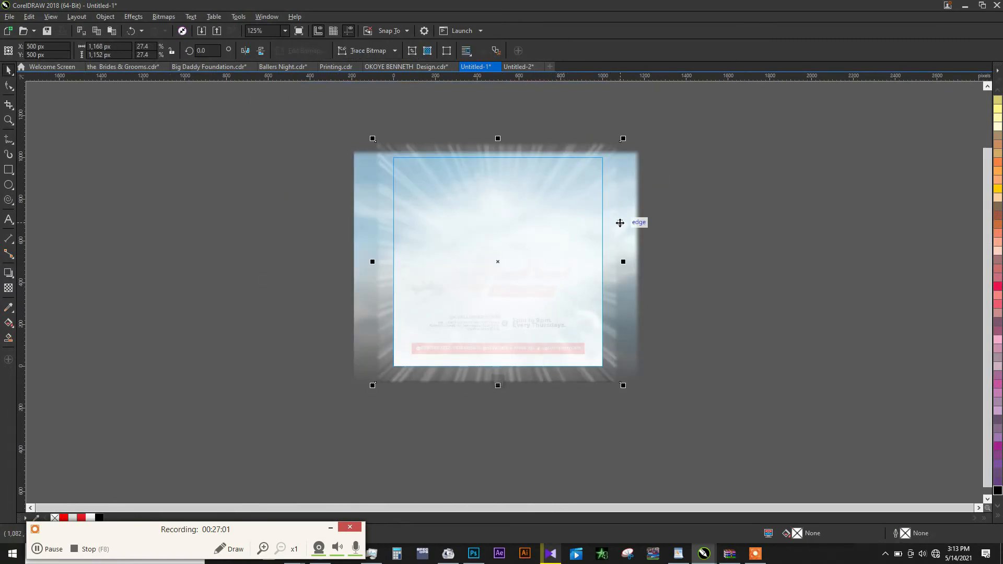
{"action": "left_click_drag", "start_coordinate": [598, 235], "coordinate": [592, 233]}
{"action": "left_click", "coordinate": [499, 382]}
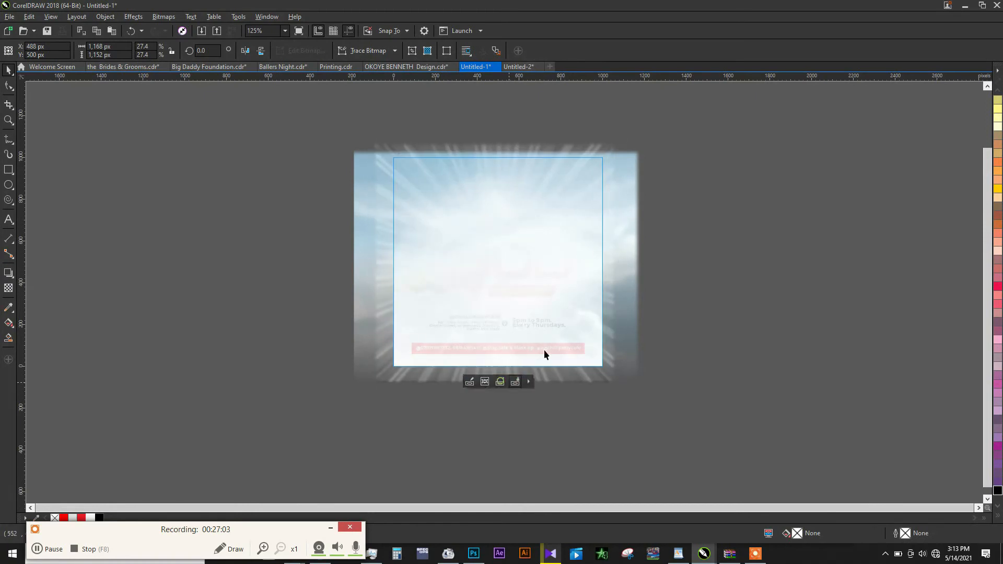
- Scale the whole contact bar down slightly around its centre, keeping its proportions
{"action": "scroll", "coordinate": [519, 282], "scroll_direction": "up", "scroll_amount": 1}
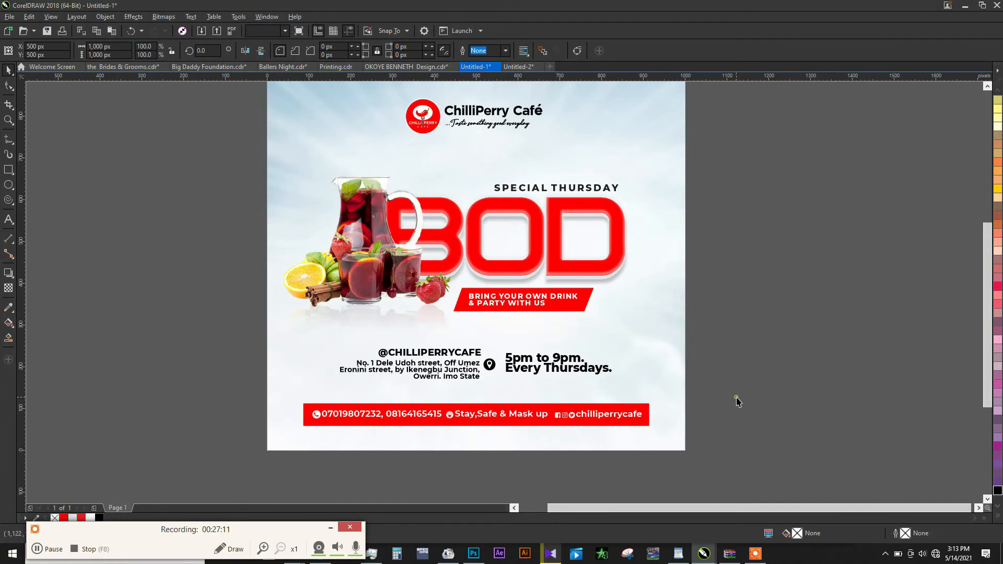
{"action": "left_click_drag", "start_coordinate": [736, 397], "coordinate": [269, 453]}
{"action": "left_click_drag", "start_coordinate": [652, 400], "coordinate": [643, 400]}
- Shift the drinks, reflection, BOD title, SPECIAL THURSDAY line and tagline banner slightly right and scale them down together
{"action": "left_click_drag", "start_coordinate": [227, 151], "coordinate": [652, 339]}
{"action": "left_click_drag", "start_coordinate": [597, 265], "coordinate": [605, 270]}
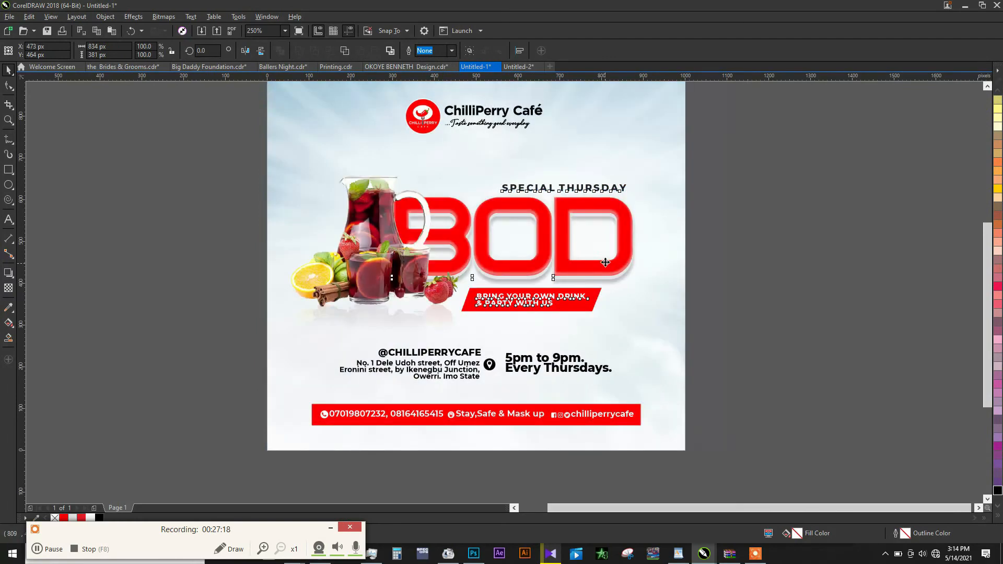
{"action": "left_click_drag", "start_coordinate": [642, 174], "coordinate": [636, 177]}
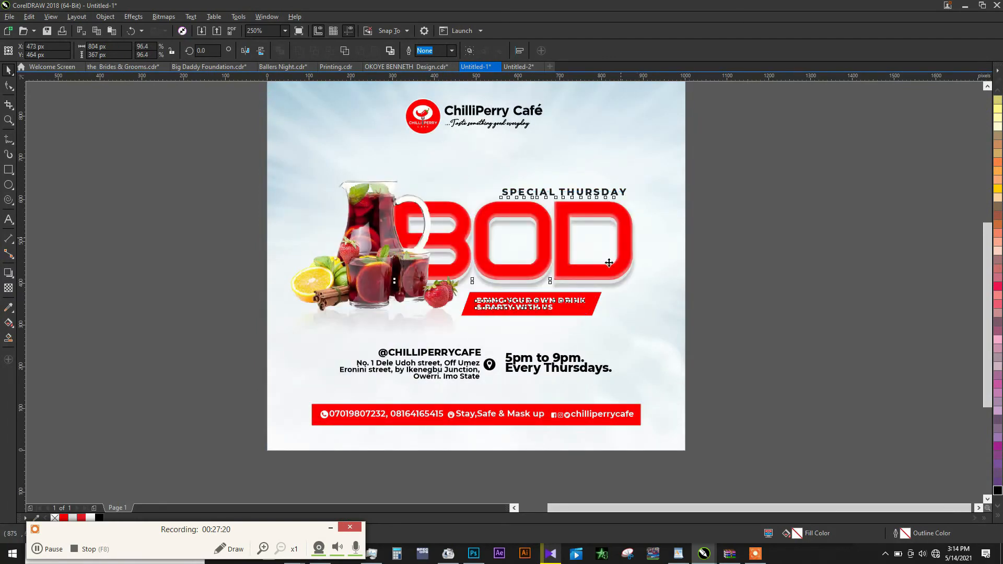
{"action": "left_click_drag", "start_coordinate": [587, 282], "coordinate": [592, 282]}
{"action": "left_click", "coordinate": [719, 349]}
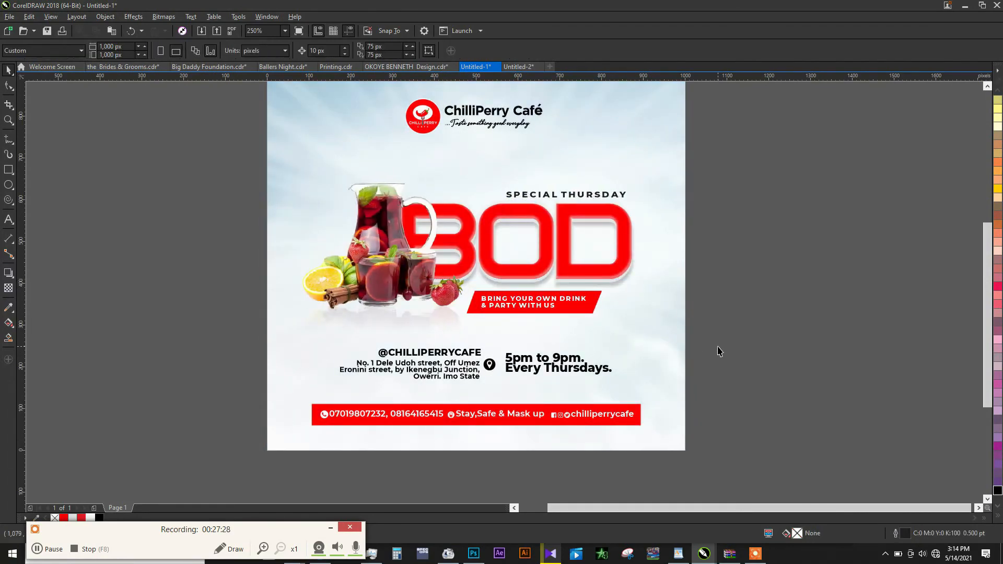
- Scale the opening hours text down to about 247 × 48 px
{"action": "left_click", "coordinate": [603, 367]}
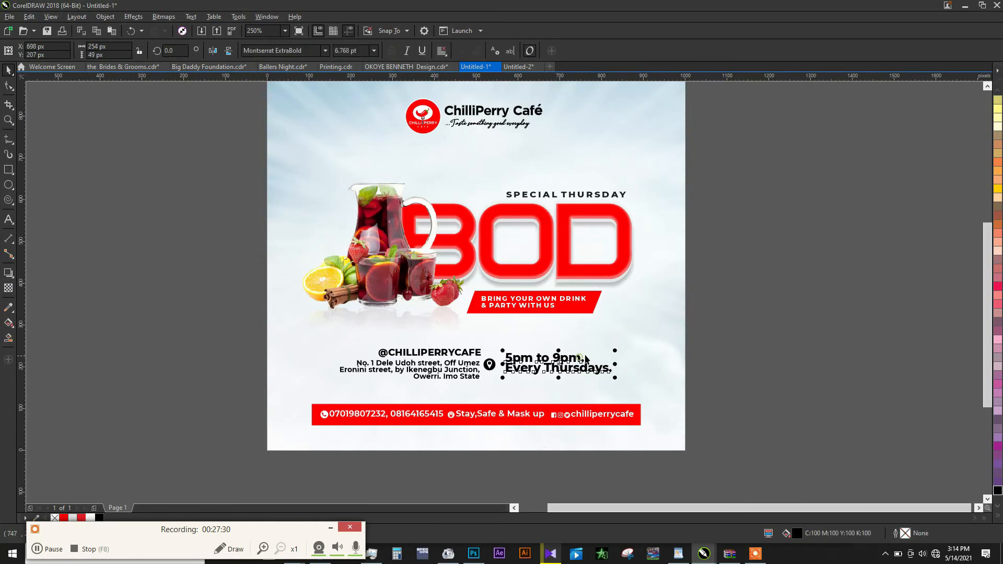
{"action": "left_click_drag", "start_coordinate": [615, 349], "coordinate": [613, 349]}
{"action": "left_click", "coordinate": [673, 333]}
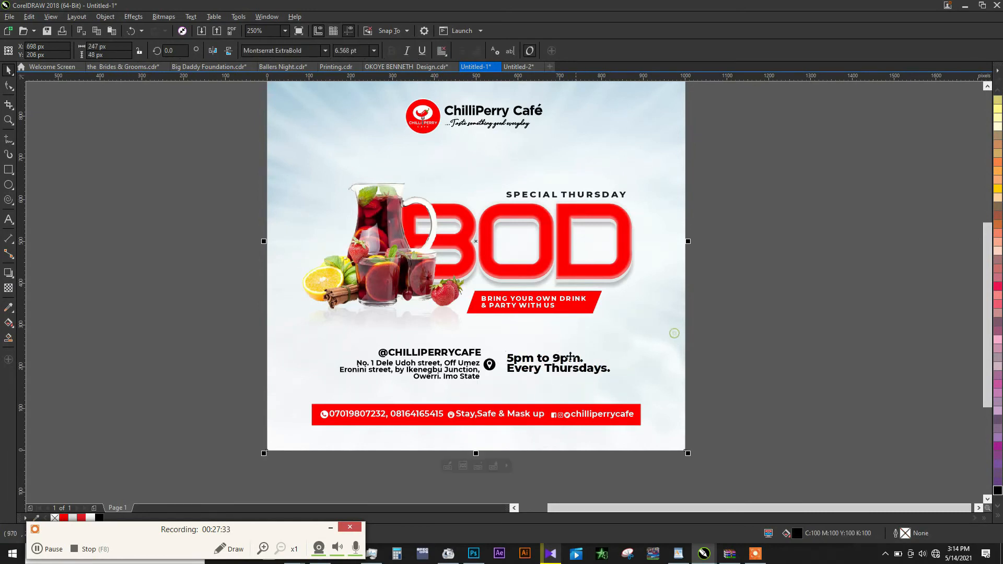
- Centre the address, location icon and opening hours row horizontally on the page background
{"action": "left_click", "coordinate": [534, 368]}
{"action": "left_click", "coordinate": [640, 363], "text": "shift"}
{"action": "key", "text": "c"}
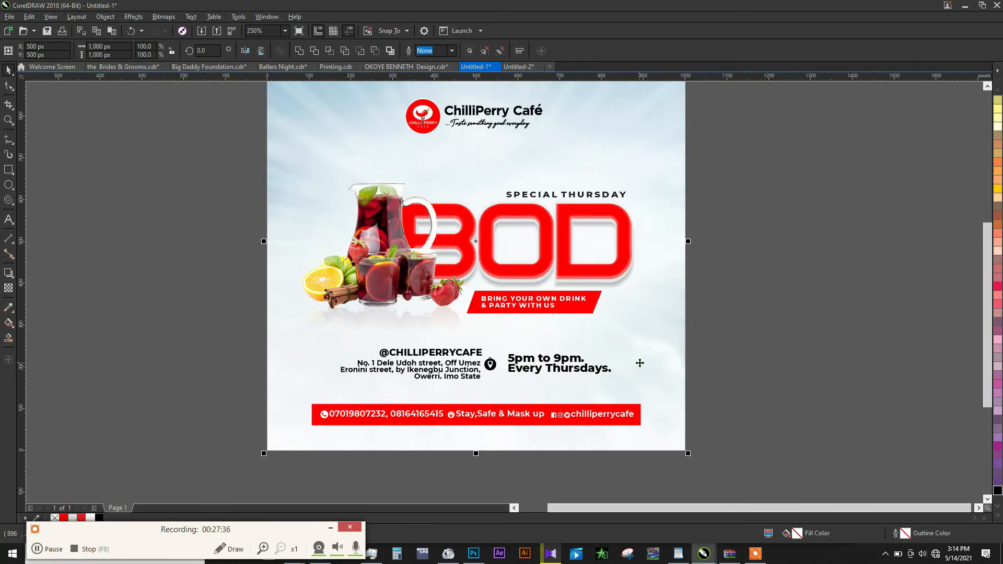
{"action": "left_click", "coordinate": [554, 350]}
- Centre the ChilliPerry Café logo and name horizontally on the page background
{"action": "scroll", "coordinate": [449, 377], "scroll_direction": "down", "scroll_amount": 1}
{"action": "left_click", "coordinate": [471, 250]}
{"action": "left_click", "coordinate": [519, 269], "text": "shift"}
{"action": "key", "text": "c"}
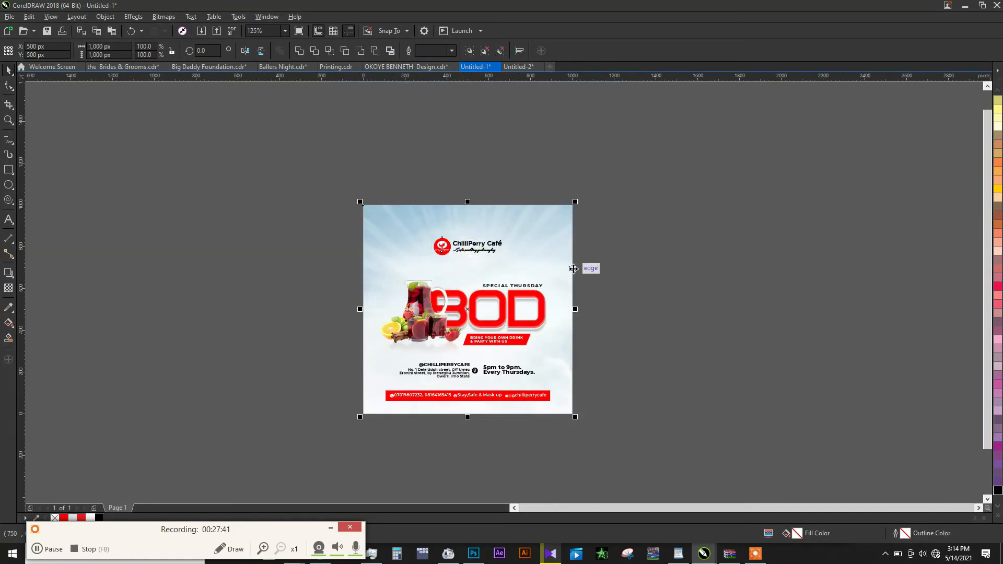
{"action": "left_click", "coordinate": [589, 272]}
- Lower the drop shadow opacity of the BOD title to 20
{"action": "scroll", "coordinate": [493, 348], "scroll_direction": "up", "scroll_amount": 1}
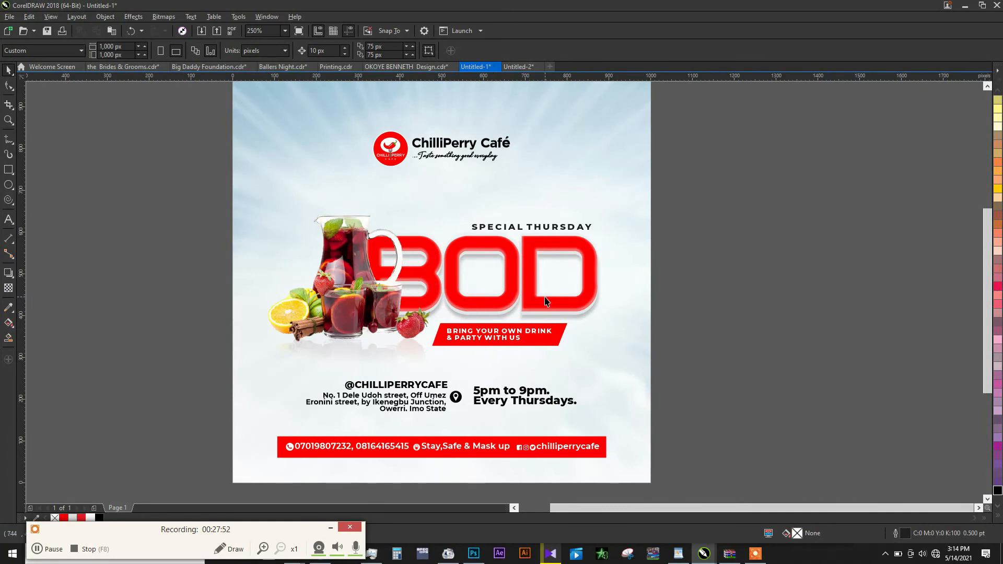
{"action": "scroll", "coordinate": [581, 315], "scroll_direction": "up", "scroll_amount": 1}
{"action": "left_click", "coordinate": [583, 320]}
{"action": "left_click", "coordinate": [8, 272]}
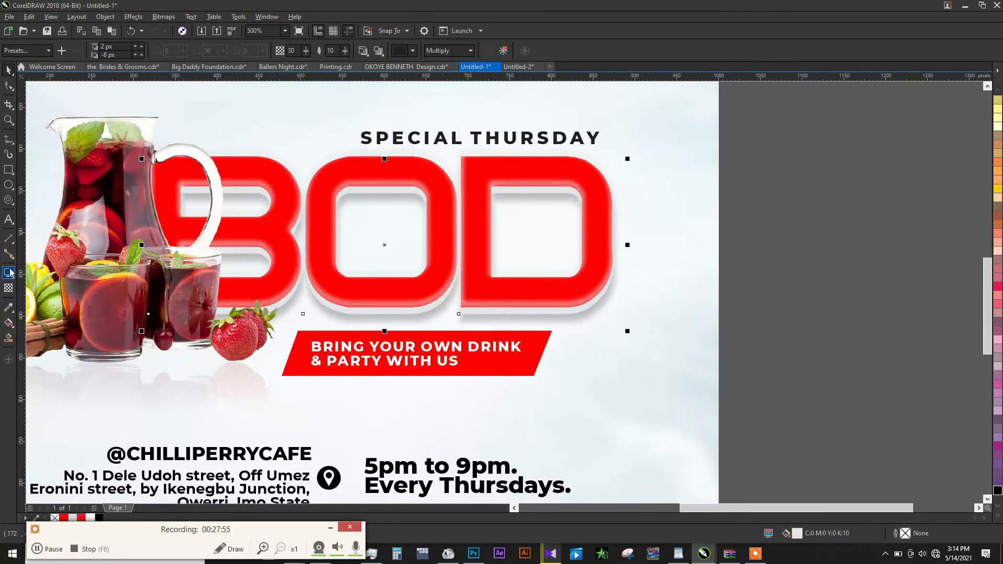
{"action": "left_click_drag", "start_coordinate": [296, 51], "coordinate": [268, 64]}
{"action": "type", "text": "25"}
{"action": "key", "text": "Return"}
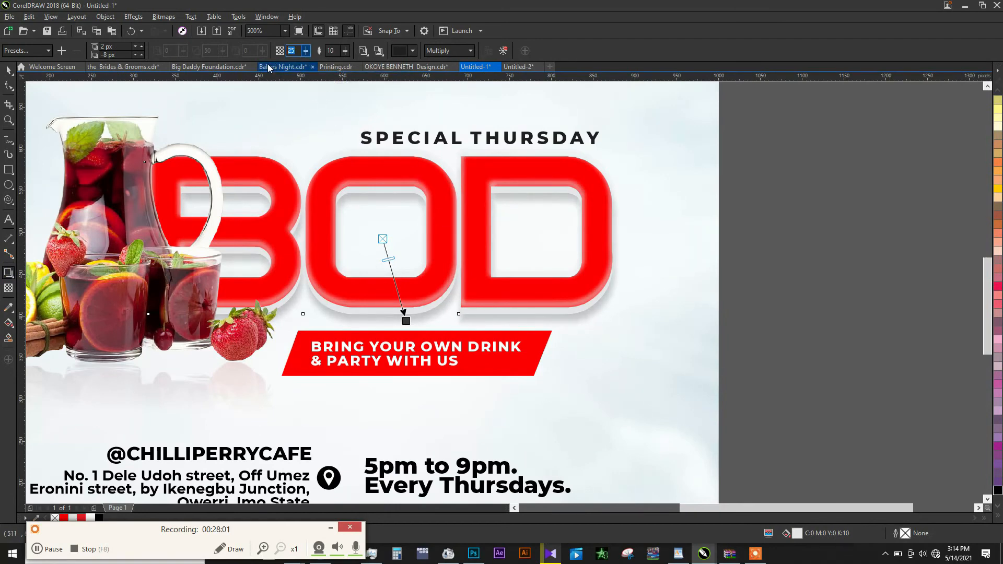
{"action": "type", "text": "20"}
{"action": "key", "text": "Return"}
{"action": "scroll", "coordinate": [536, 351], "scroll_direction": "down", "scroll_amount": 1}
{"action": "key", "text": "space"}
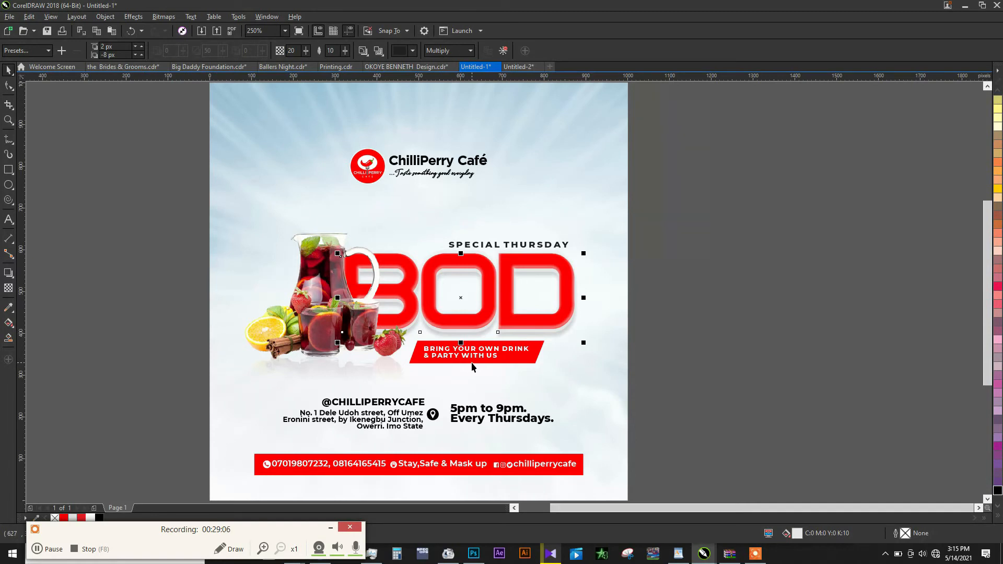
{"action": "left_click", "coordinate": [400, 402]}
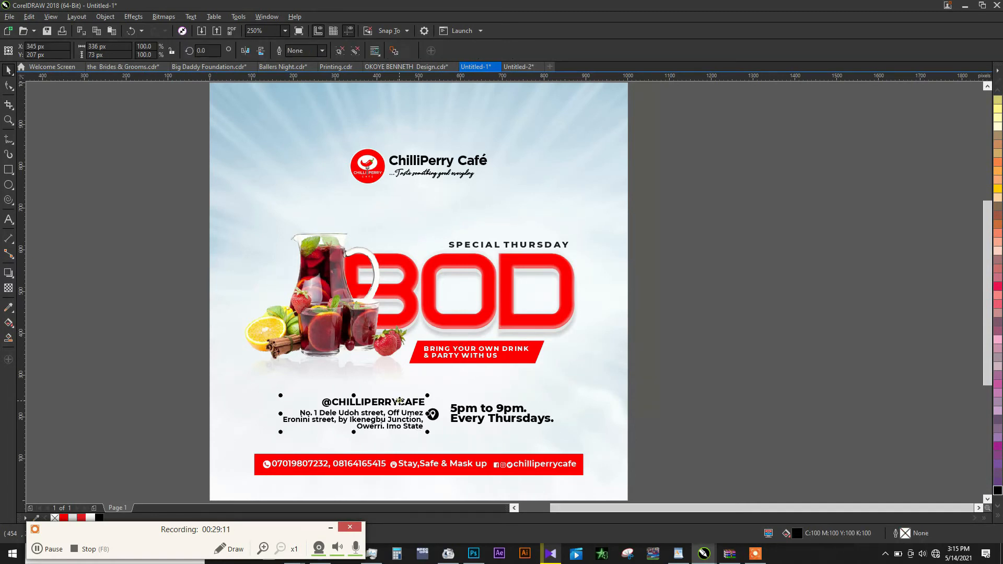
{"action": "left_click", "coordinate": [399, 401], "text": "ctrl"}
{"action": "left_click_drag", "start_coordinate": [98, 529], "coordinate": [310, 541]}
{"action": "left_click", "coordinate": [64, 519]}
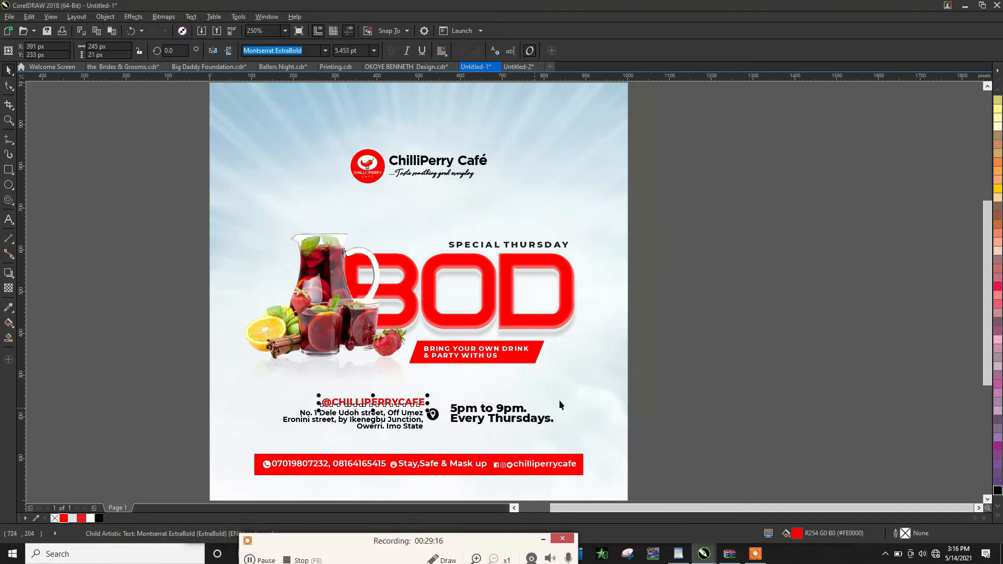
{"action": "left_click", "coordinate": [554, 386]}
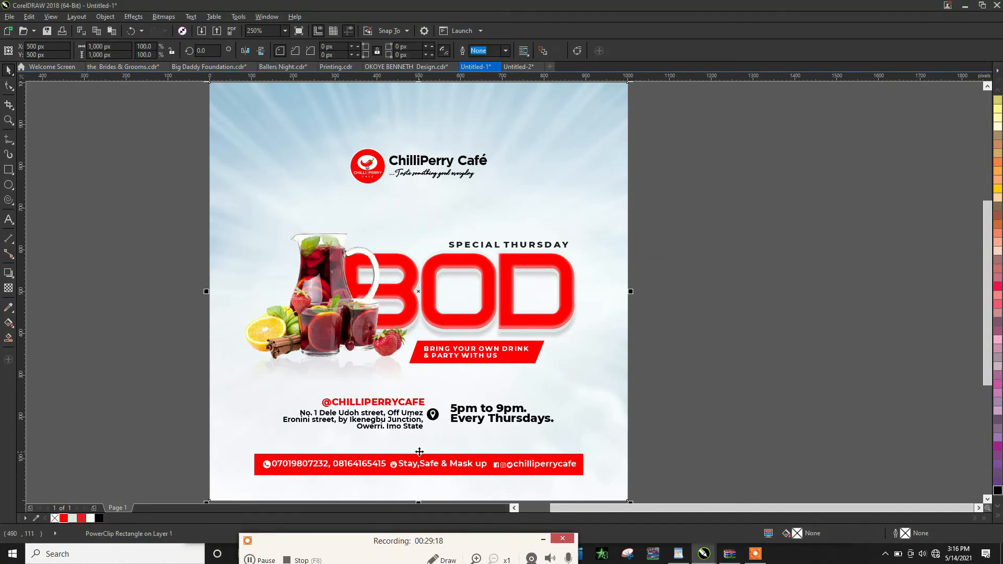
{"action": "left_click_drag", "start_coordinate": [305, 541], "coordinate": [522, 322]}
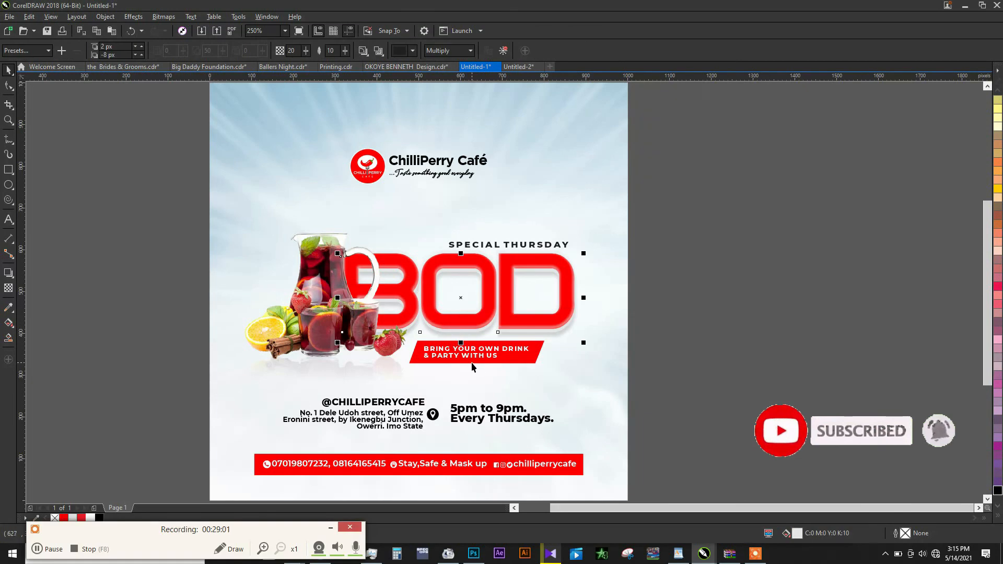
{"action": "left_click", "coordinate": [400, 406]}
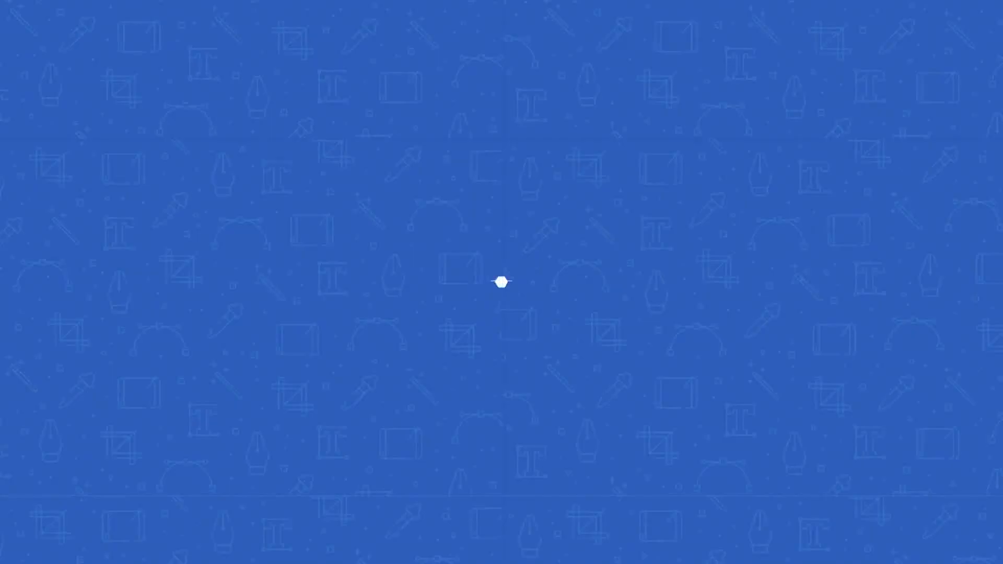